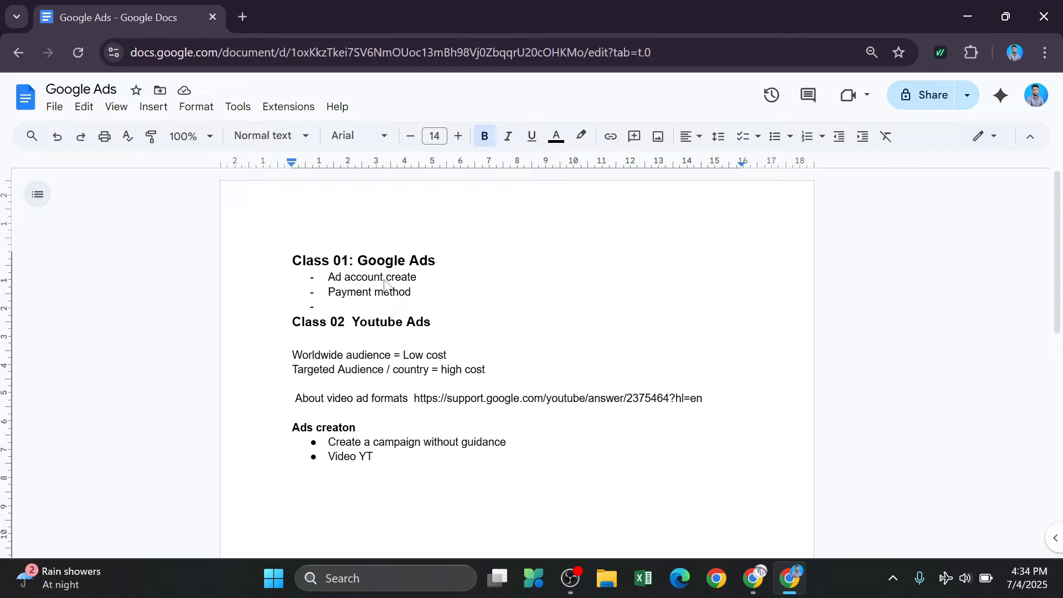
drag(369, 261, 420, 265)
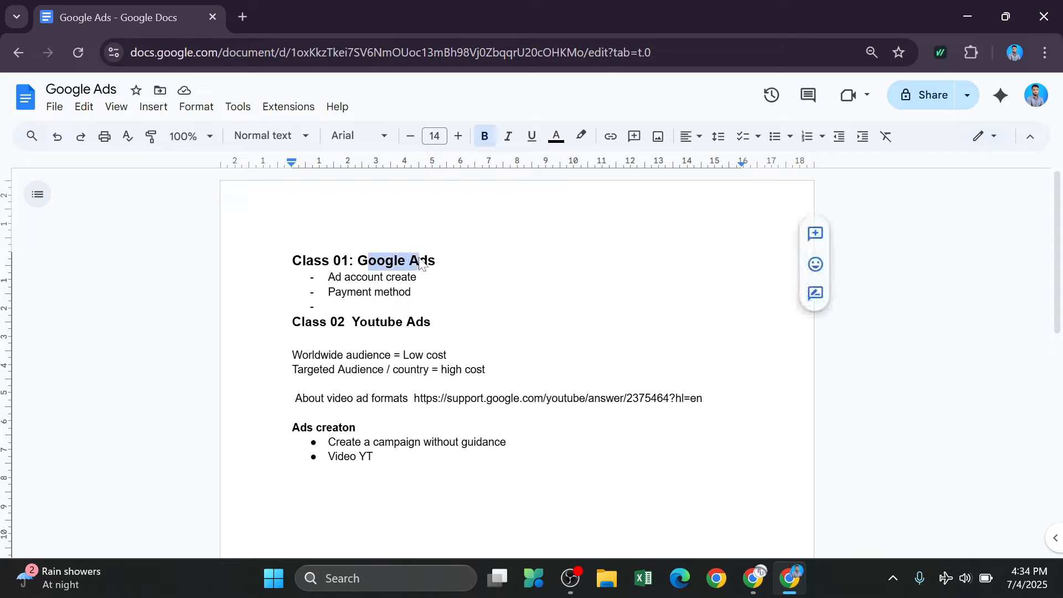
click(442, 322)
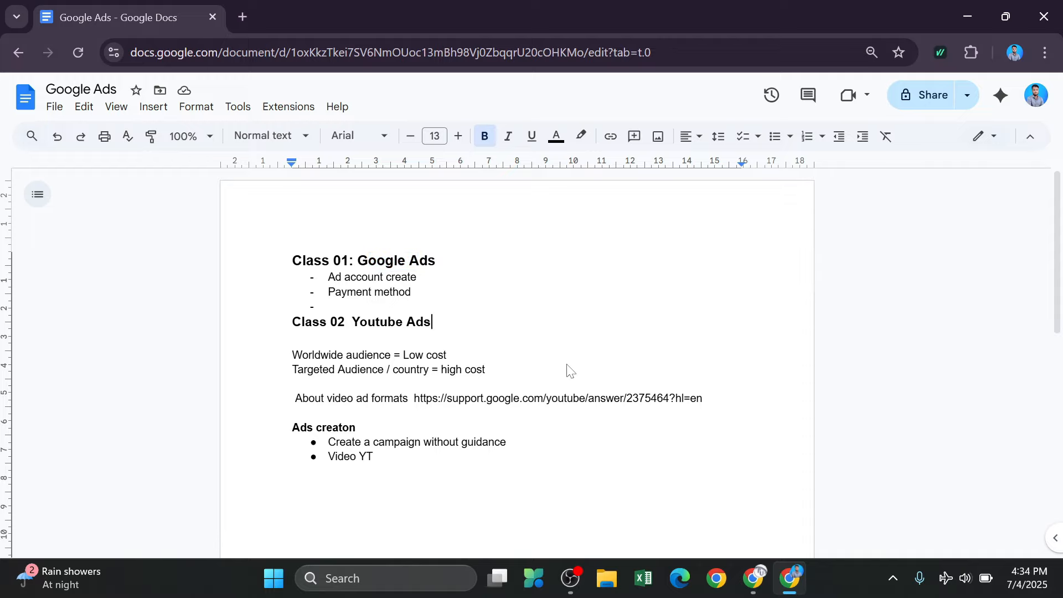
Switch to the Google Ads window and start a new campaign from the account overview
mouse_move(757, 580)
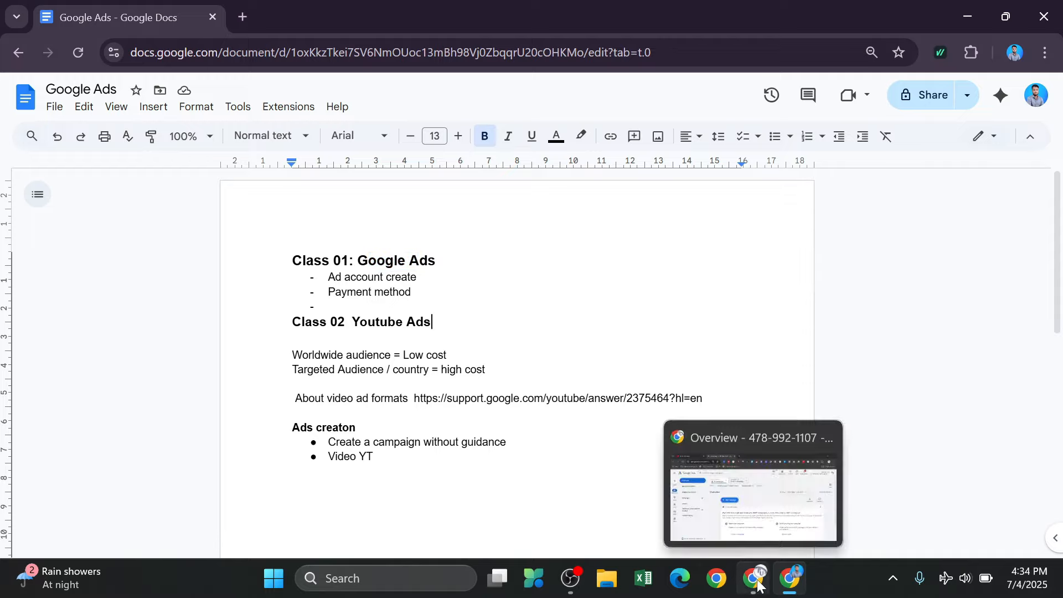
click(760, 524)
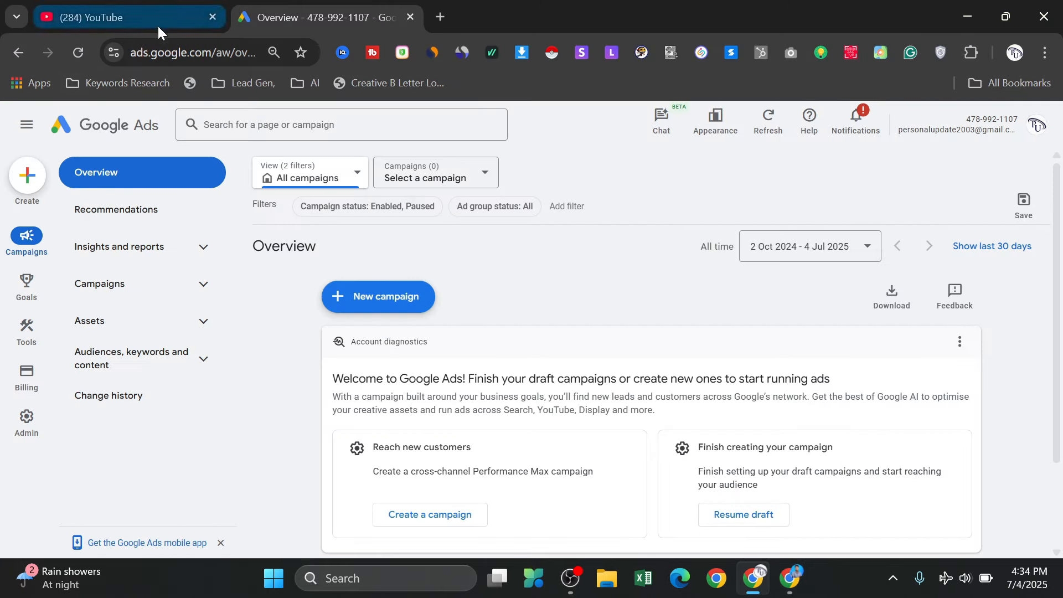
click(359, 298)
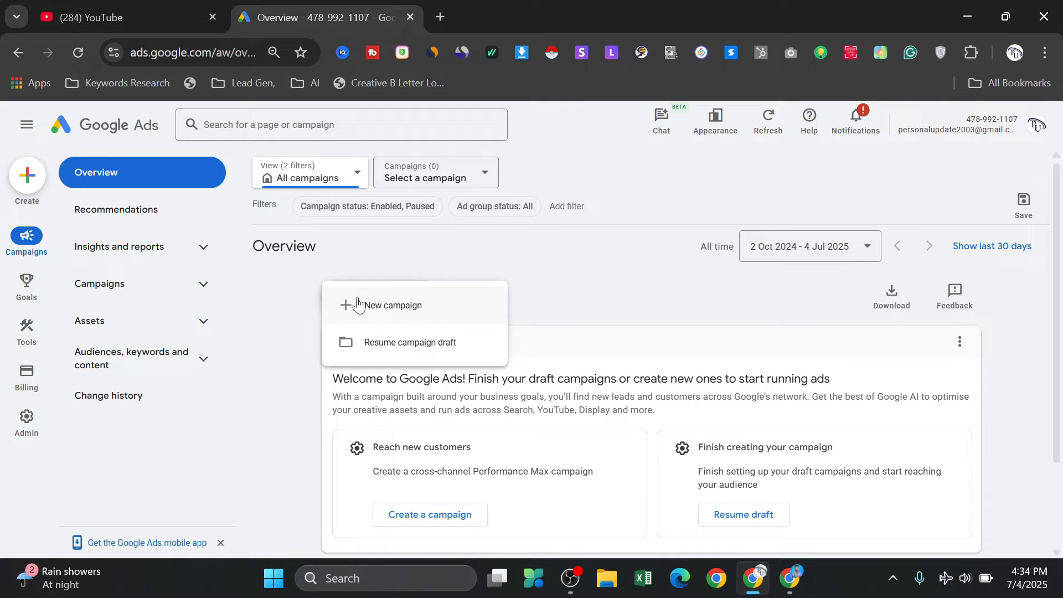
click(360, 304)
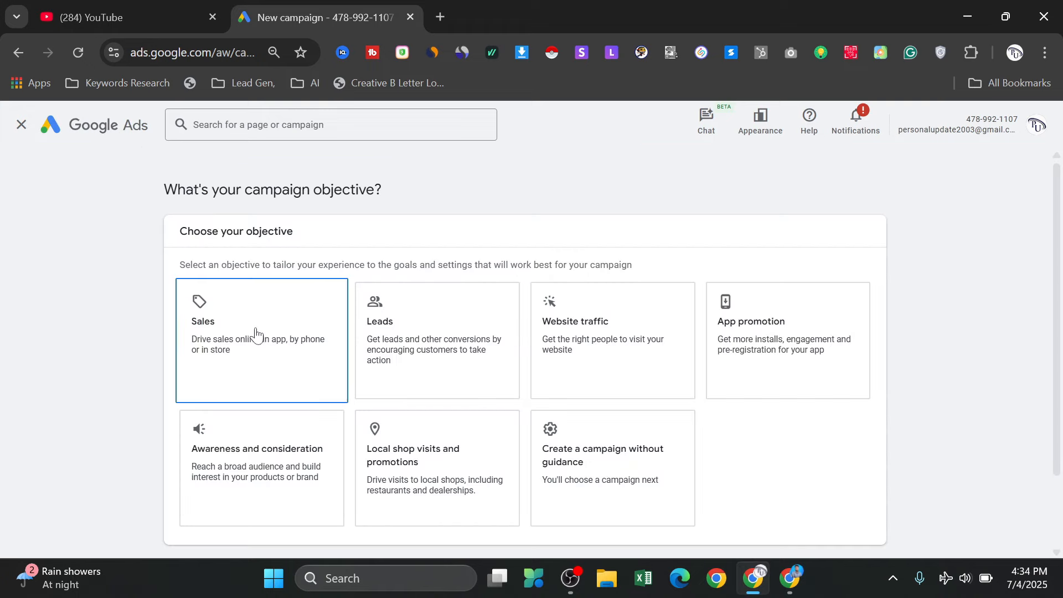
Choose "Create a campaign without guidance" as the campaign objective
click(606, 357)
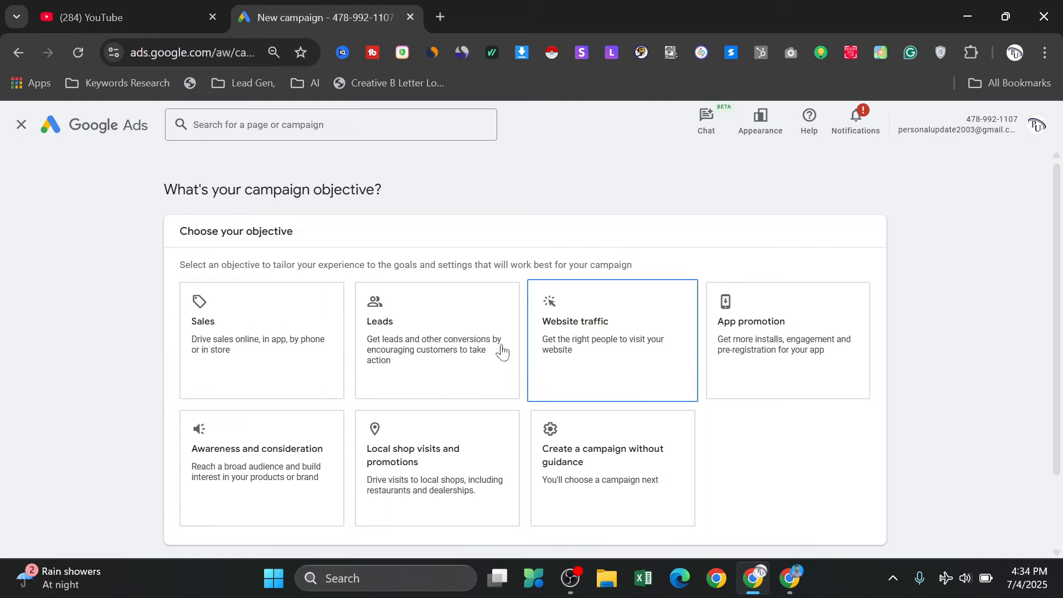
scroll(607, 346, down, 2)
click(589, 443)
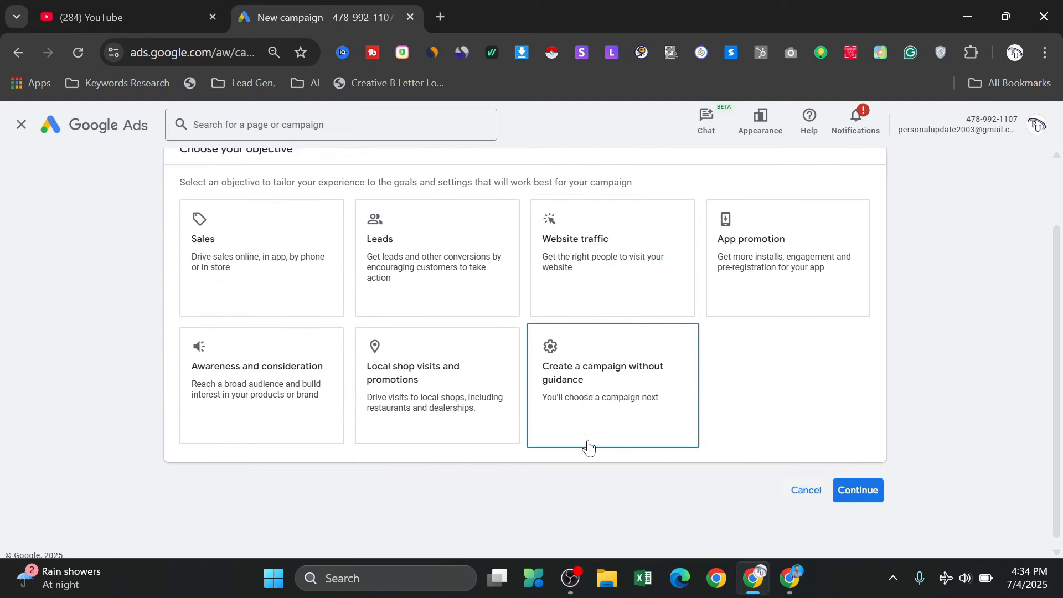
click(610, 386)
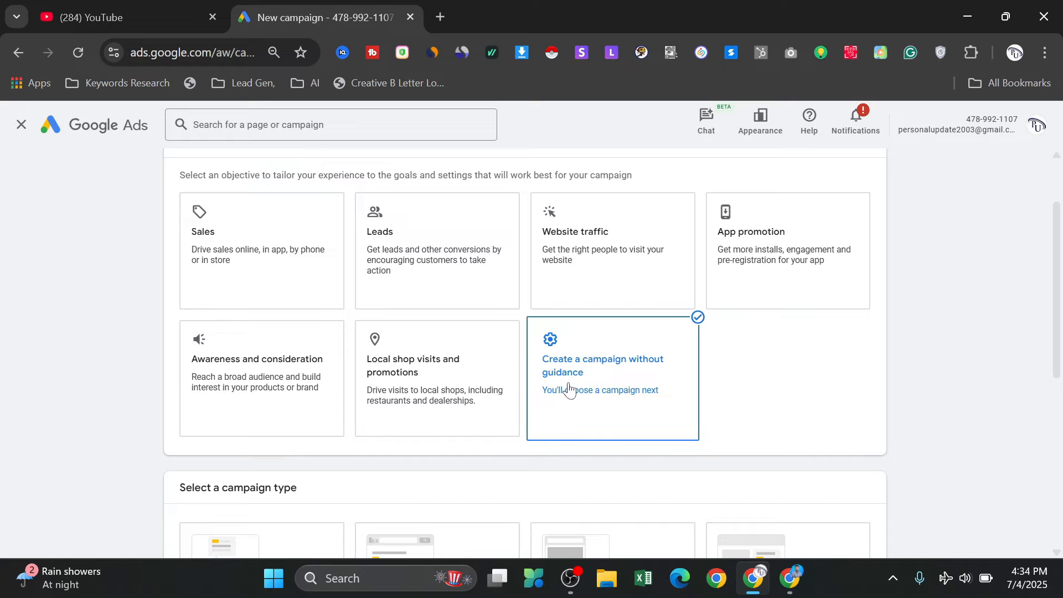
Select Video as the campaign type
scroll(565, 388, down, 5)
click(505, 410)
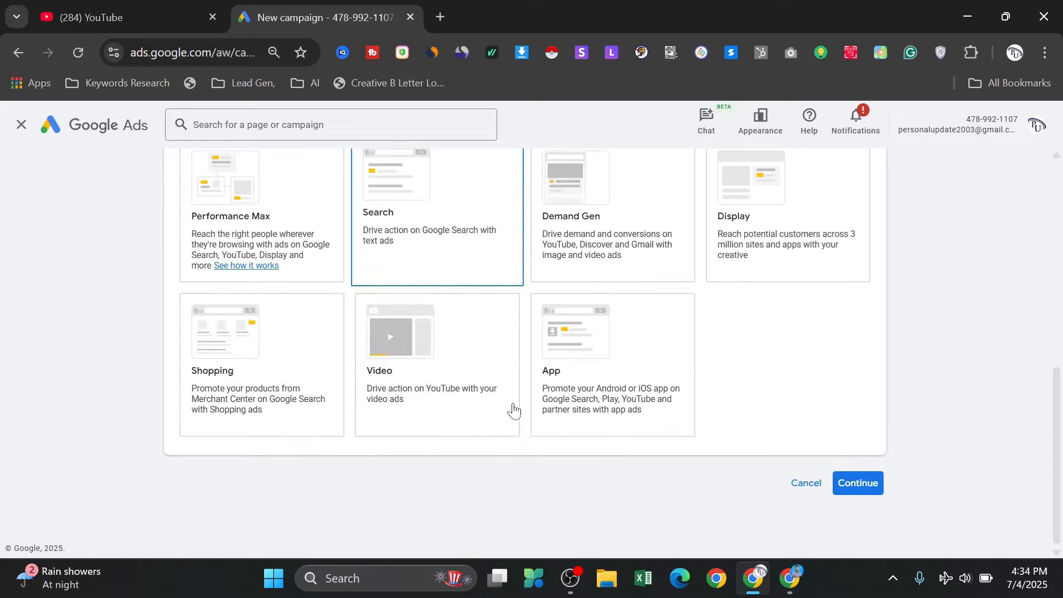
click(514, 410)
click(246, 402)
click(391, 390)
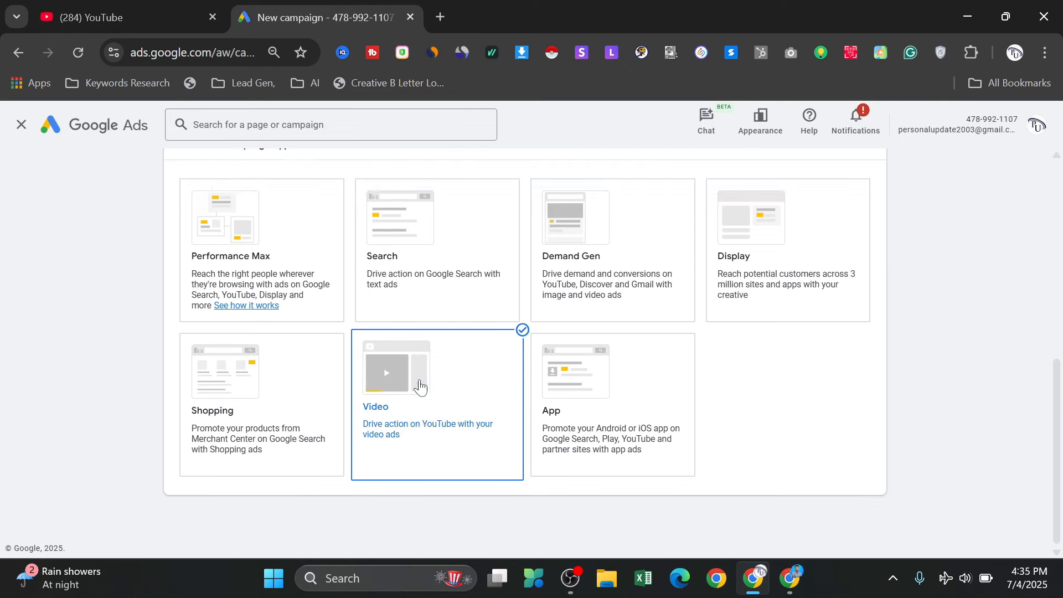
Continue with the Video views subtype and start a new campaign instead of finishing a saved draft
scroll(424, 391, down, 5)
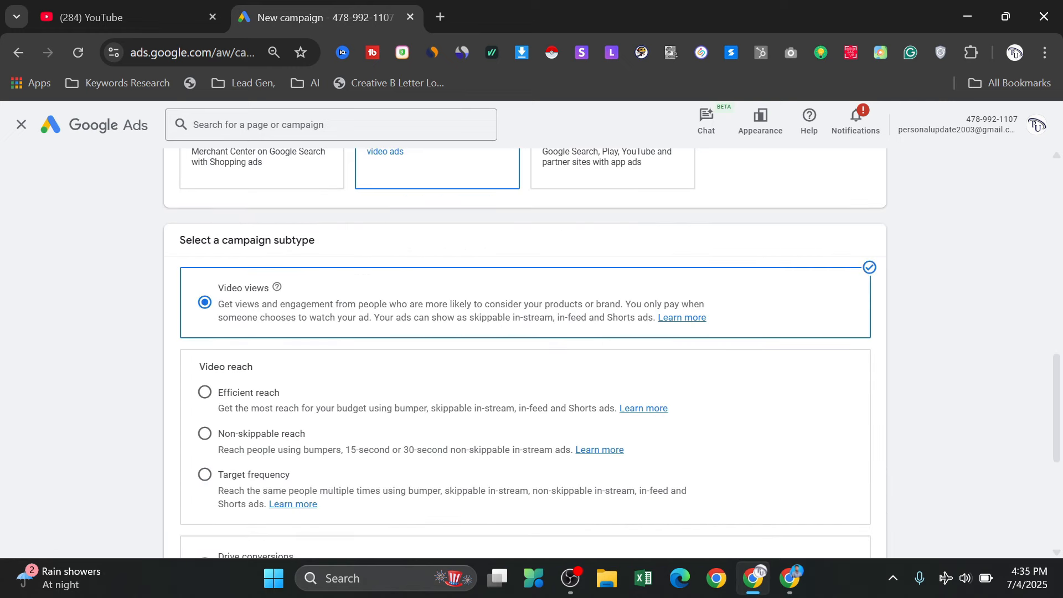
scroll(231, 304, down, 5)
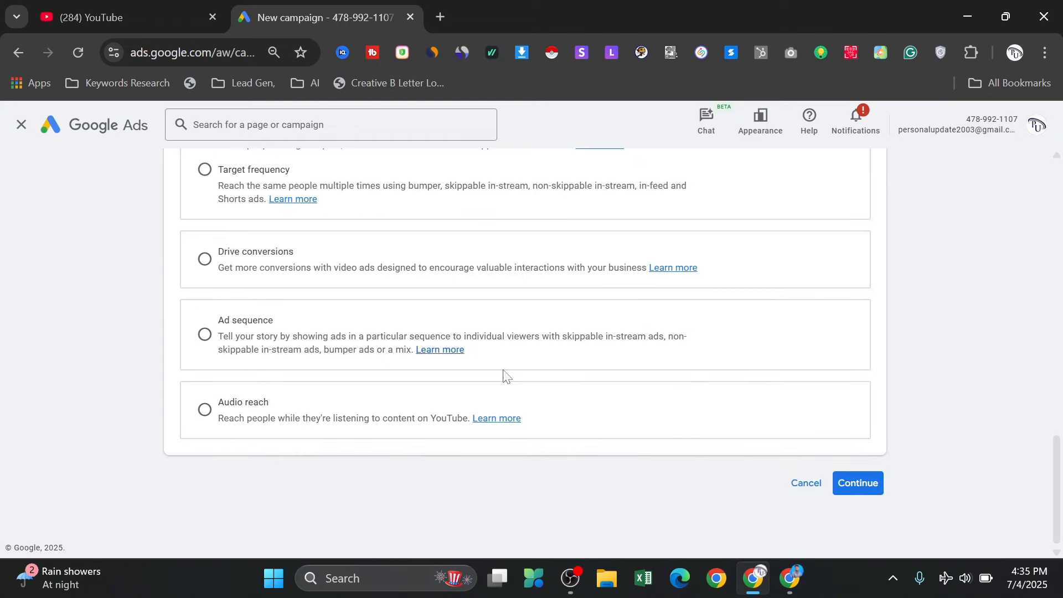
click(855, 483)
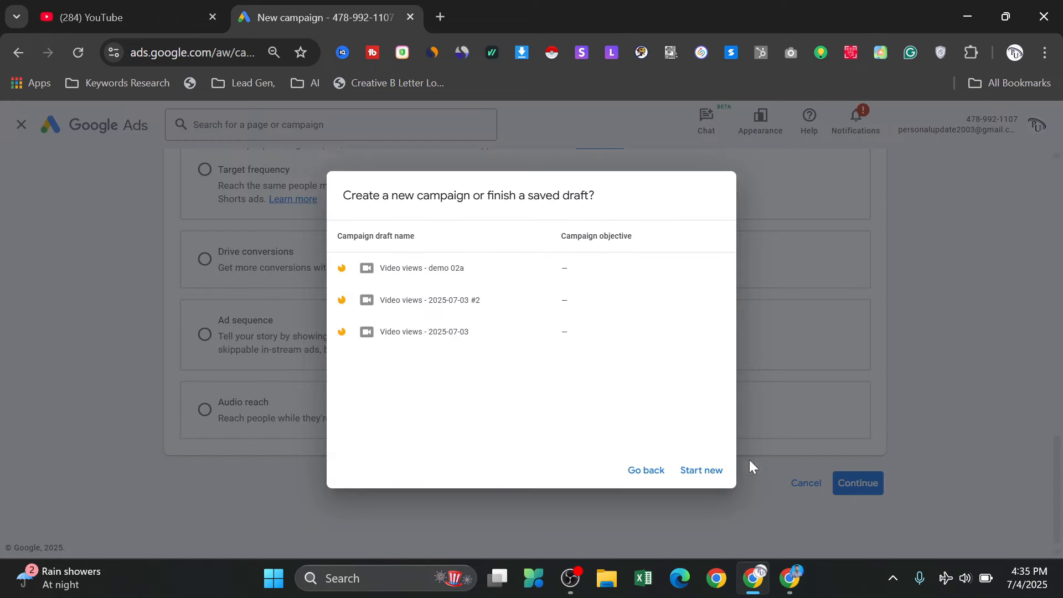
click(706, 473)
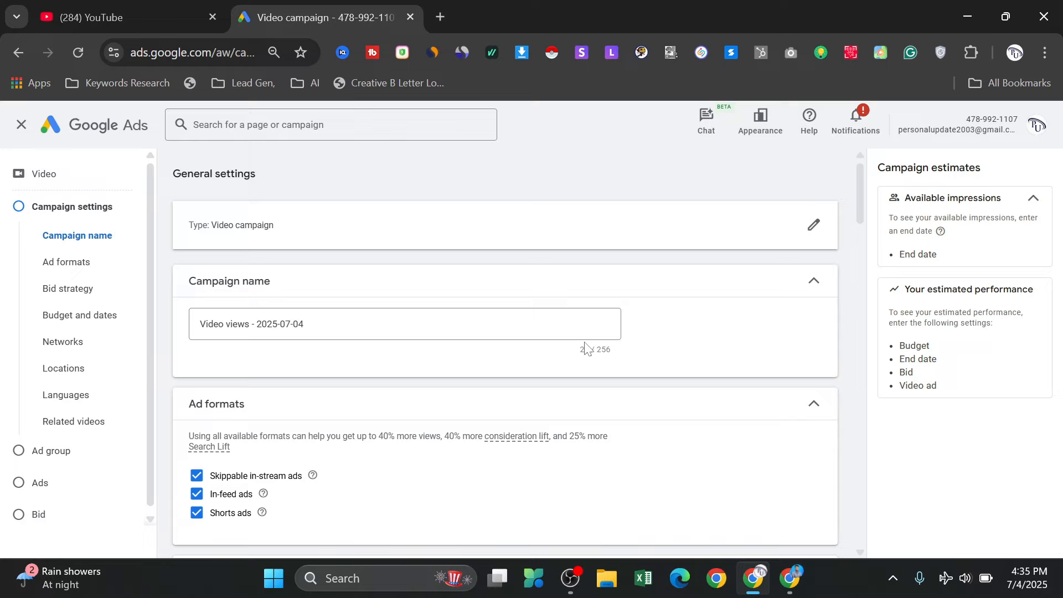
Name the campaign "Video views - demo 01"
click(310, 324)
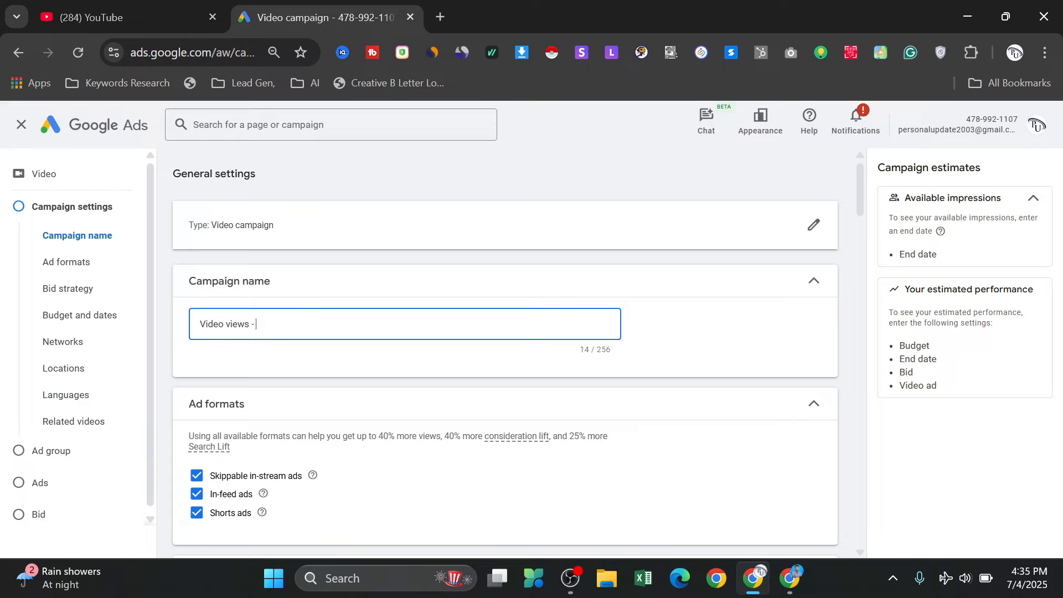
text(demo 01)
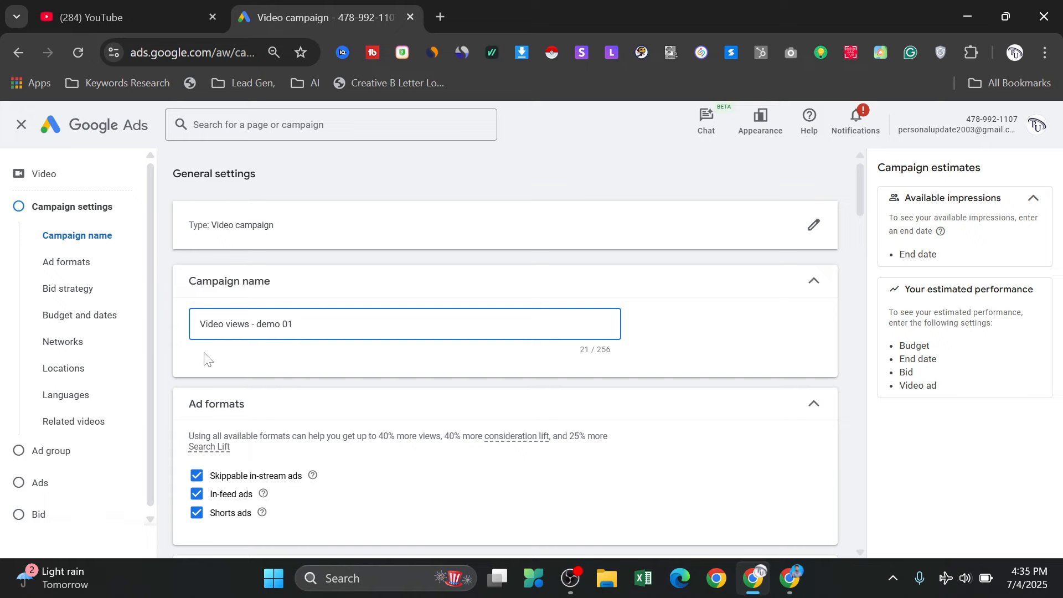
scroll(205, 359, down, 1)
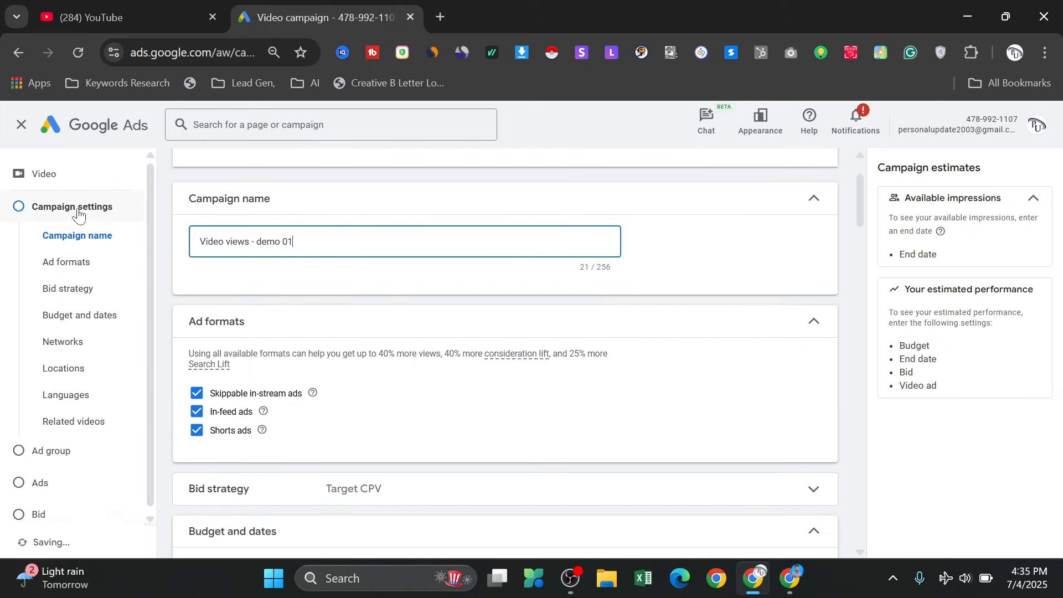
Look through the campaign settings, ad group, content targeting, ads and bid sections of the campaign setup
click(37, 215)
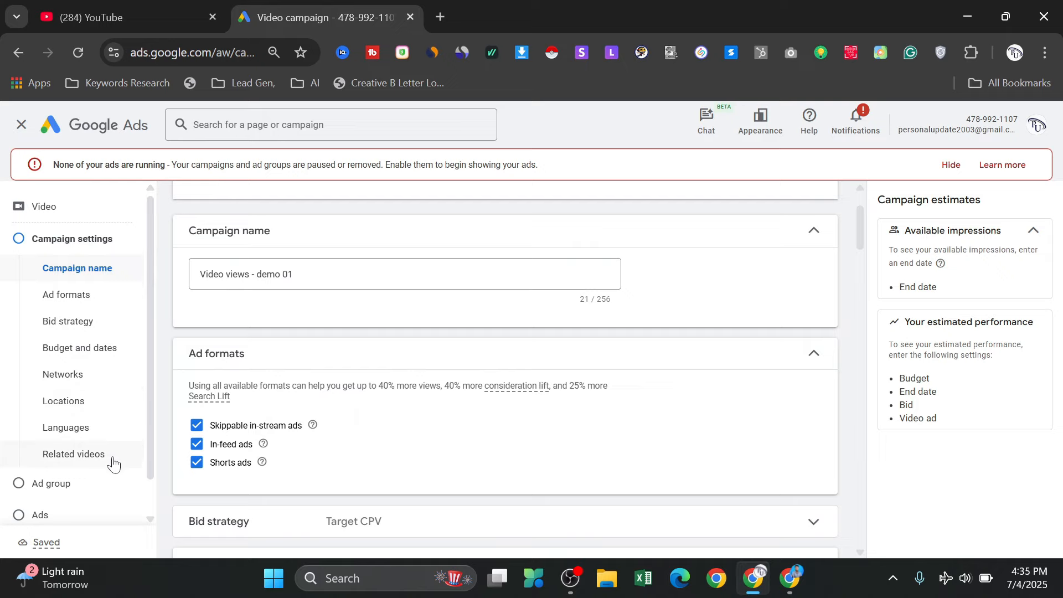
scroll(112, 465, down, 1)
click(83, 446)
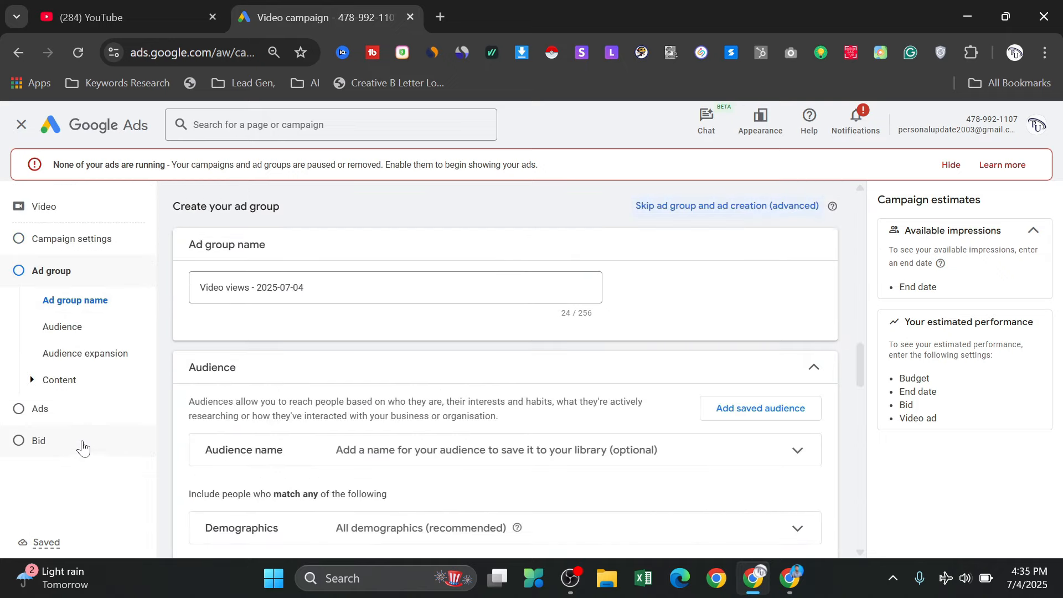
click(32, 380)
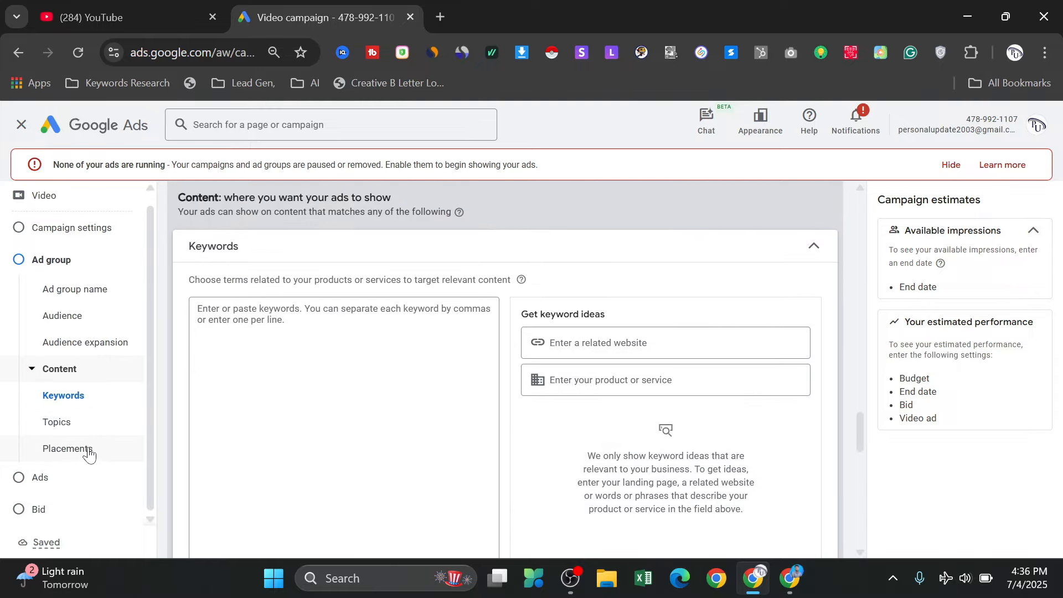
click(33, 483)
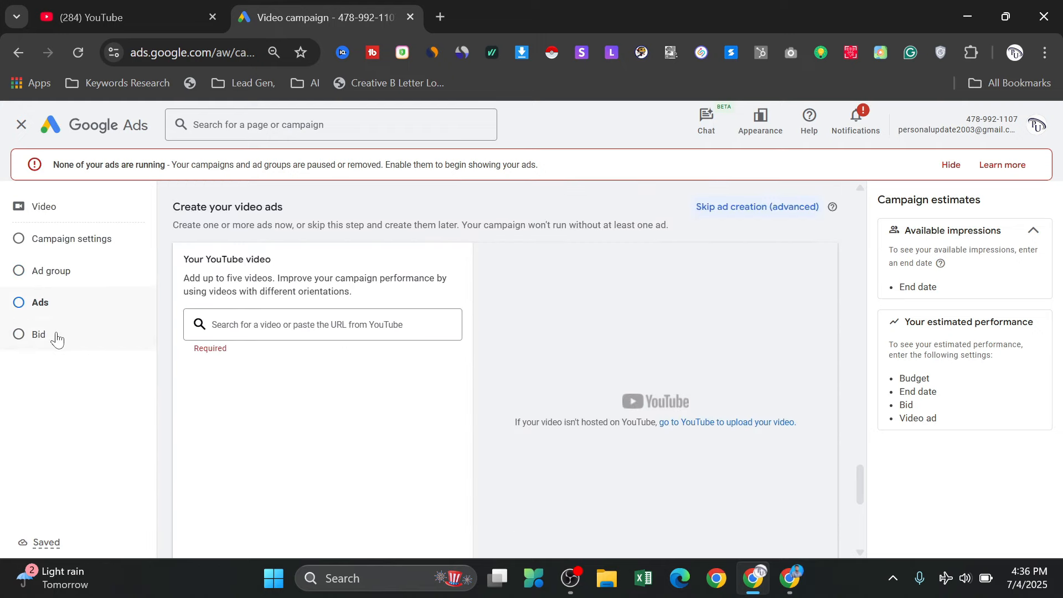
click(57, 339)
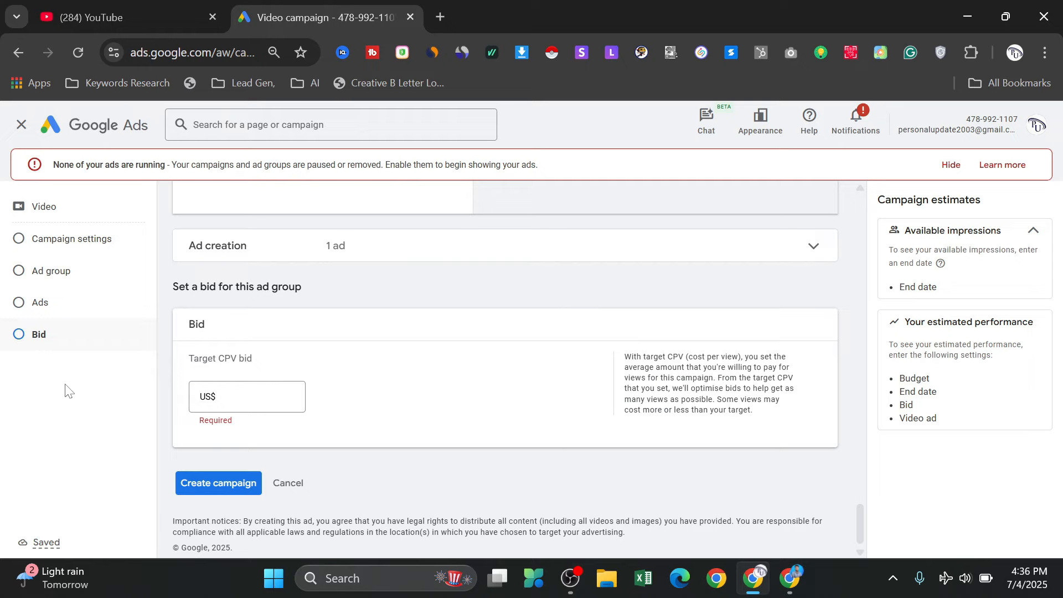
click(53, 256)
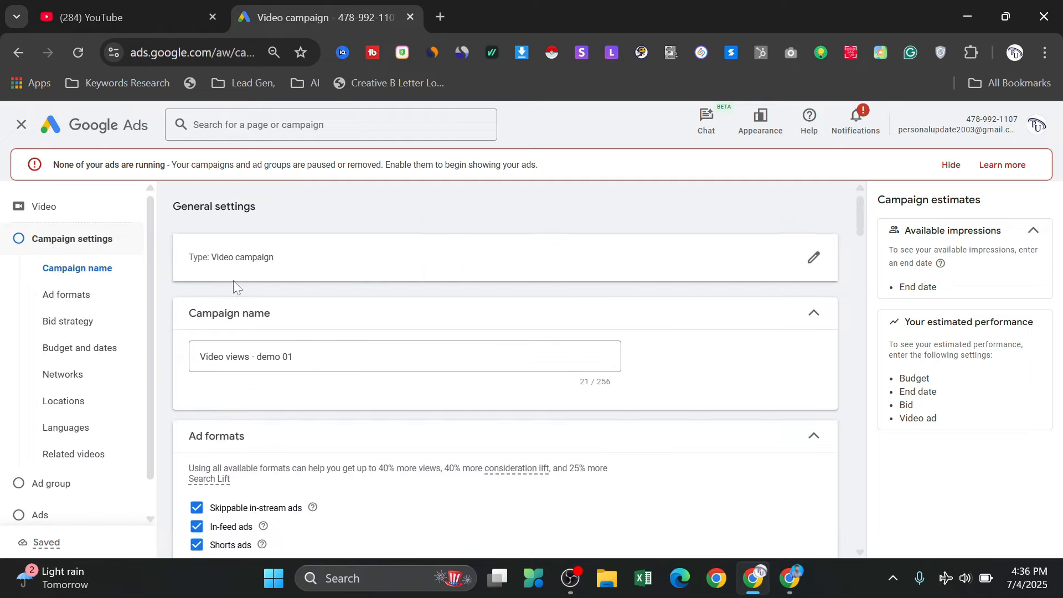
Review the campaign name and ad formats settings, leaving the campaign name section collapsed
click(309, 364)
scroll(320, 377, down, 2)
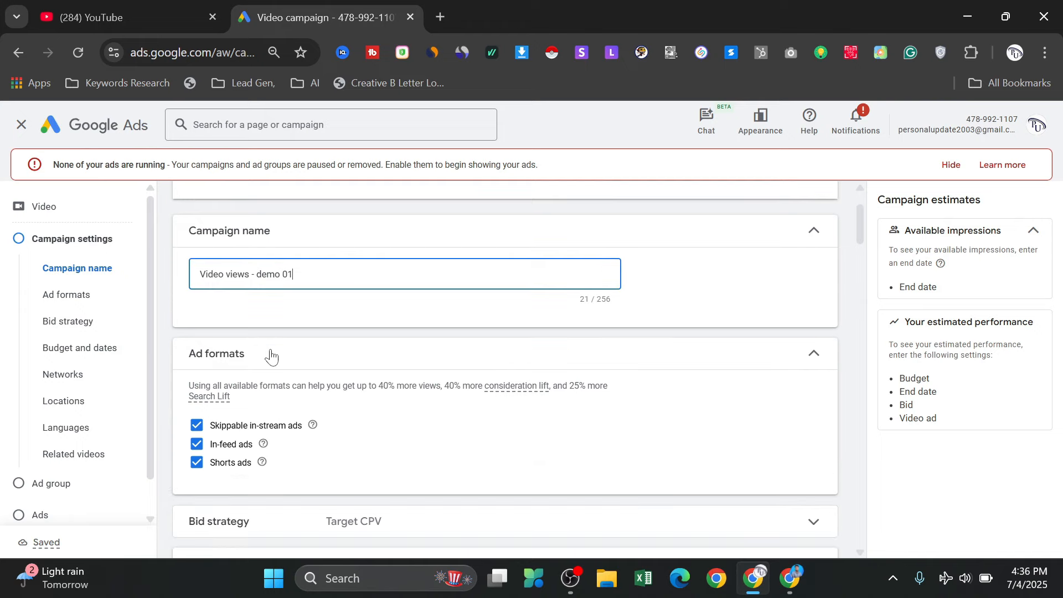
drag(189, 355, 253, 365)
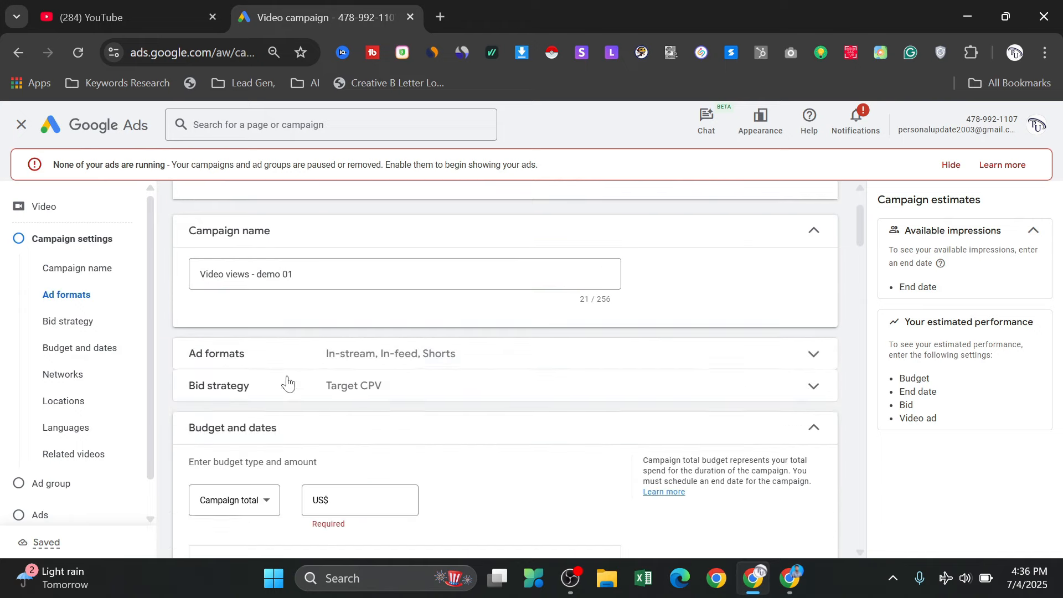
click(343, 354)
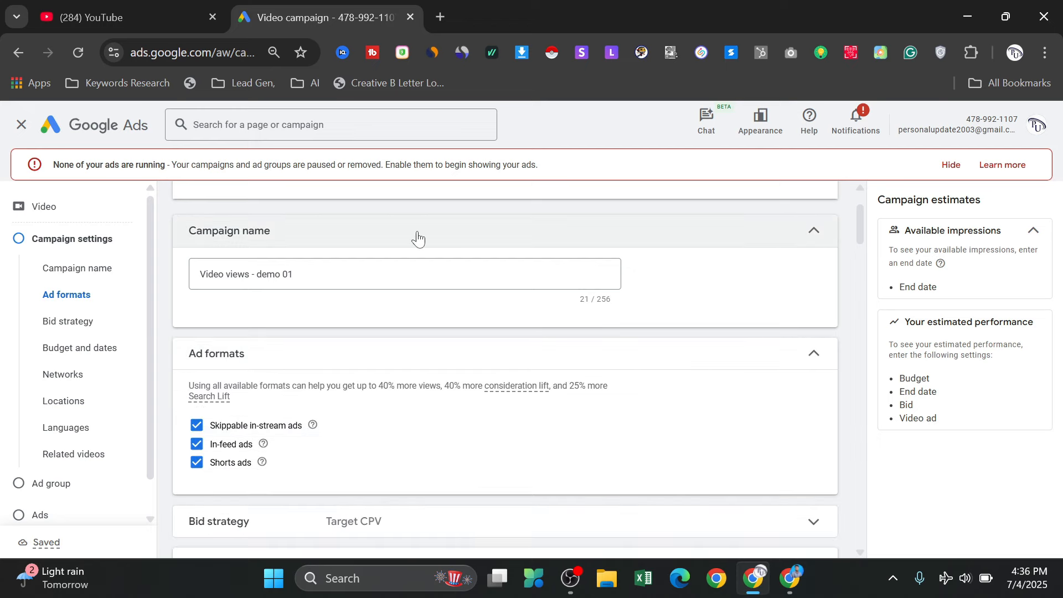
click(816, 235)
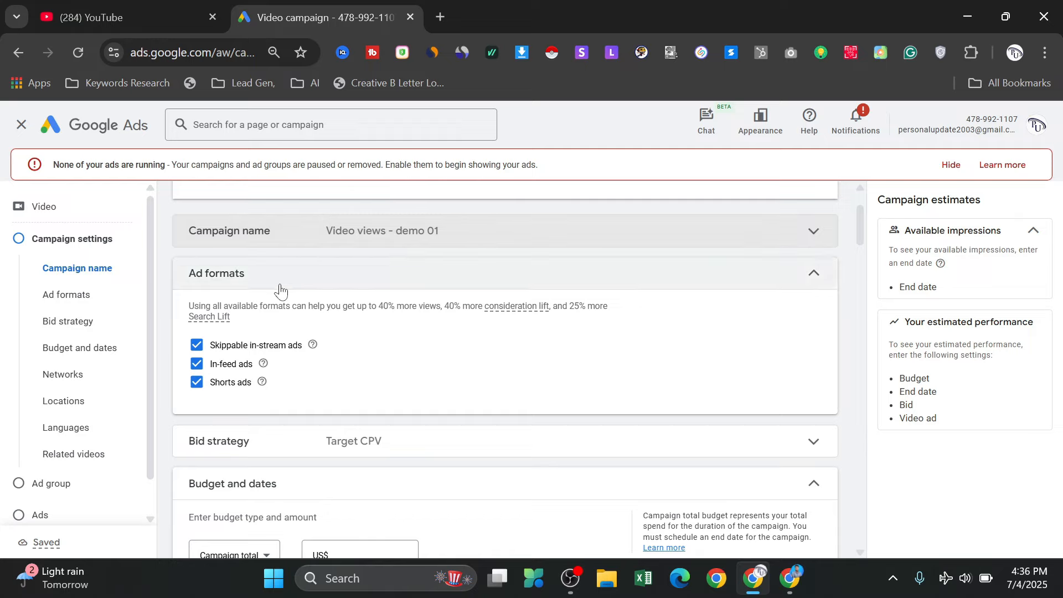
Examine the campaign's budget, location, language, ad format and bid strategy settings, closing the bid strategy details again
scroll(311, 289, down, 12)
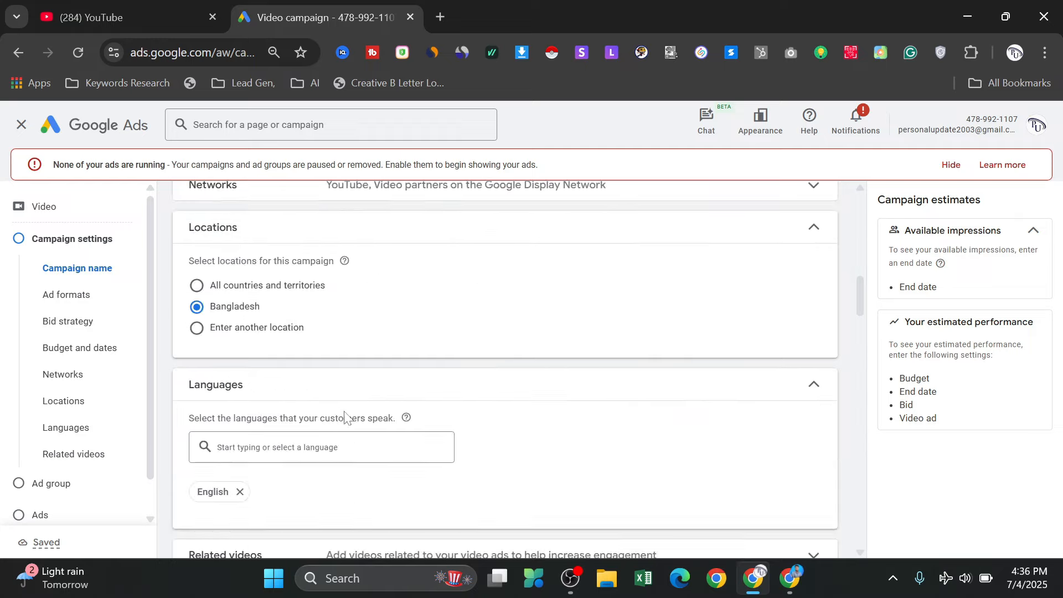
scroll(349, 407, up, 13)
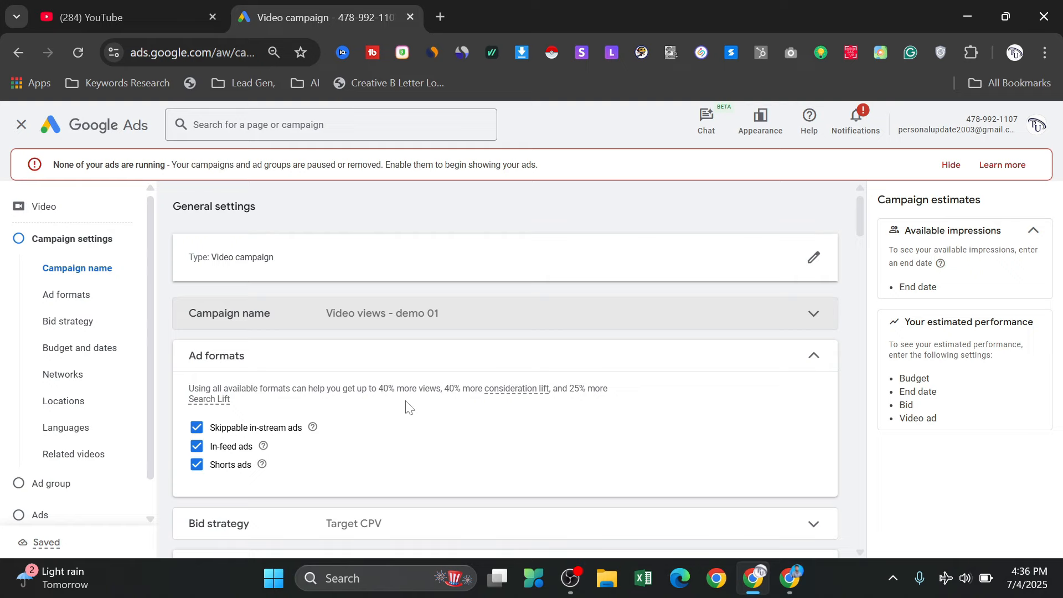
scroll(412, 398, down, 3)
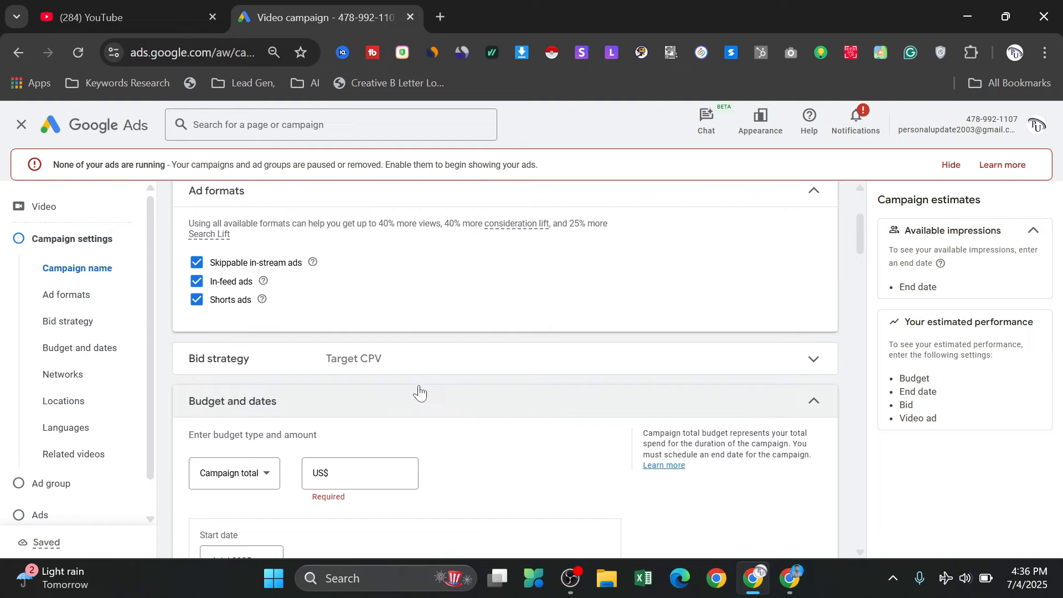
click(487, 368)
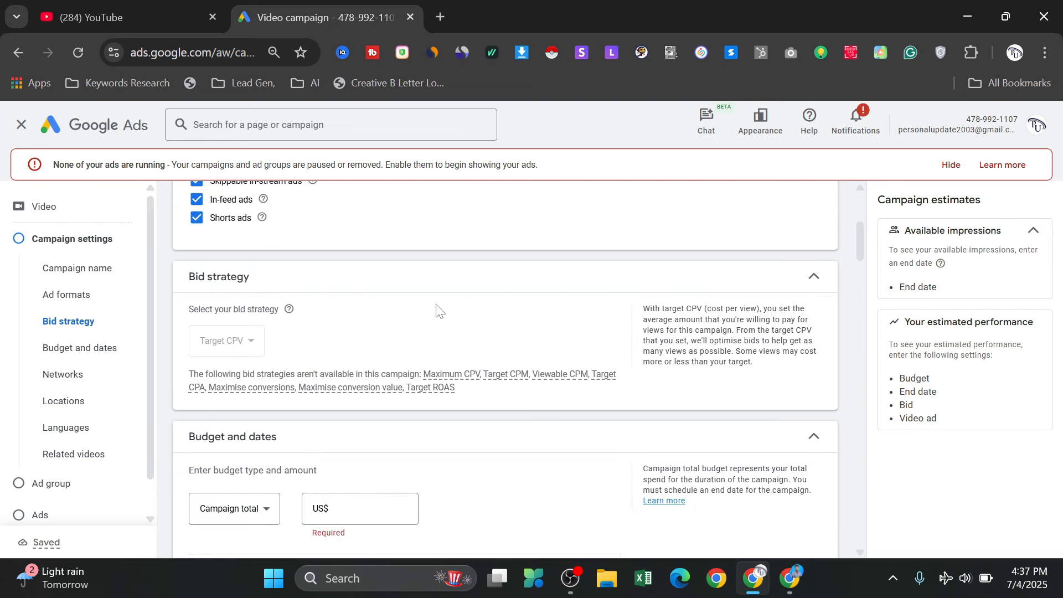
scroll(435, 312, up, 3)
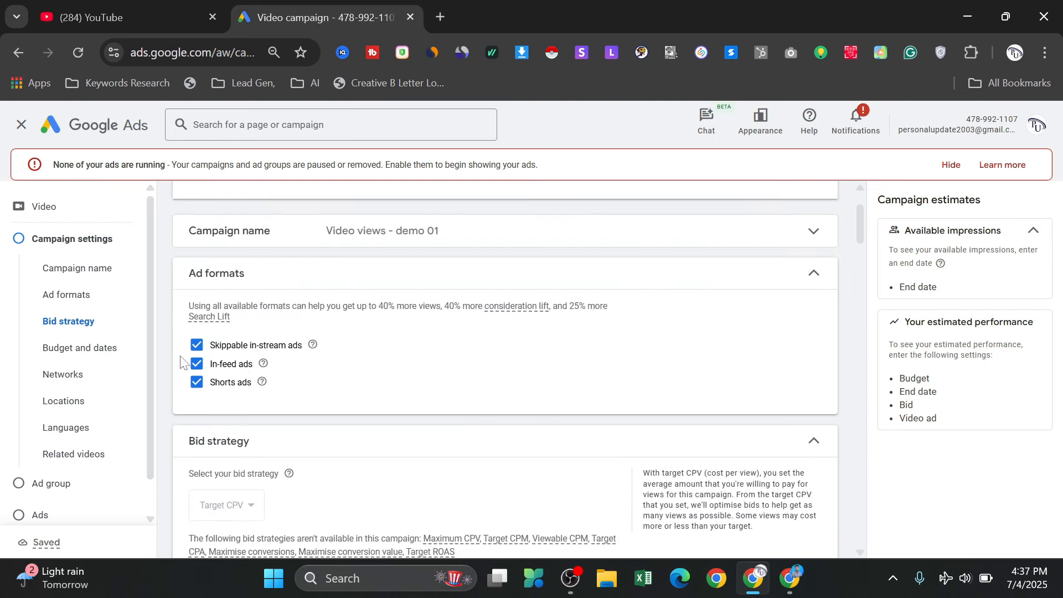
scroll(421, 387, down, 2)
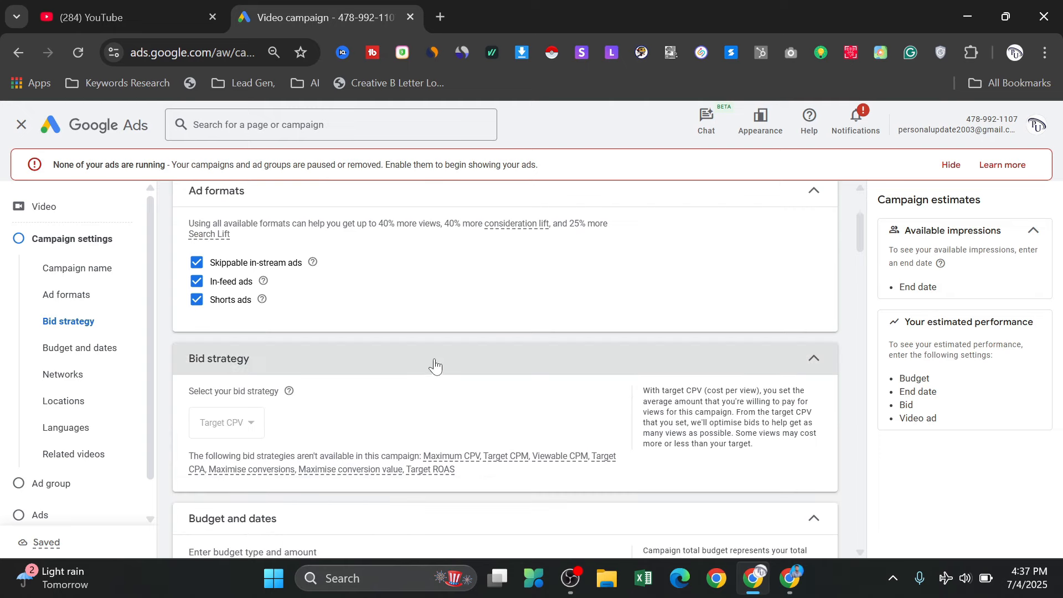
click(435, 363)
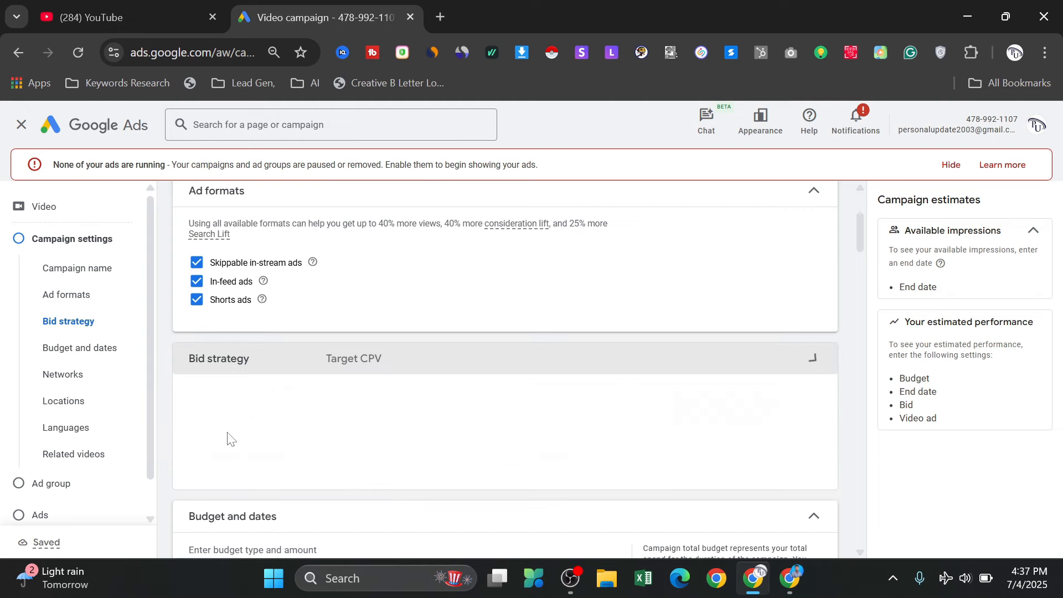
Check the bid strategy section once more, leaving it and the ad formats section collapsed
click(356, 375)
click(356, 374)
scroll(486, 381, up, 2)
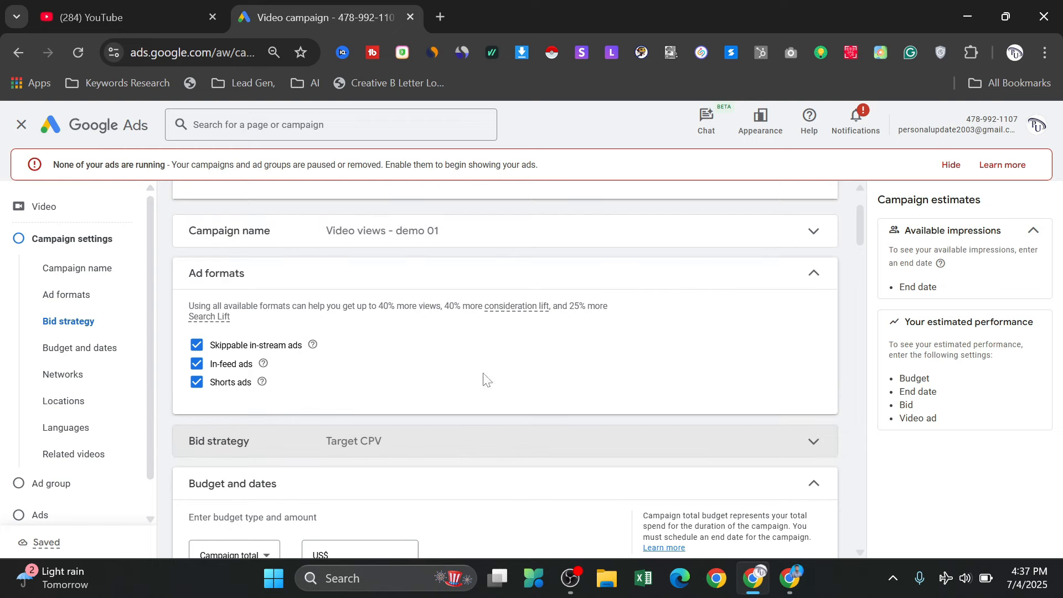
click(717, 285)
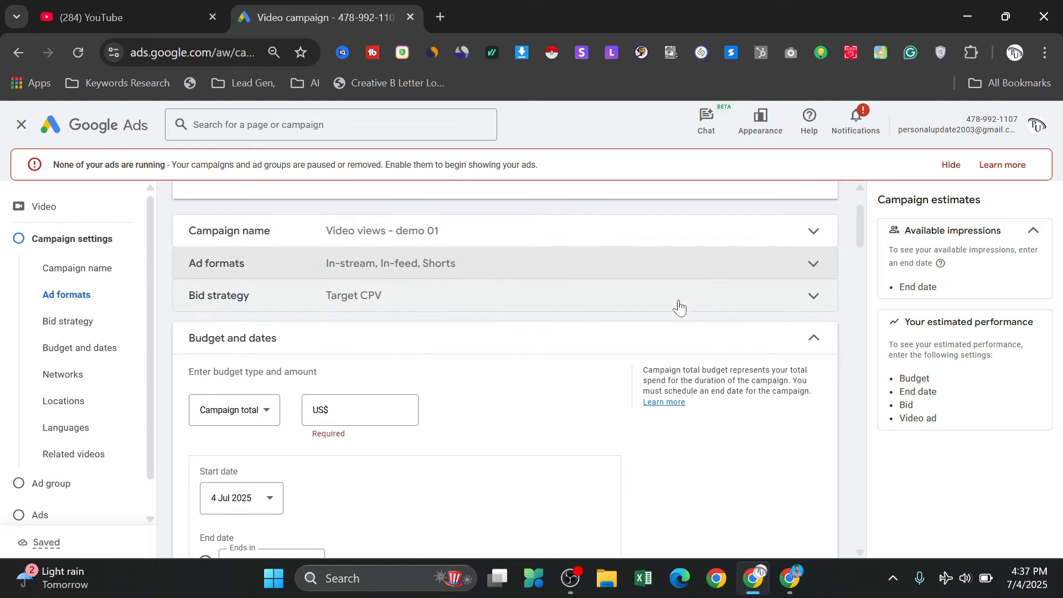
drag(177, 349, 290, 347)
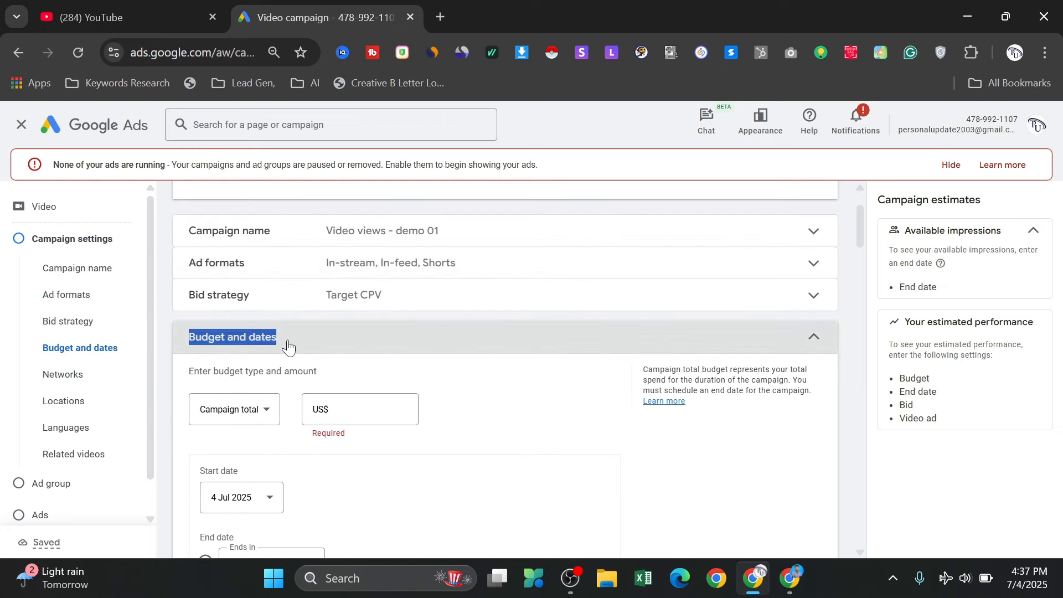
click(171, 338)
click(201, 379)
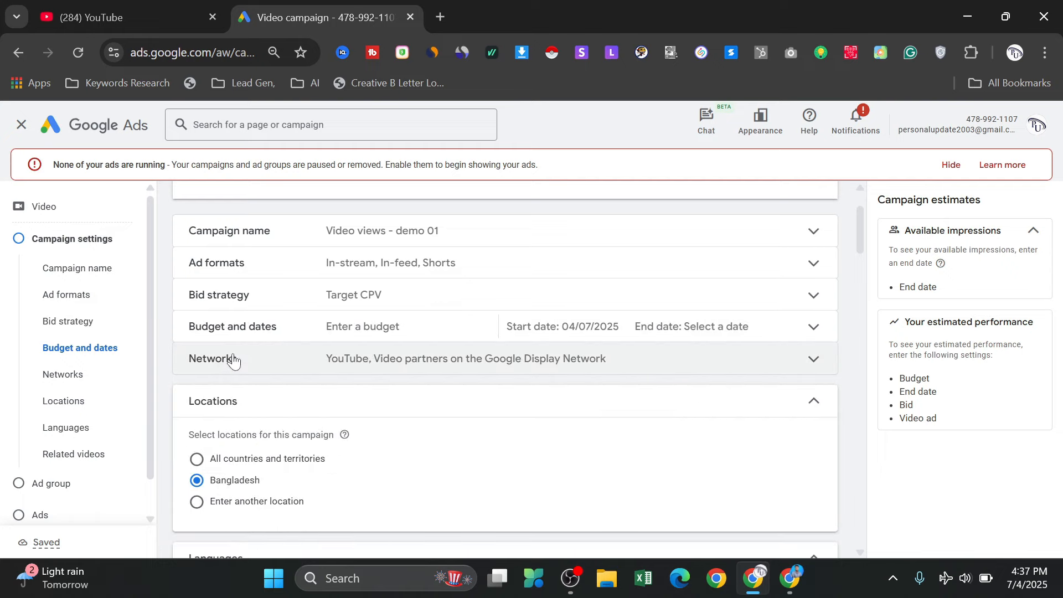
click(294, 344)
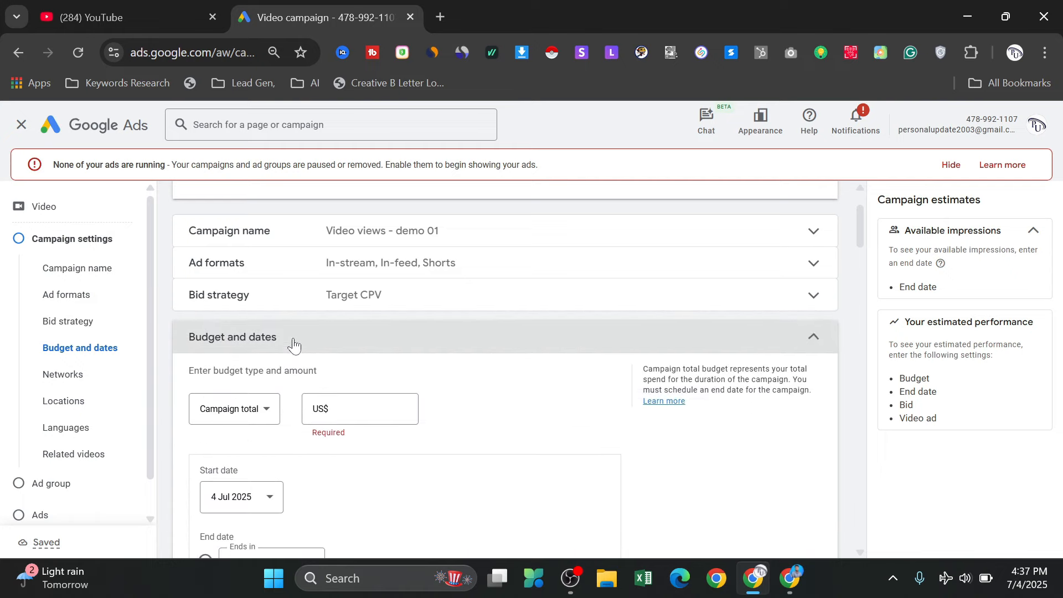
Switch the campaign's budget type to Daily and set the amount to US$2.00
click(264, 417)
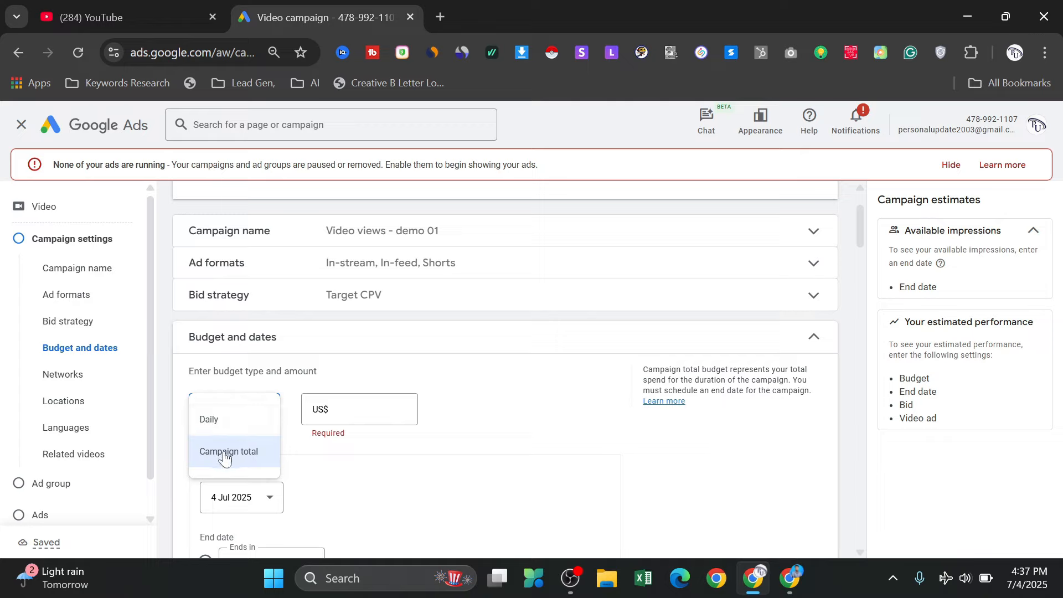
click(224, 420)
click(394, 410)
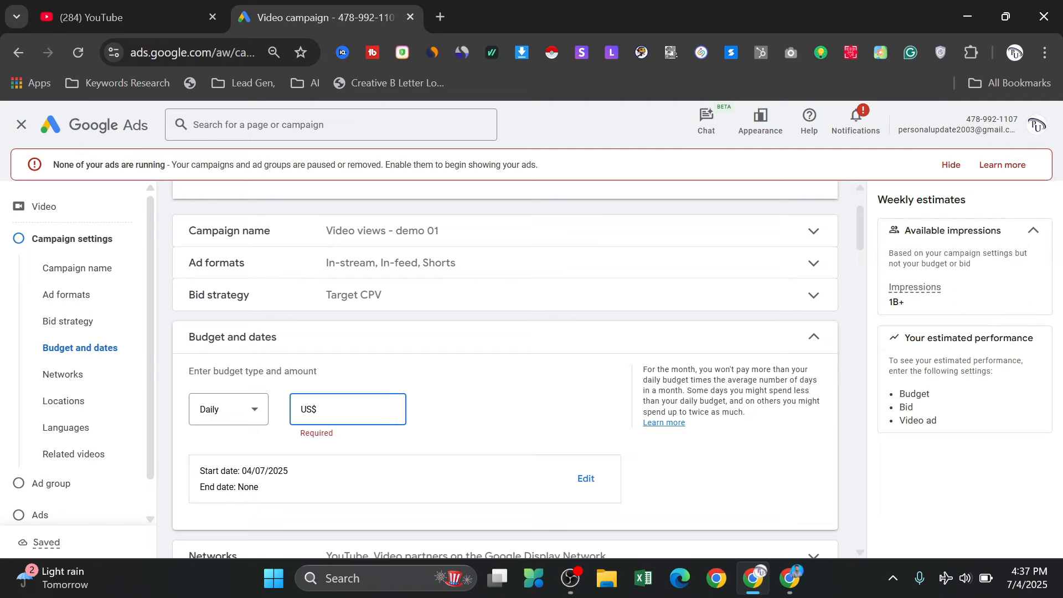
text(2)
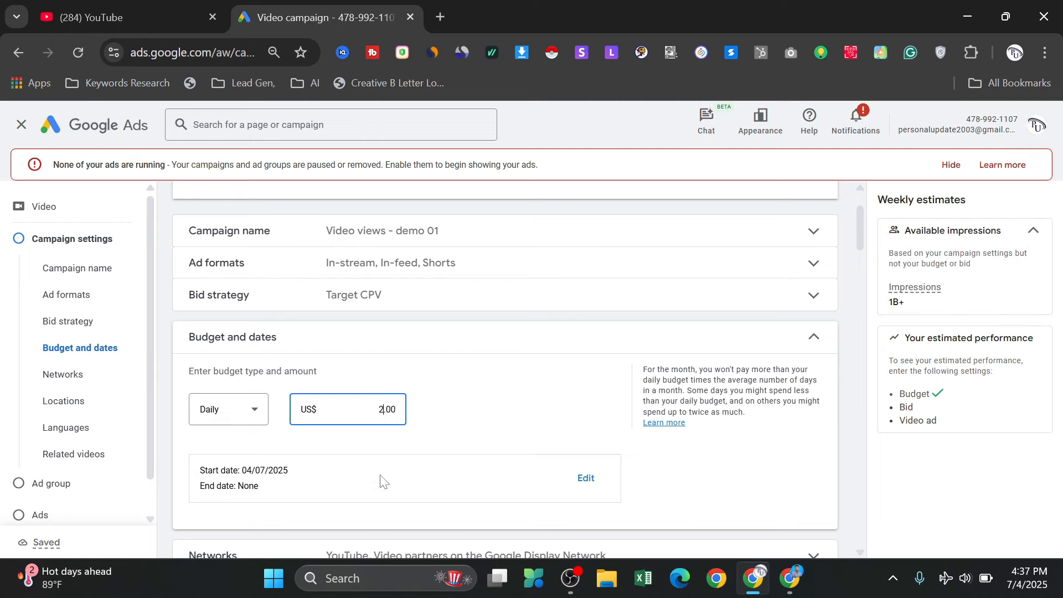
Set the campaign's start date to 6 Jul 2025 and end date to 19 Jul 2025, leaving the budget and dates section collapsed
scroll(390, 460, down, 1)
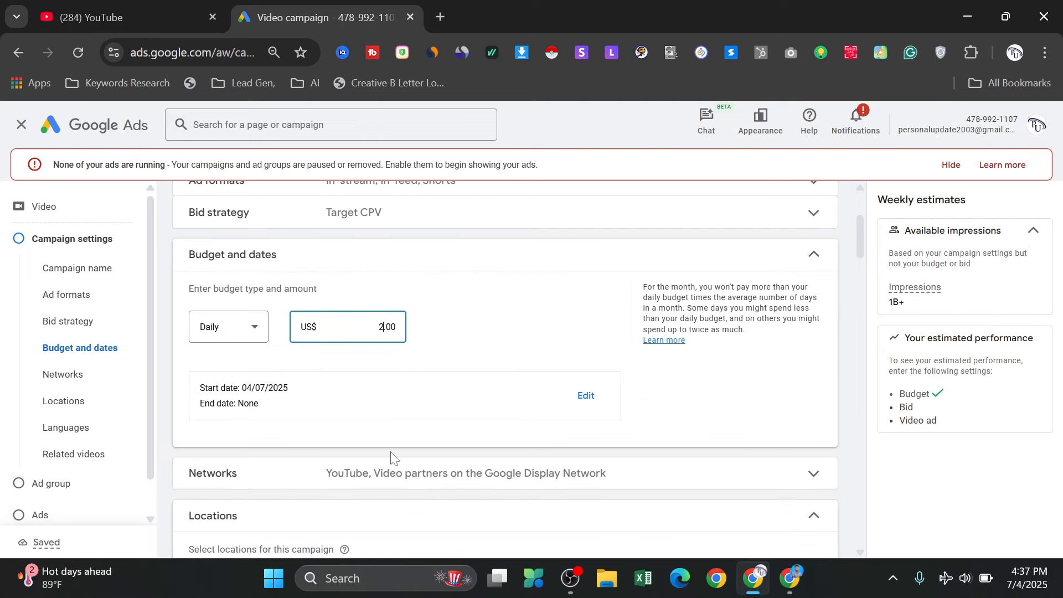
click(586, 405)
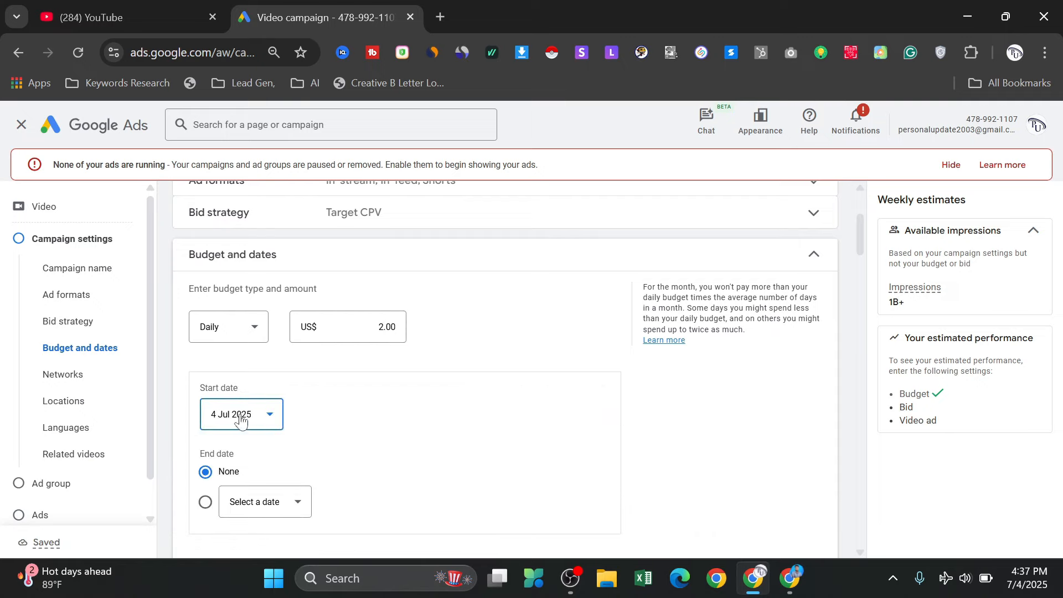
click(262, 416)
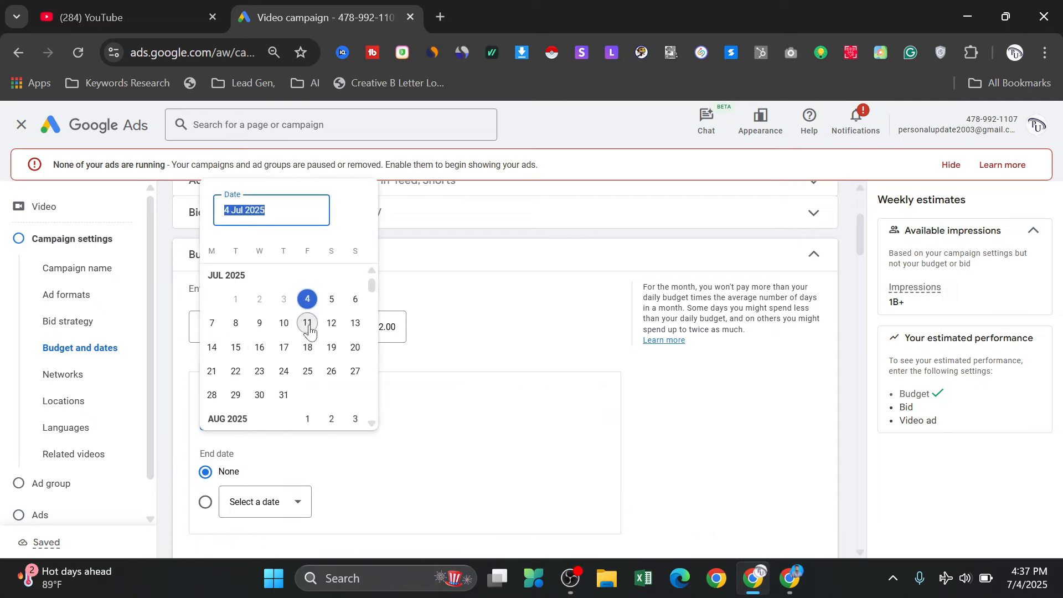
click(356, 299)
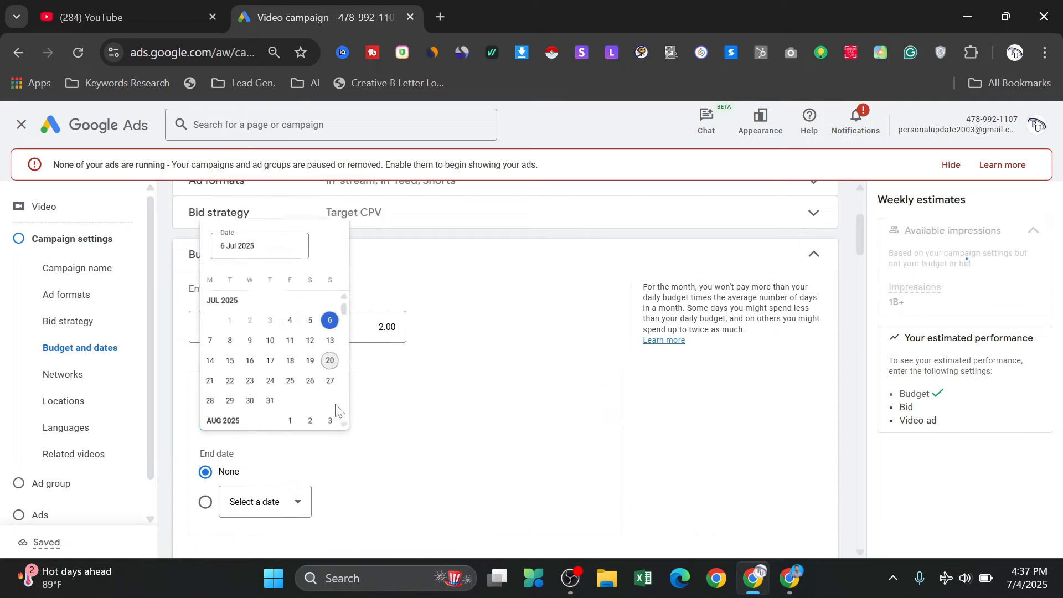
scroll(325, 467, down, 2)
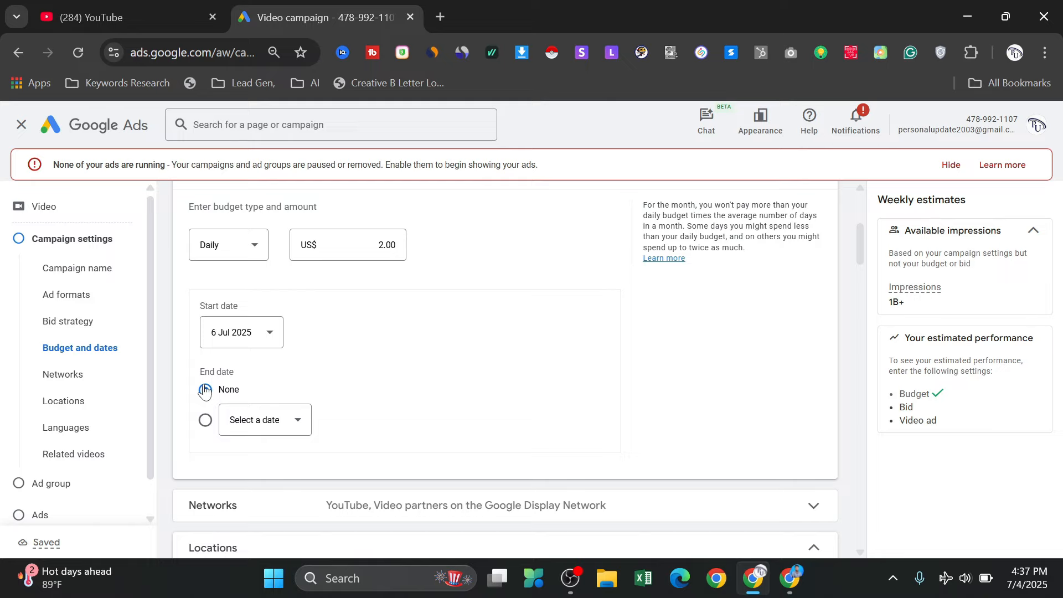
click(278, 420)
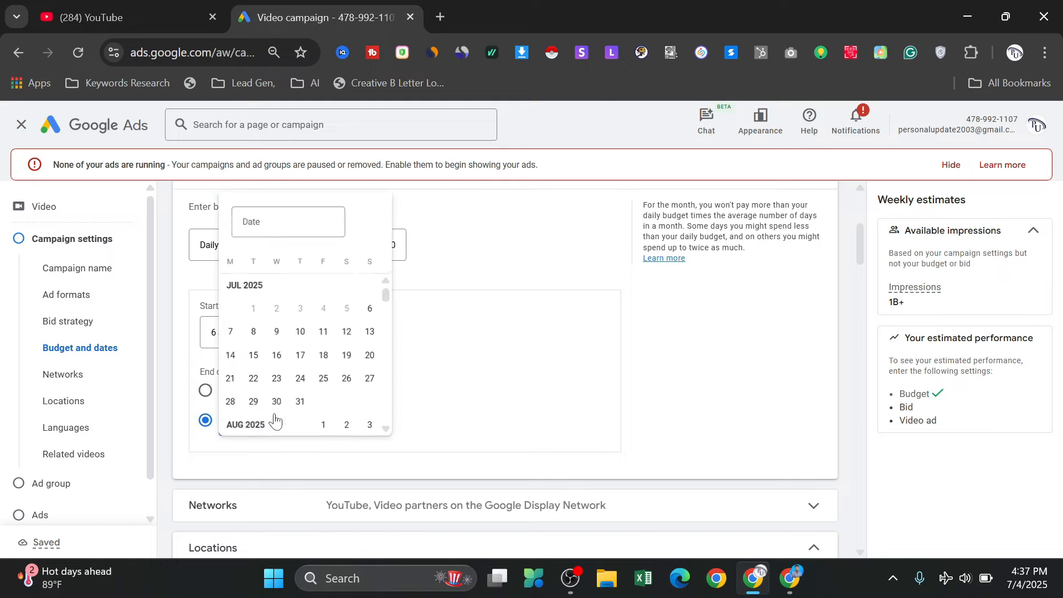
click(350, 357)
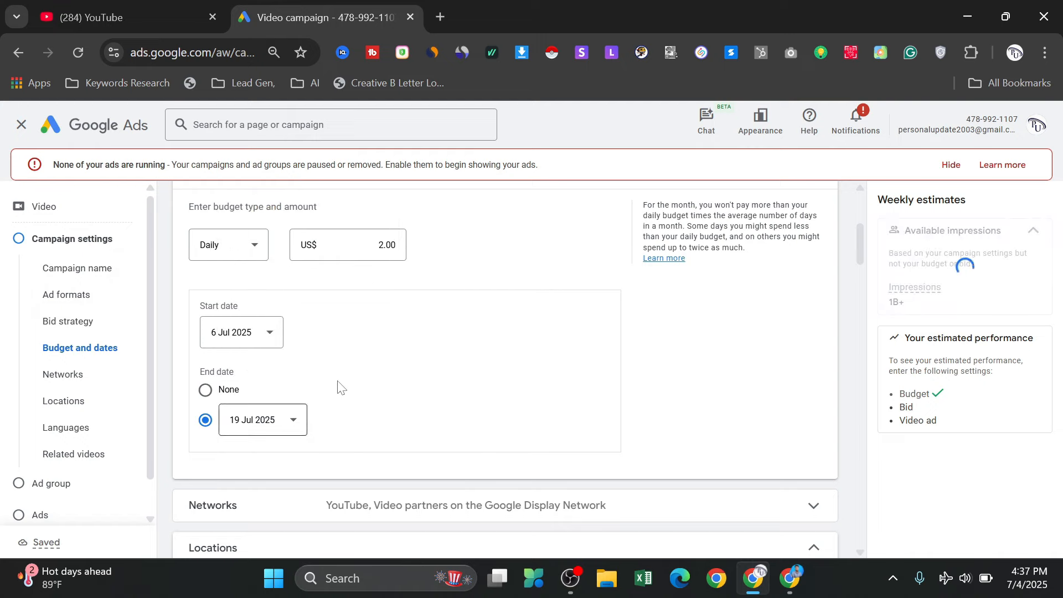
scroll(352, 381, down, 3)
scroll(325, 375, up, 4)
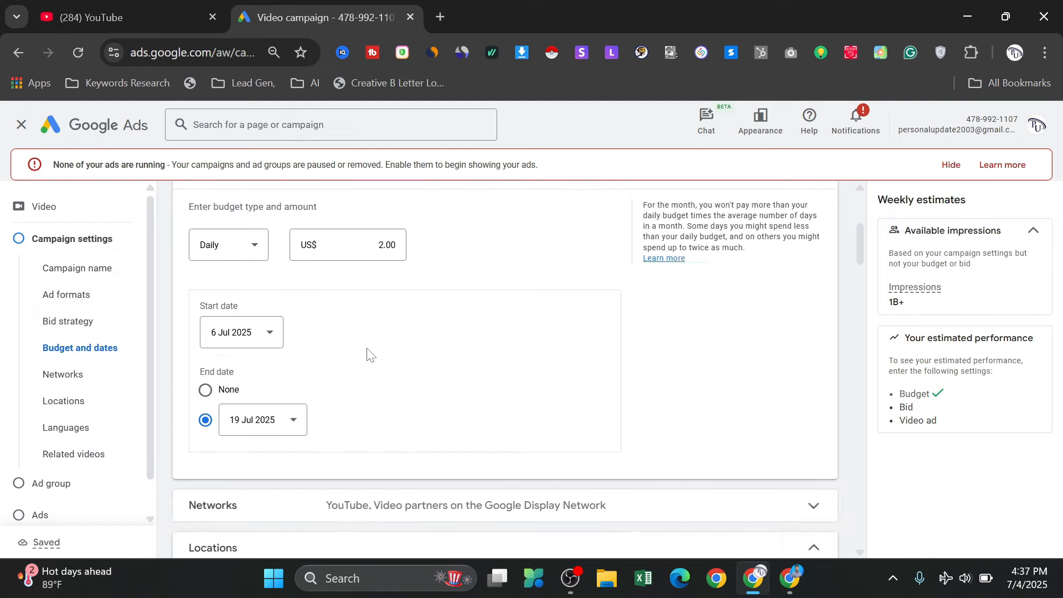
click(670, 264)
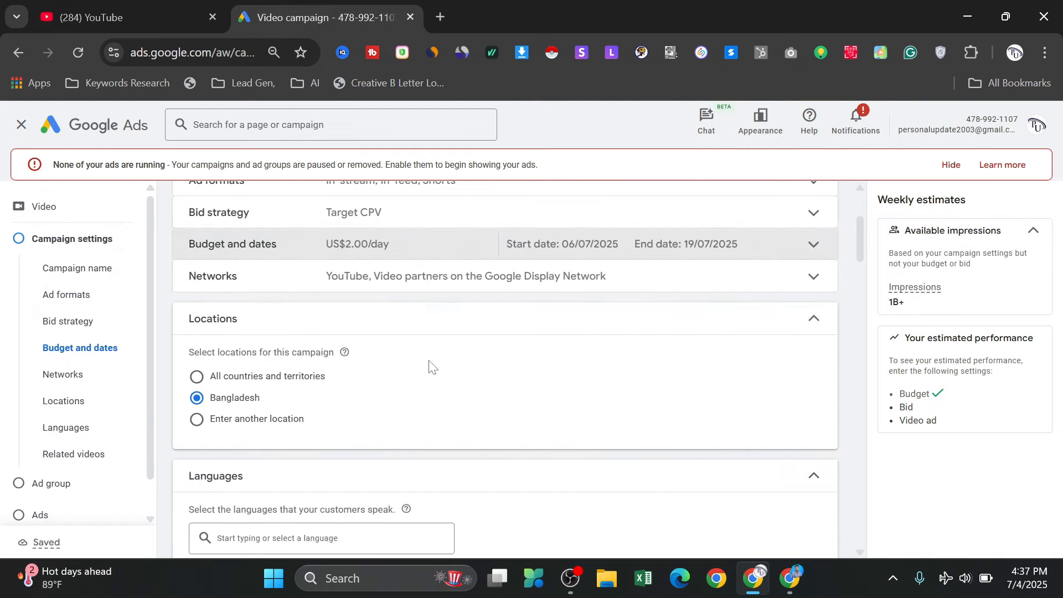
Open the campaign's network settings and examine the YouTube and Google TV options
click(392, 288)
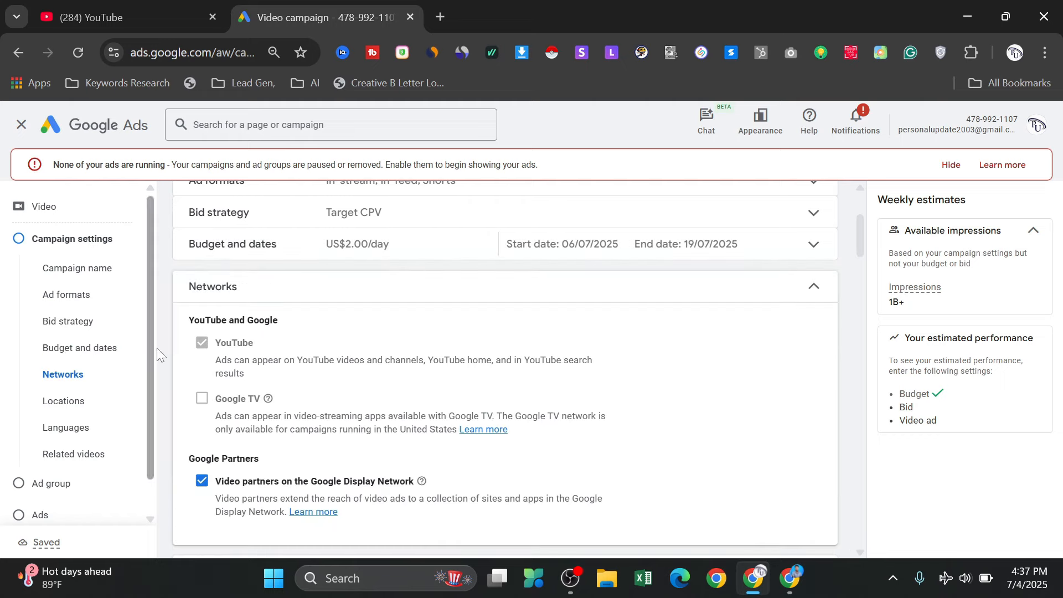
drag(187, 320, 280, 326)
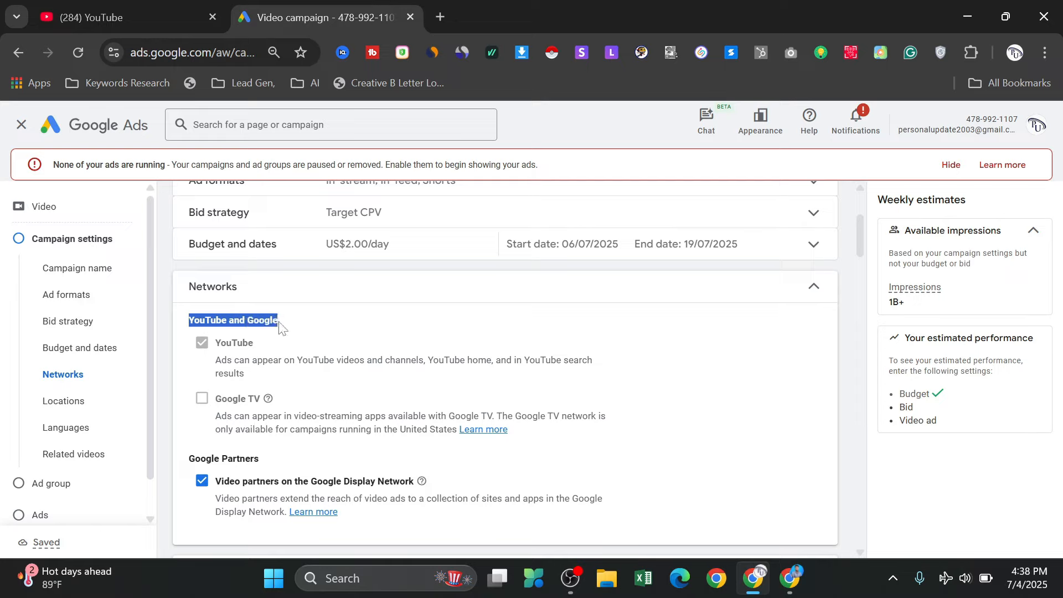
drag(187, 346, 287, 347)
click(287, 347)
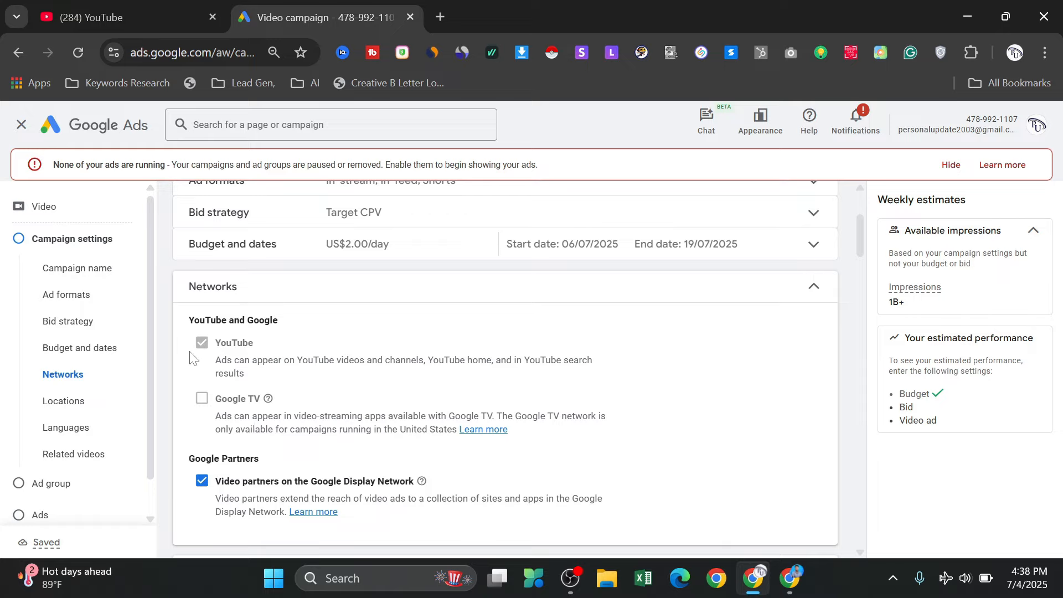
drag(192, 345, 237, 344)
scroll(204, 399, down, 1)
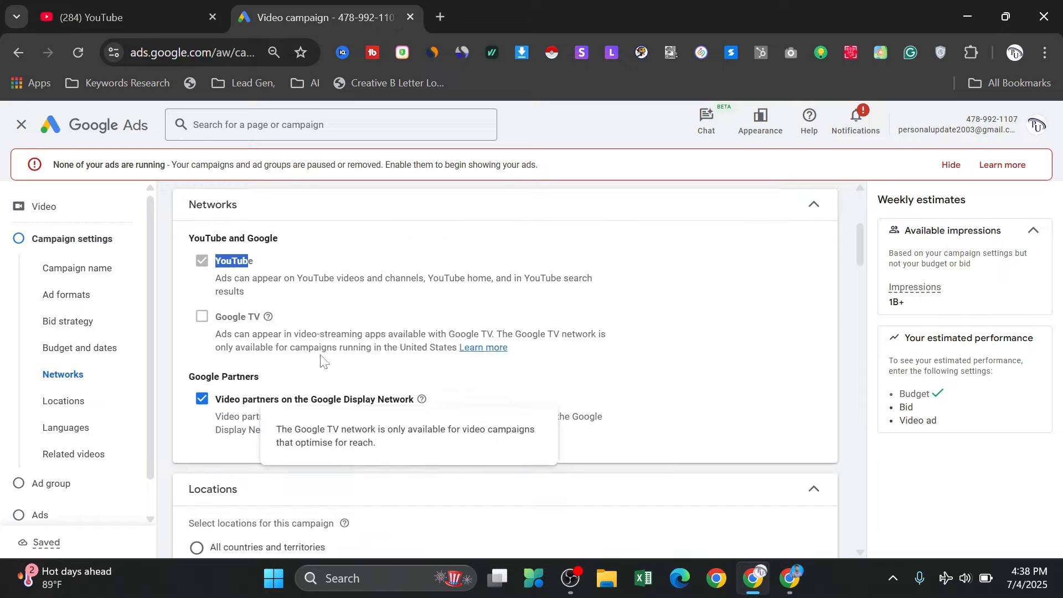
click(203, 317)
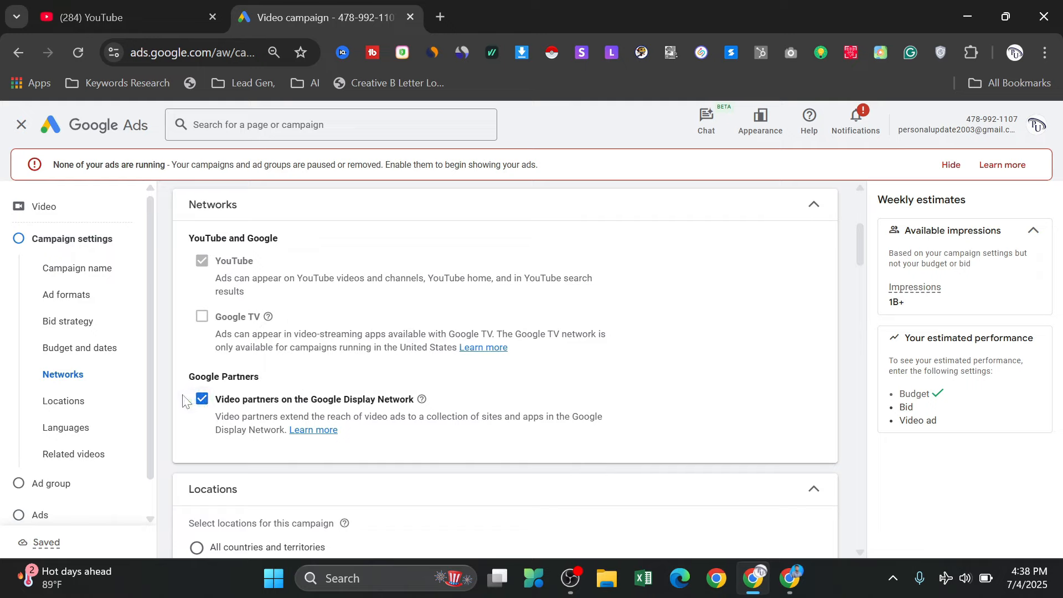
Exclude video partners on the Google Display Network from the campaign and collapse the networks section
drag(183, 378, 418, 400)
click(190, 417)
click(202, 400)
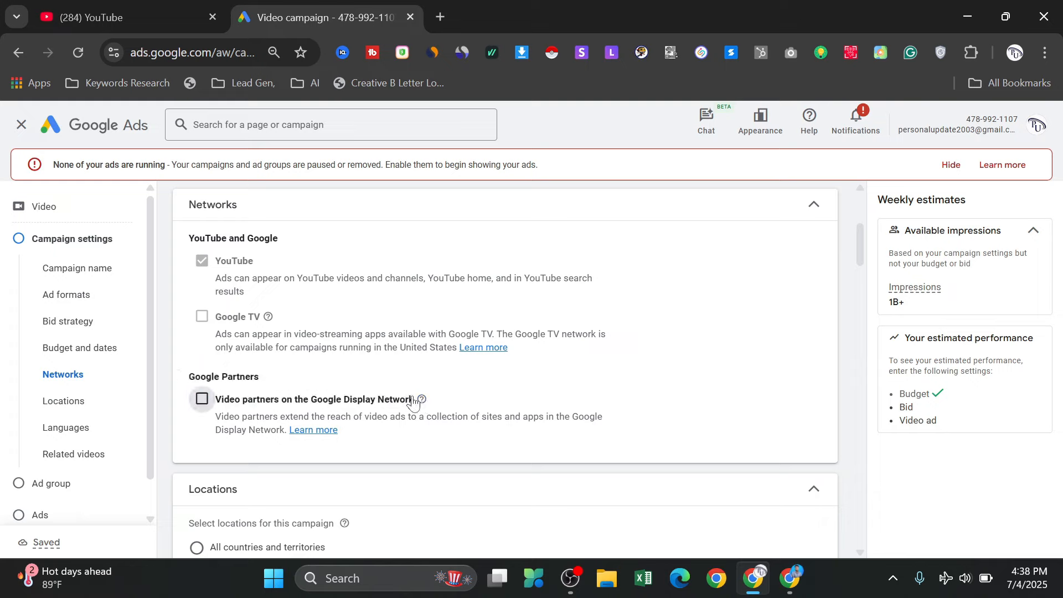
click(813, 205)
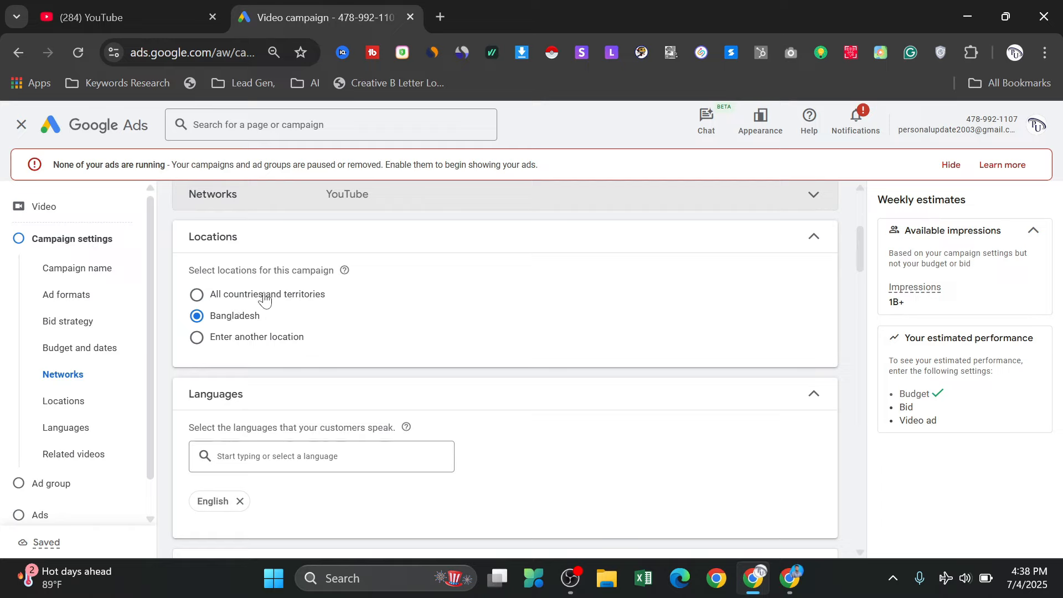
click(215, 339)
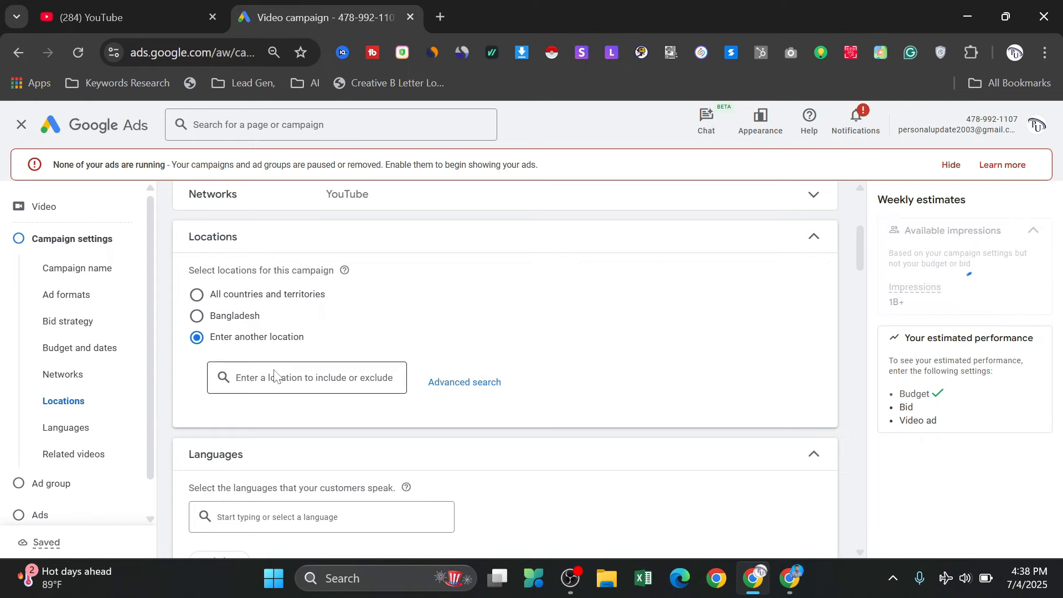
click(274, 377)
click(197, 323)
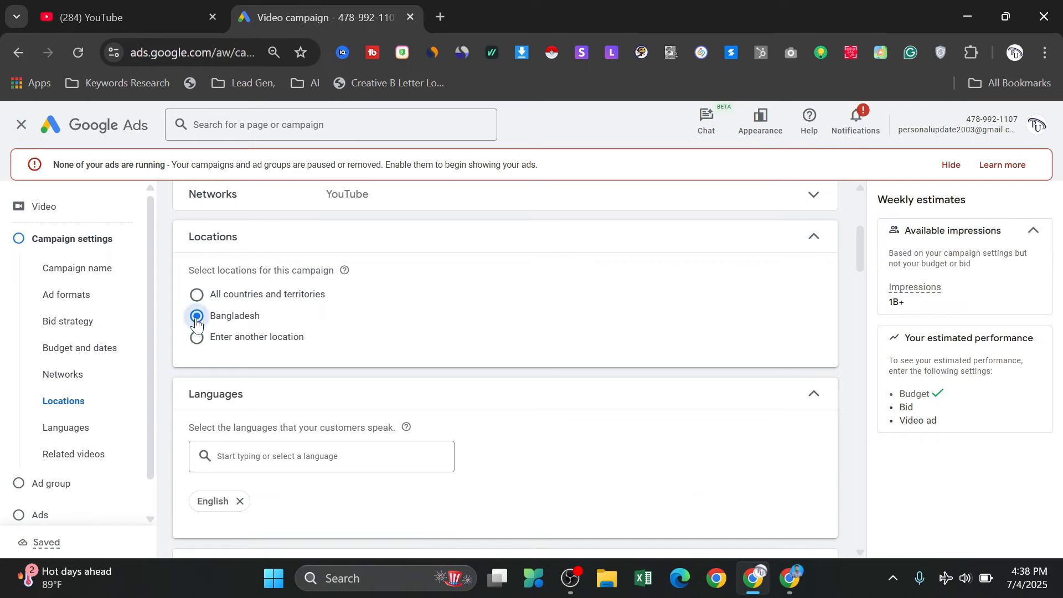
Look through the campaign's language list and search it for "ban", clearing the search again
scroll(260, 339, down, 2)
click(262, 373)
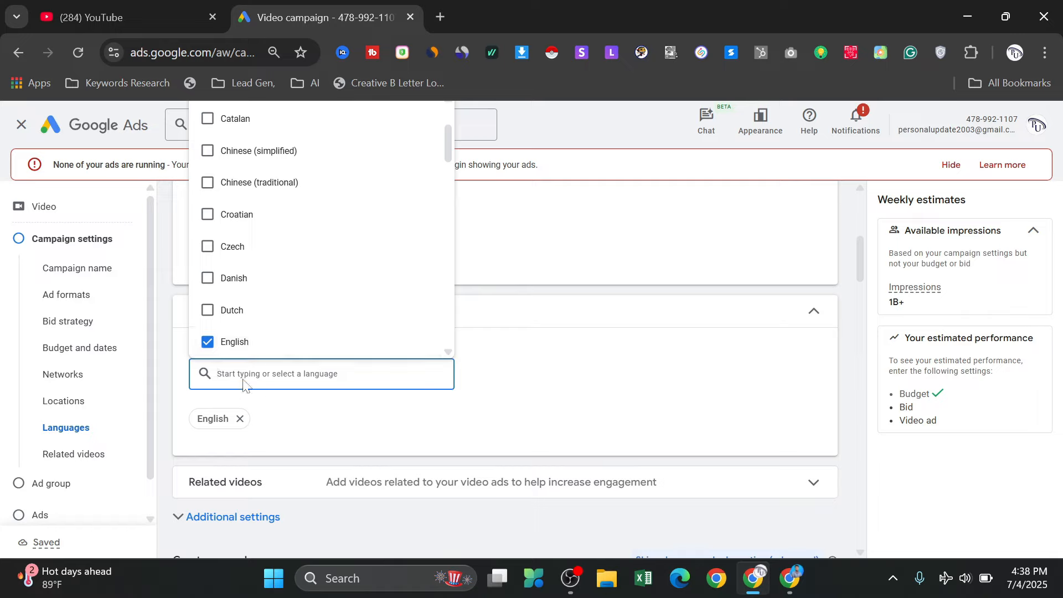
click(555, 394)
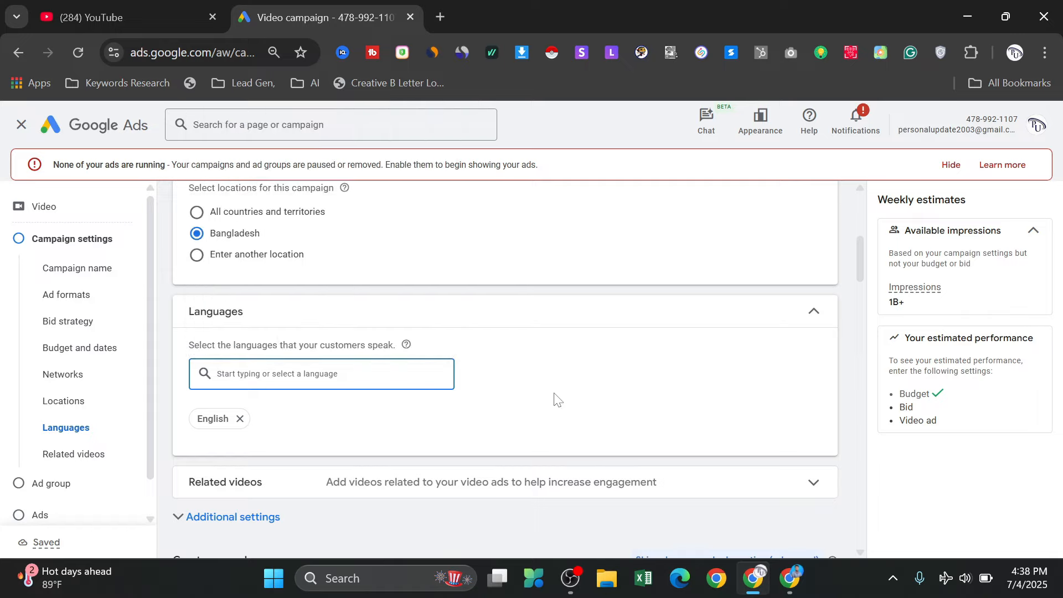
click(321, 373)
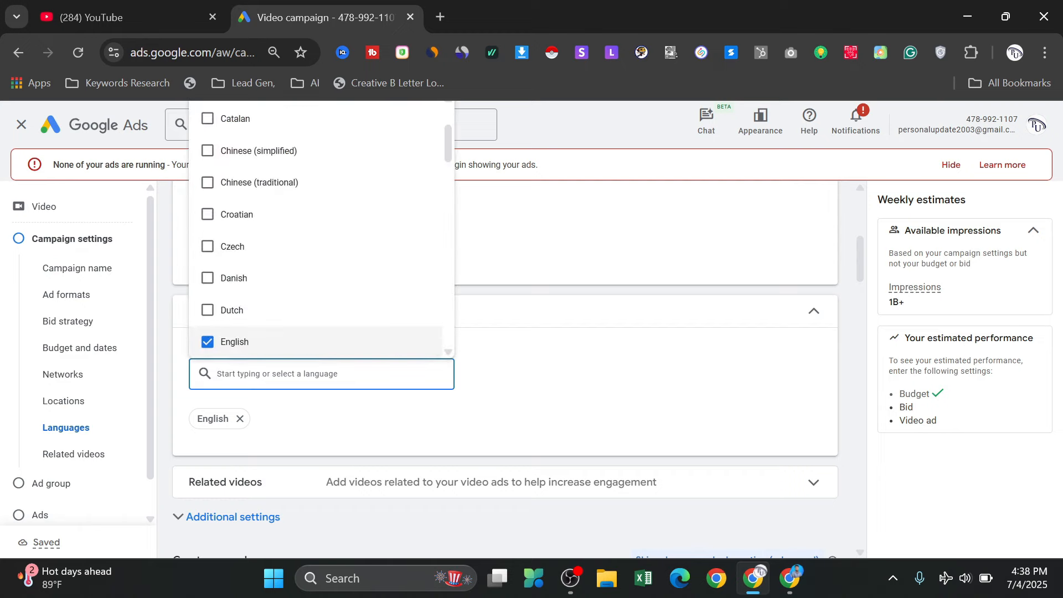
text(ban)
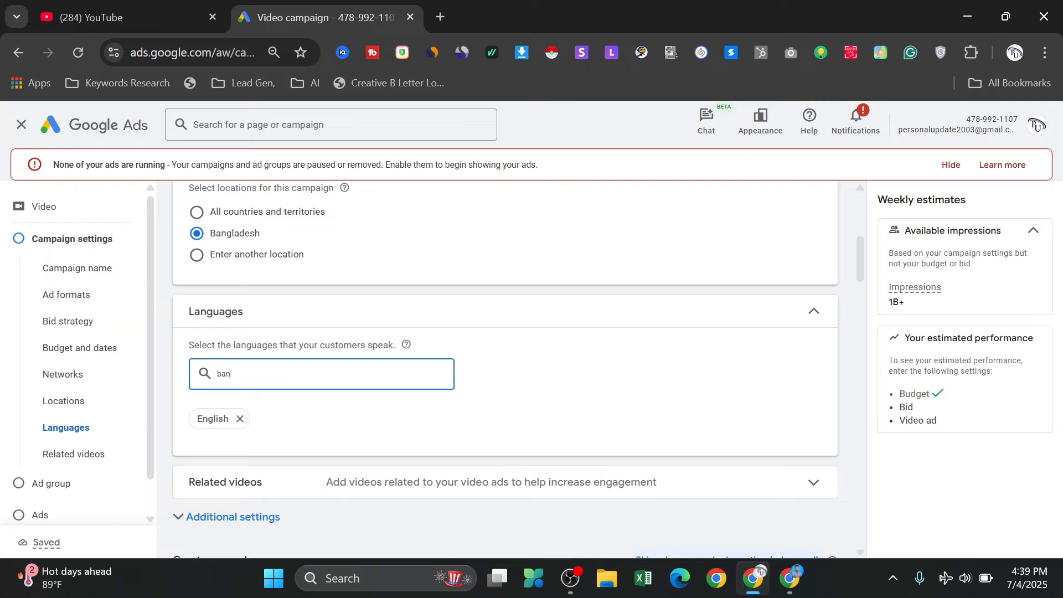
key(BackSpace)
key(BackSpace)
key(BackSpace)
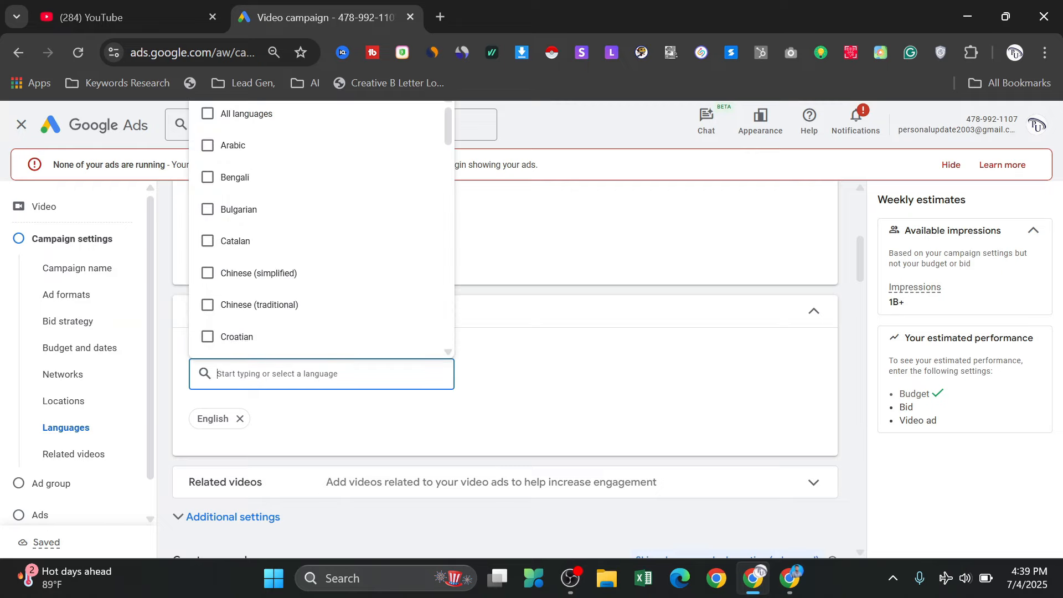
Search the campaign's language list for "bangali"
text(an)
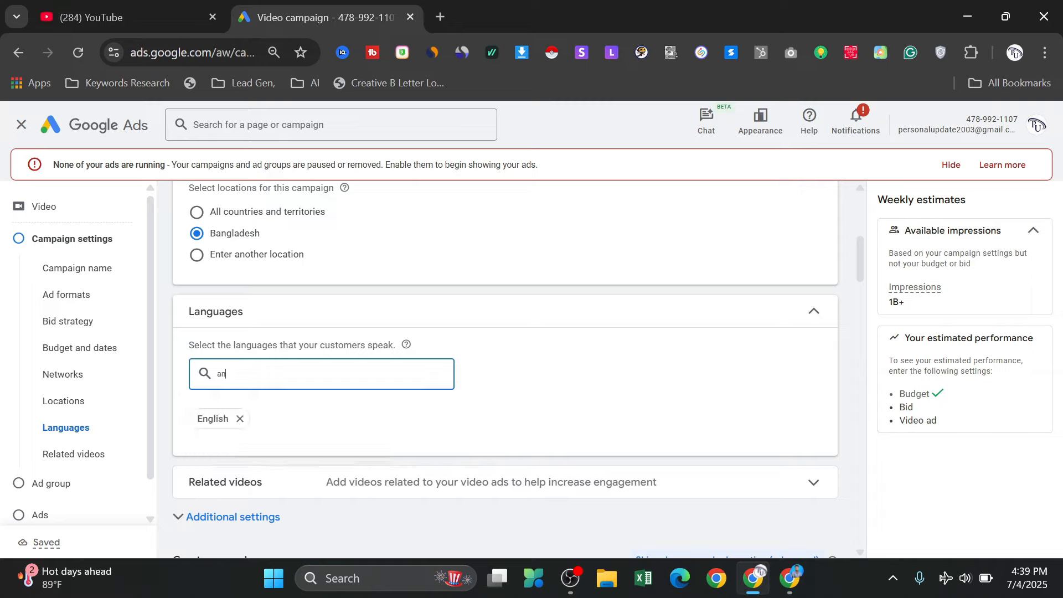
key(BackSpace)
key(BackSpace)
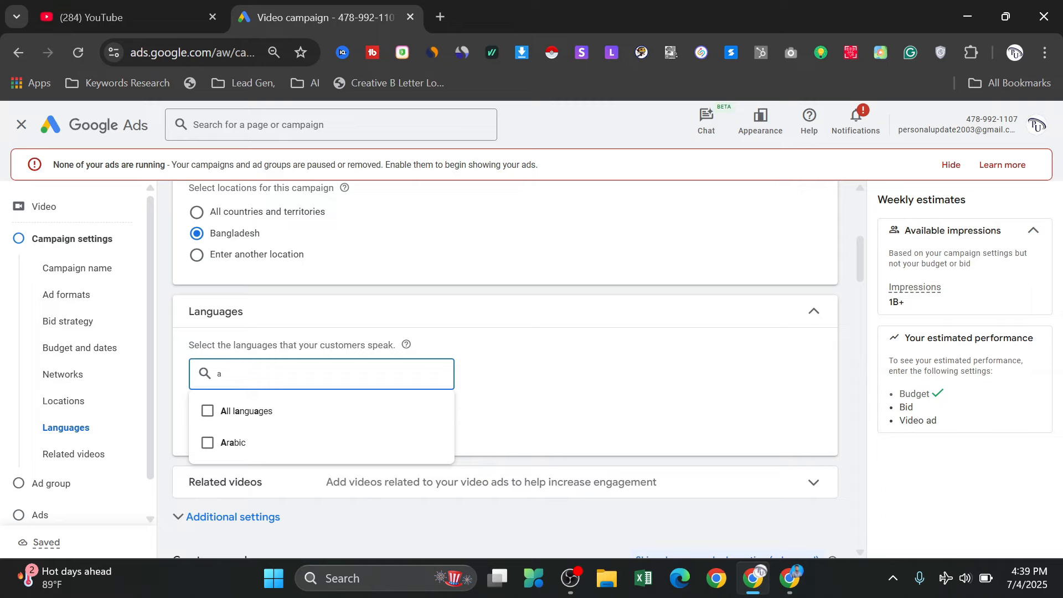
text(ba)
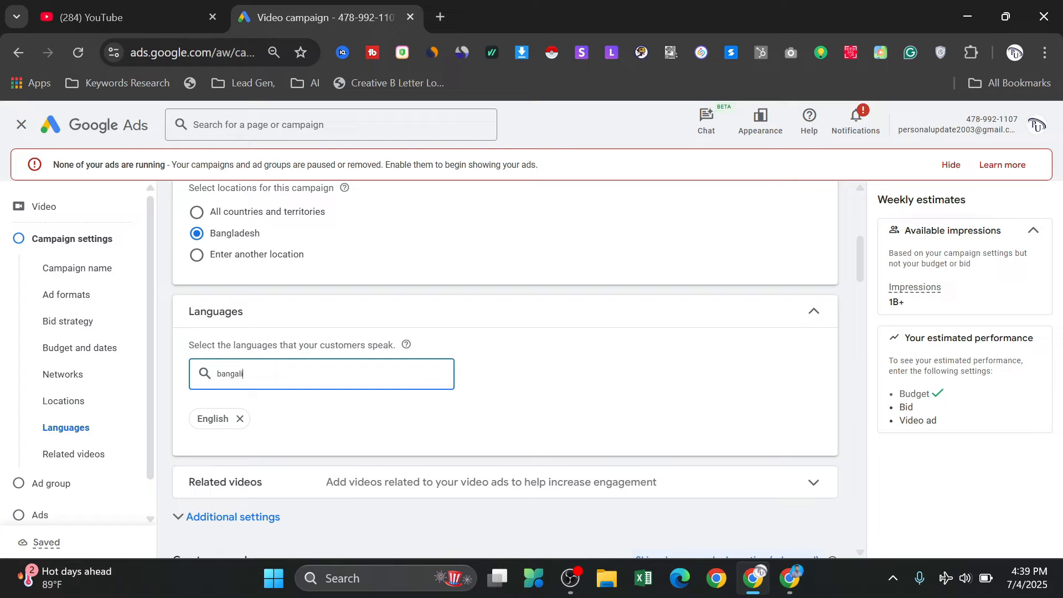
text(ngali)
Set the browser zoom to 90% and search the campaign's language list for "bangla" in place of the previous term
click(1045, 53)
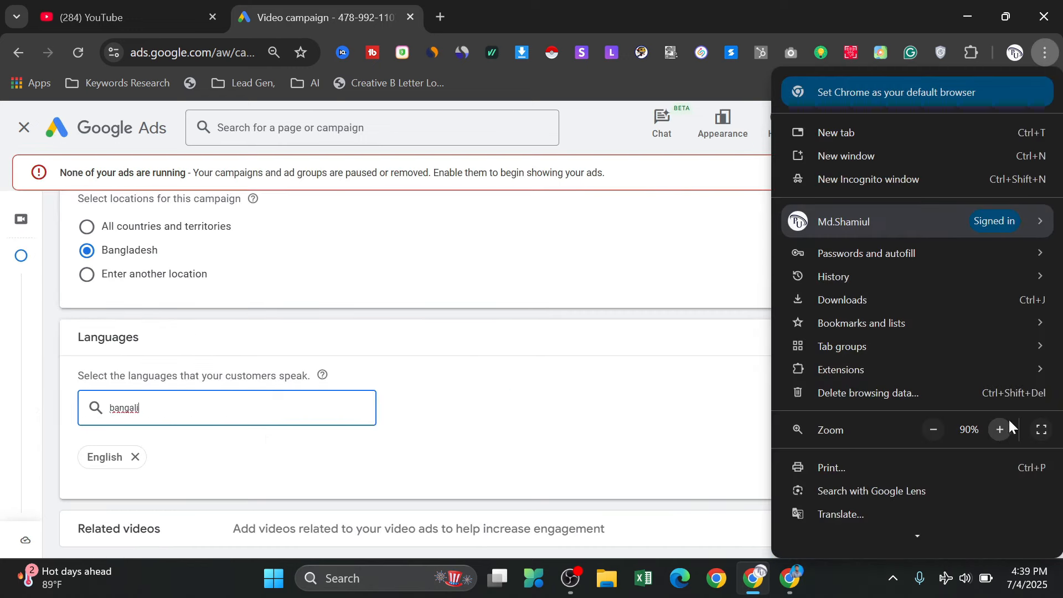
click(175, 419)
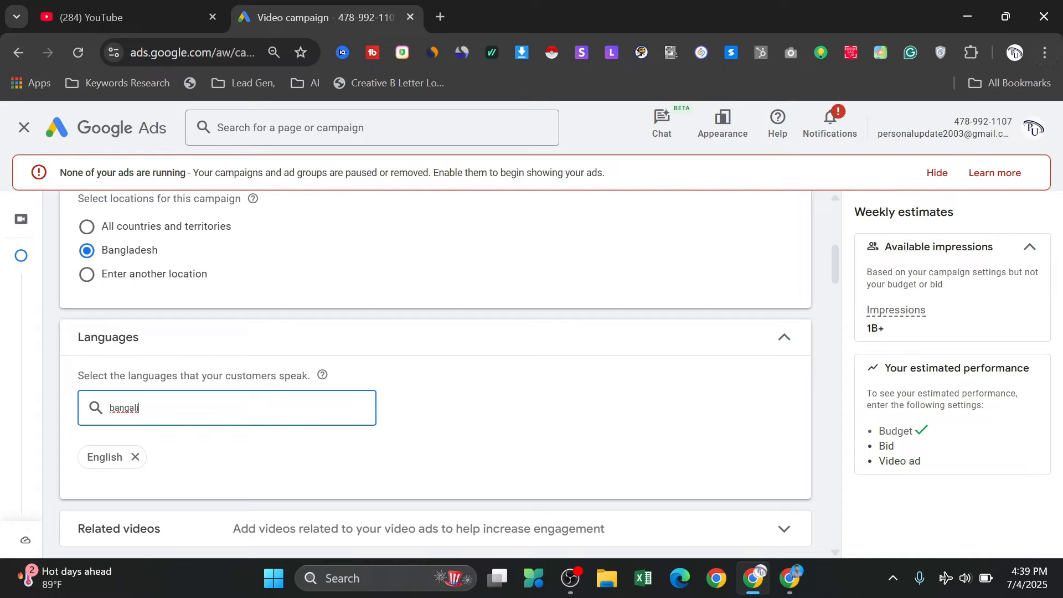
key(BackSpace)
key(BackSpace)
key(BackSpace)
text(lai)
key(BackSpace)
key(BackSpace)
key(BackSpace)
key(BackSpace)
key(BackSpace)
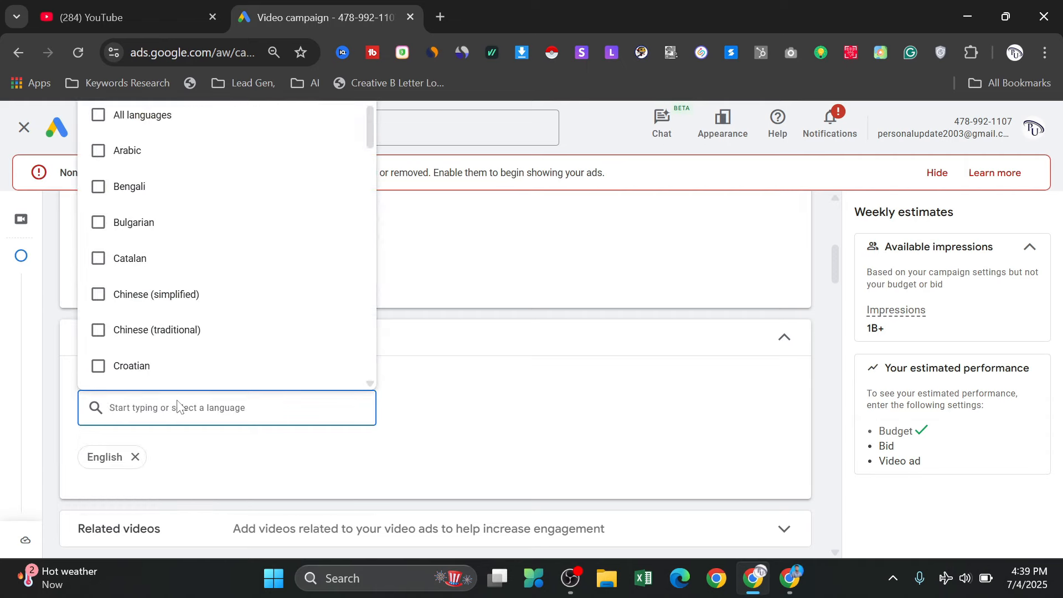
text(bangla)
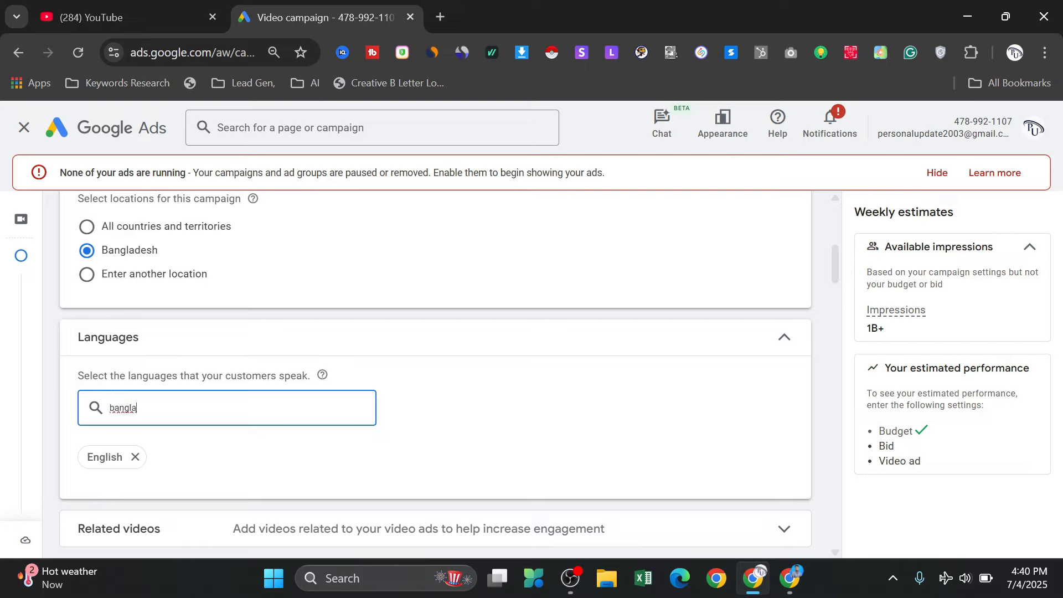
Try adding Bengali to the campaign's languages from a search for "b", and remove it again
key(BackSpace)
key(BackSpace)
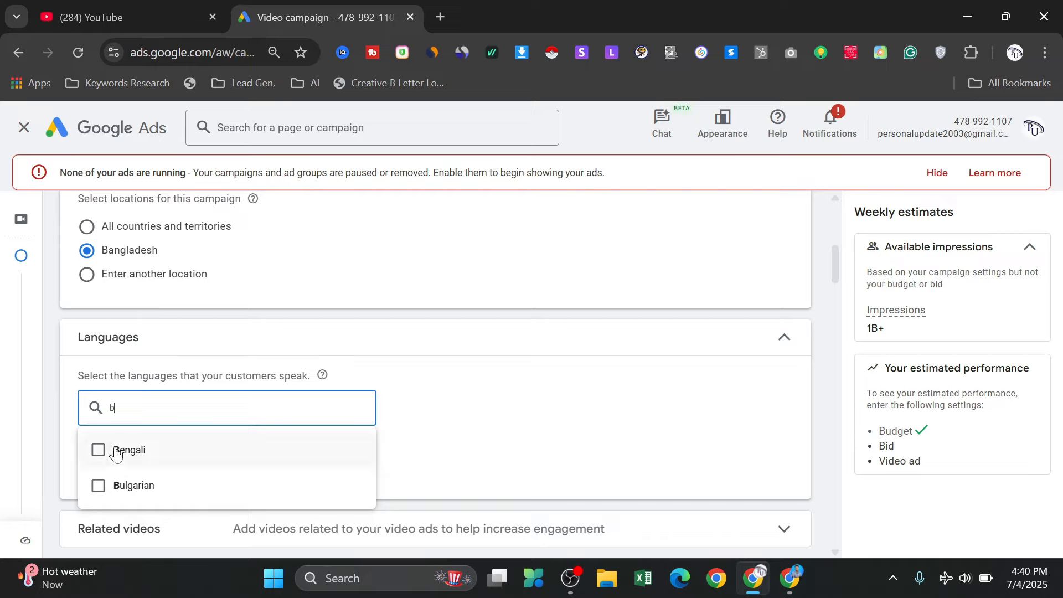
click(99, 450)
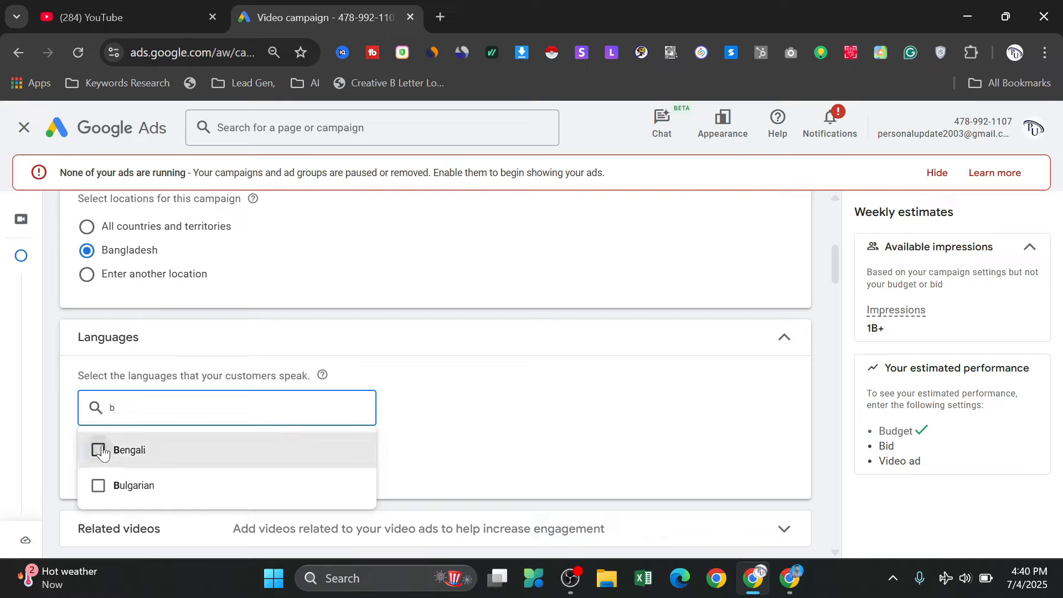
click(415, 427)
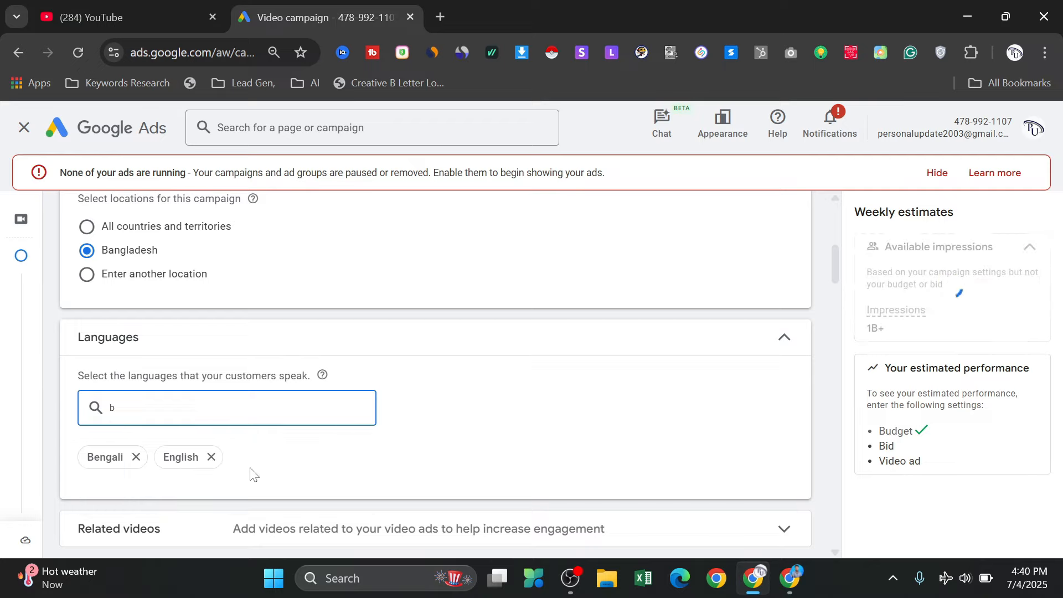
click(135, 457)
Collapse the languages section and open the devices options in the campaign's additional settings
scroll(468, 387, down, 3)
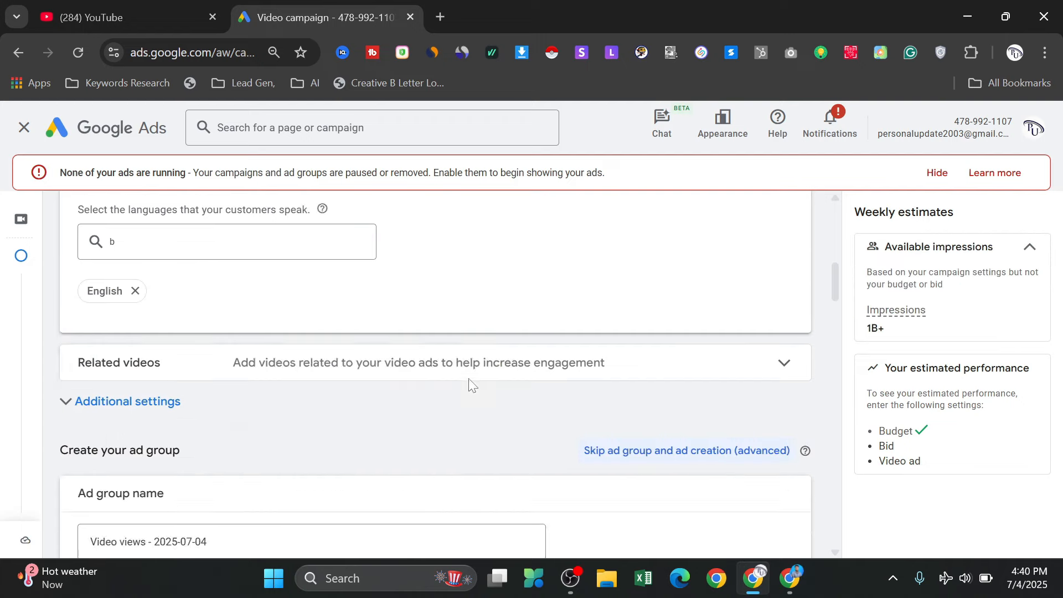
scroll(470, 383, up, 2)
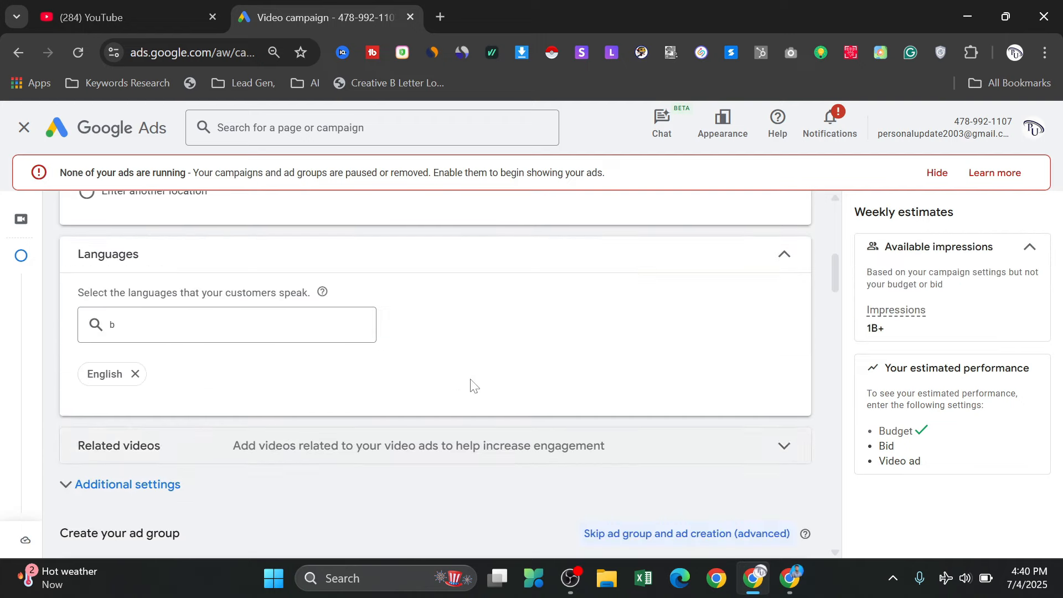
click(624, 264)
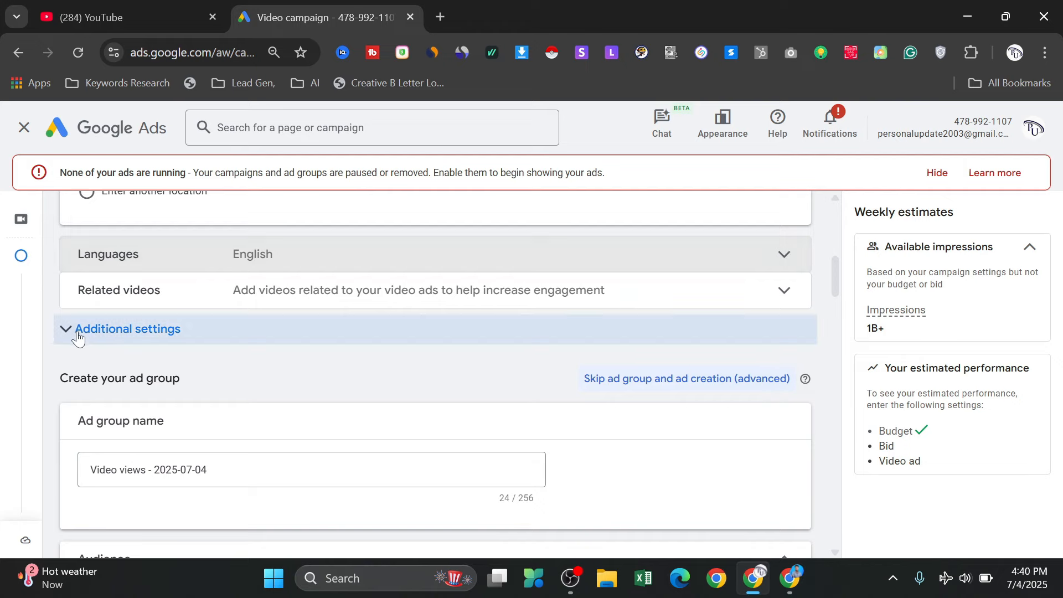
click(76, 335)
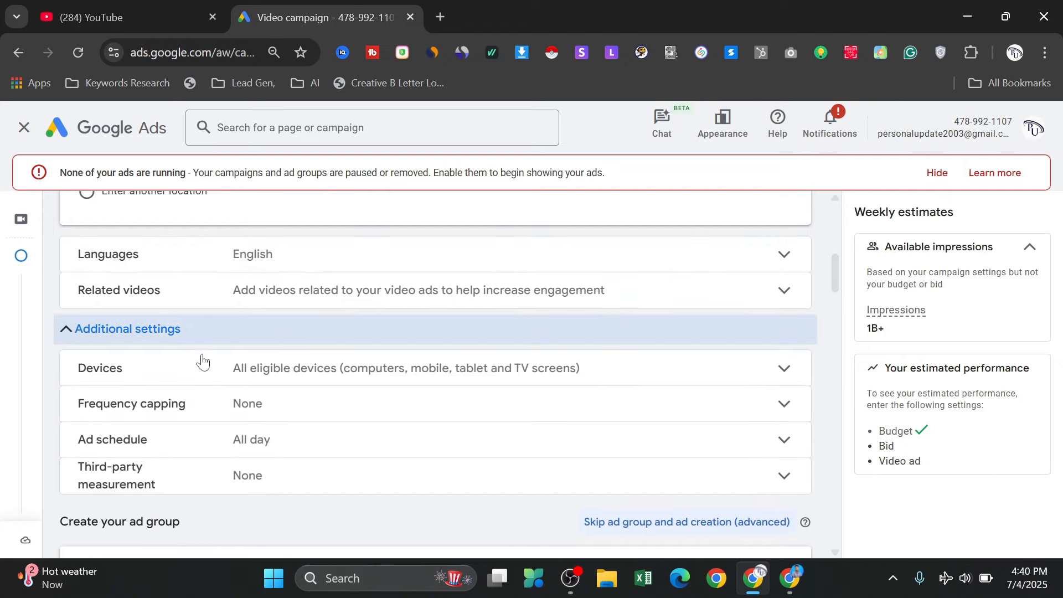
click(751, 375)
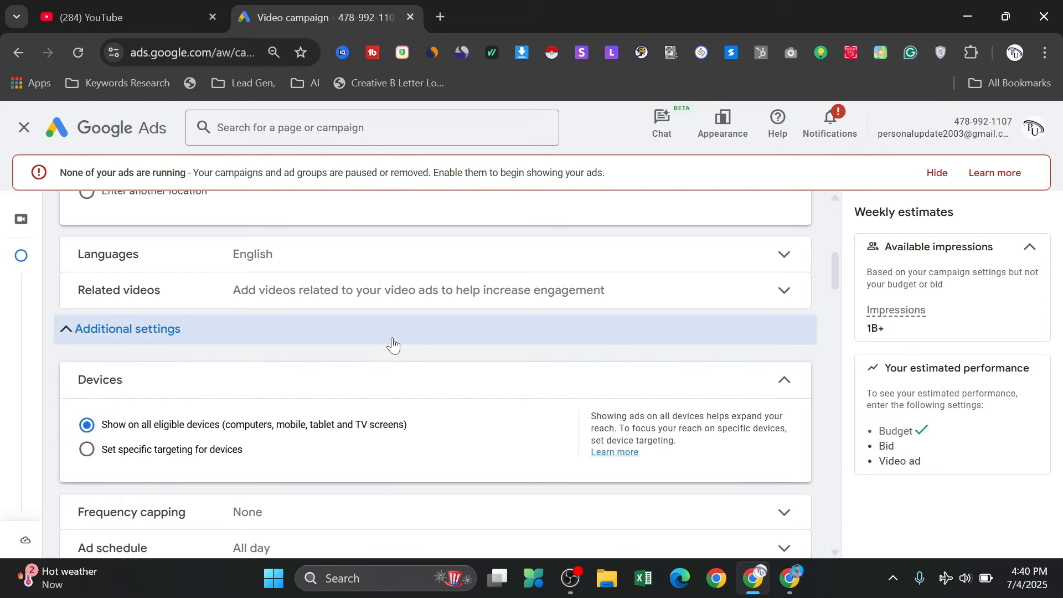
scroll(392, 344, down, 2)
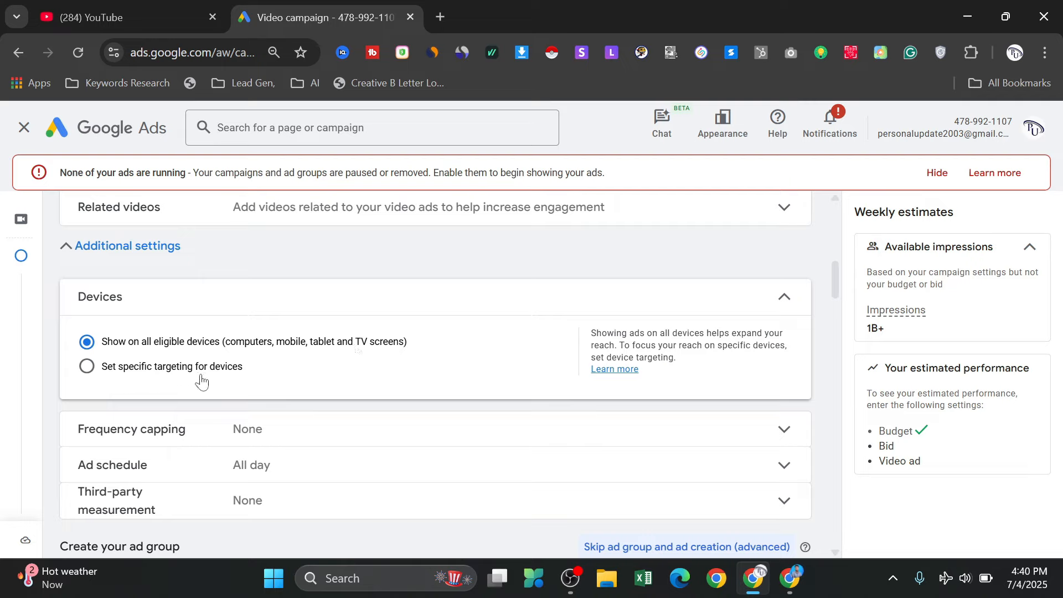
Switch the campaign to specific device targeting to review its options, and restore showing on all eligible devices
click(87, 367)
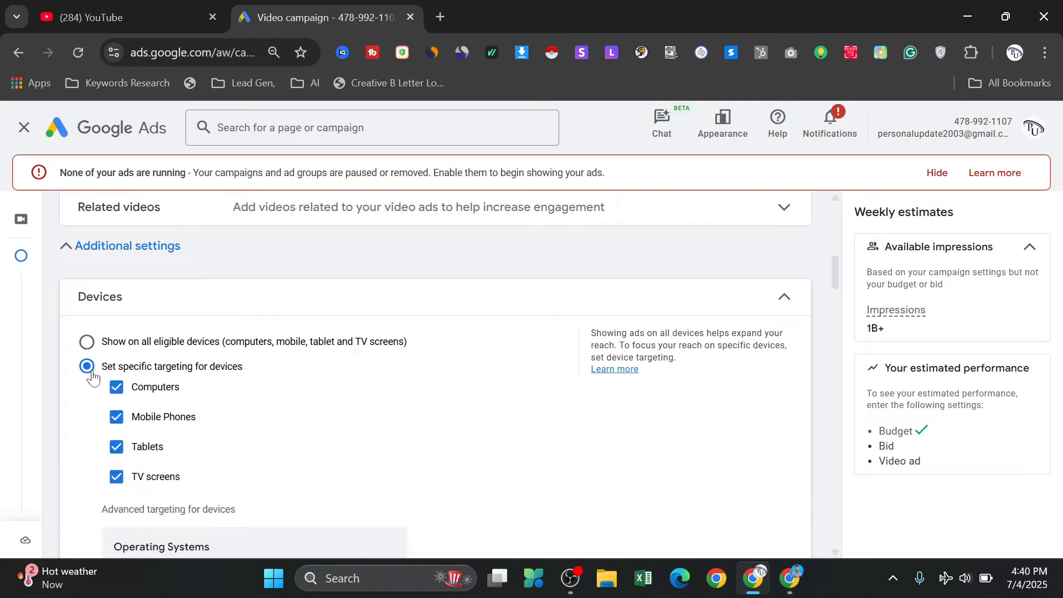
scroll(150, 432, down, 3)
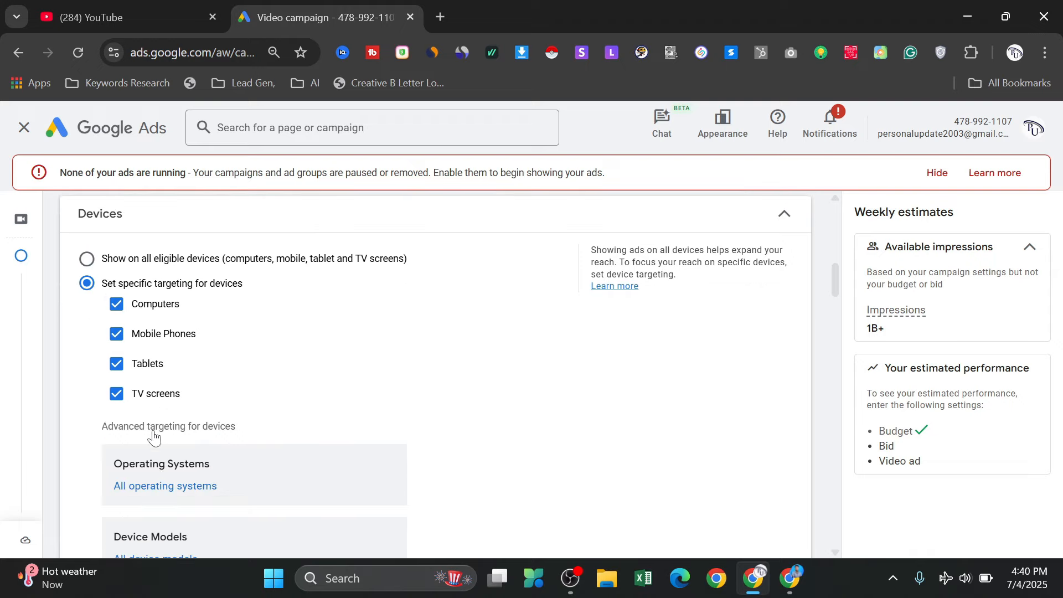
scroll(155, 415, down, 3)
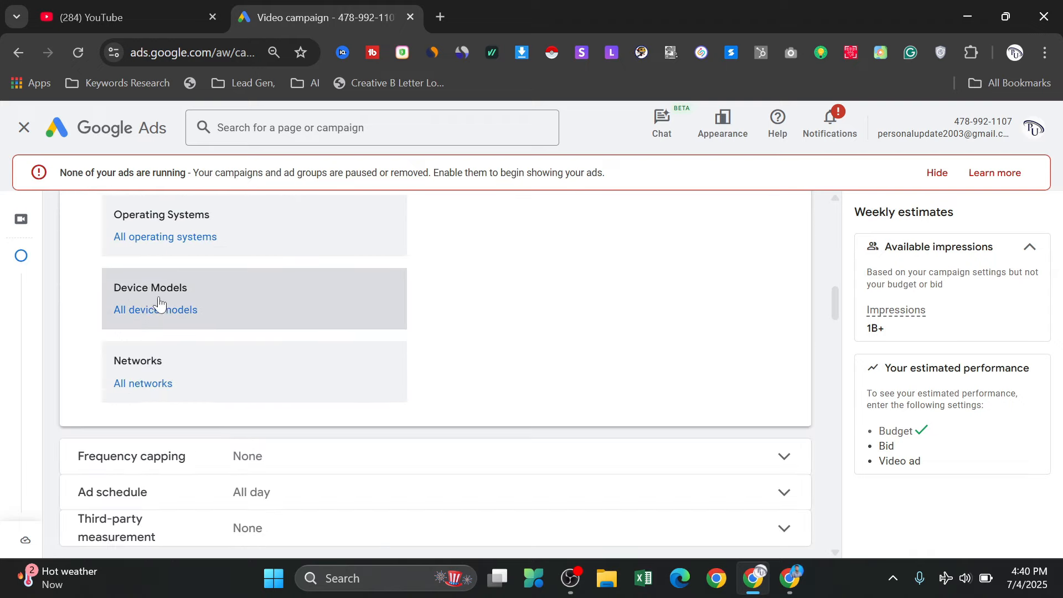
scroll(171, 367, up, 4)
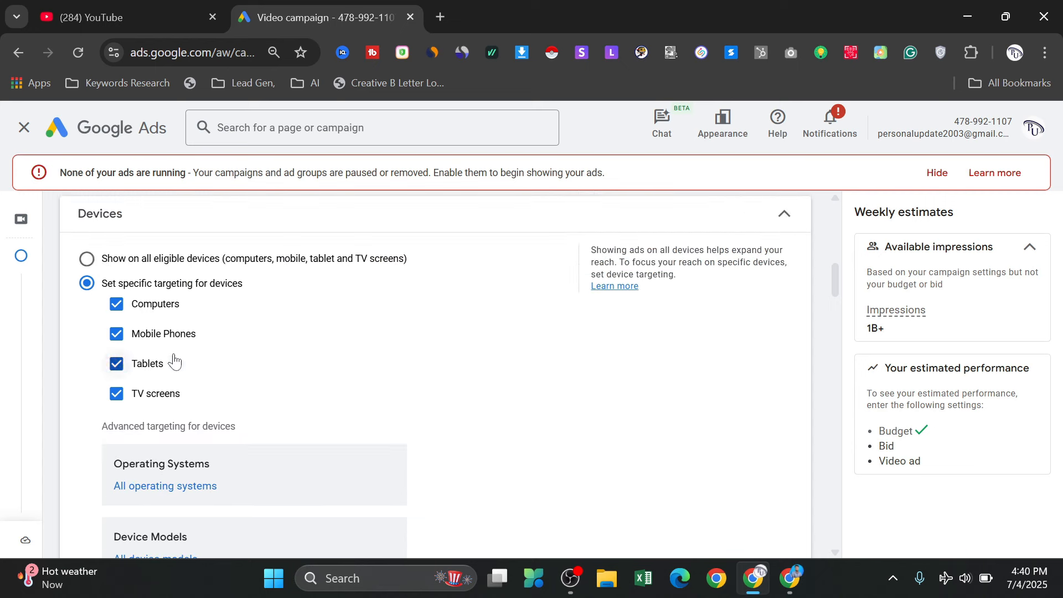
click(94, 263)
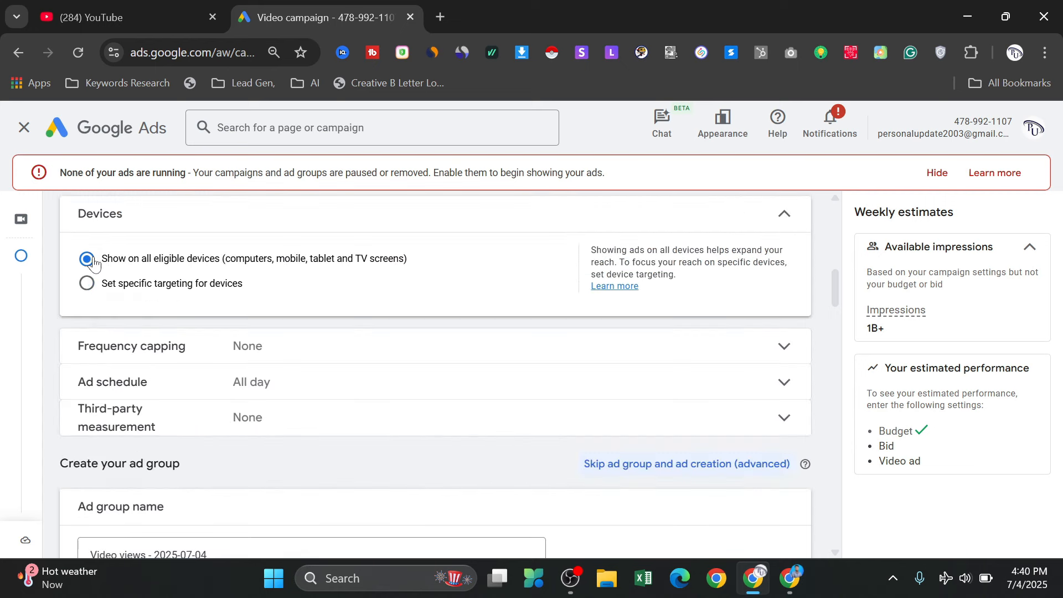
click(709, 222)
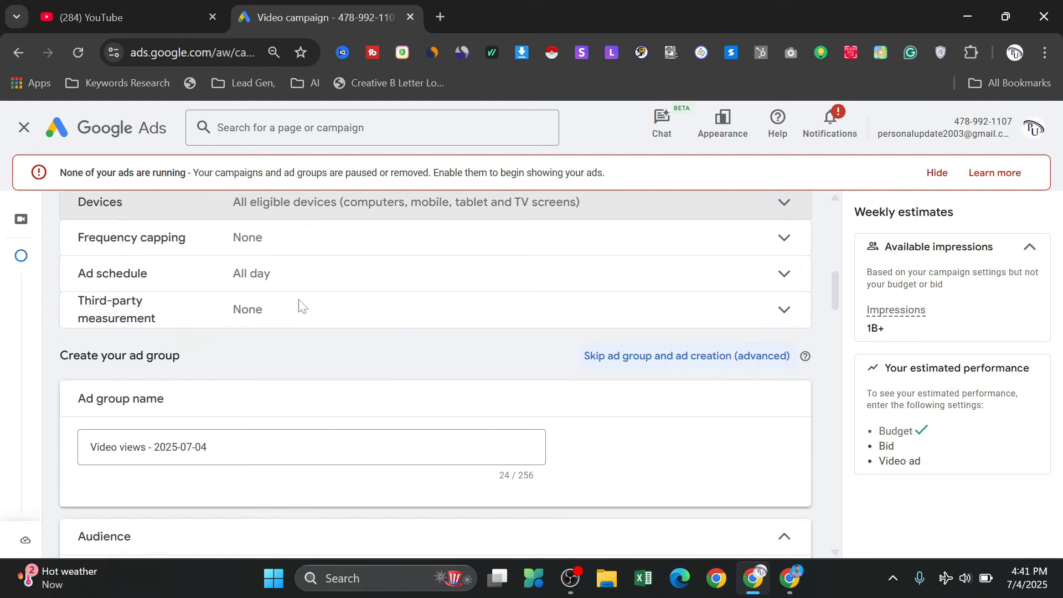
Open the campaign's frequency capping and cap the impression frequency at 2 per day
scroll(222, 260, up, 1)
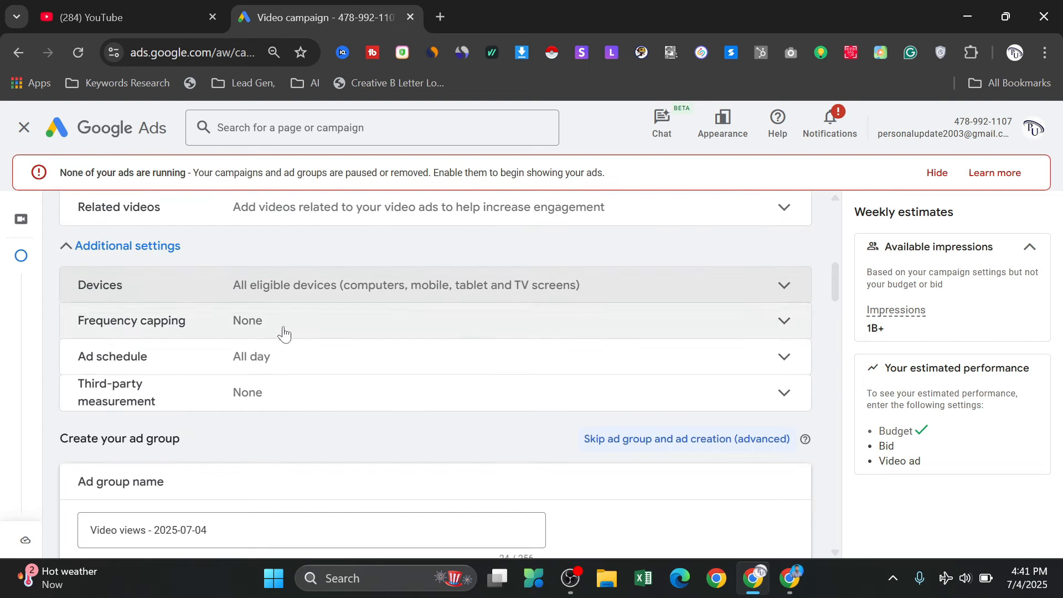
click(471, 325)
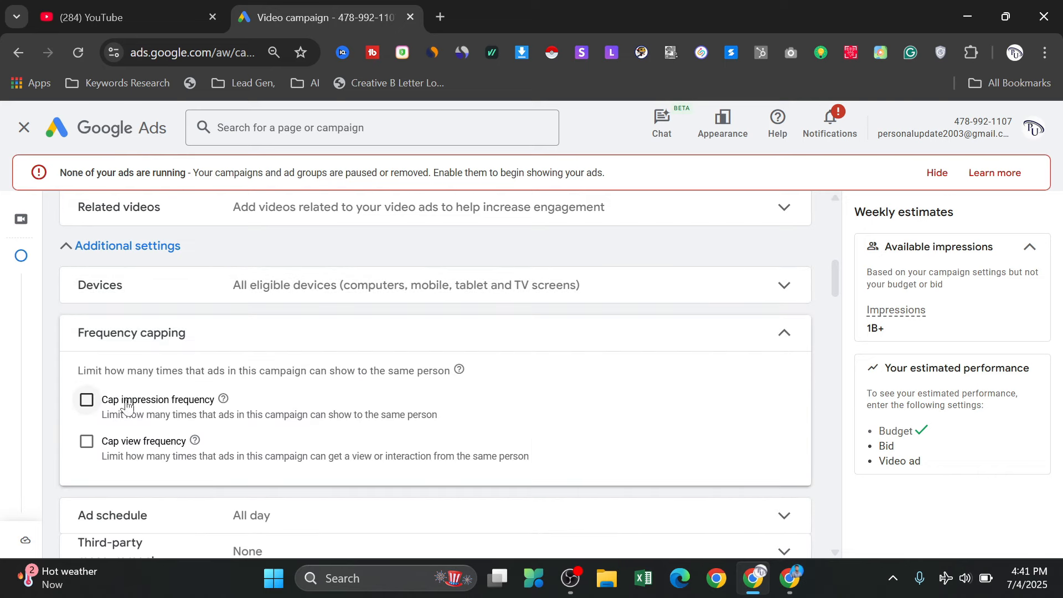
click(87, 399)
scroll(232, 365, down, 1)
click(173, 384)
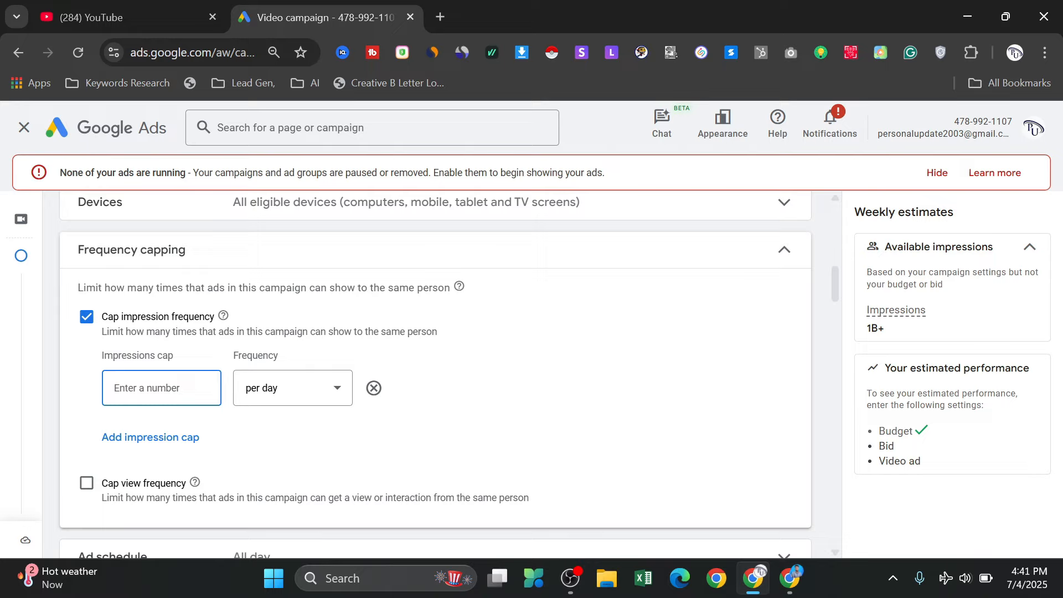
text(2)
click(342, 391)
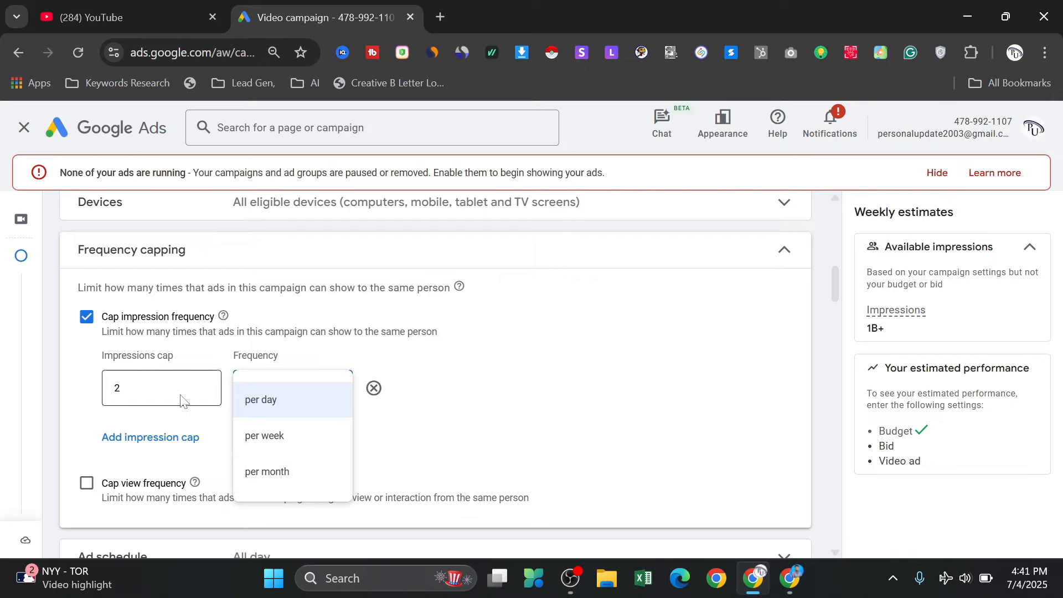
click(161, 388)
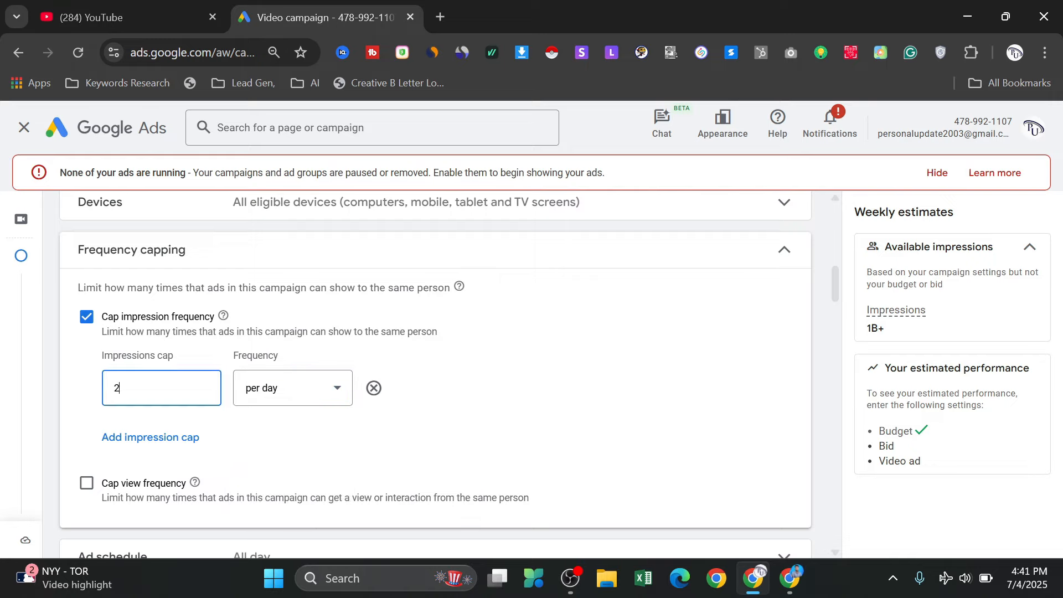
Cap the campaign's view frequency at 2 per day
scroll(86, 467, down, 1)
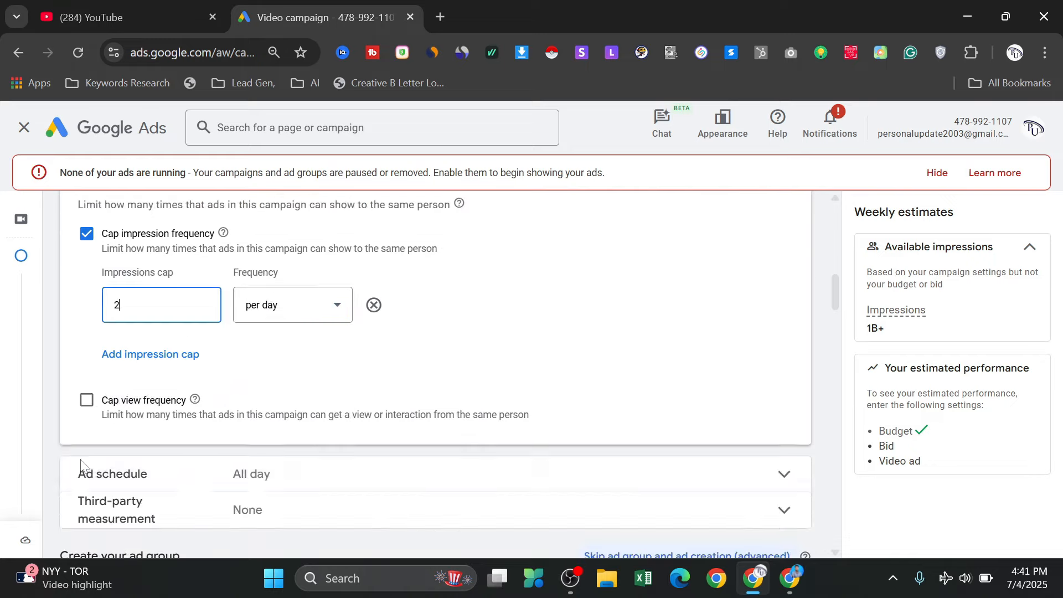
click(87, 401)
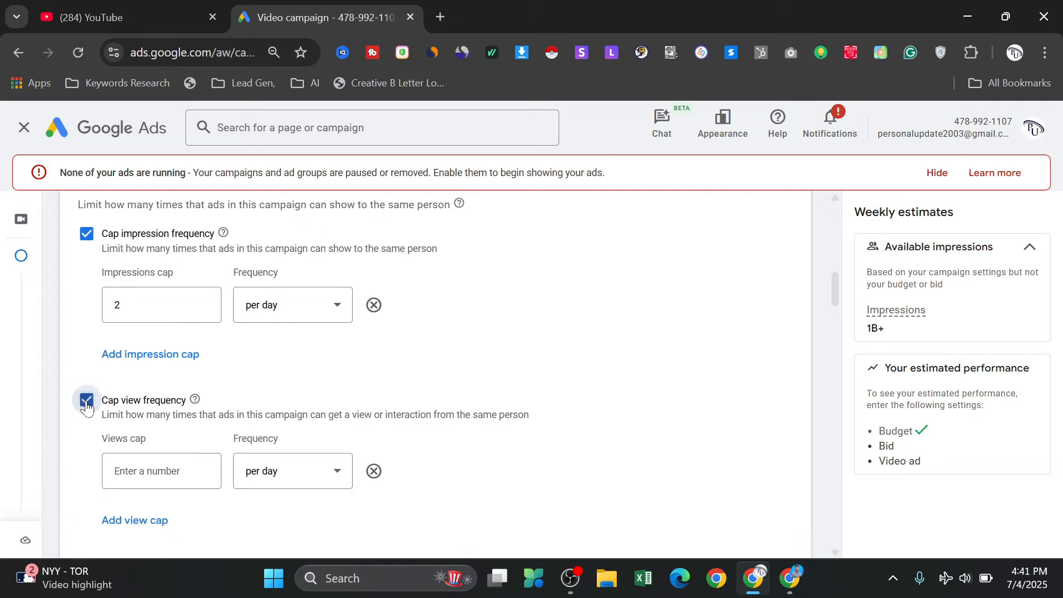
click(151, 480)
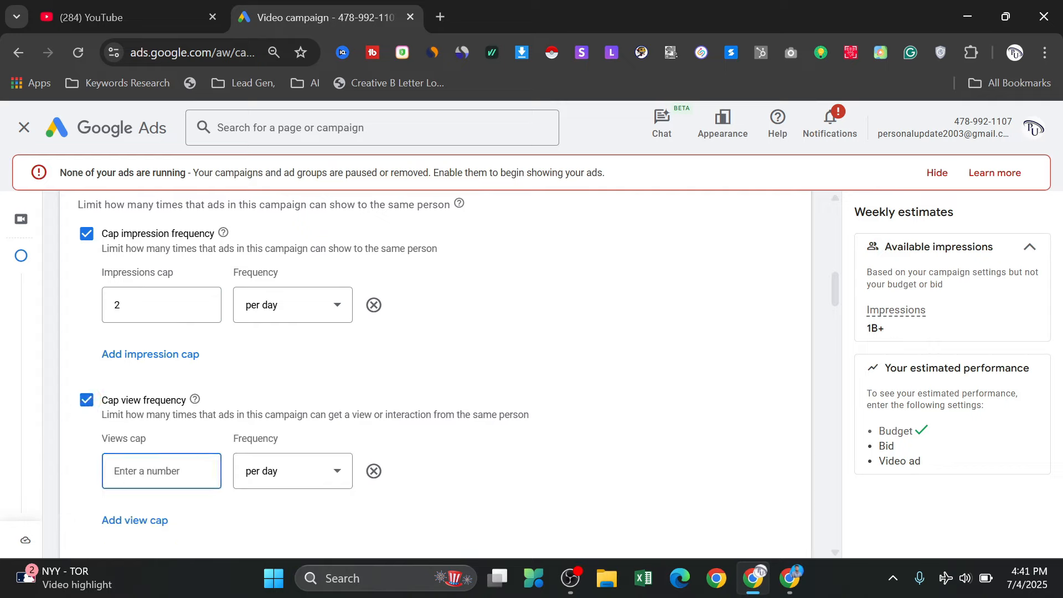
text(2)
Turn off the impression frequency cap, keeping only the view cap, and collapse the frequency capping section
drag(127, 237, 159, 255)
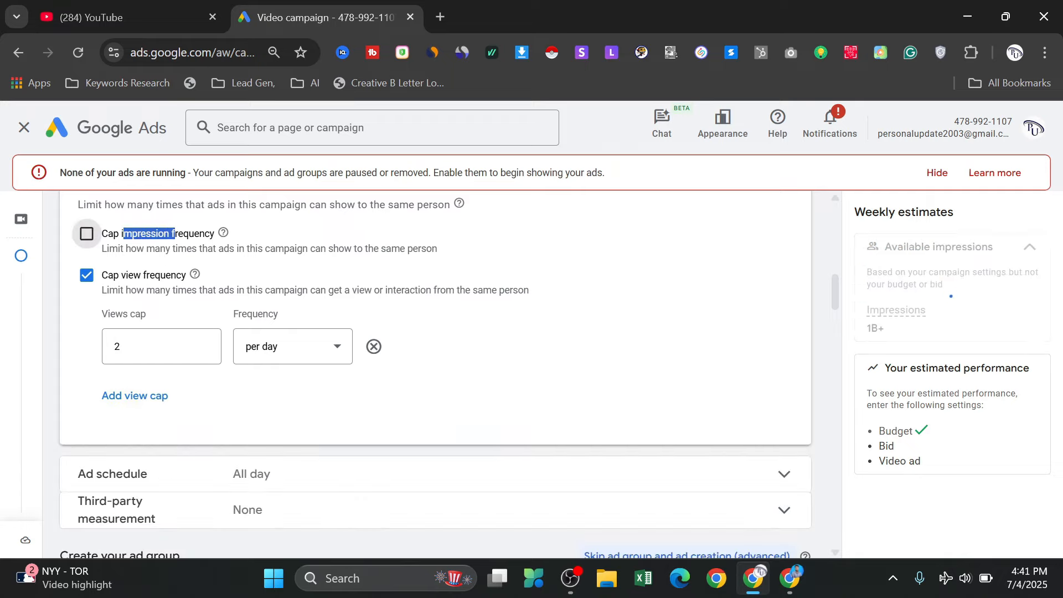
click(87, 237)
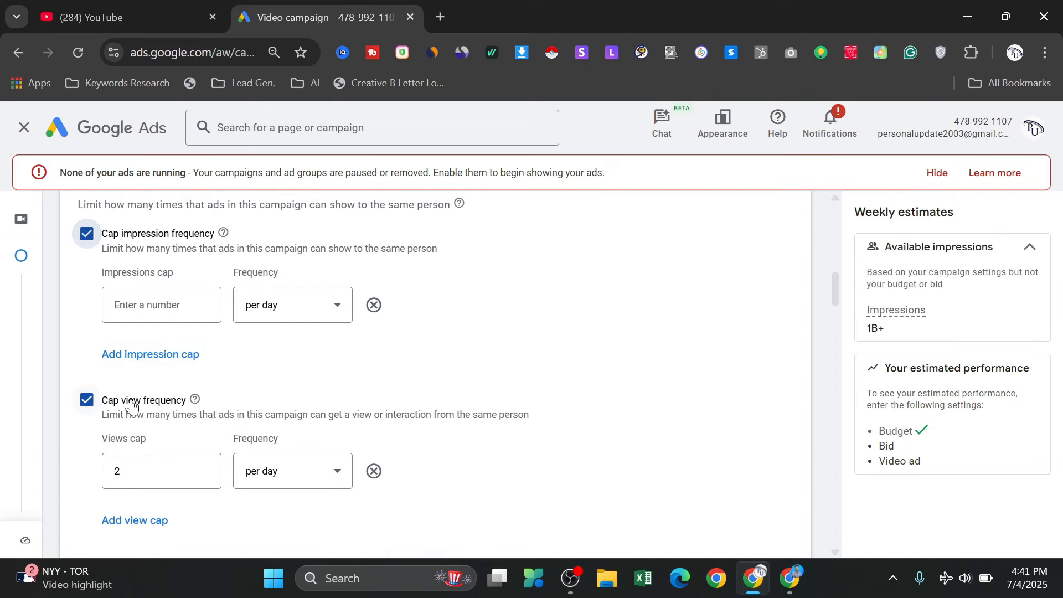
click(87, 234)
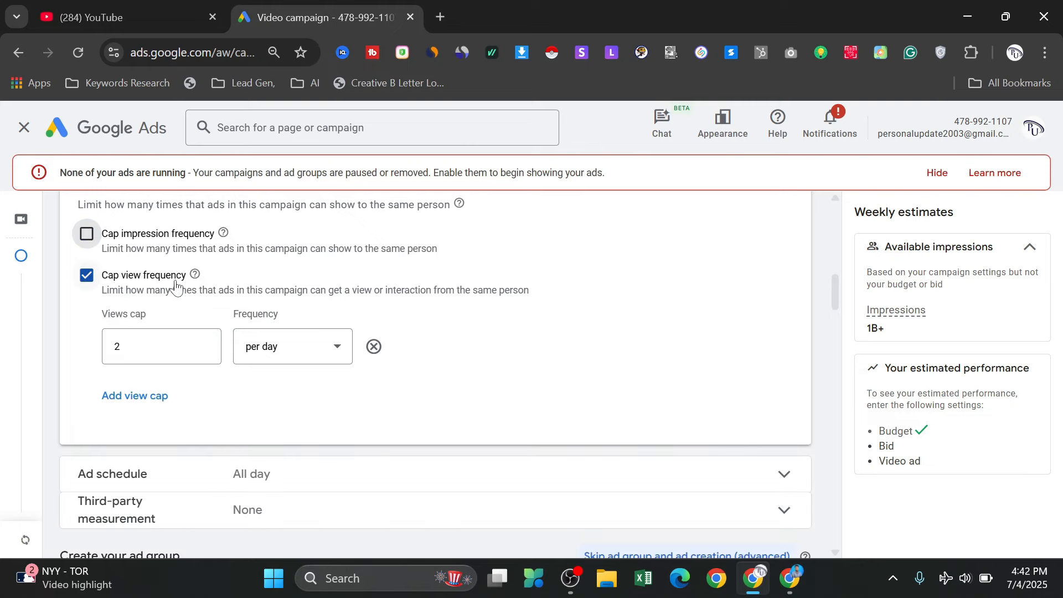
scroll(670, 308, up, 1)
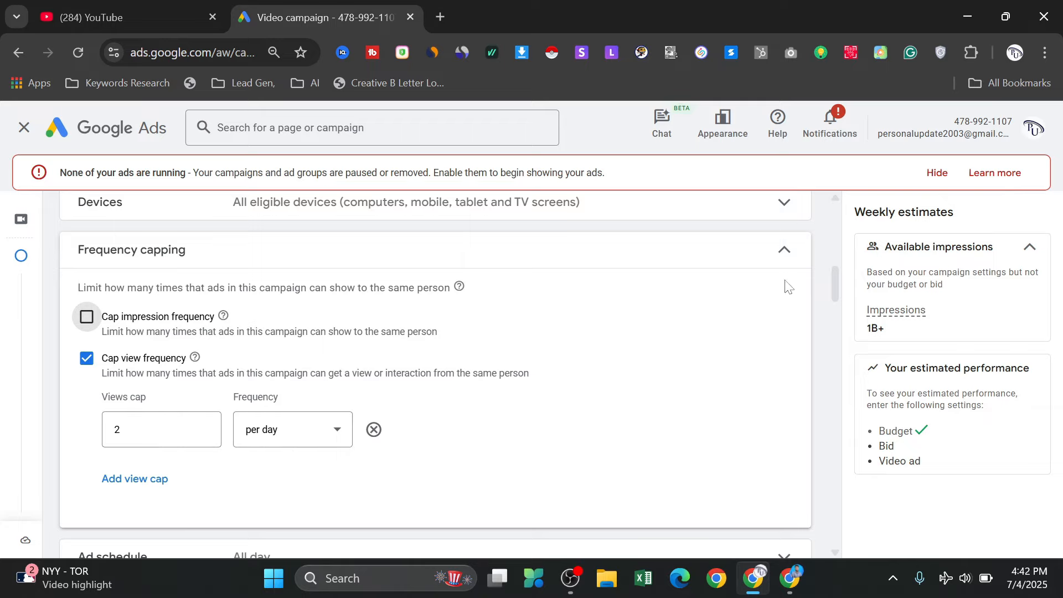
click(775, 256)
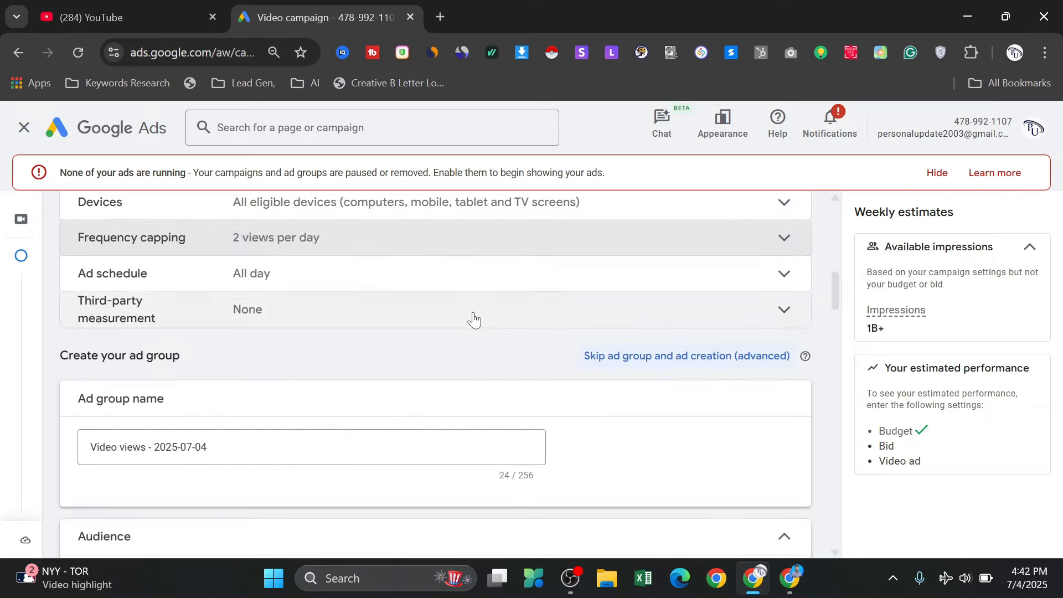
Examine the campaign's ad schedule options and open the third-party measurement settings
click(229, 285)
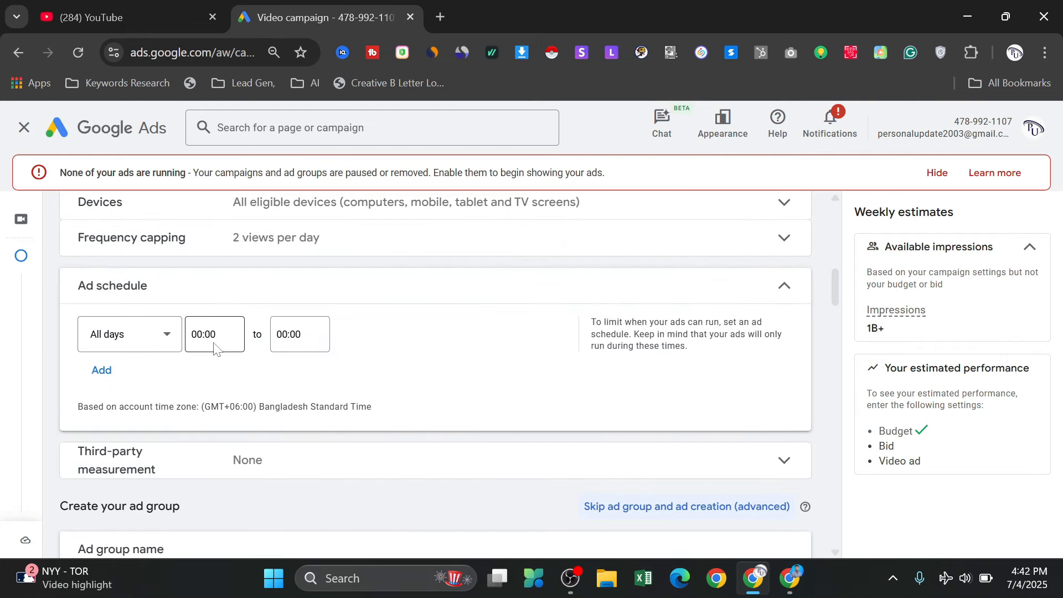
click(742, 288)
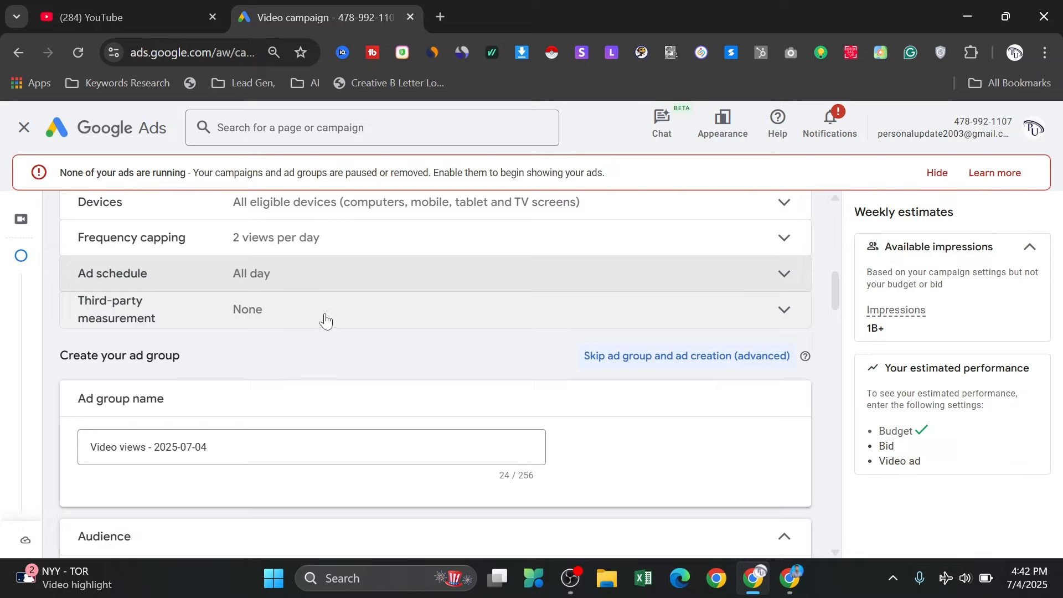
click(263, 323)
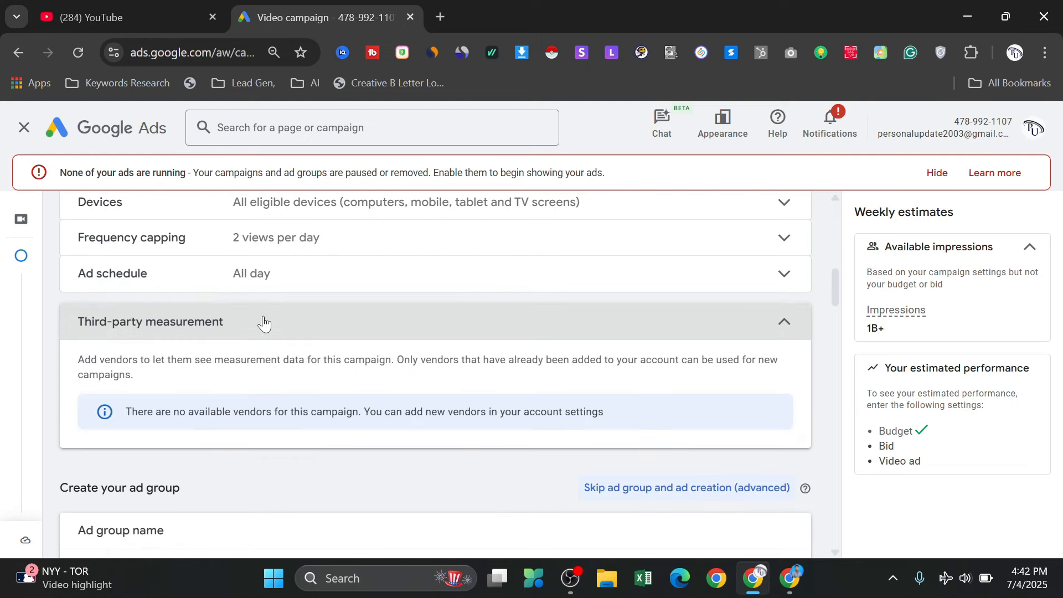
Collapse the campaign's third-party measurement section without adding a vendor
click(264, 322)
scroll(355, 323, down, 2)
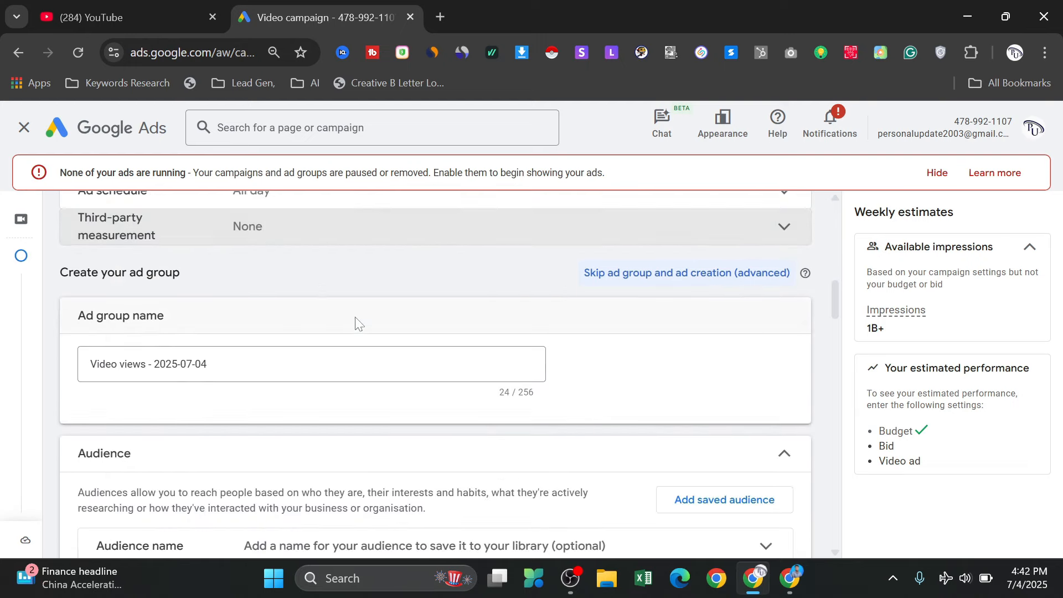
click(697, 221)
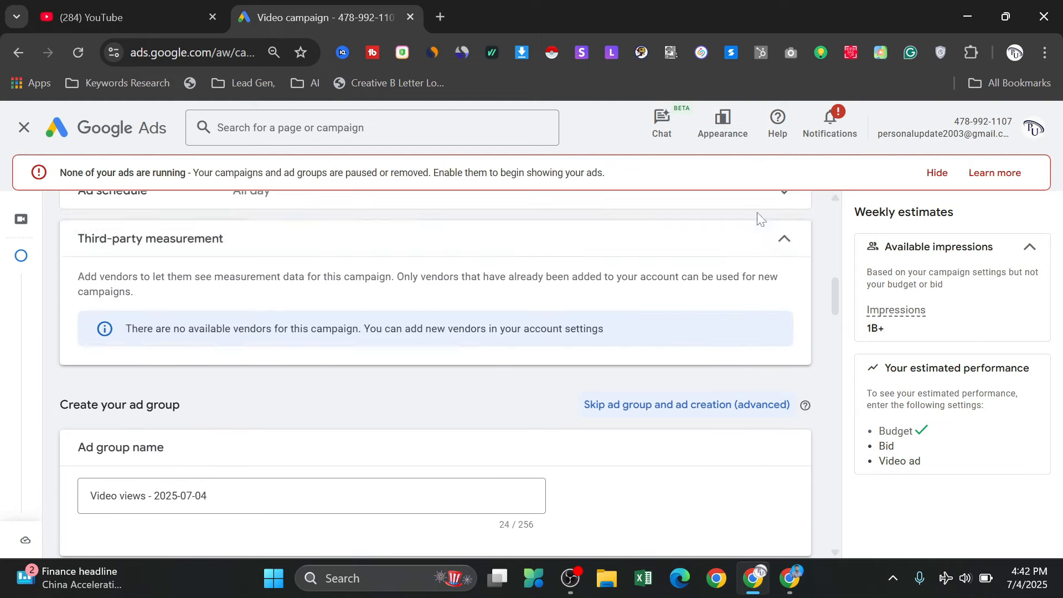
click(769, 239)
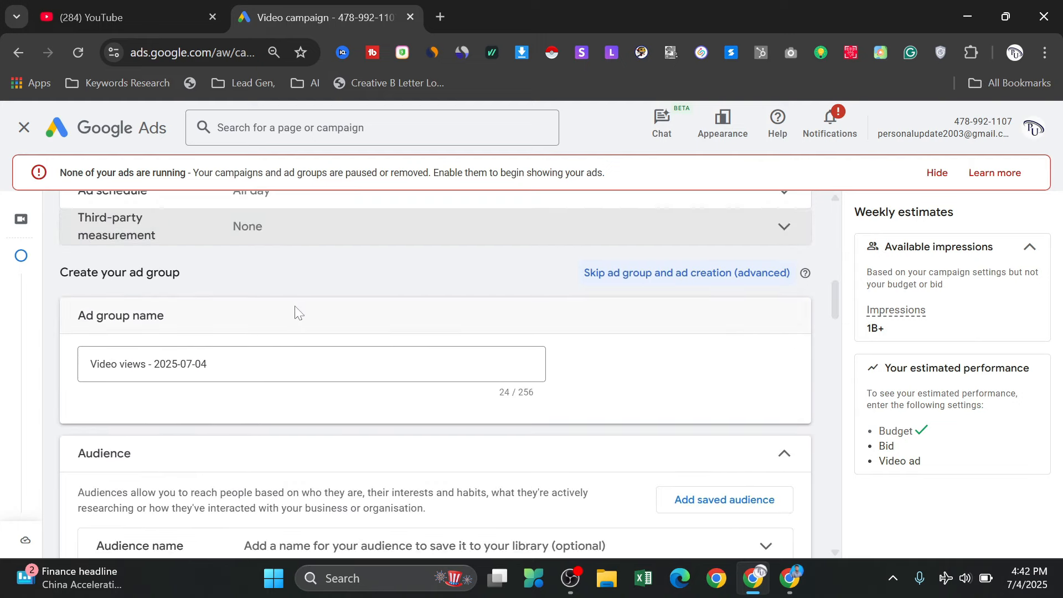
Rename the ad group as "Video views demo 01" and hide the warning banner about no ads running
drag(60, 273, 180, 273)
click(280, 361)
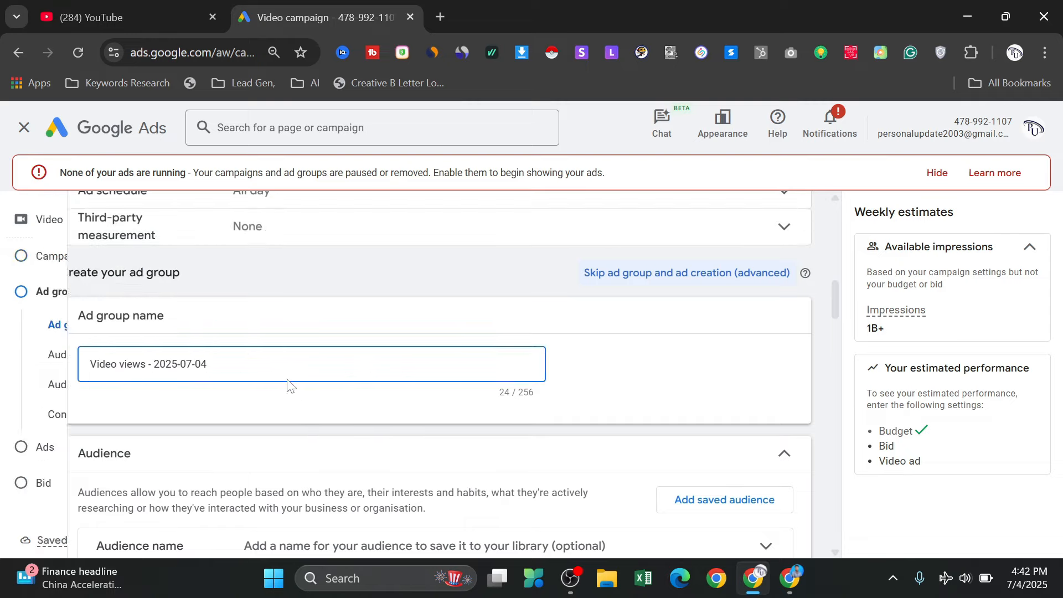
key(BackSpace)
key(BackSpace)
key(BackSpace)
key(BackSpace)
key(BackSpace)
key(BackSpace)
key(BackSpace)
key(BackSpace)
key(BackSpace)
key(BackSpace)
key(BackSpace)
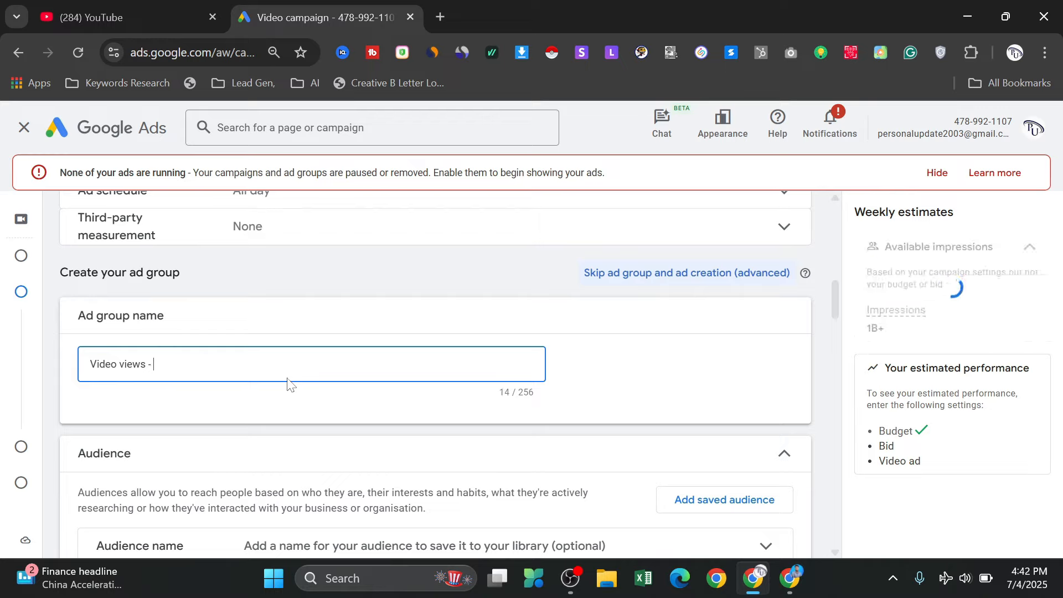
key(BackSpace)
text(demo 01)
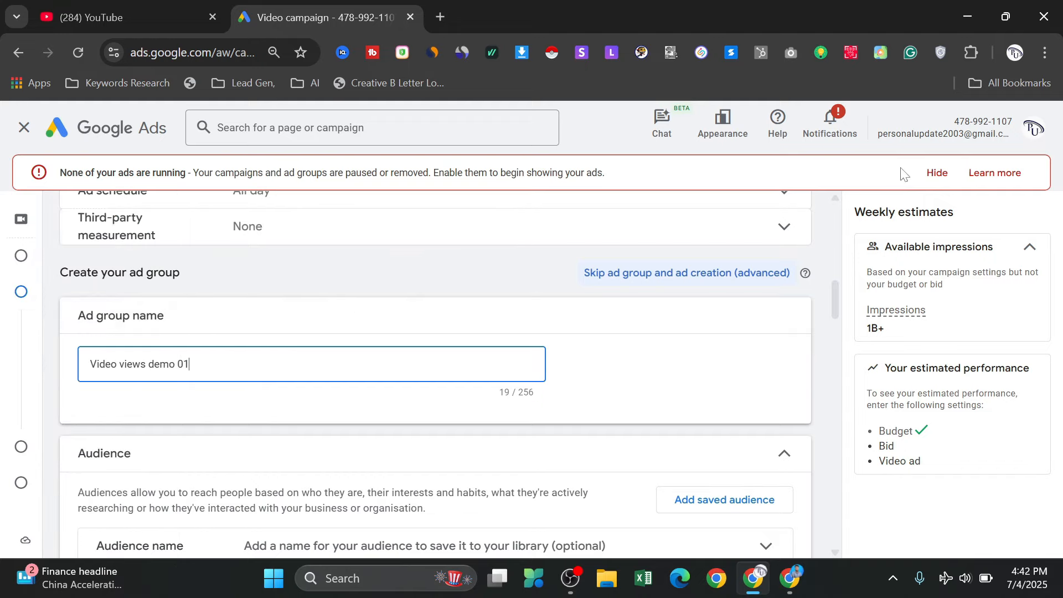
click(936, 172)
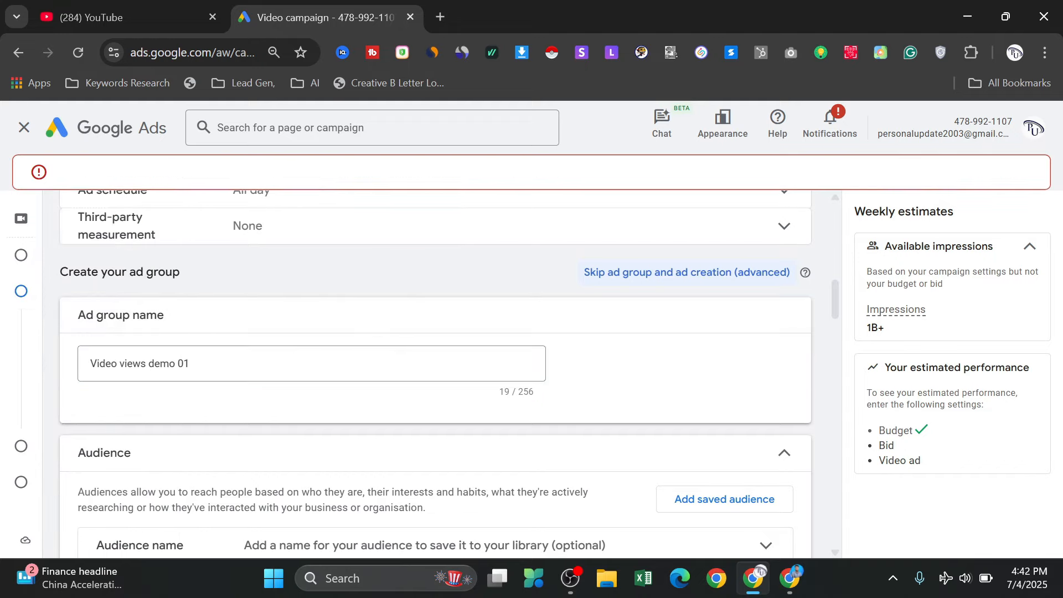
Open the ad group's audience name settings and name the audience "digital marketer", with the spelling corrected
scroll(269, 382, down, 2)
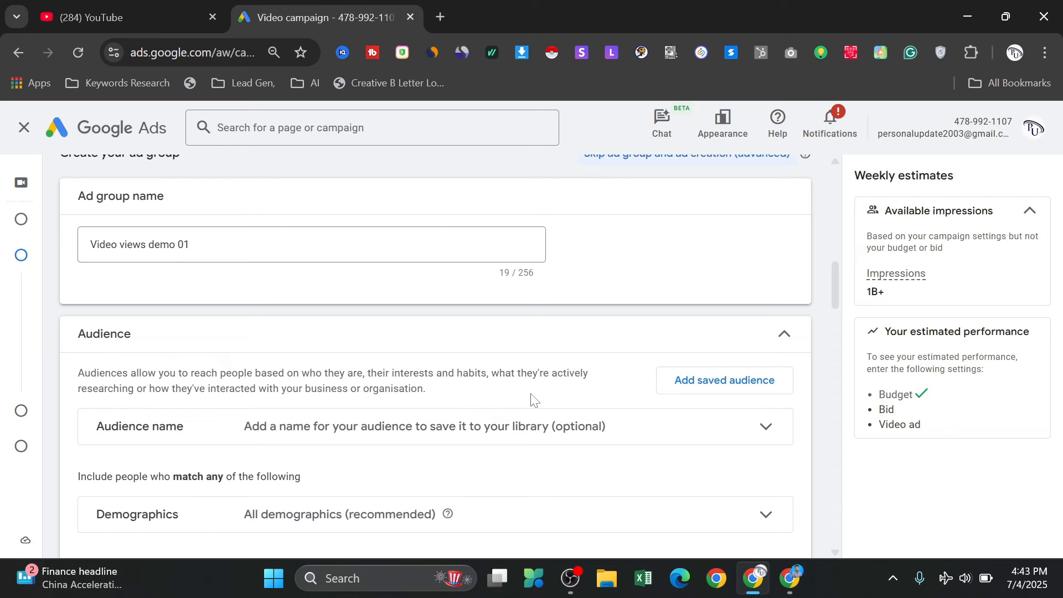
scroll(531, 397, down, 1)
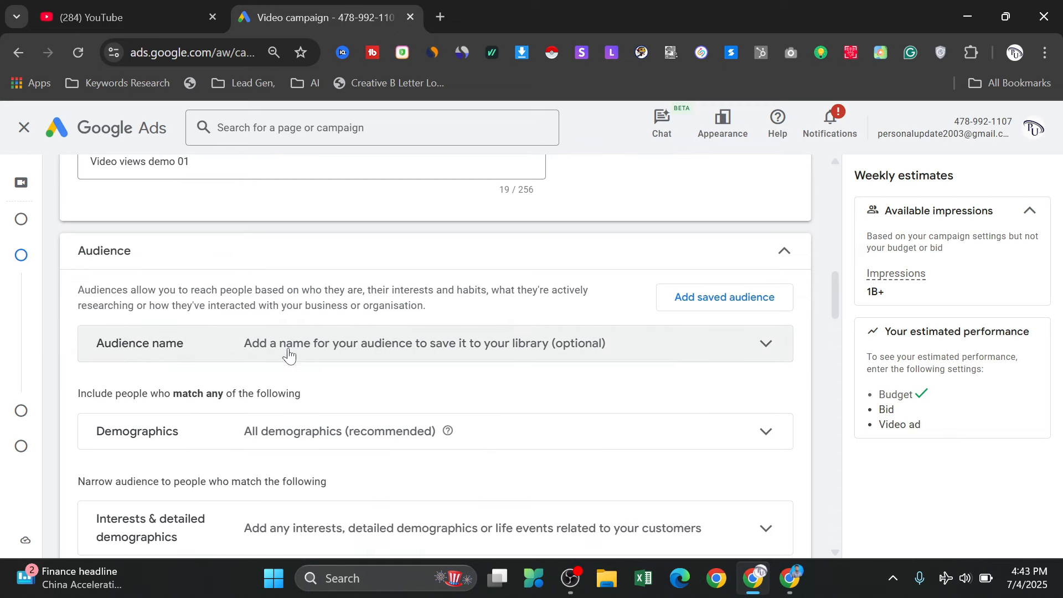
click(683, 346)
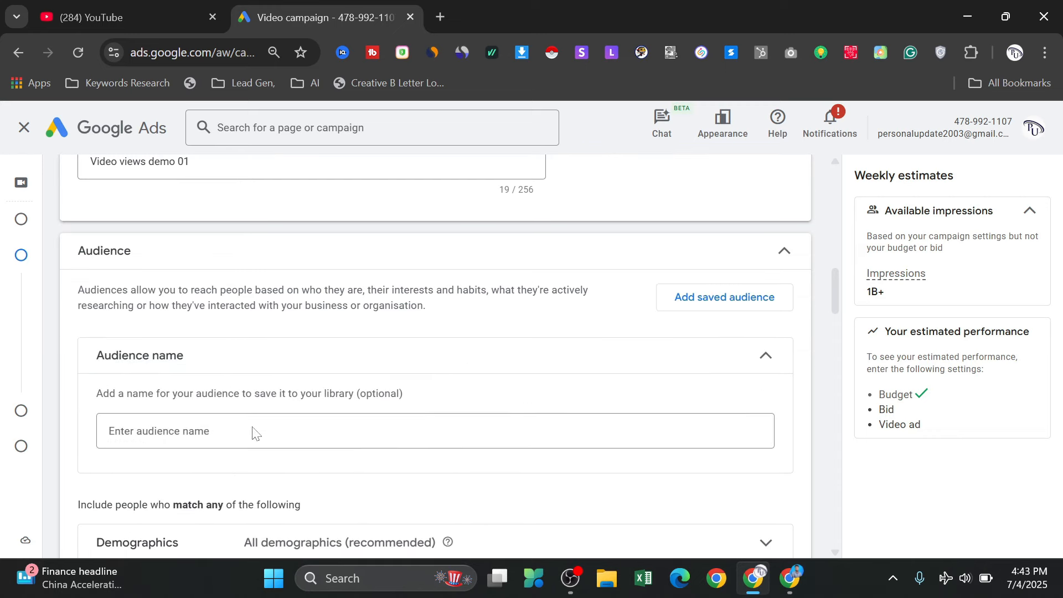
click(255, 432)
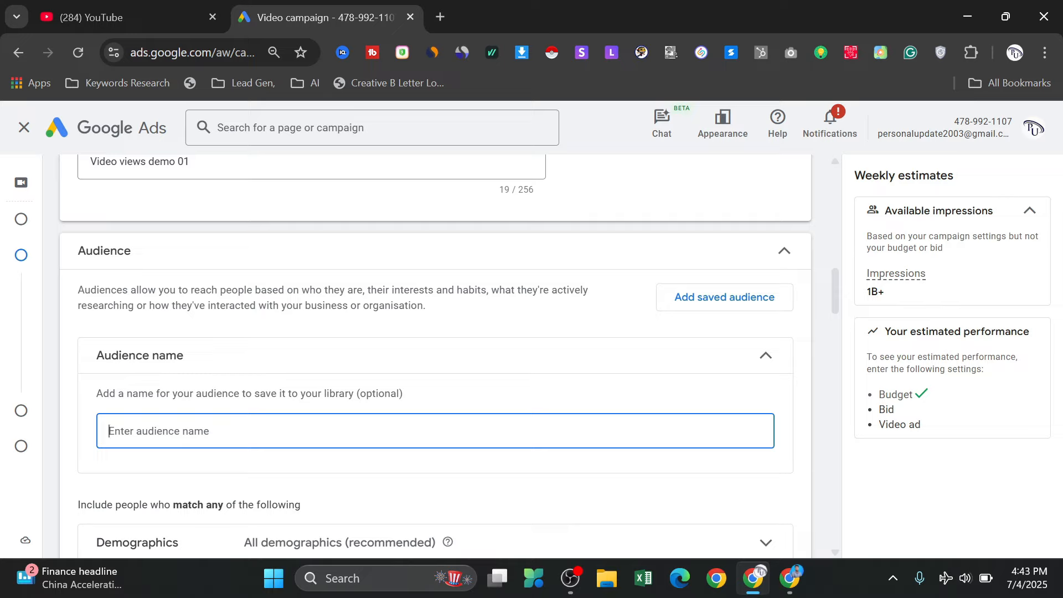
text(digitlal marketer)
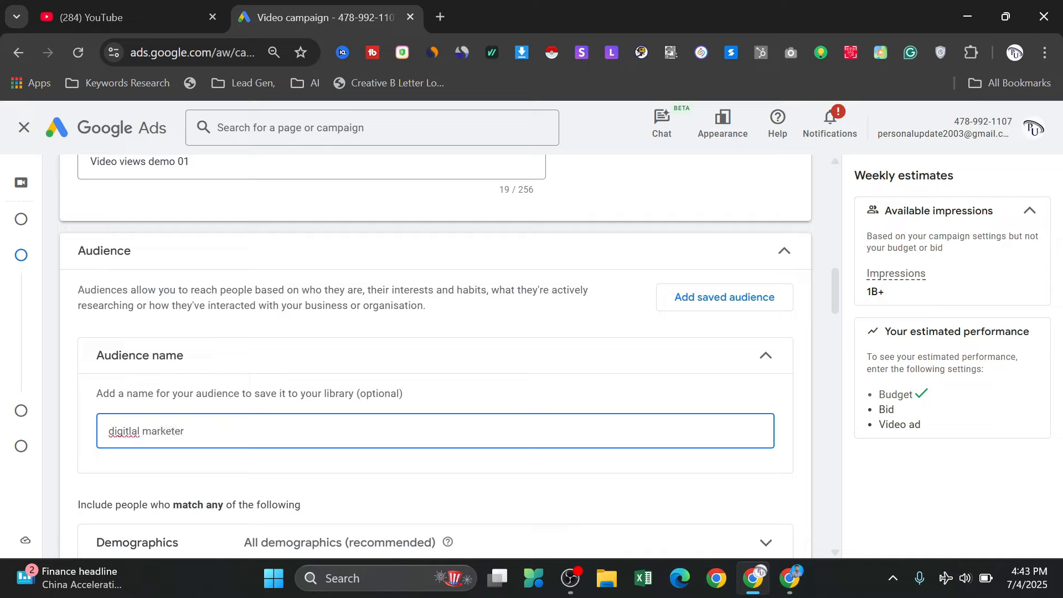
right_click(124, 429)
click(224, 157)
Open the audience demographics, keep all genders selected and set the upper age limit to 44
scroll(283, 482, down, 1)
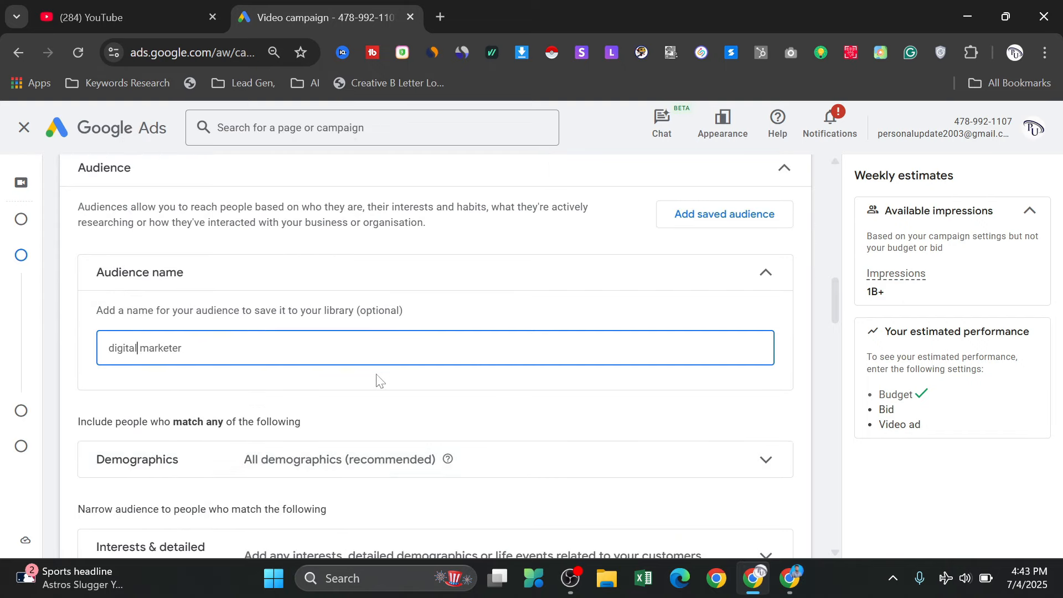
scroll(206, 443, down, 1)
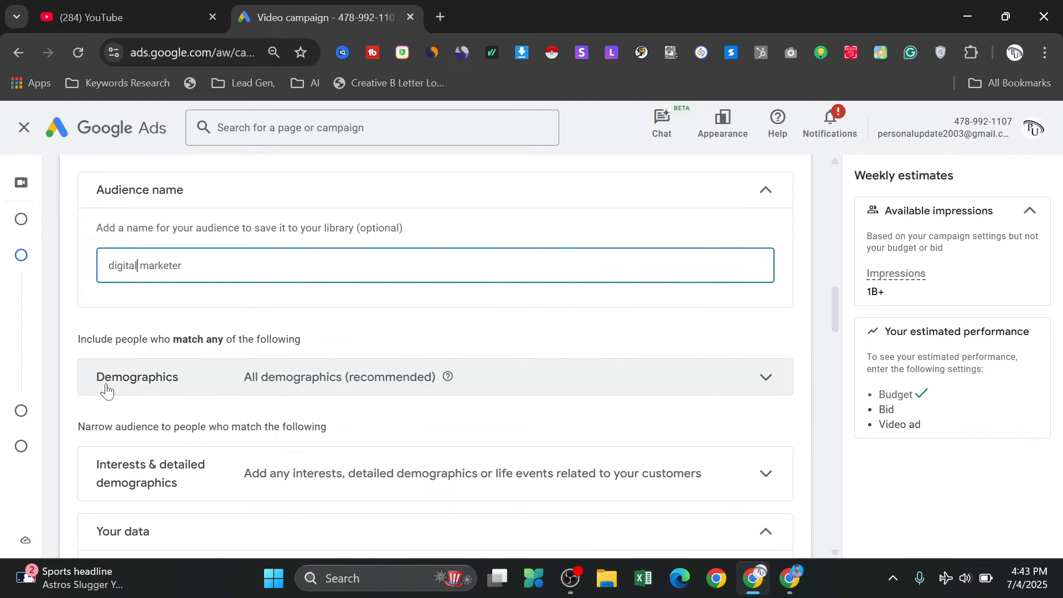
click(667, 376)
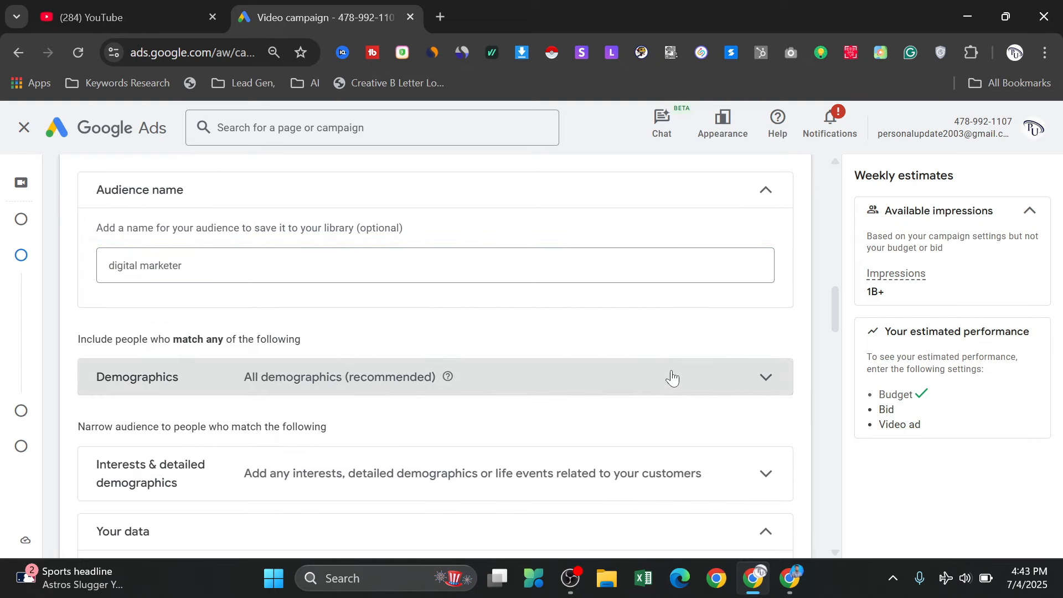
scroll(512, 356, down, 1)
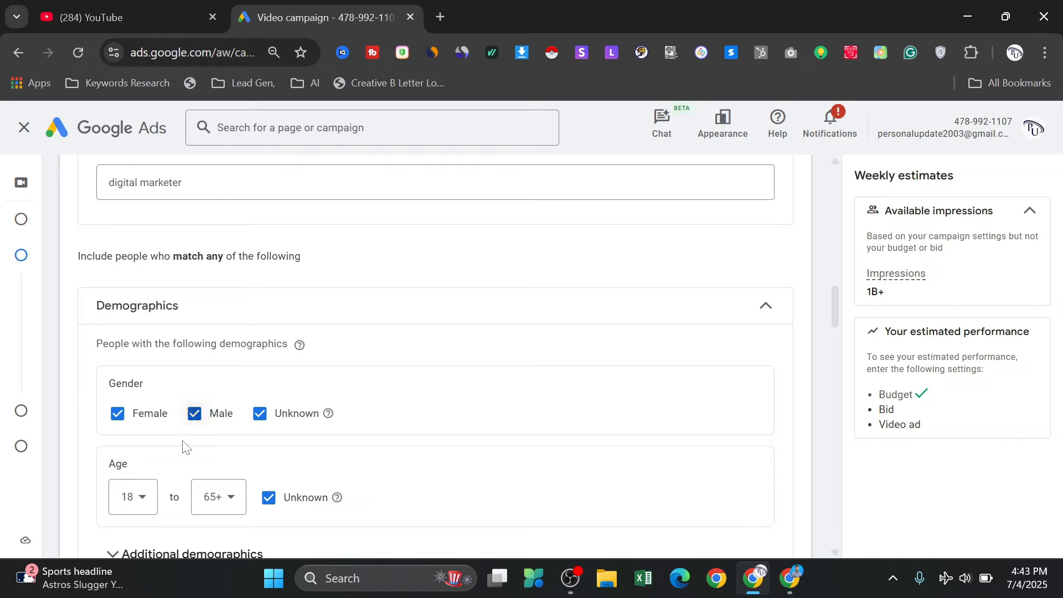
scroll(182, 421, down, 1)
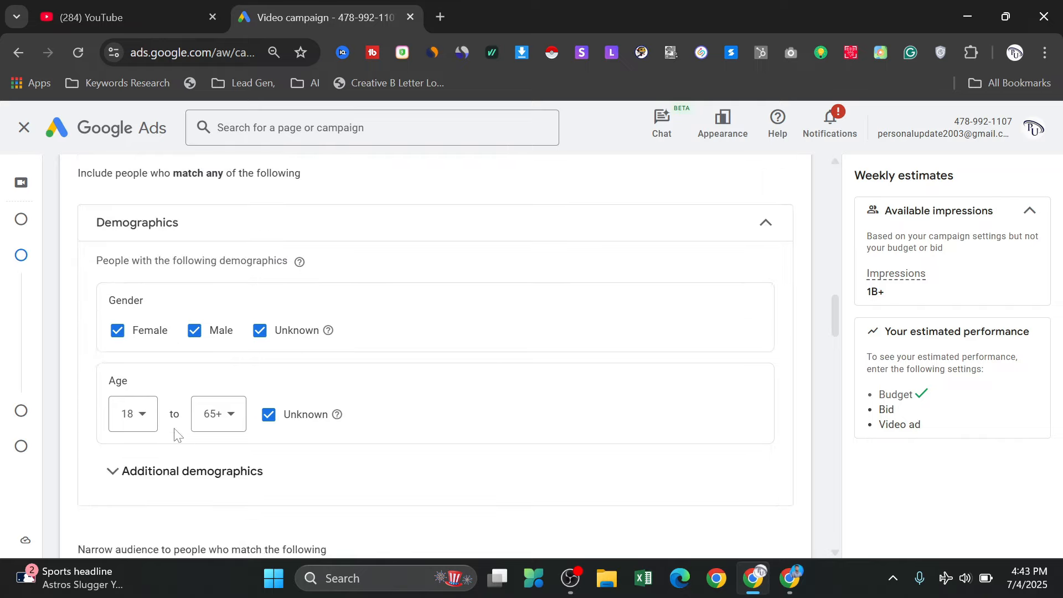
click(117, 331)
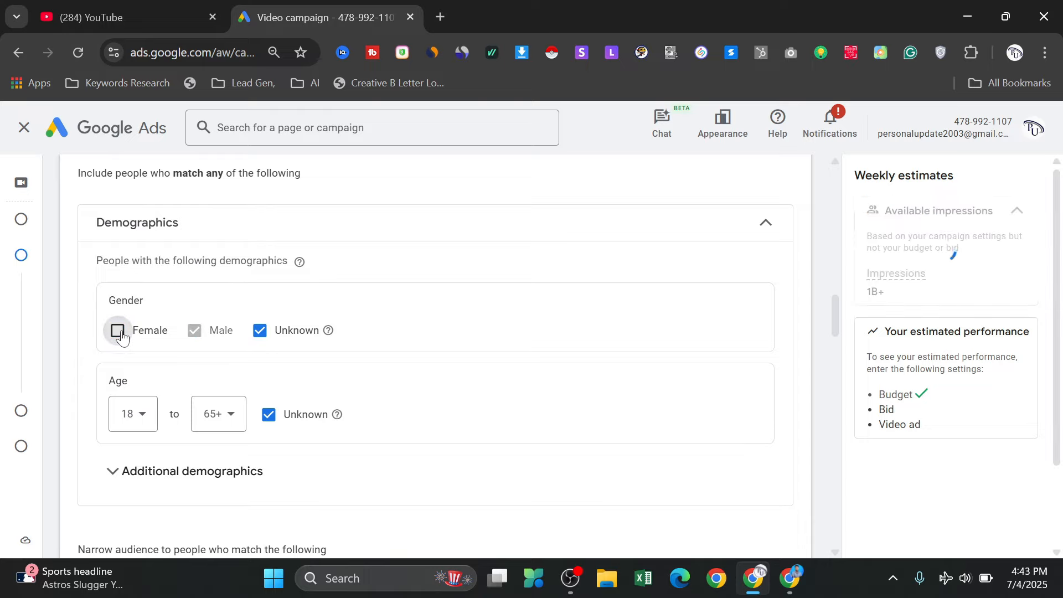
click(118, 332)
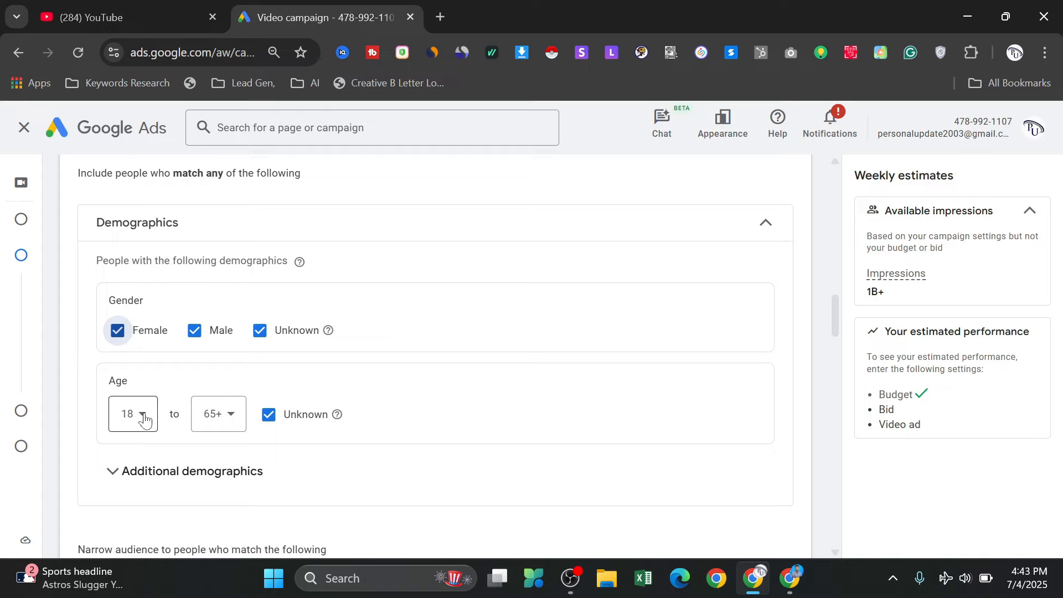
click(239, 419)
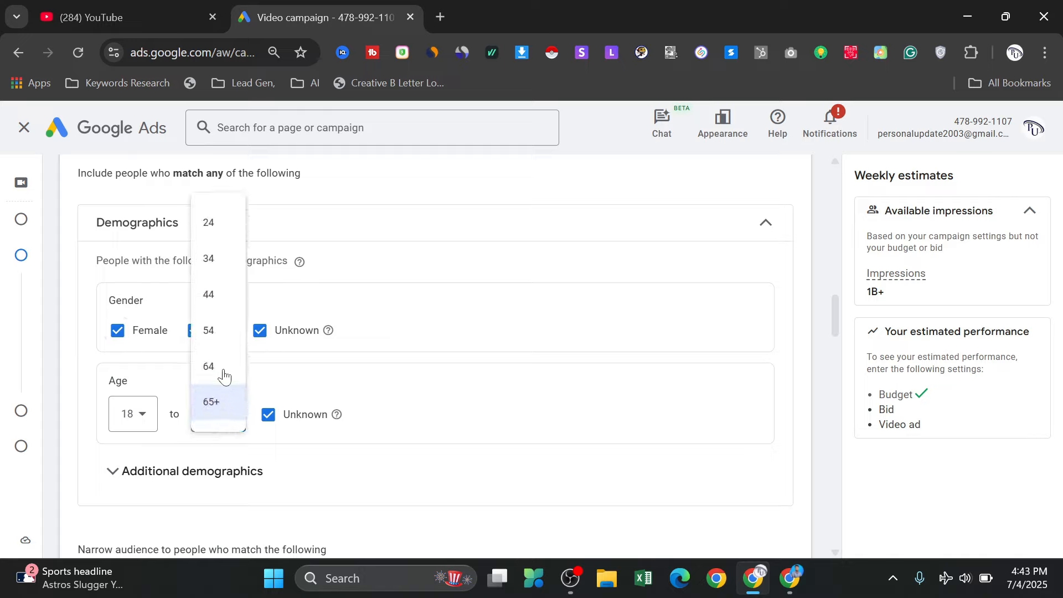
click(224, 295)
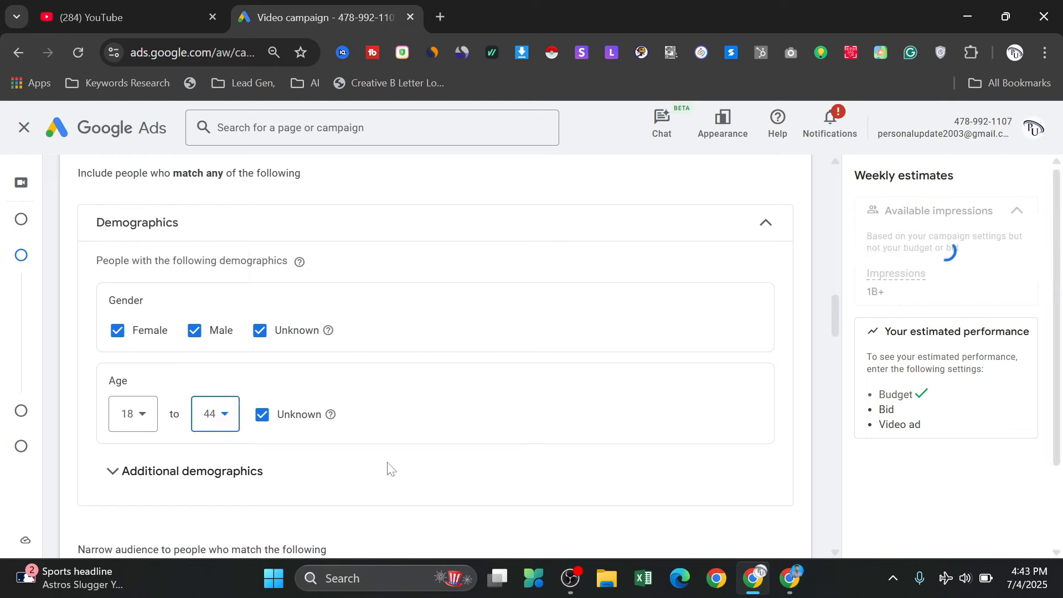
Examine the additional demographics for parental status and household income, and collapse the audience name and demographics sections
scroll(302, 440, down, 2)
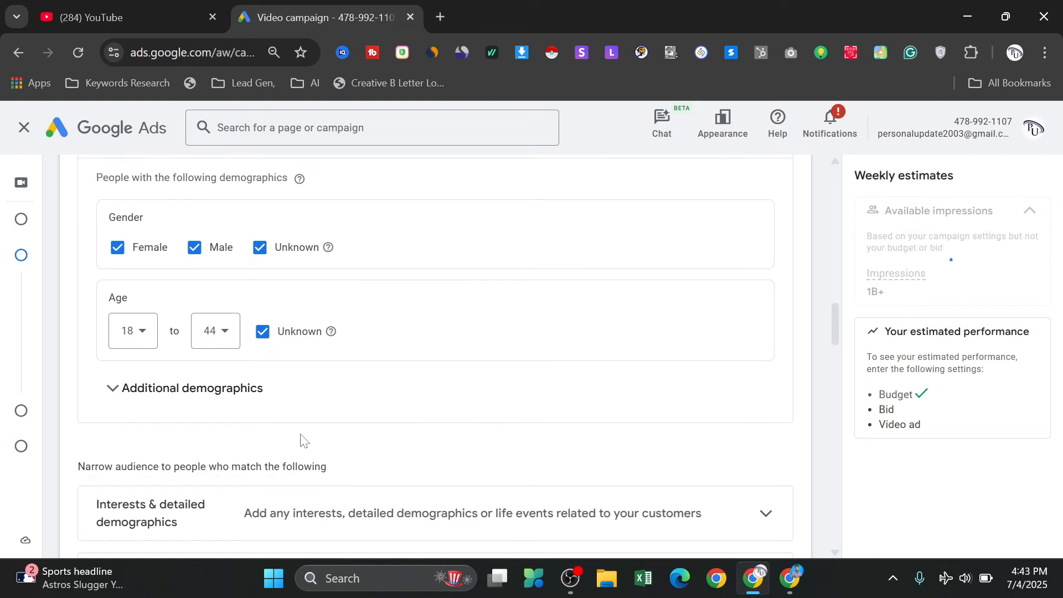
click(133, 390)
scroll(219, 408, down, 2)
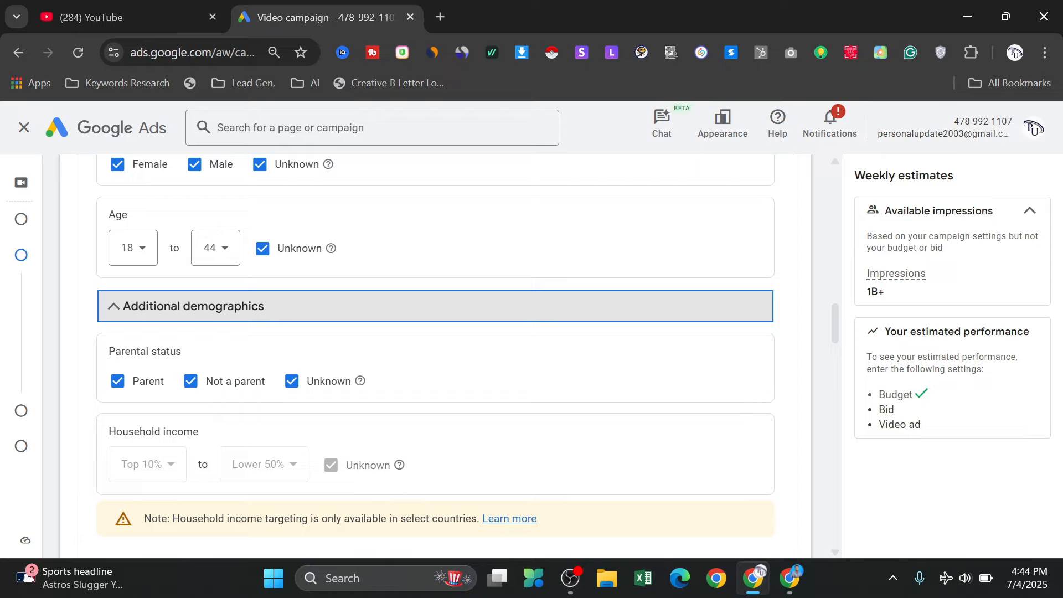
click(264, 316)
scroll(550, 406, up, 5)
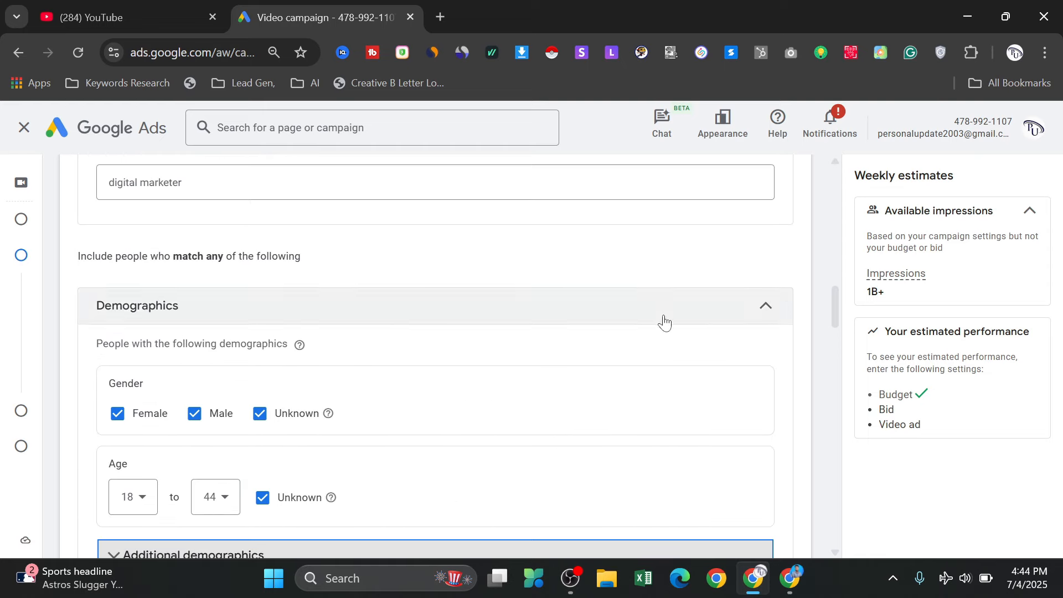
scroll(665, 321, up, 1)
click(734, 195)
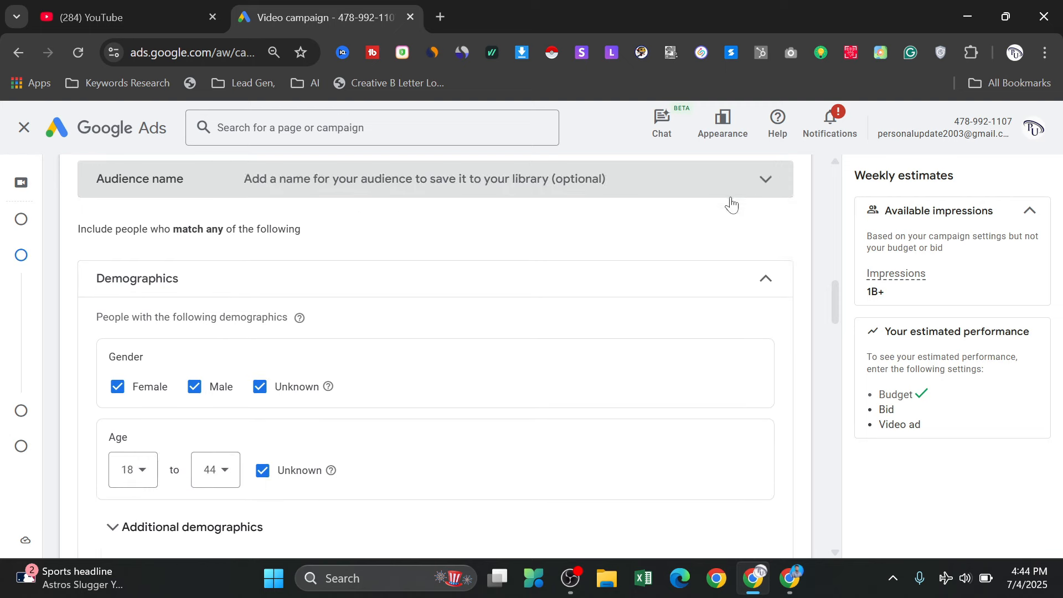
click(744, 279)
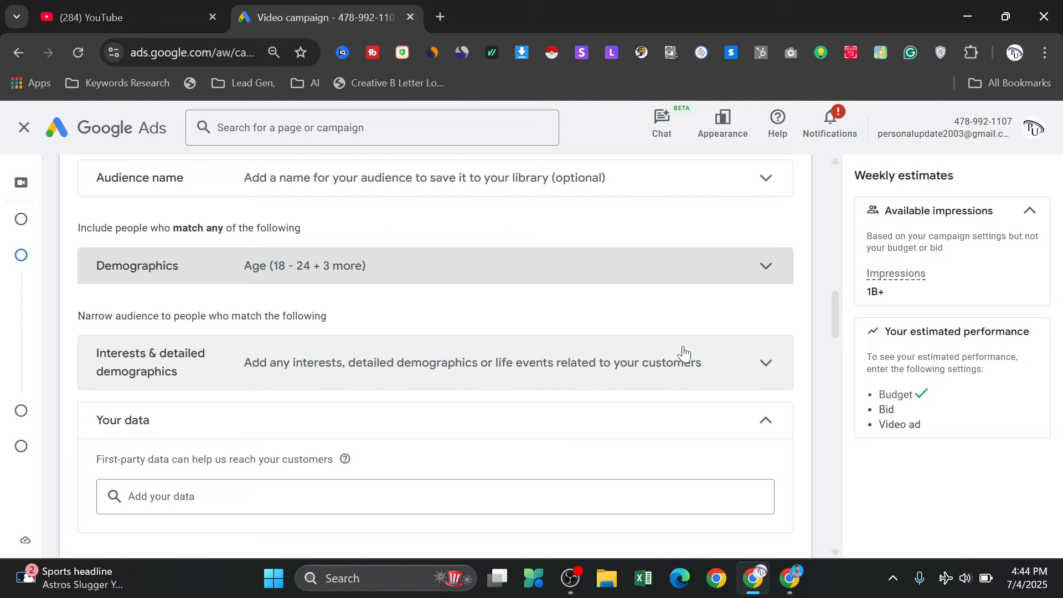
Add the Advertising & Marketing Services and SEO & SEM Services segments to the audience's interests and detailed demographics
click(723, 375)
scroll(449, 394, down, 1)
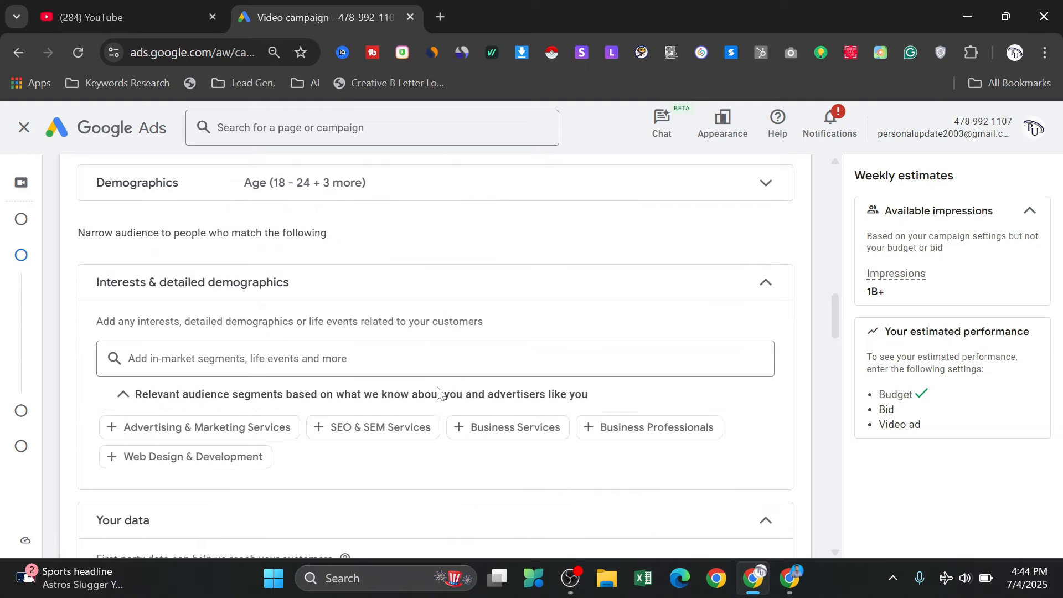
click(239, 427)
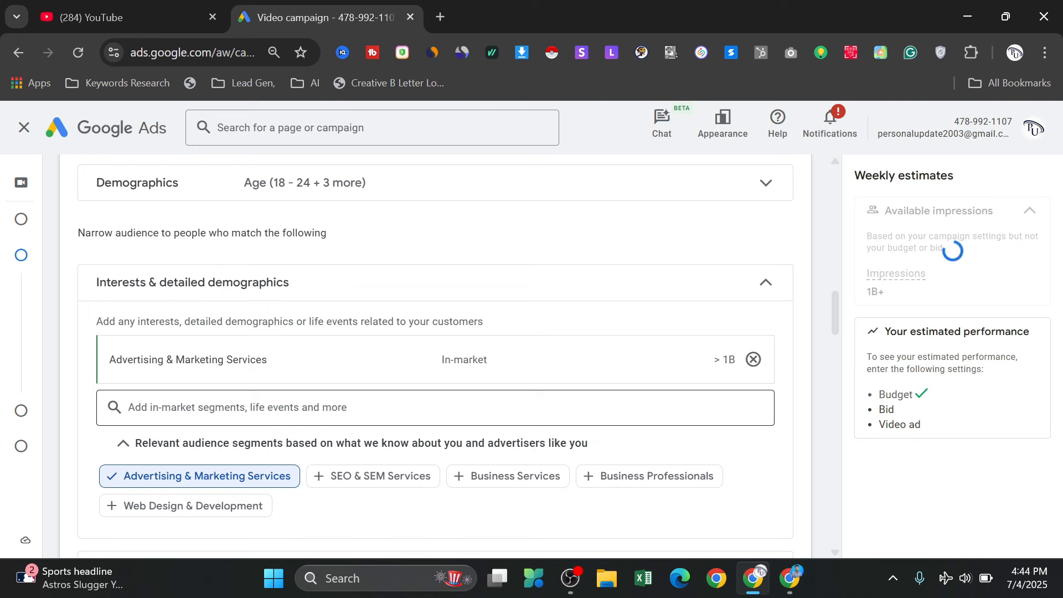
click(325, 412)
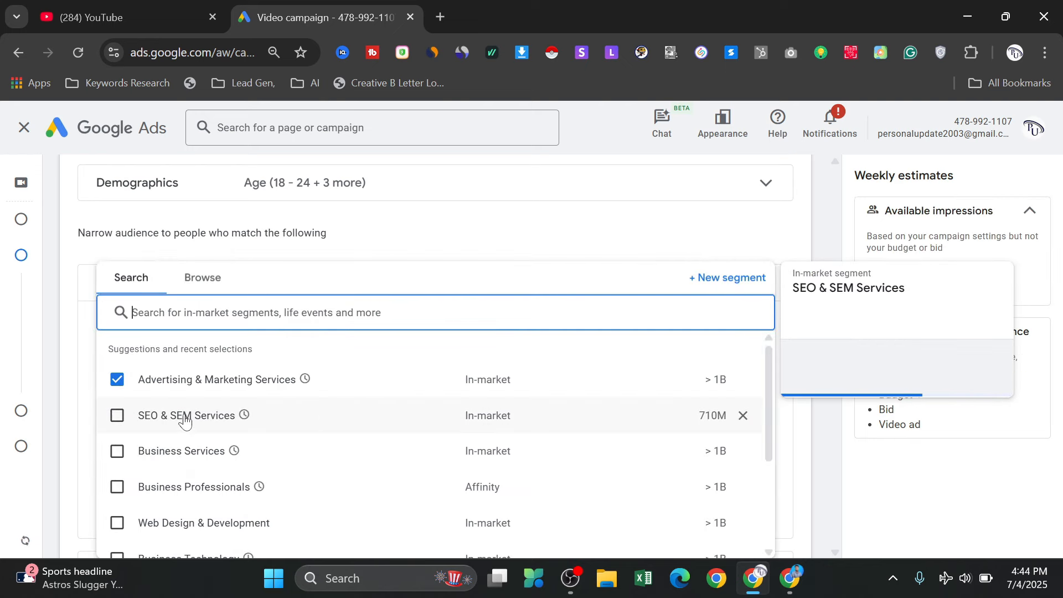
click(117, 416)
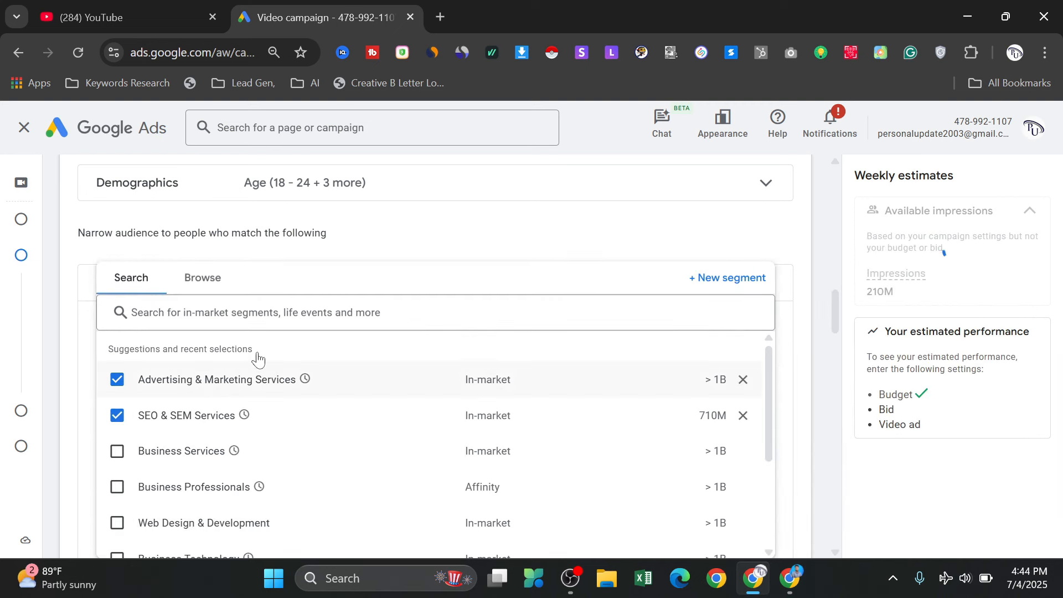
Browse the in-market segment categories for the audience and return to the suggested segments
click(203, 280)
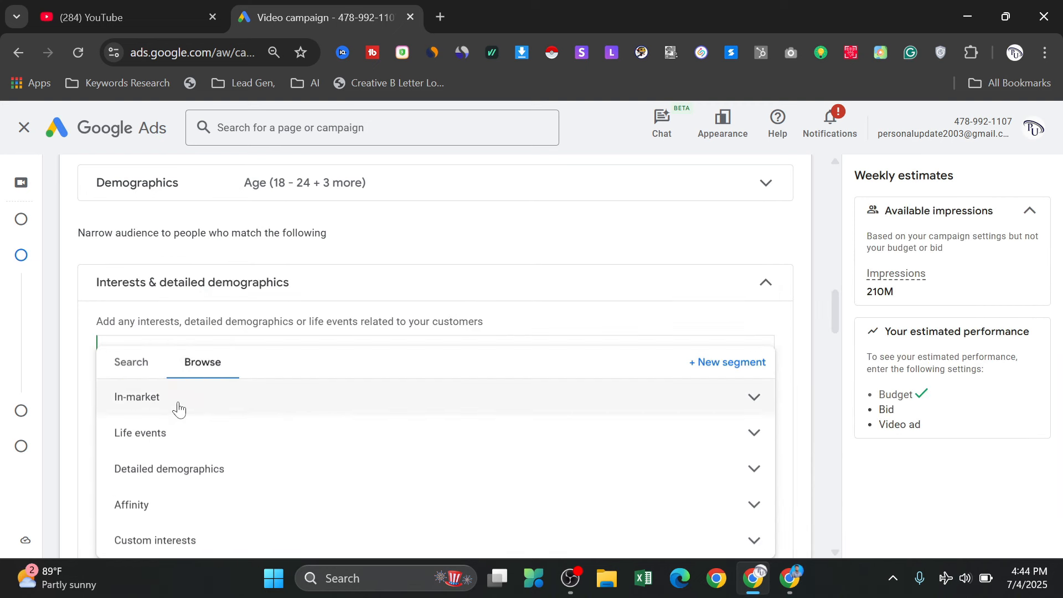
click(755, 400)
scroll(227, 460, down, 3)
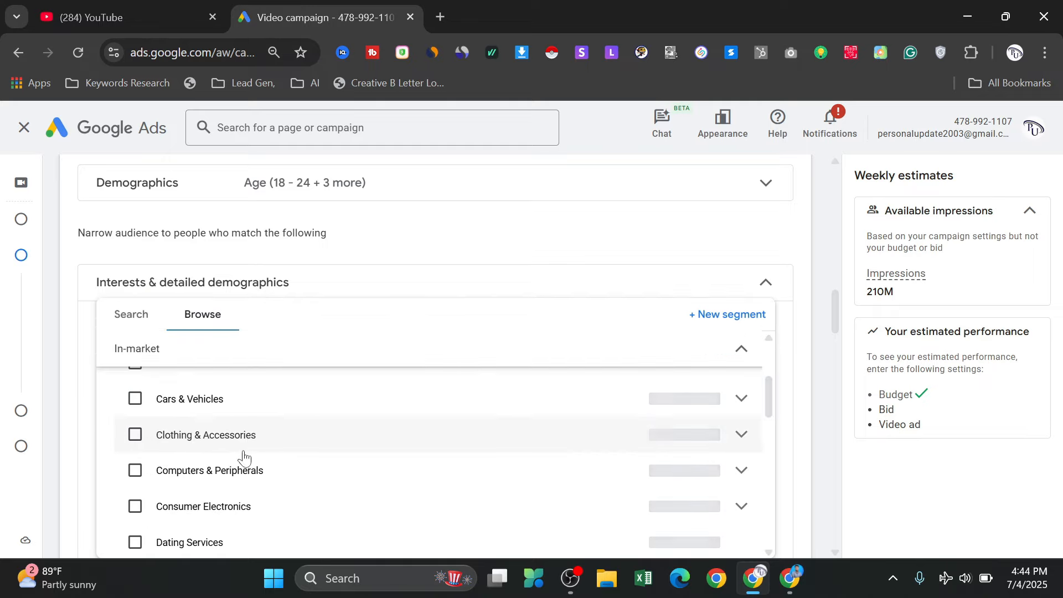
mouse_move(217, 437)
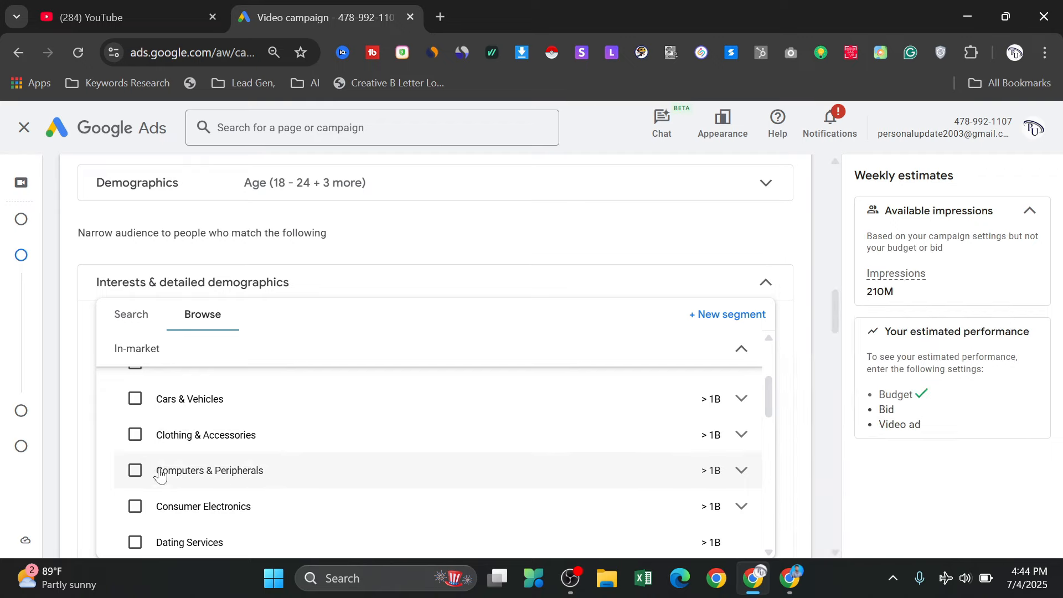
mouse_move(239, 487)
mouse_move(268, 510)
scroll(254, 504, down, 2)
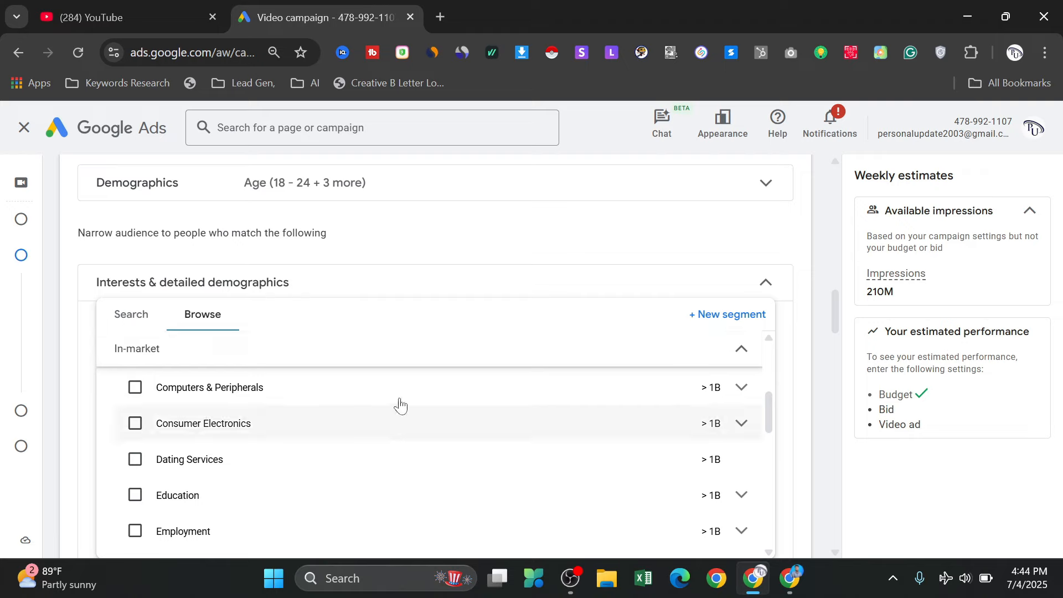
click(138, 314)
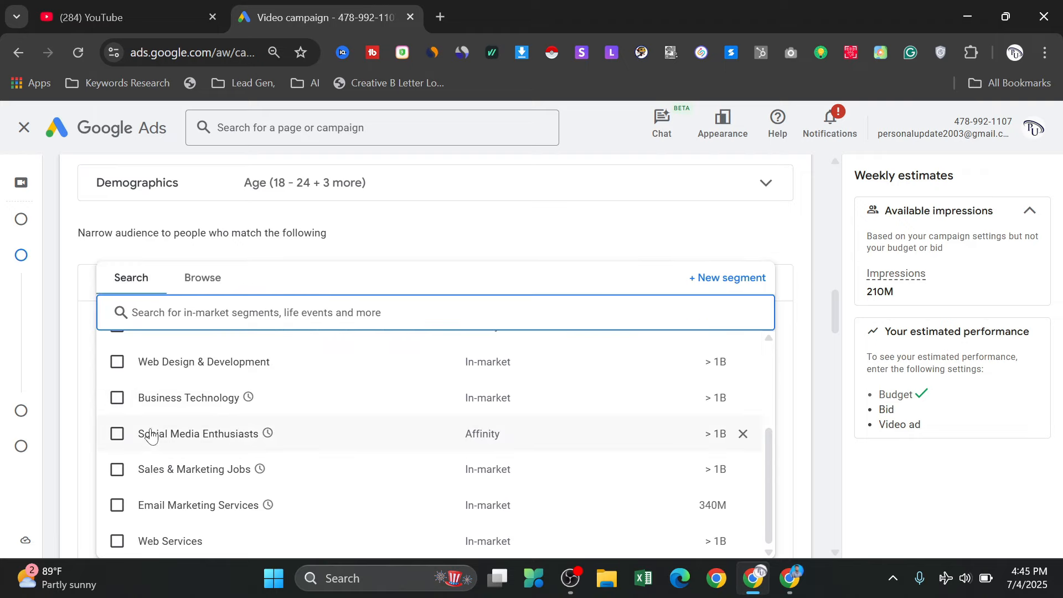
Add the Sales & Marketing Jobs and Business Services in-market segments to the audience's interests and detailed demographics
click(116, 471)
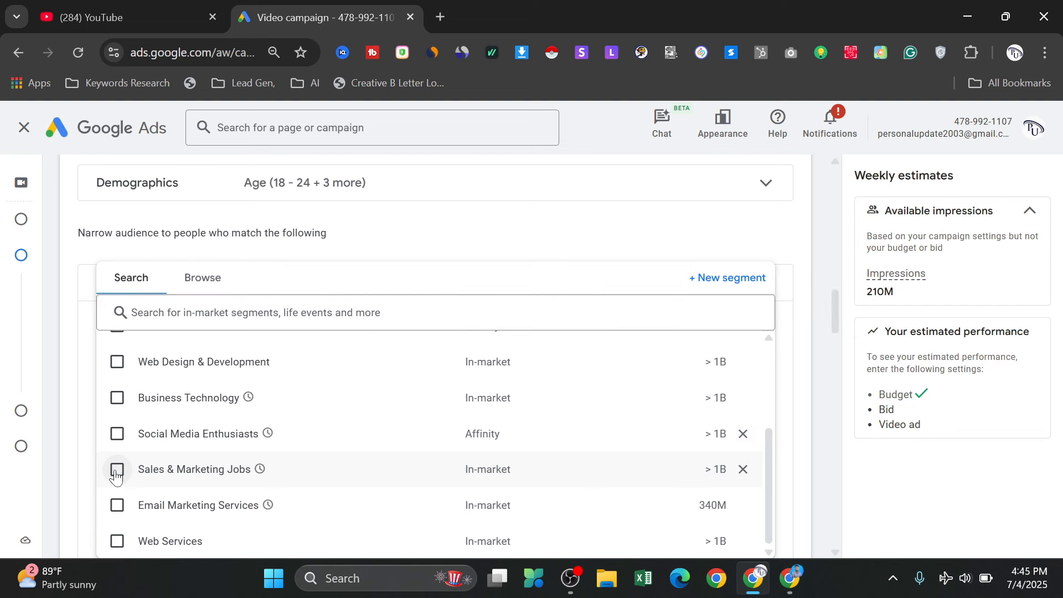
click(116, 470)
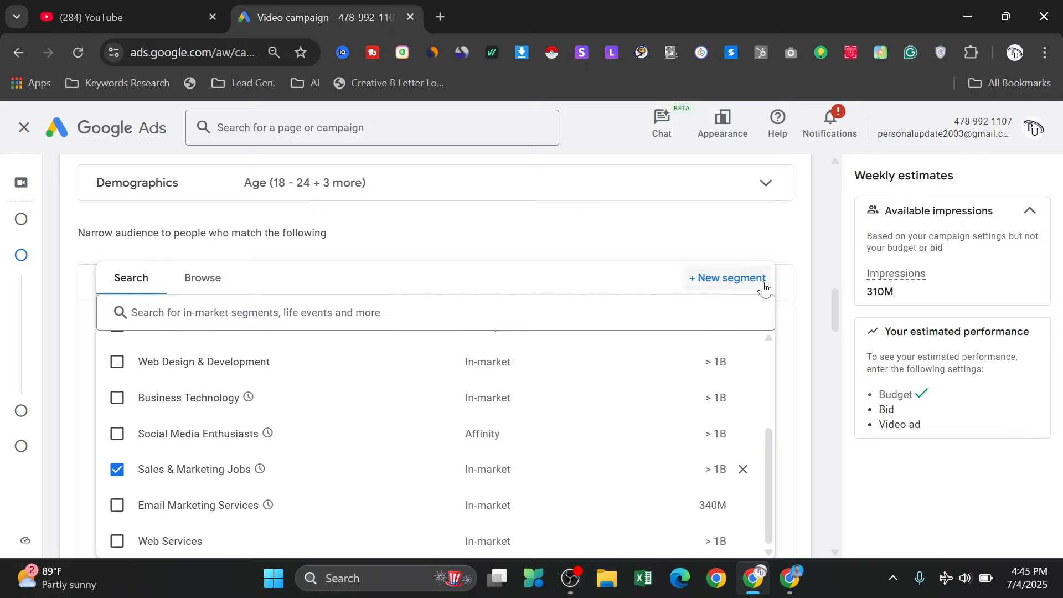
scroll(786, 392, down, 2)
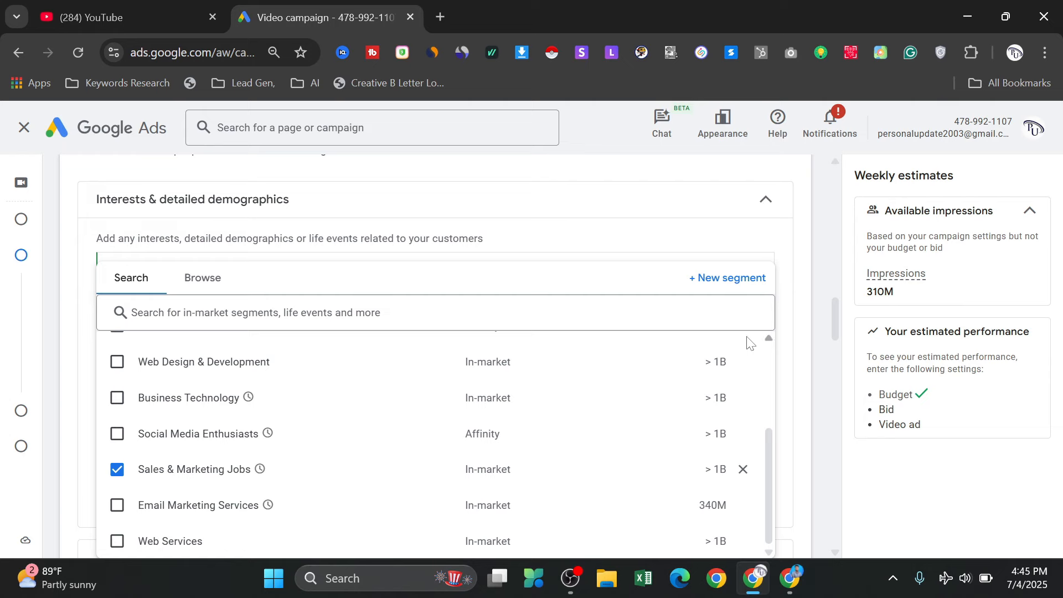
click(783, 351)
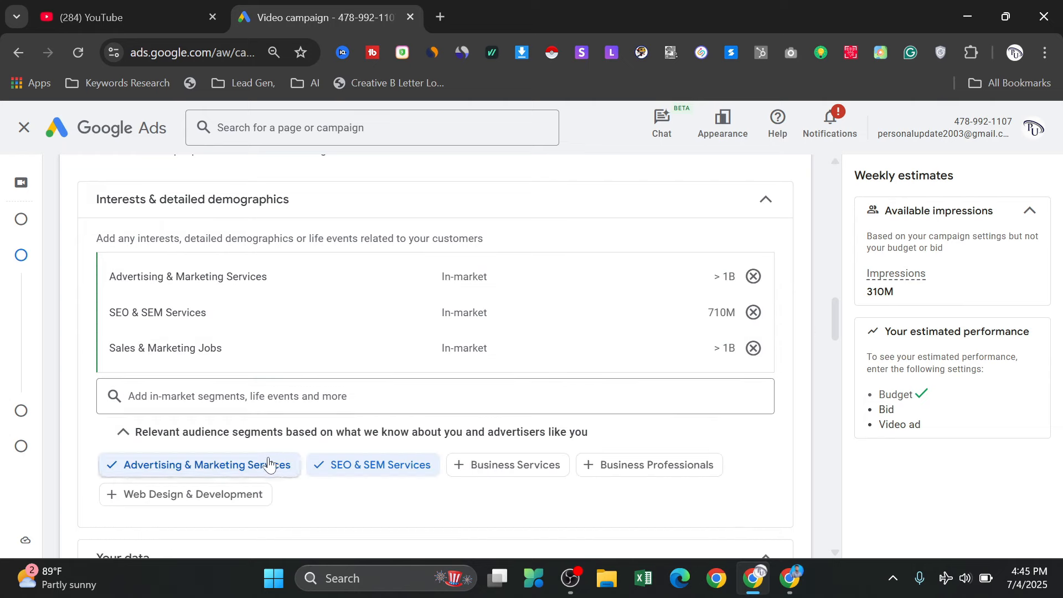
scroll(266, 462, down, 2)
scroll(227, 449, down, 2)
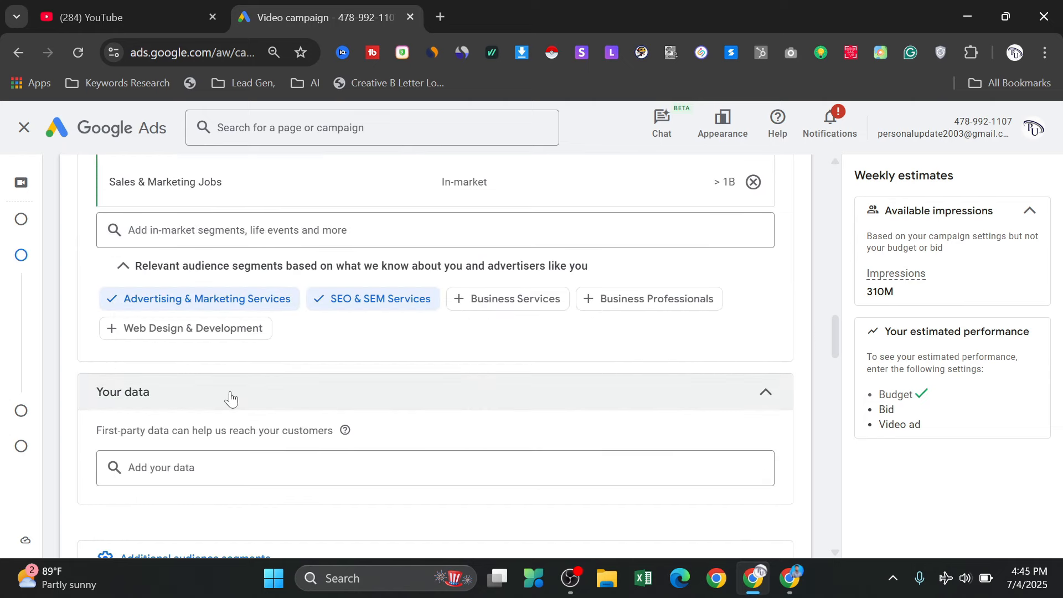
click(507, 305)
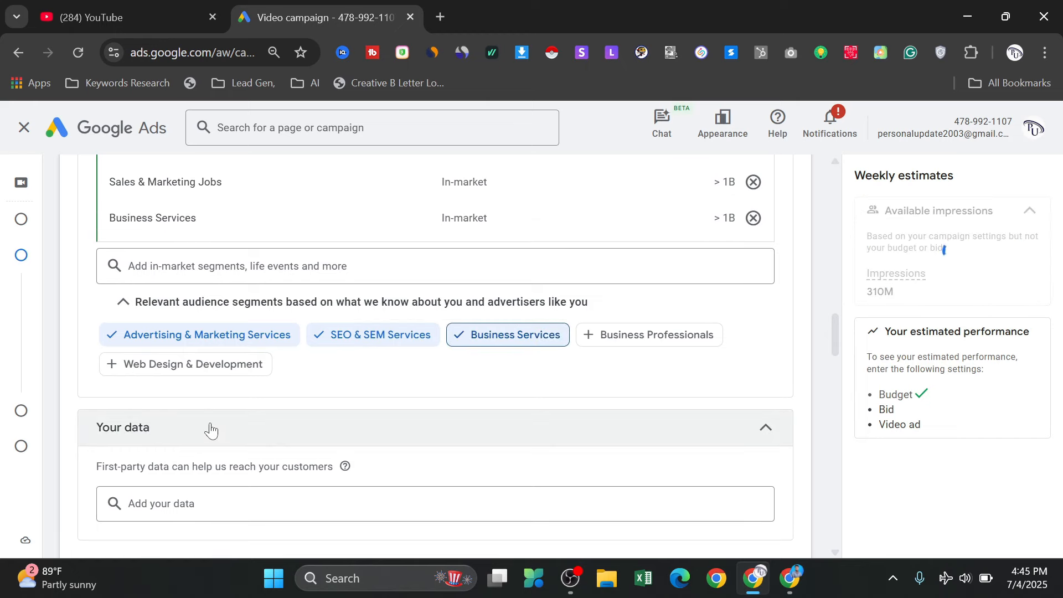
Look over the audience's first-party data options and leave the Your data section collapsed
click(233, 430)
scroll(284, 427, down, 2)
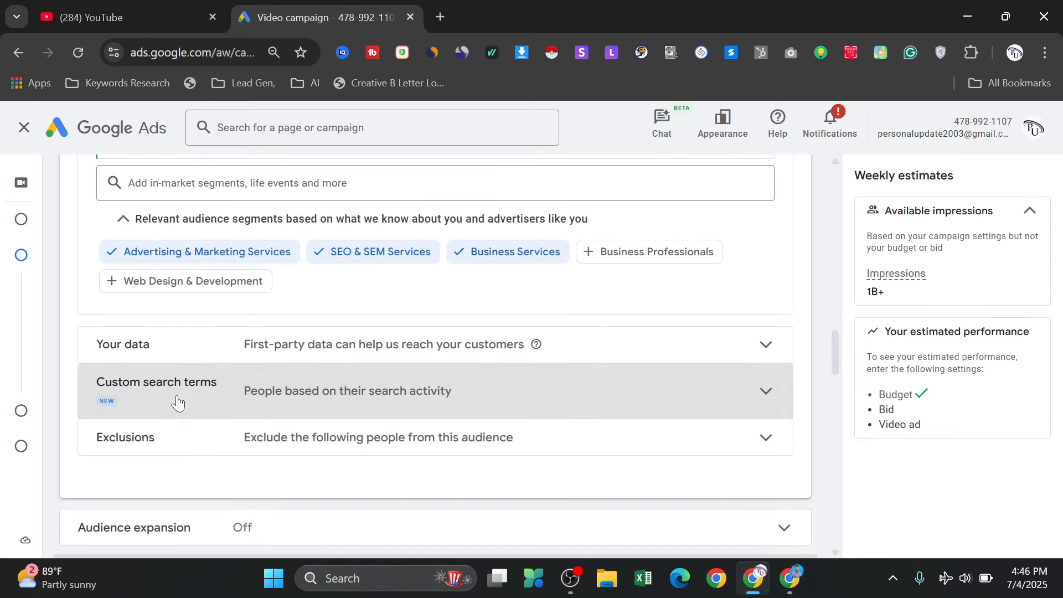
scroll(177, 402, down, 2)
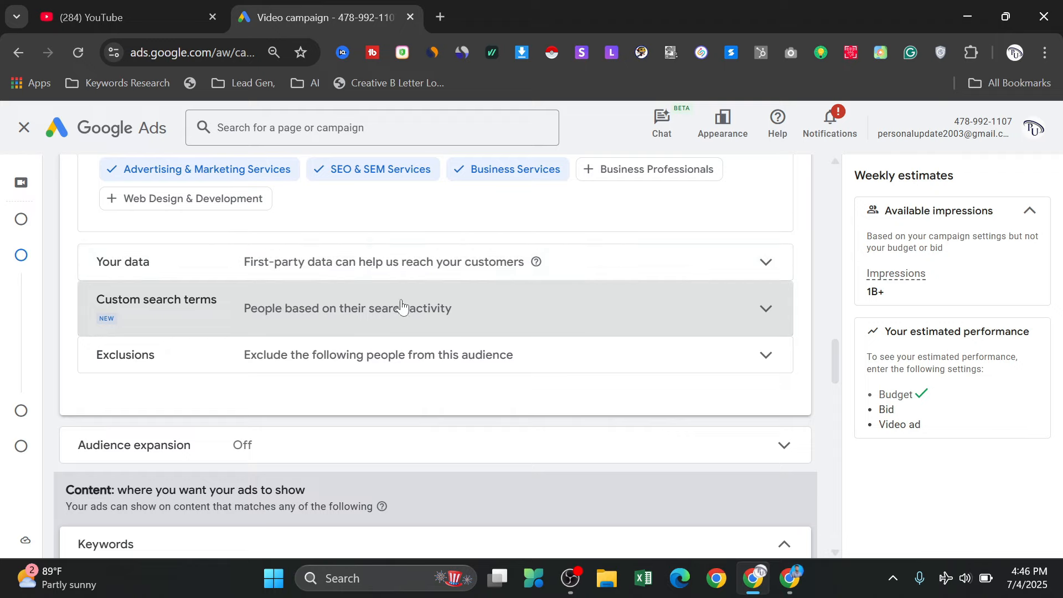
click(766, 263)
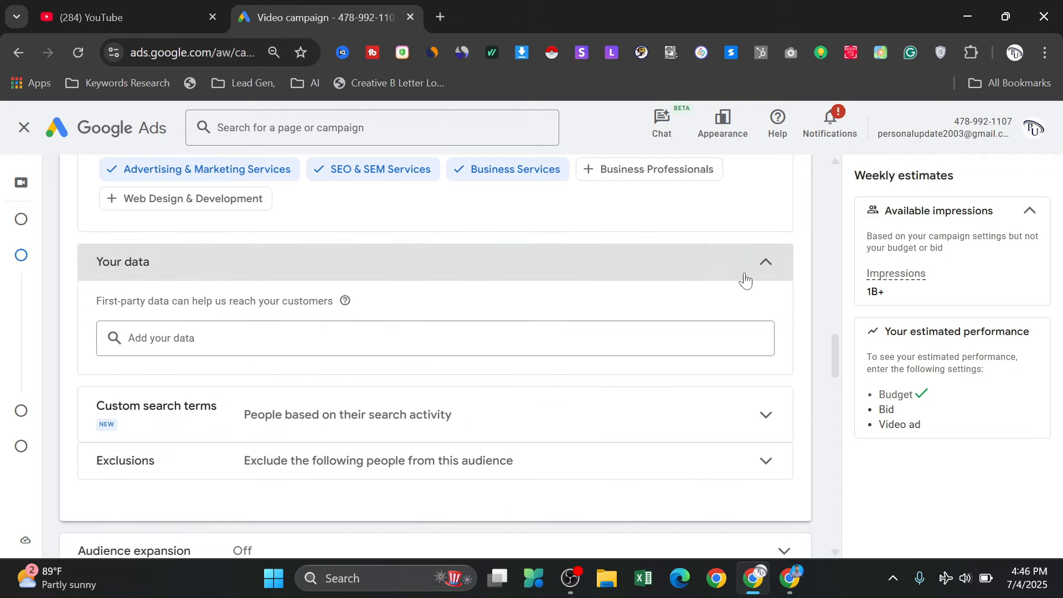
click(740, 272)
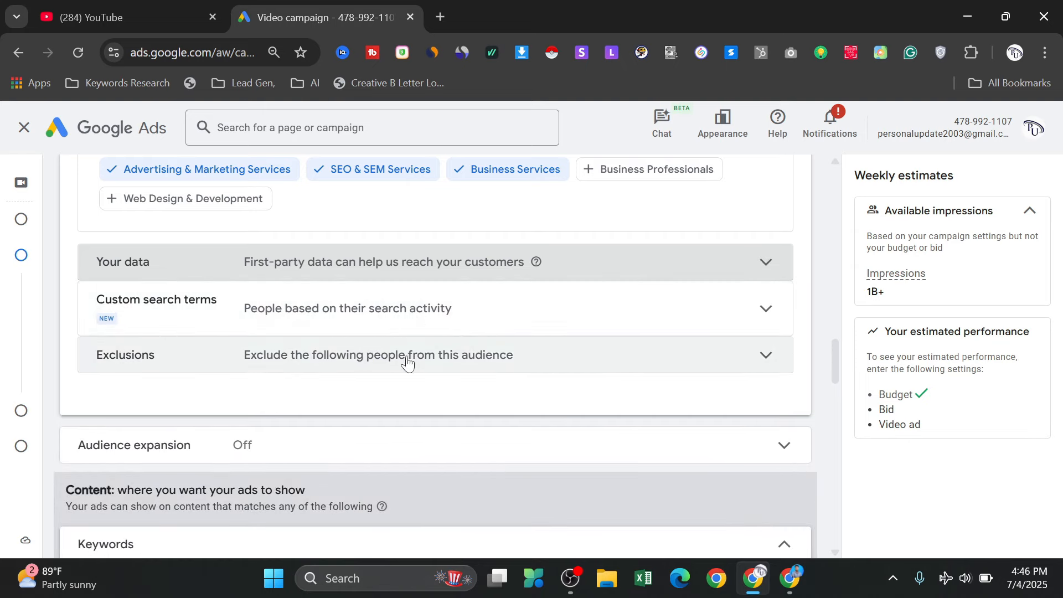
Enable audience expansion for the ad group and collapse its section
scroll(516, 363, down, 1)
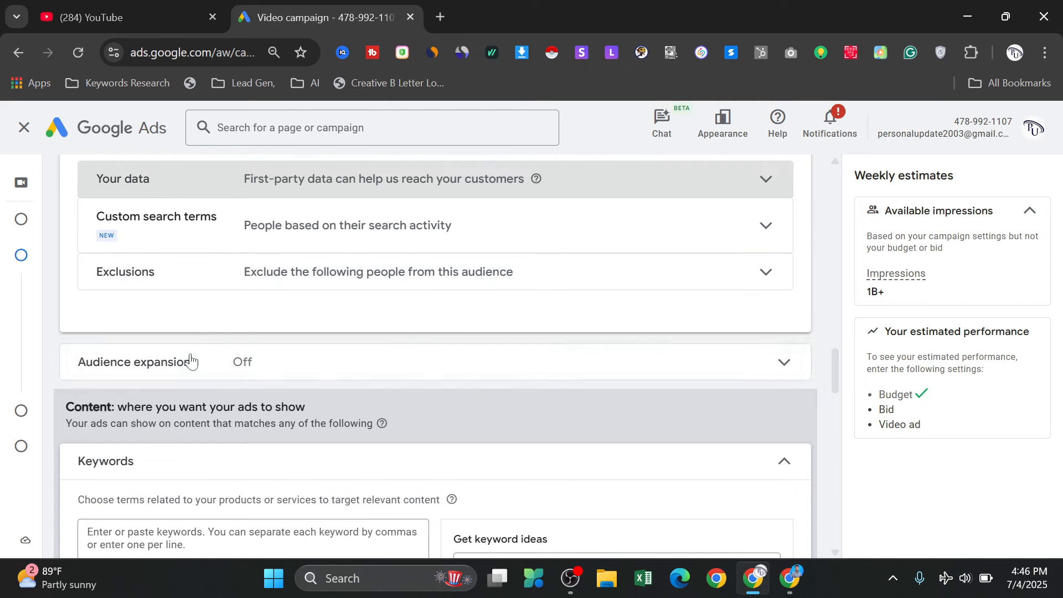
scroll(190, 361, down, 1)
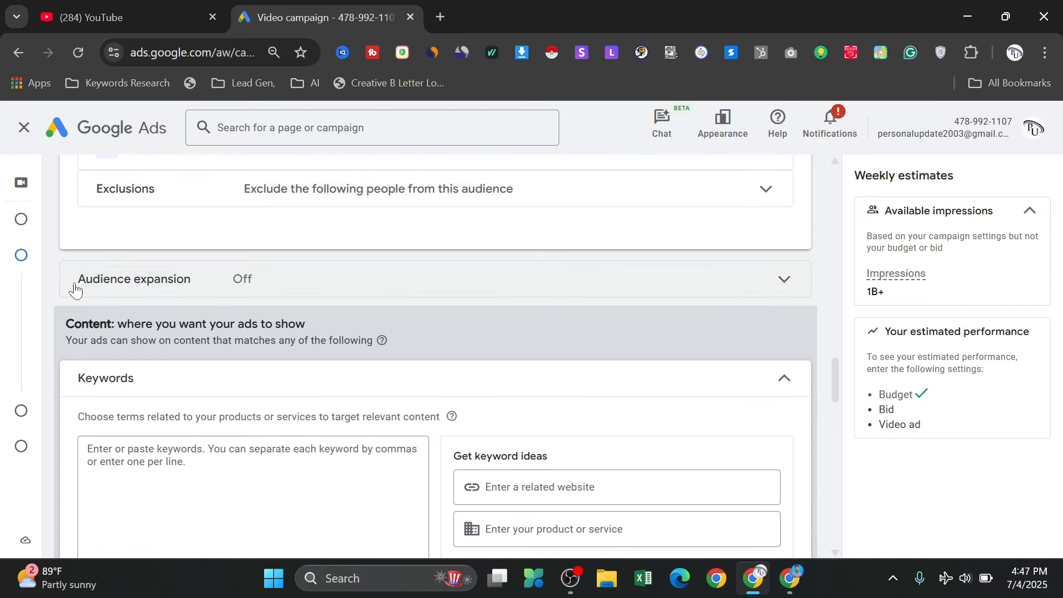
click(745, 288)
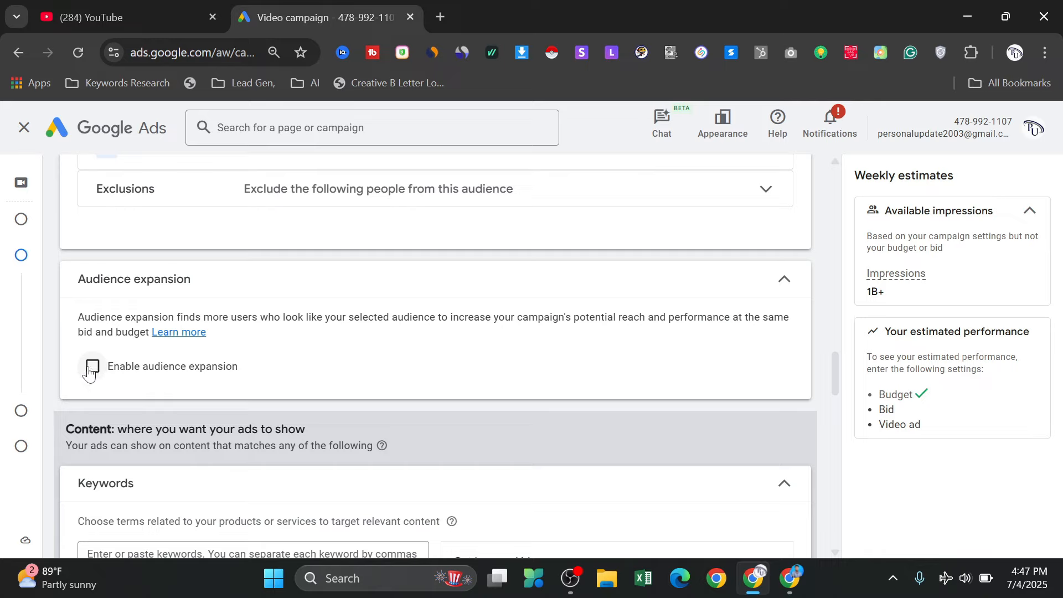
click(88, 367)
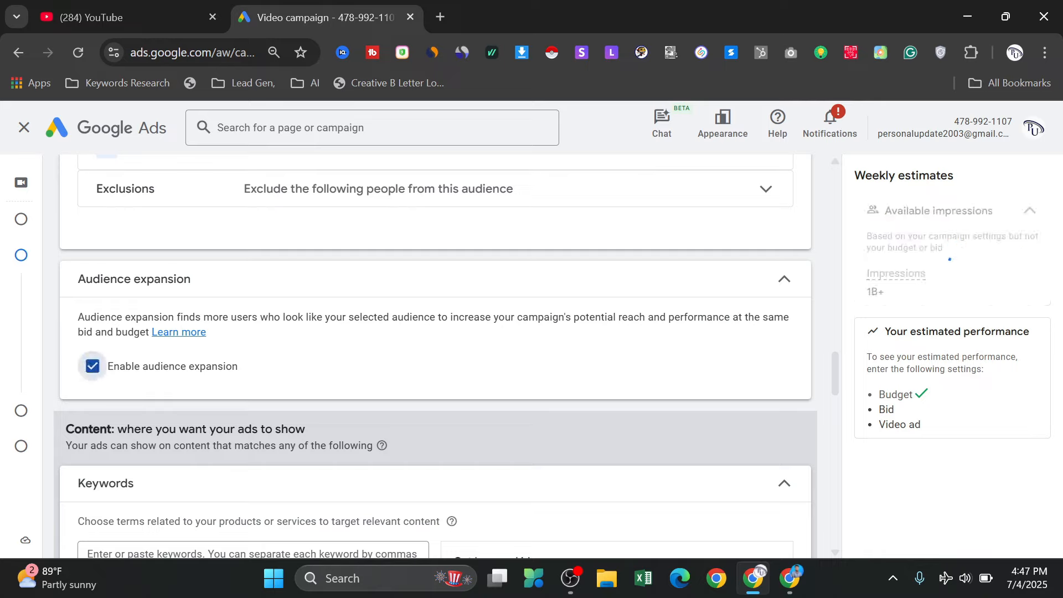
click(762, 285)
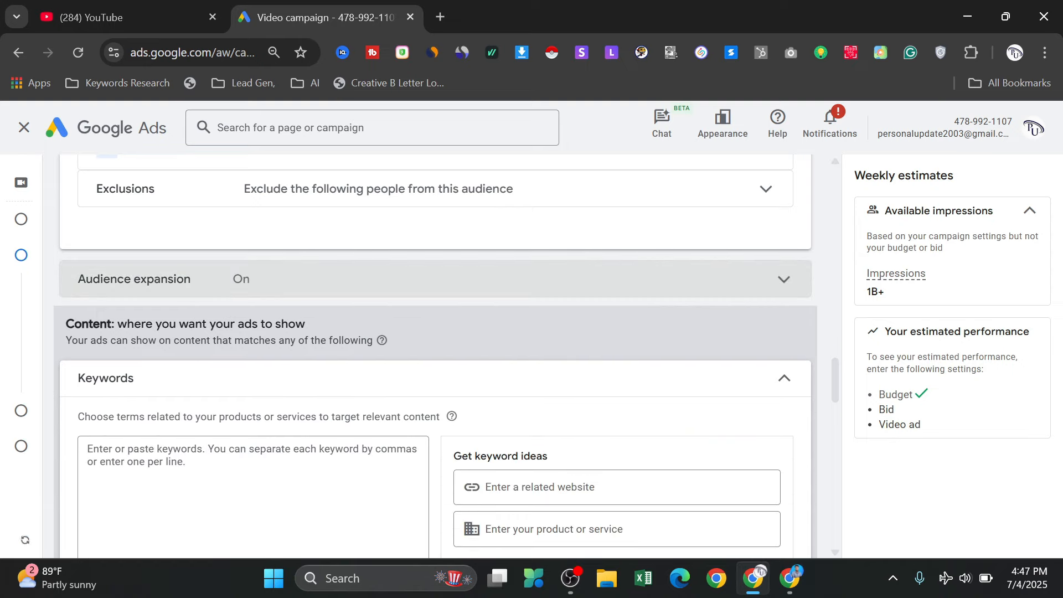
Enter "digital marketing" and "social media marketing" on separate lines as the ad group's content keywords
scroll(260, 415, down, 1)
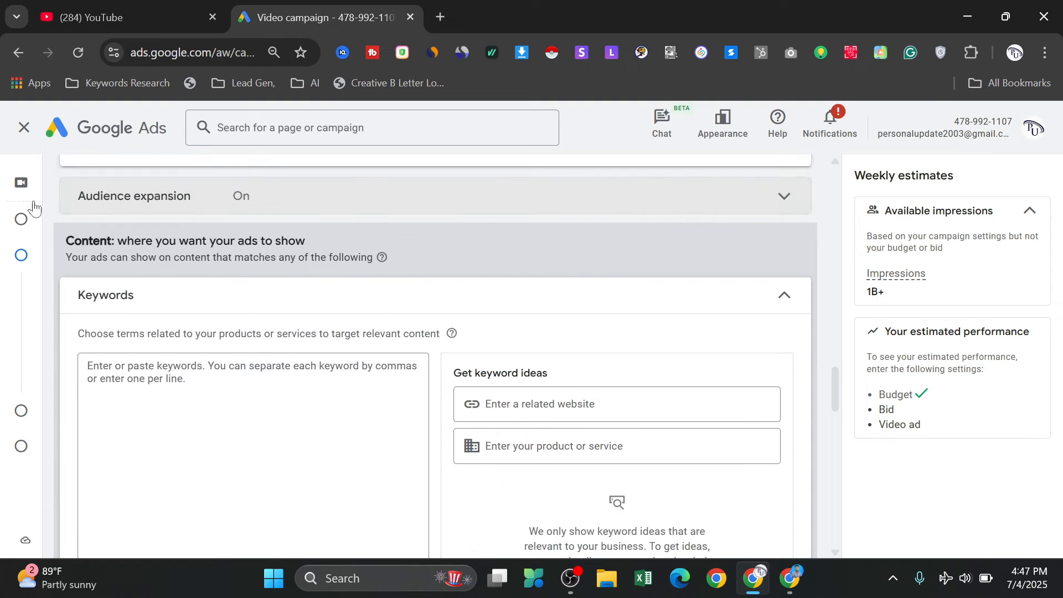
mouse_move(26, 253)
click(135, 302)
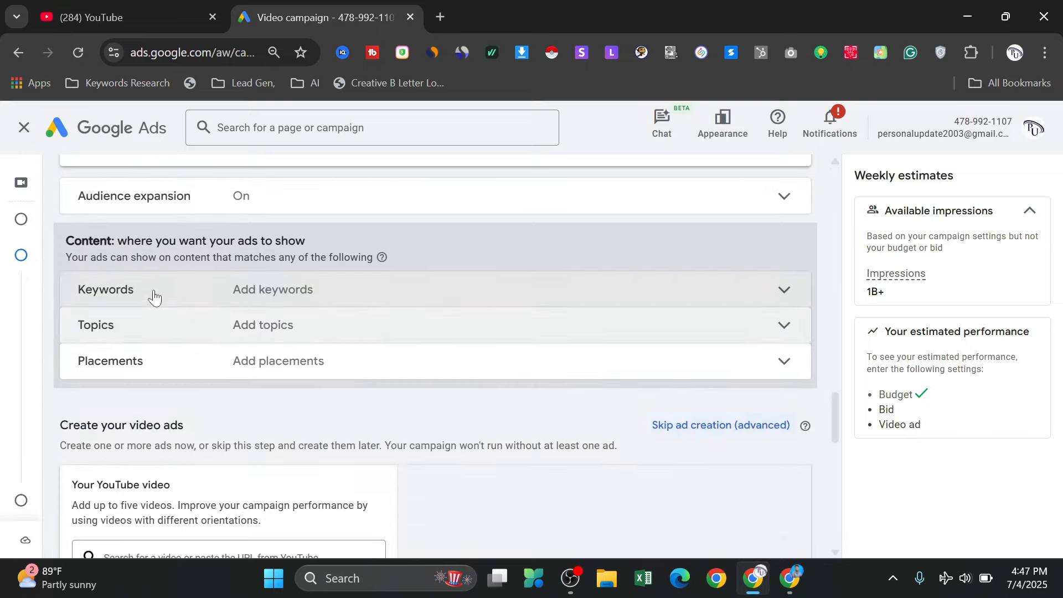
click(356, 298)
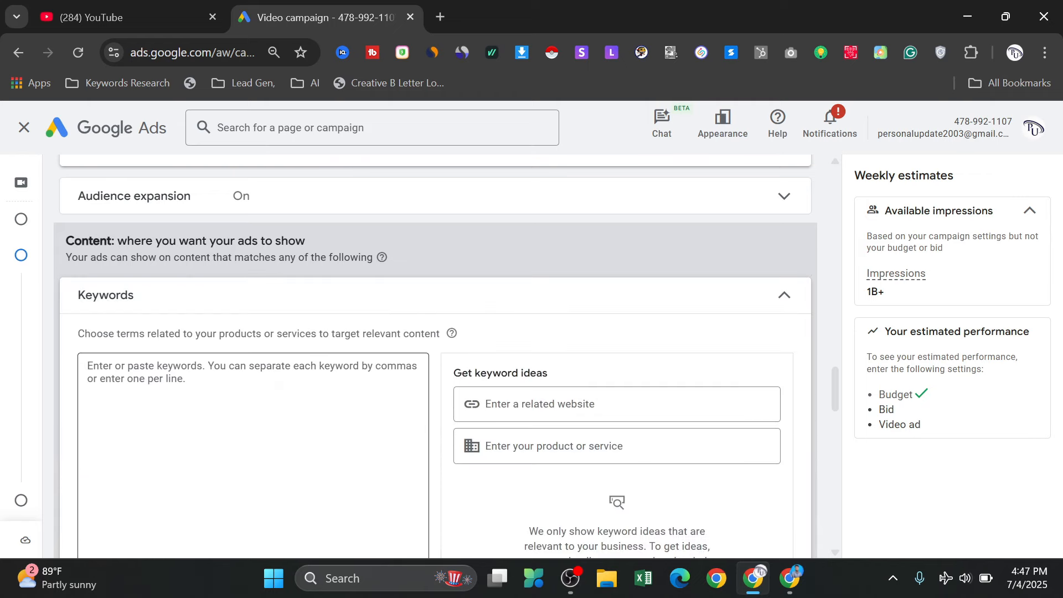
click(278, 384)
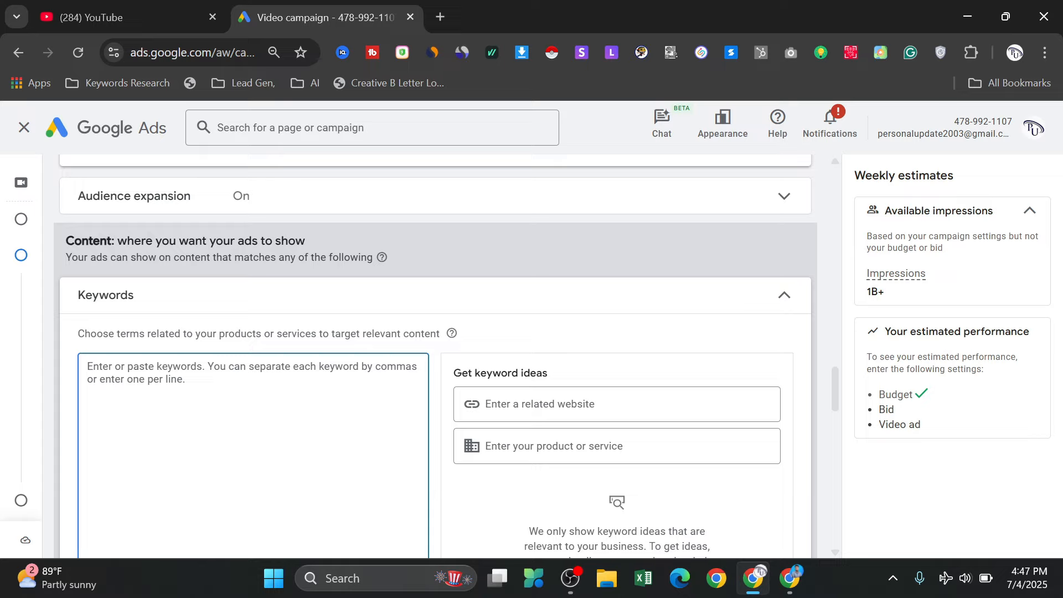
text(digi)
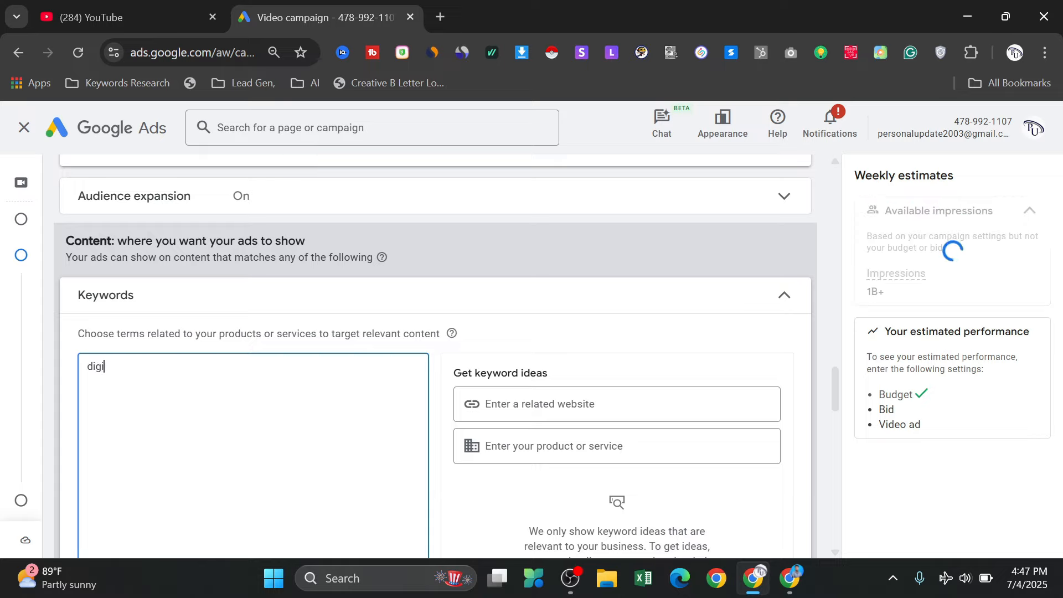
text(tal ma)
text(rketing )
text(social )
text(m)
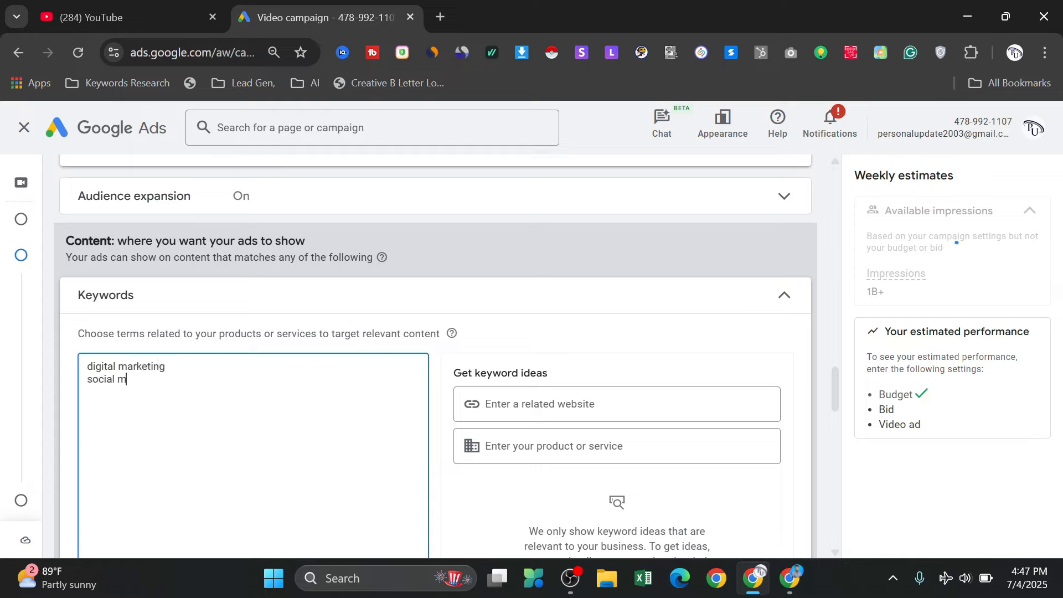
text(edia ma)
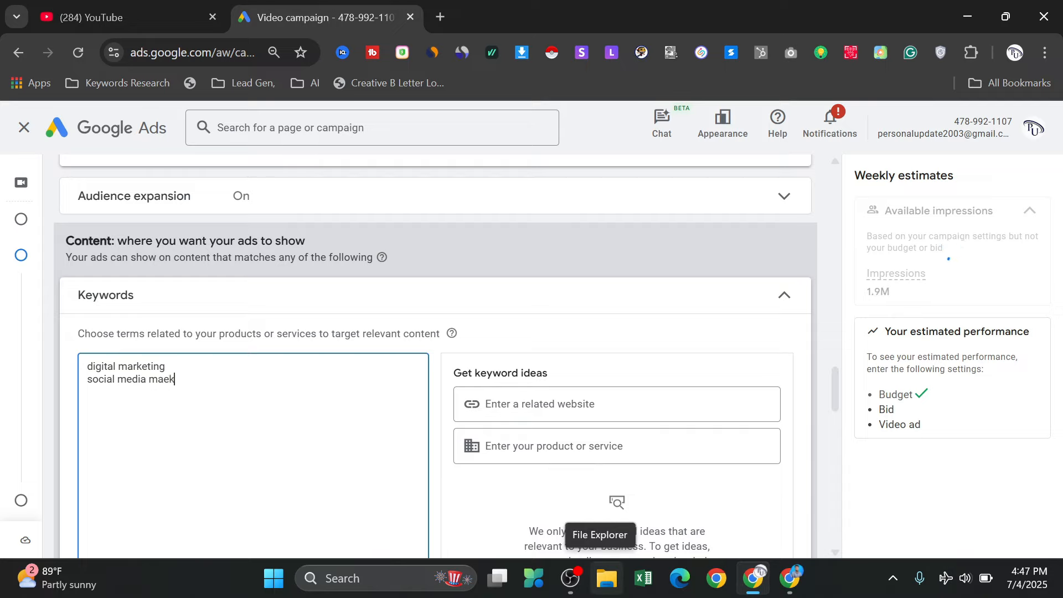
text(rketing)
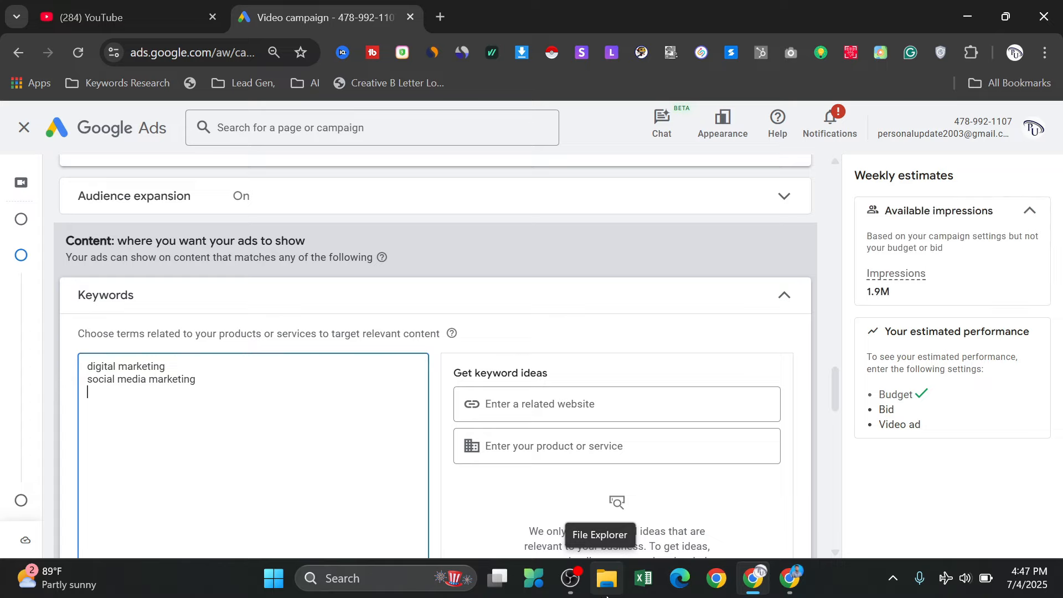
Search the content topics for "digital maketing" and add the Marketing topic from the Advertising & Marketing category
scroll(420, 294, down, 2)
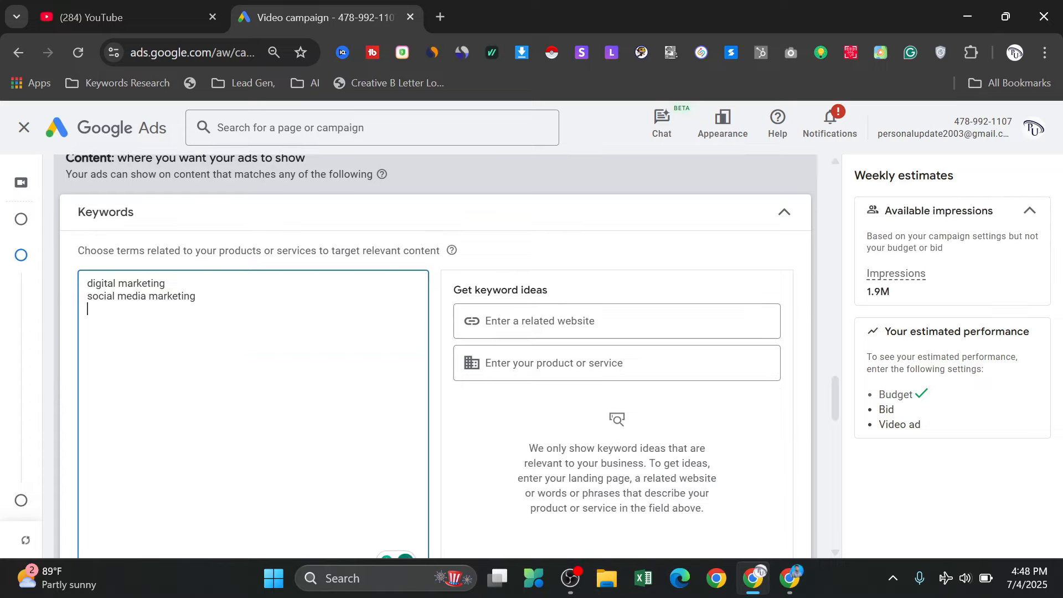
scroll(435, 354, down, 2)
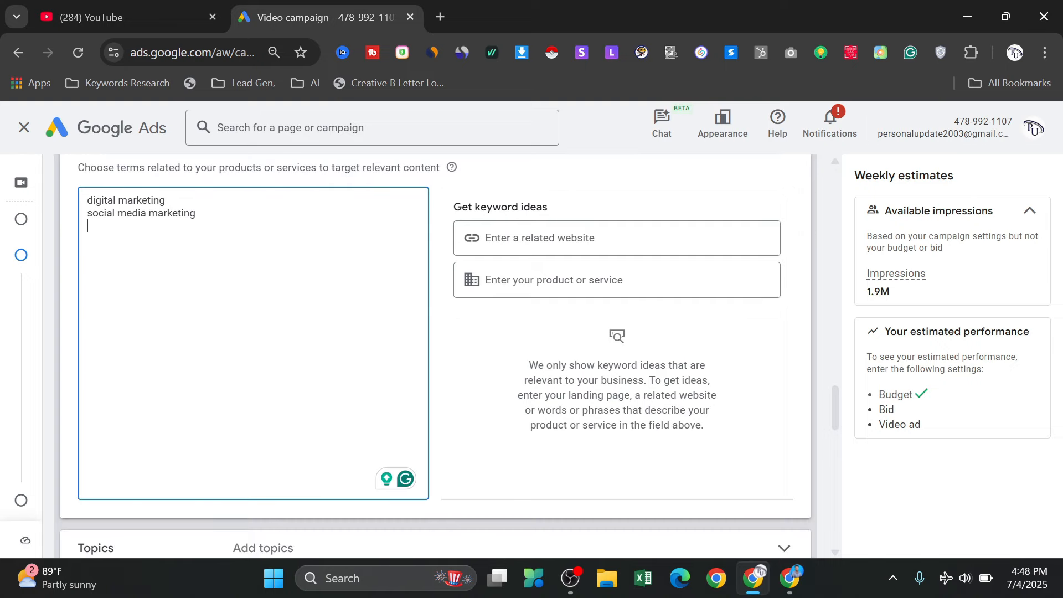
scroll(386, 335, down, 3)
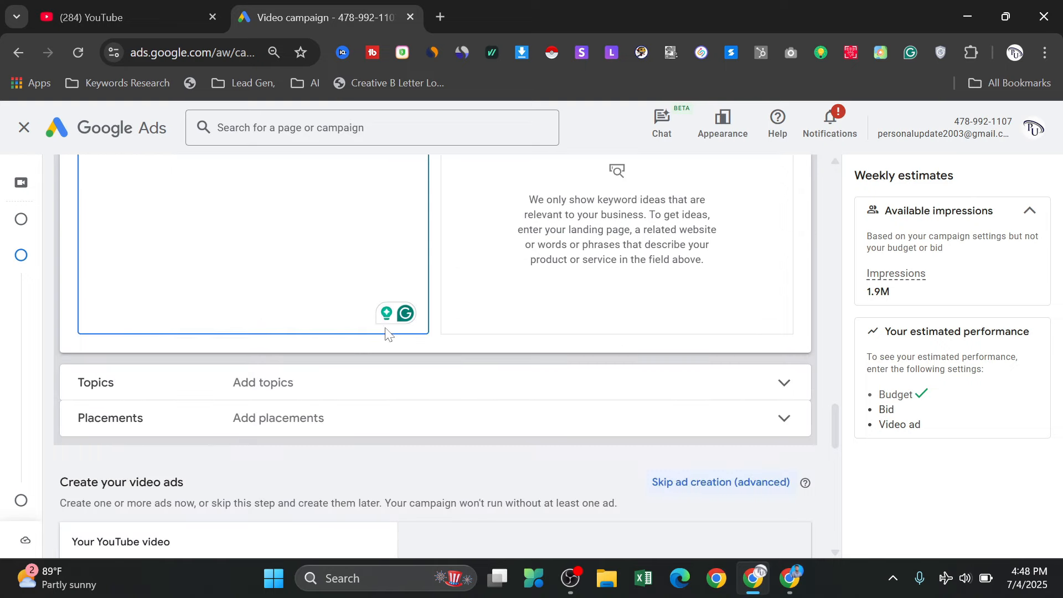
click(321, 387)
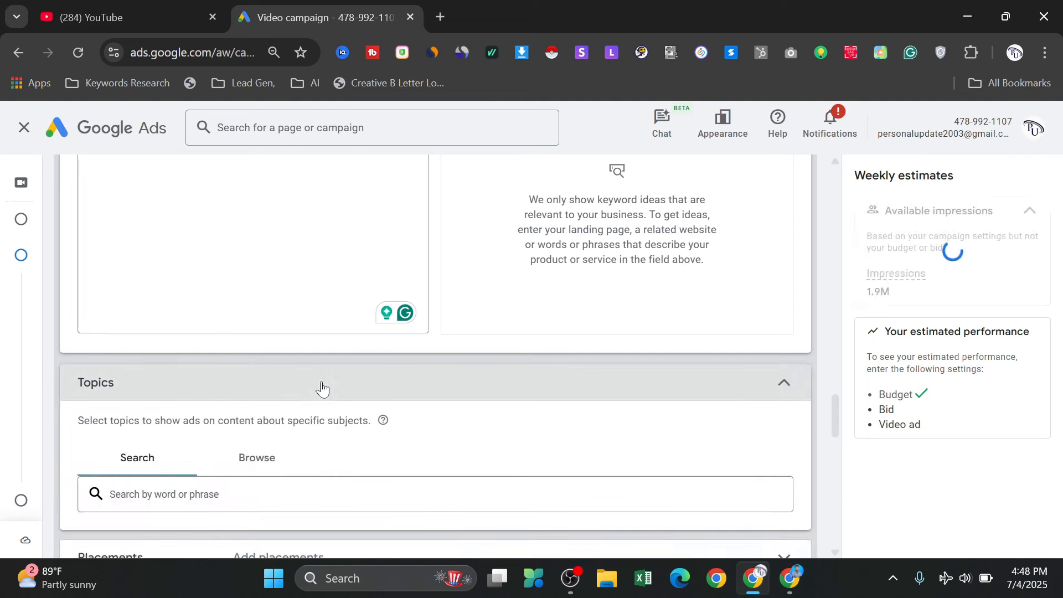
scroll(332, 385, down, 2)
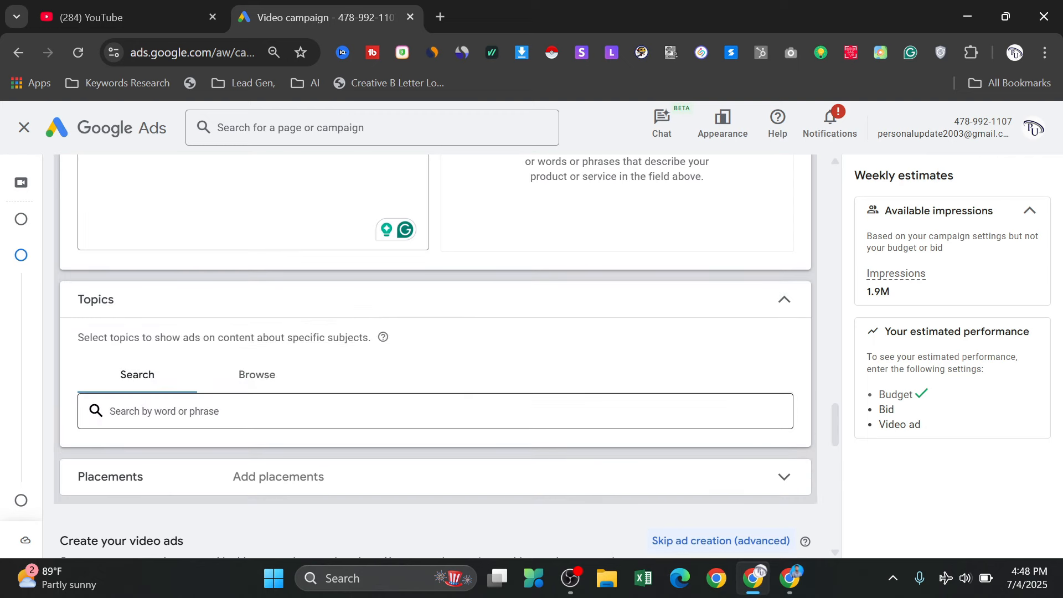
click(332, 411)
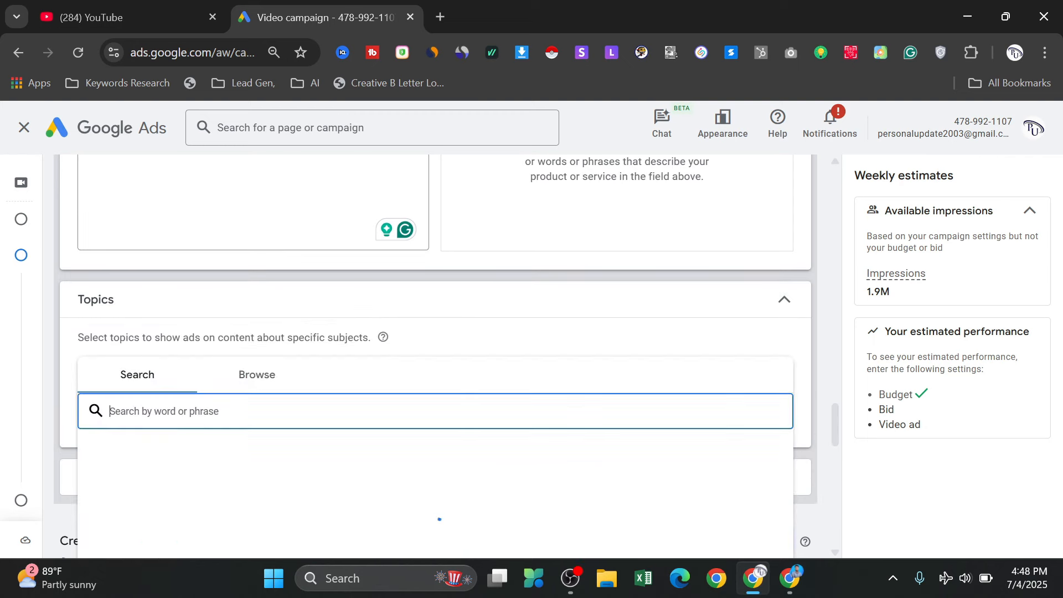
text(d)
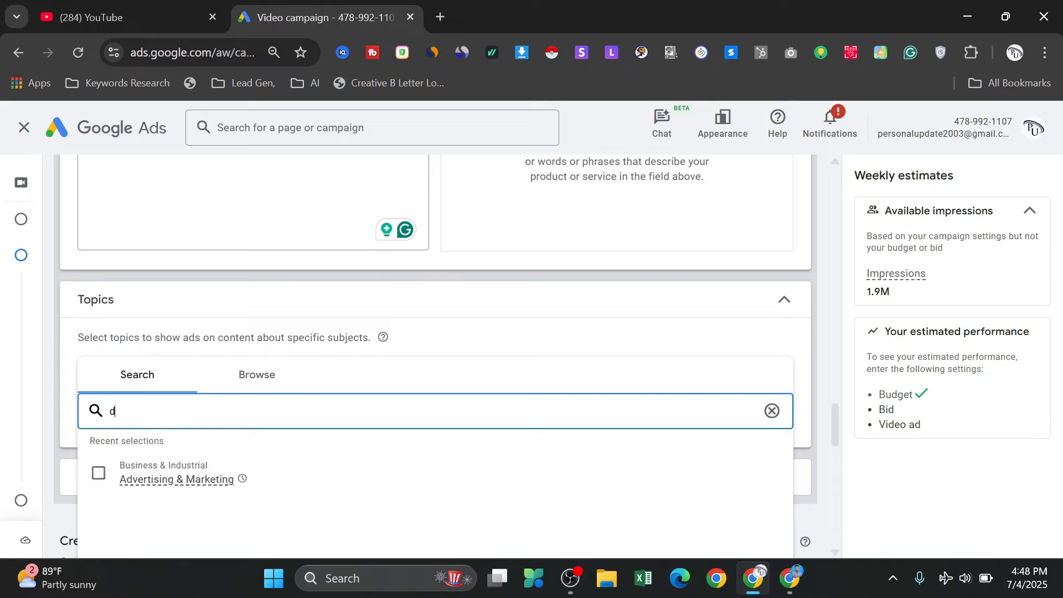
text(igital ma)
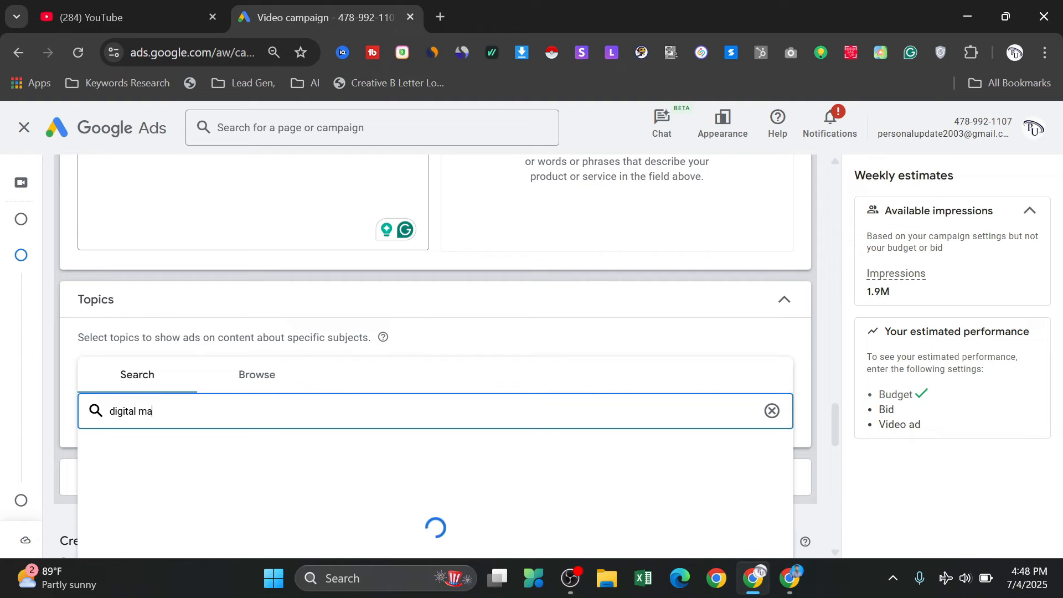
text(ke)
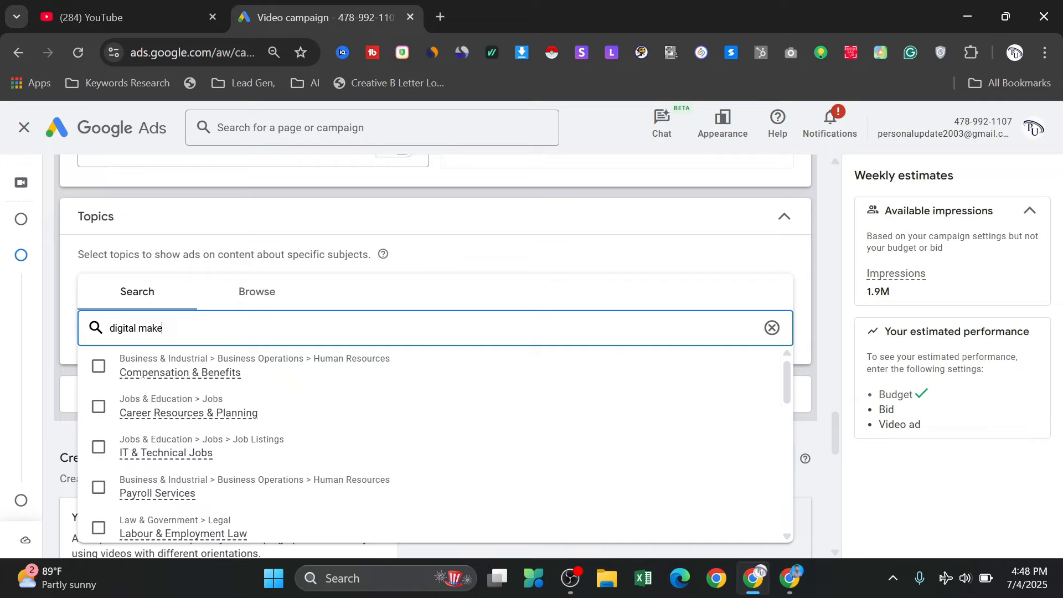
text(ting)
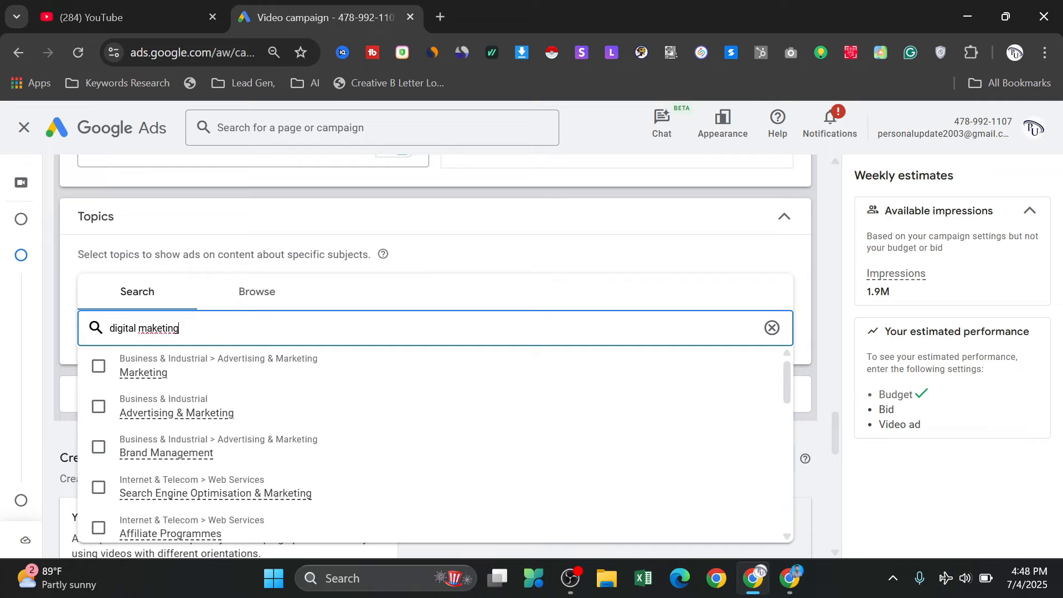
click(100, 368)
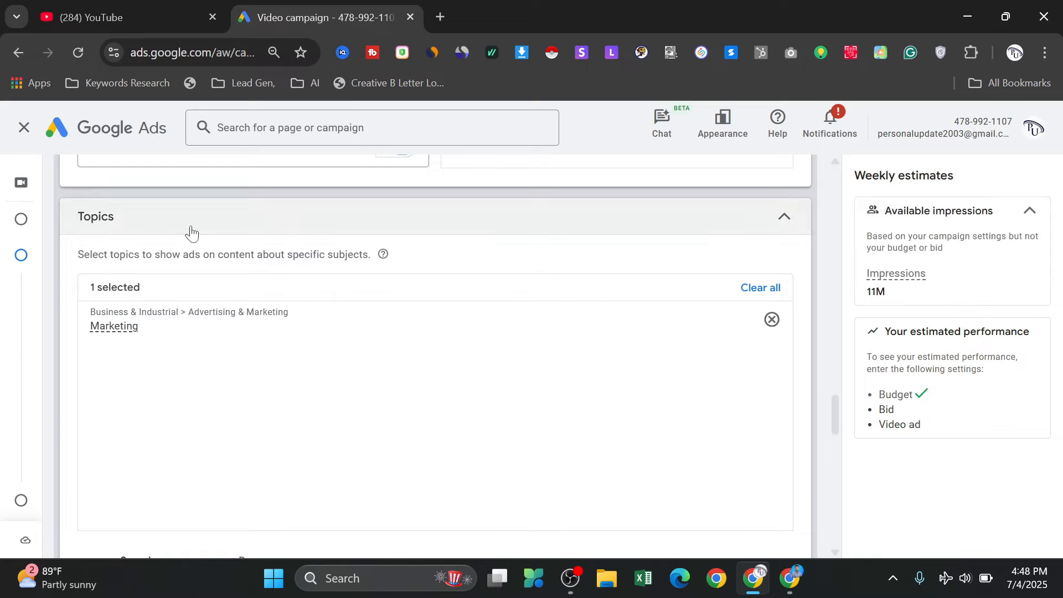
scroll(221, 309, down, 5)
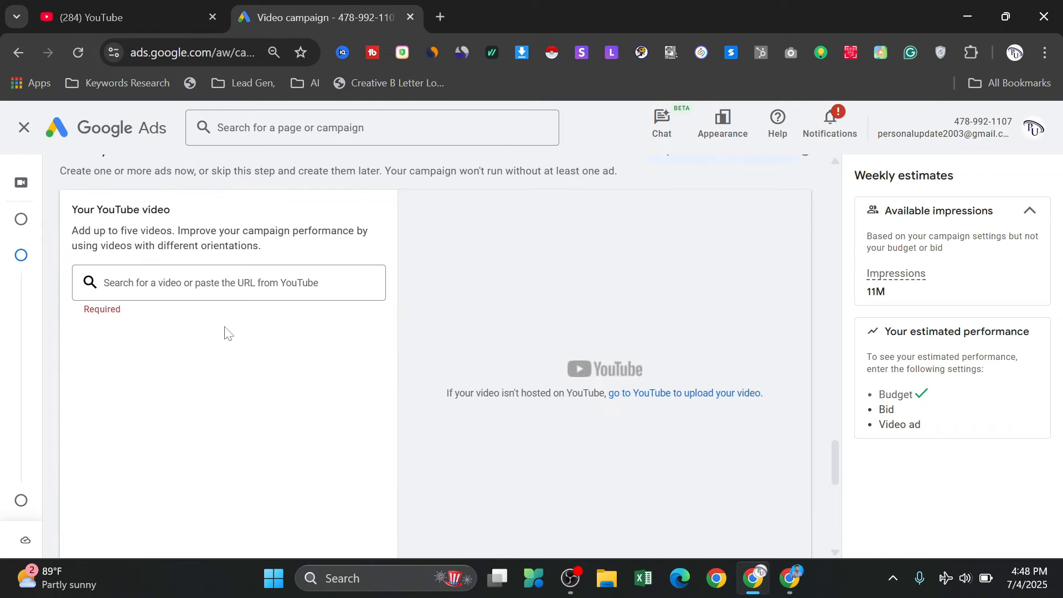
Add the Advertising & Marketing topic from the Business & Industrial recent selections and collapse the Topics section
scroll(228, 335, up, 4)
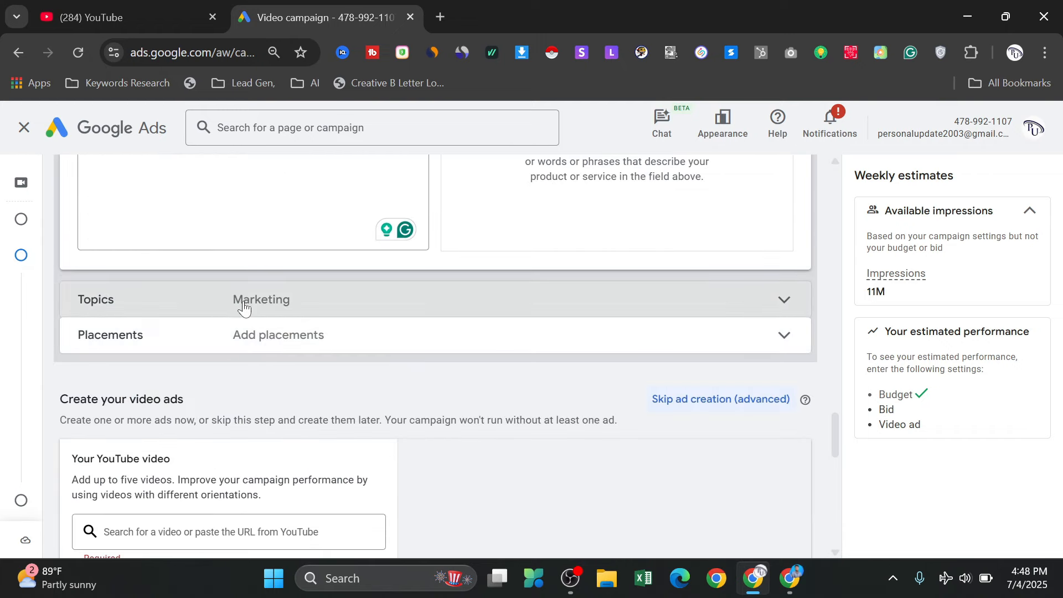
scroll(241, 310, up, 3)
click(318, 312)
scroll(193, 431, down, 4)
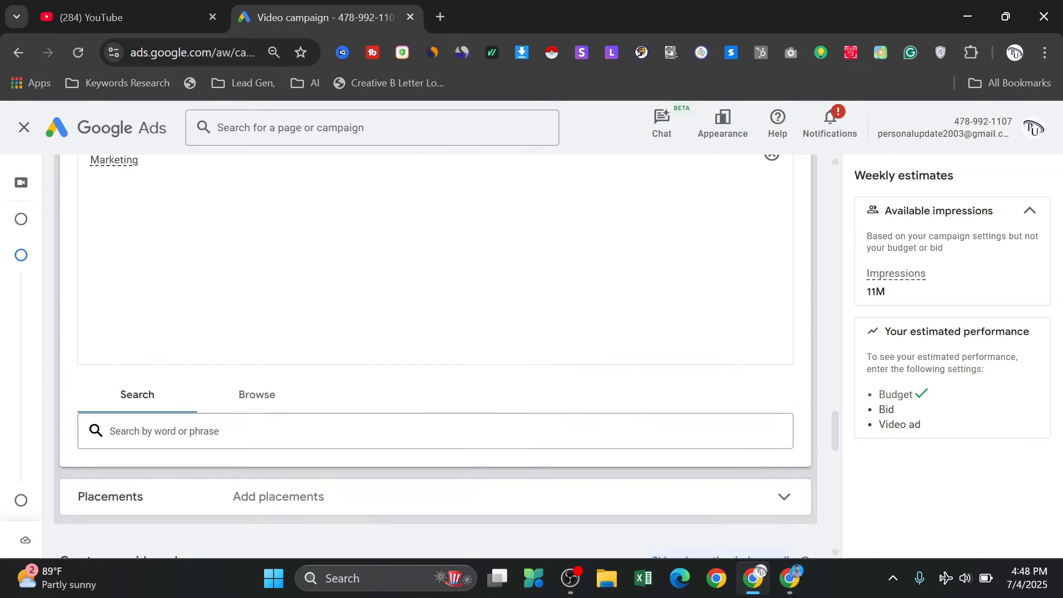
click(192, 431)
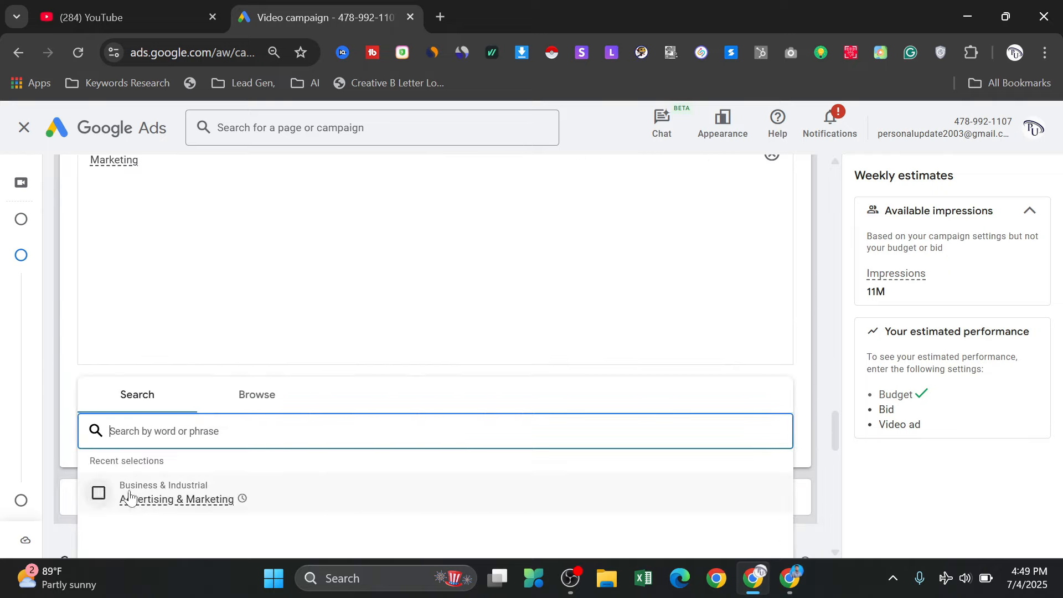
click(98, 495)
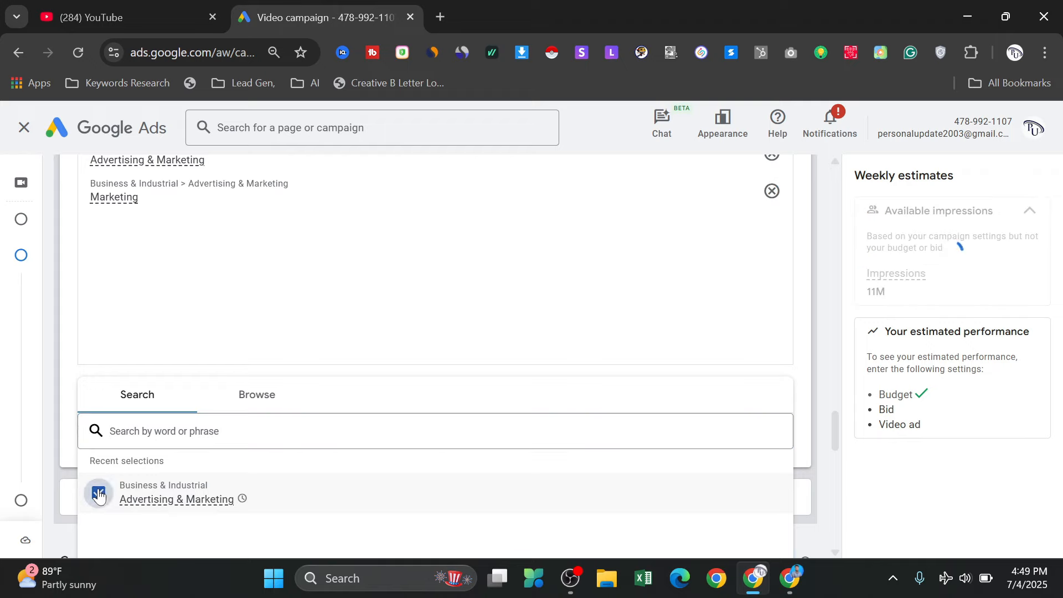
scroll(521, 424, up, 3)
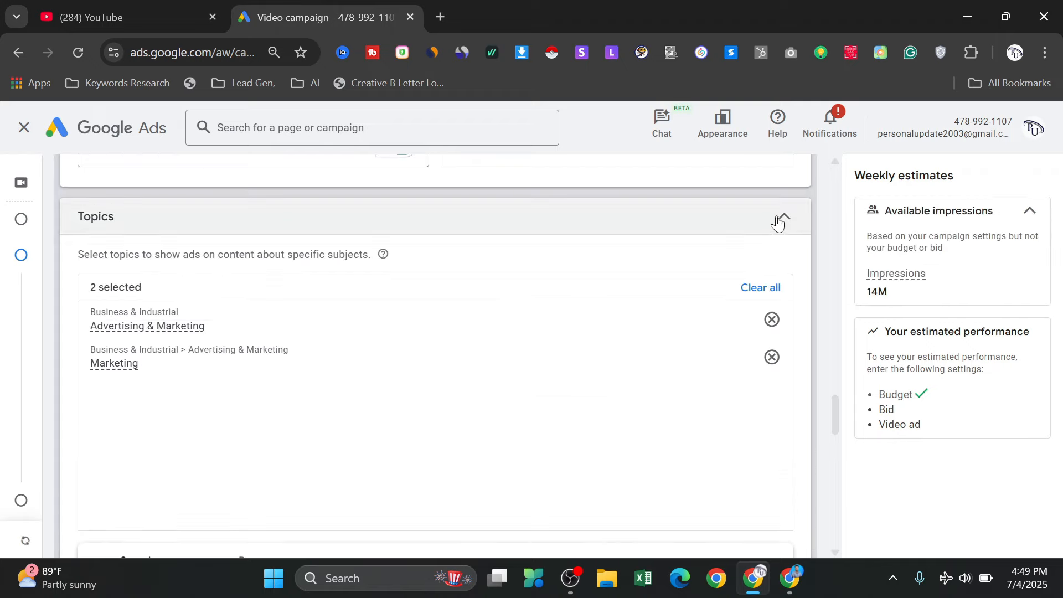
click(781, 220)
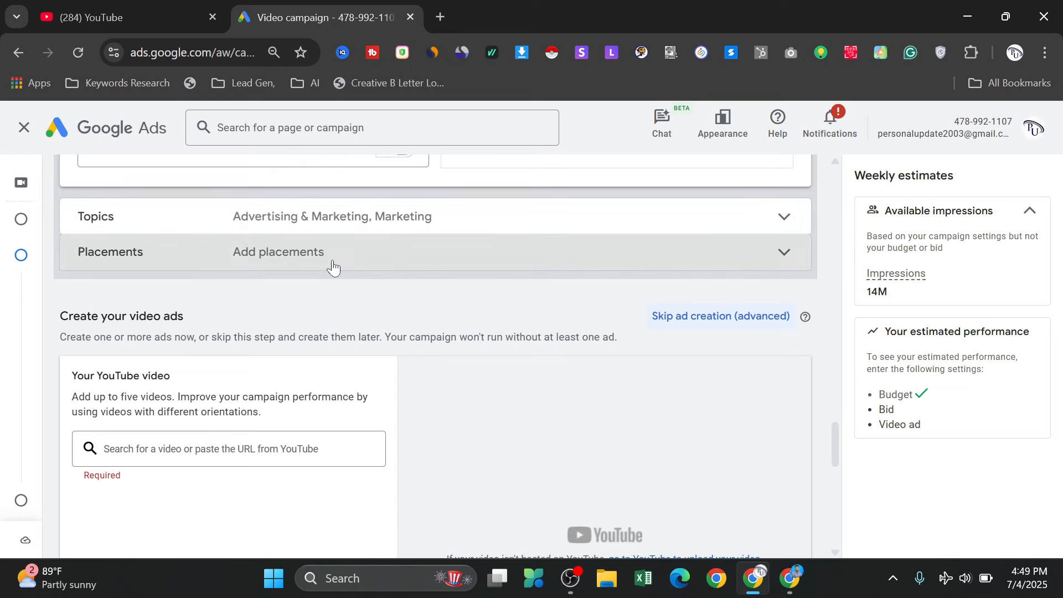
Look over the ad group's placement targeting options, including the YouTube channels category, without adding any placement
click(333, 267)
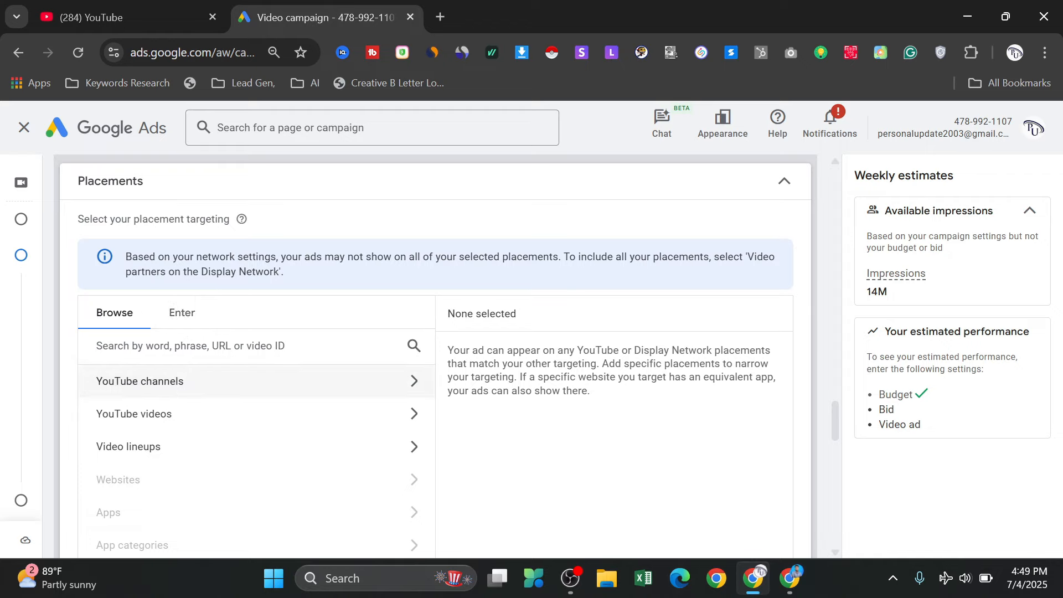
click(250, 381)
scroll(135, 327, up, 1)
scroll(194, 318, down, 1)
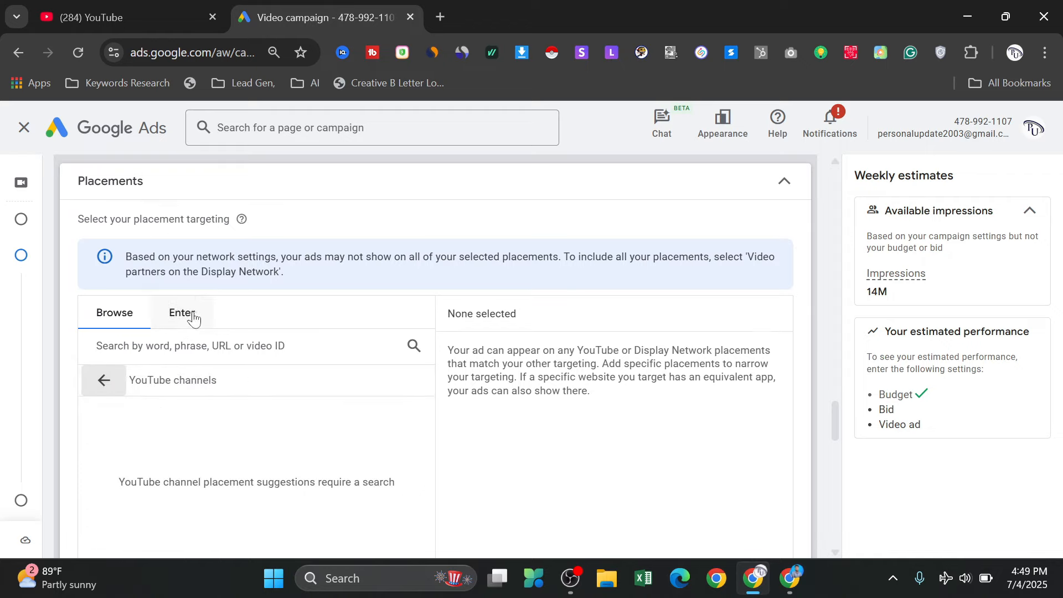
scroll(193, 318, down, 7)
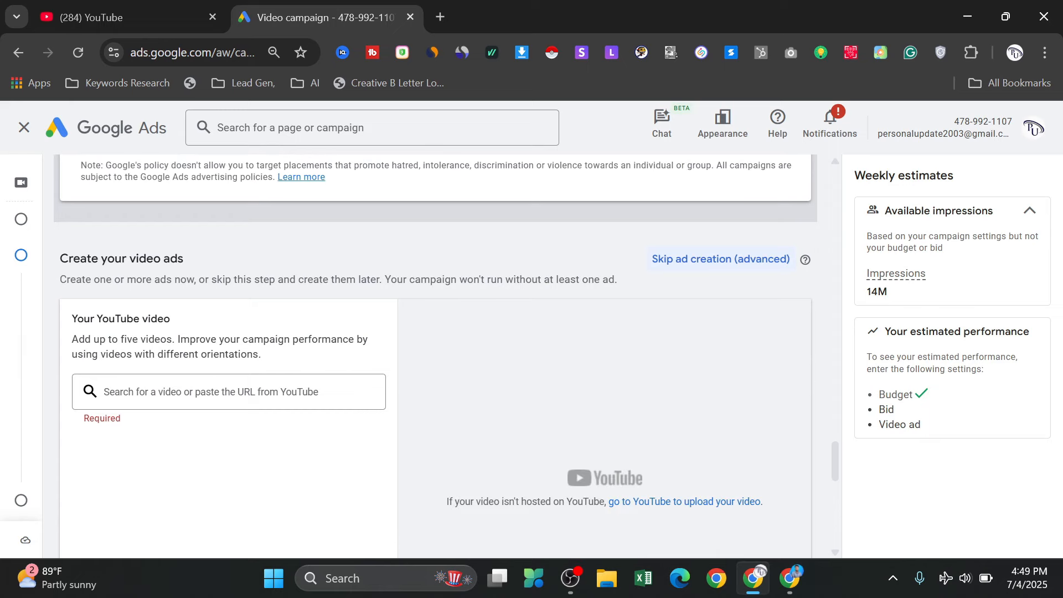
scroll(158, 310, down, 1)
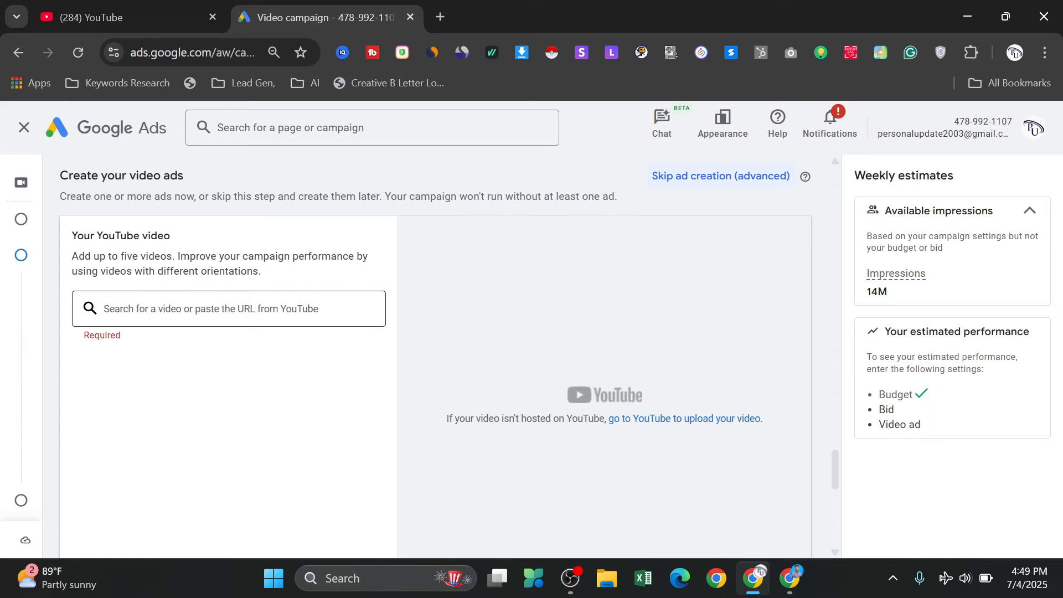
scroll(153, 312, up, 1)
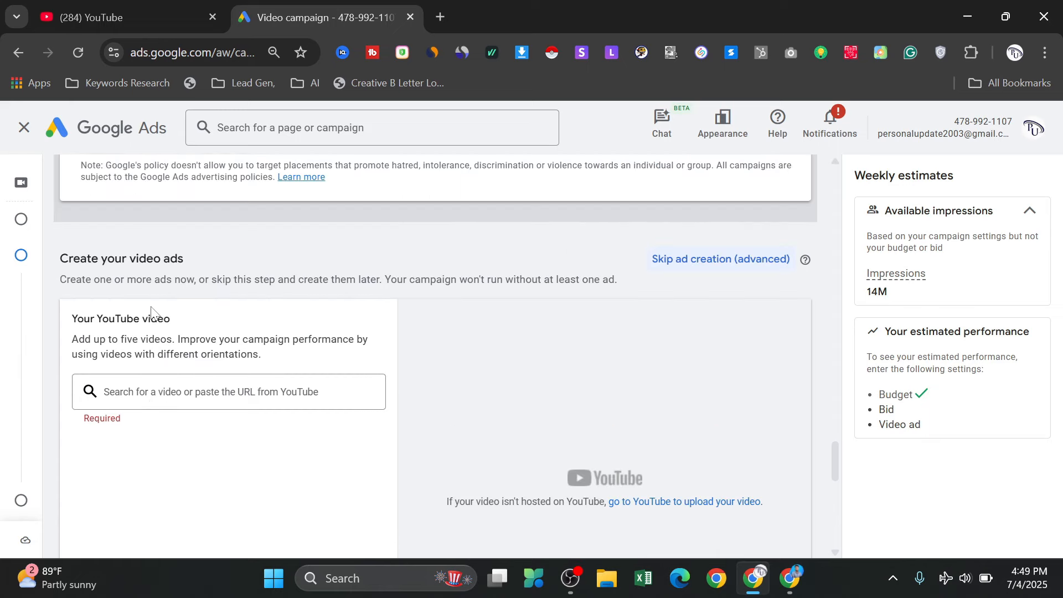
Switch to YouTube, search for the advertiser's channel by name and open the channel that teaches digital marketing
click(179, 391)
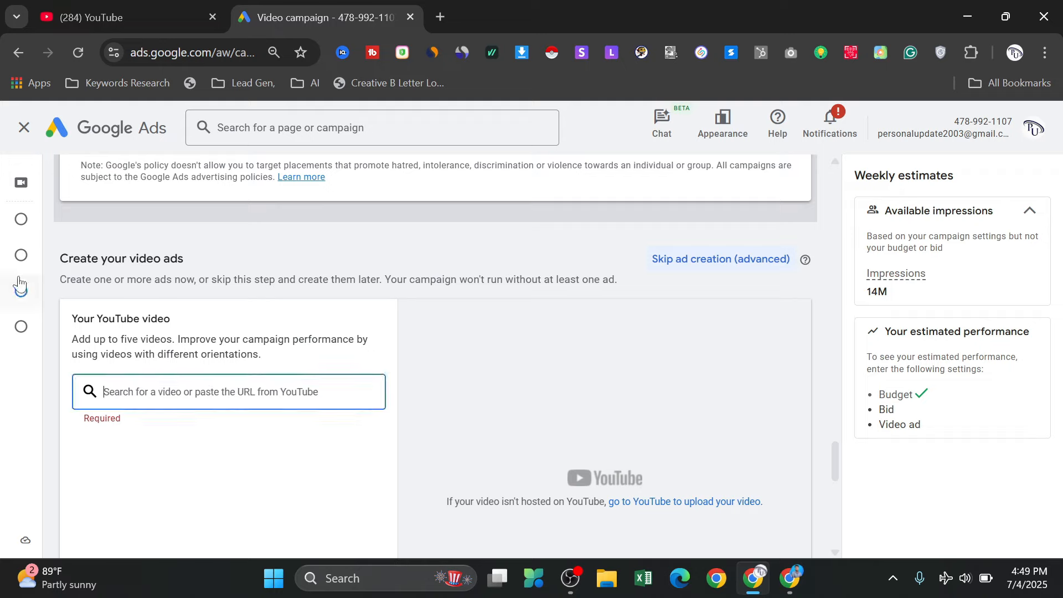
click(21, 287)
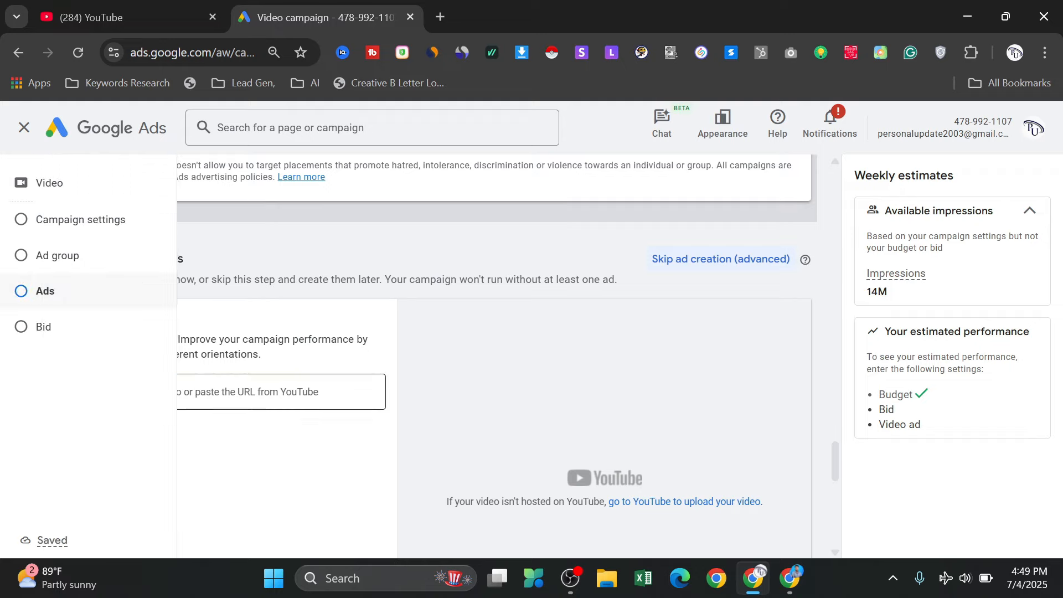
click(91, 19)
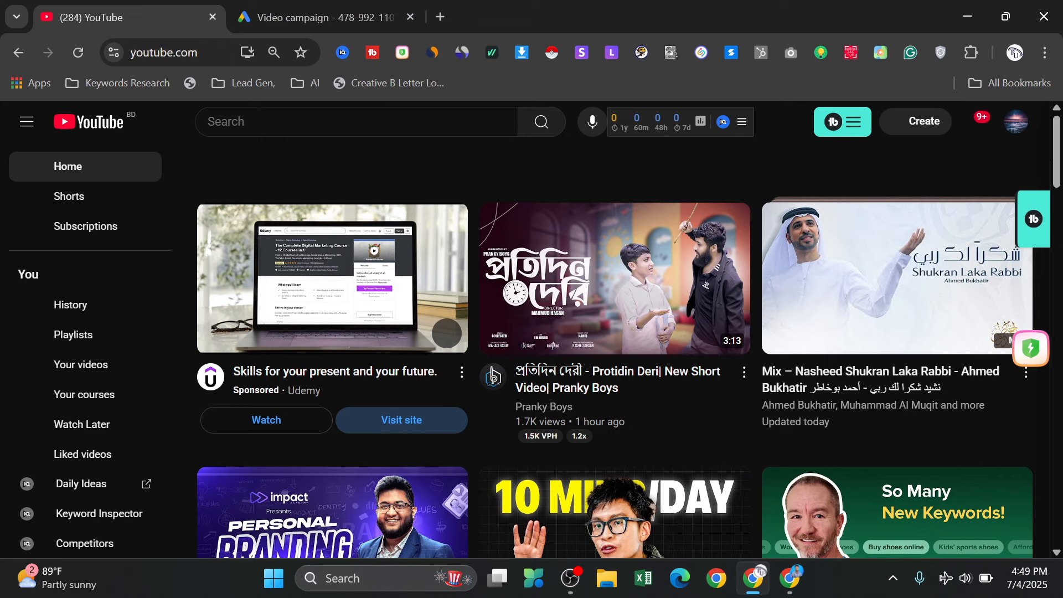
click(278, 121)
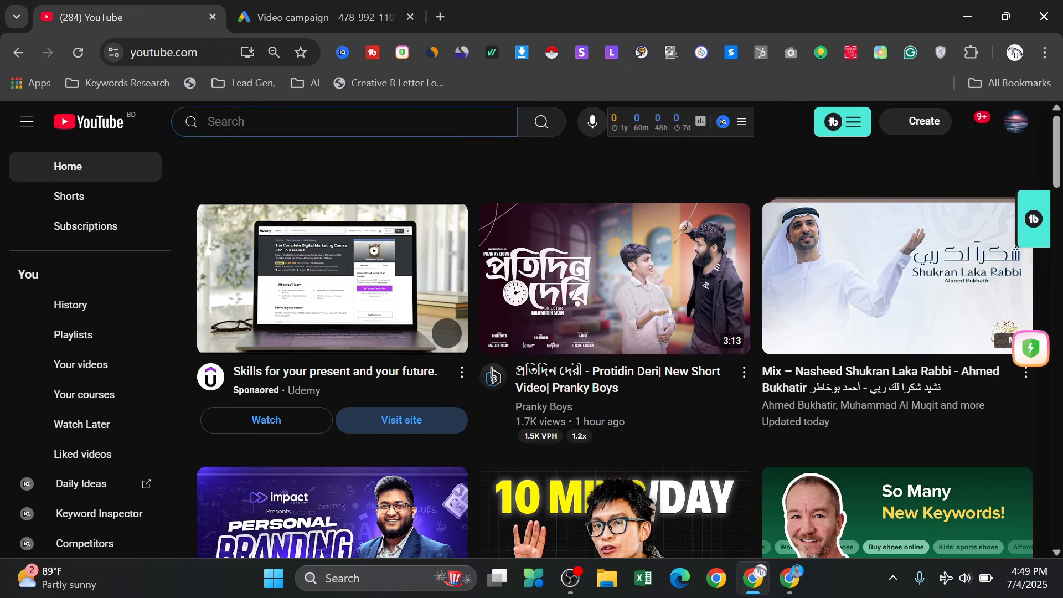
text(shami)
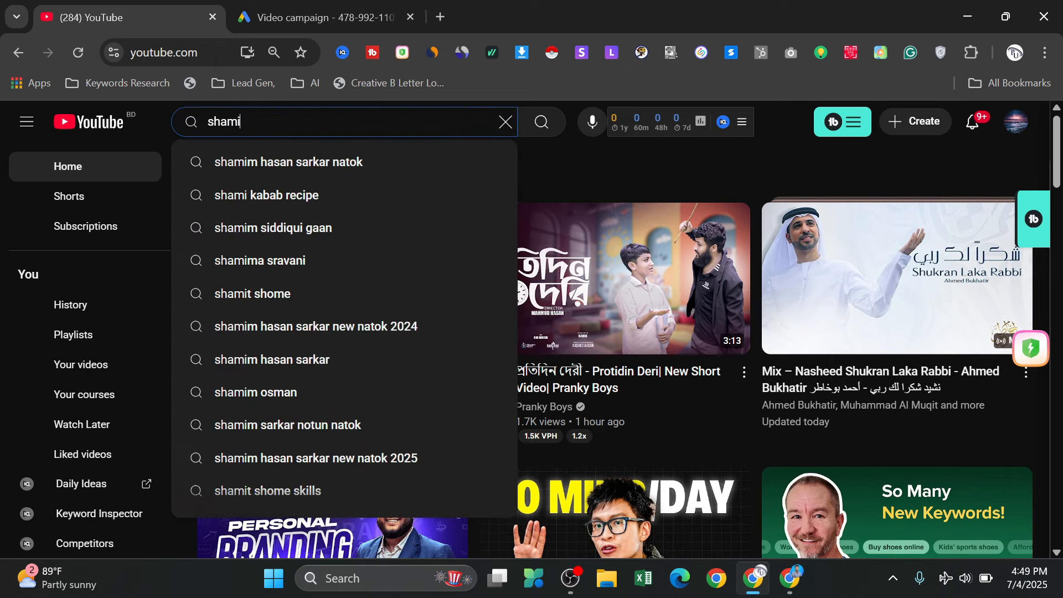
text(ul islam)
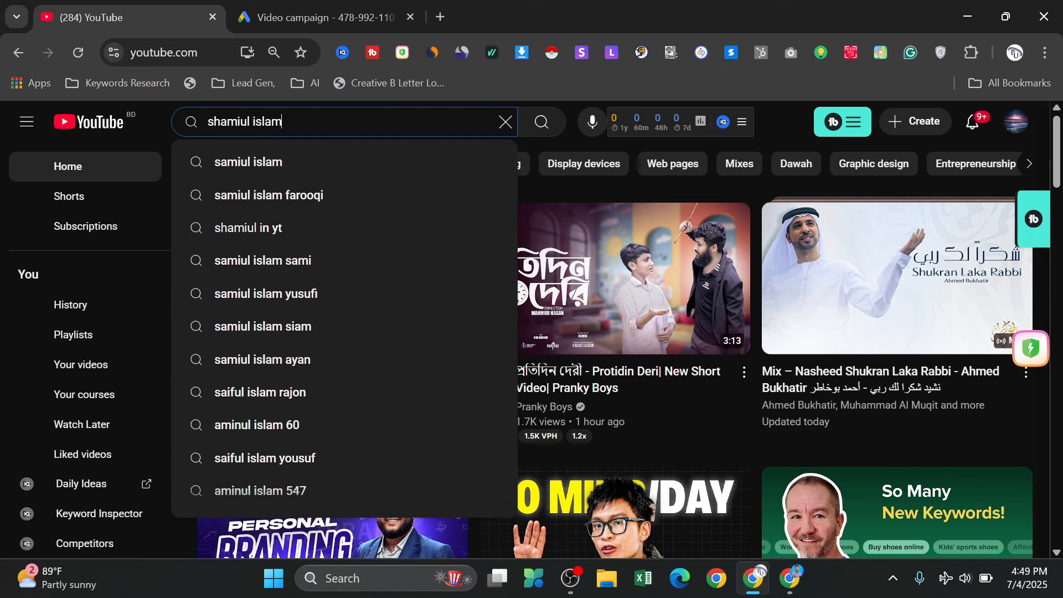
key(Return)
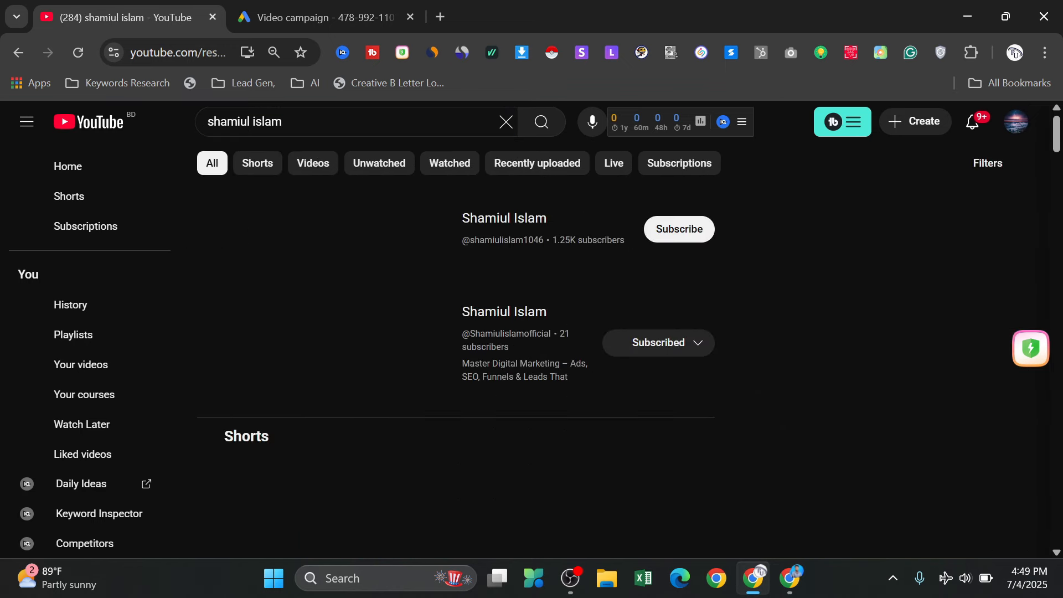
click(334, 322)
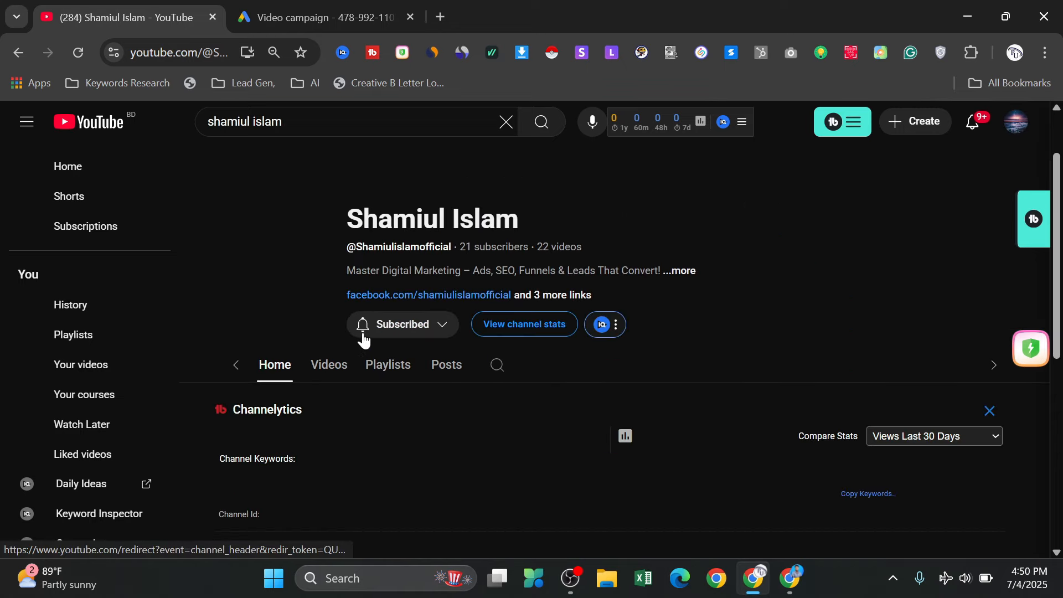
Open the channel's 12:07 Google Ads video and add it to the campaign's video ads in Google Ads by its URL
scroll(308, 338, down, 3)
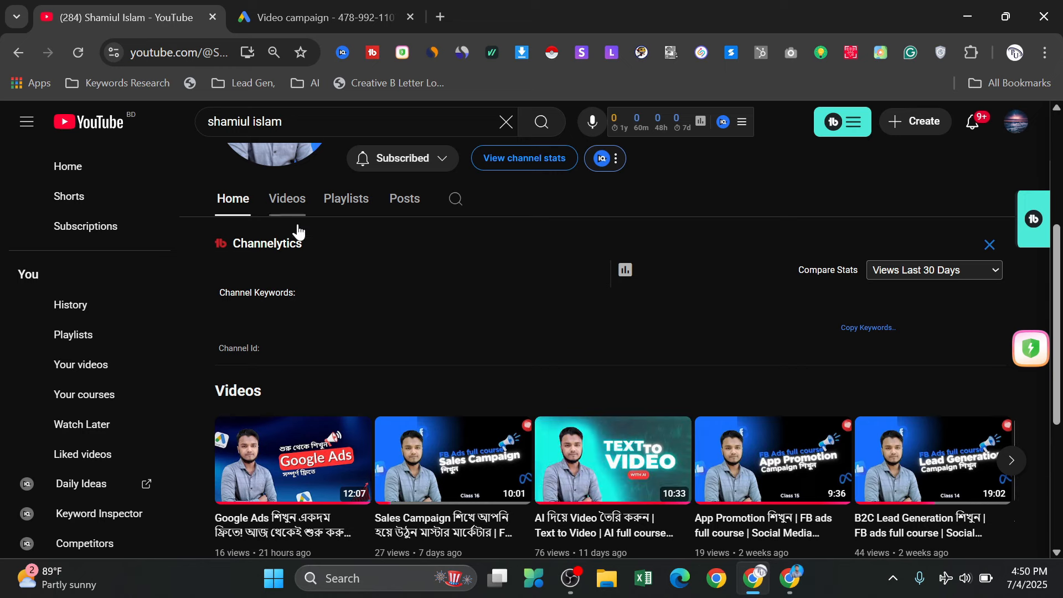
click(333, 473)
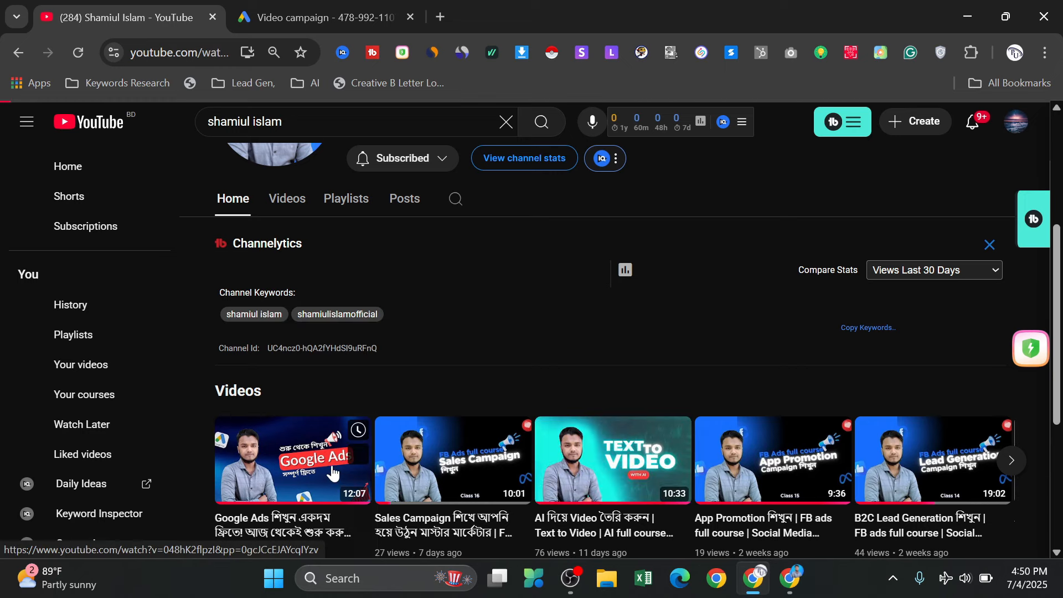
scroll(427, 320, down, 3)
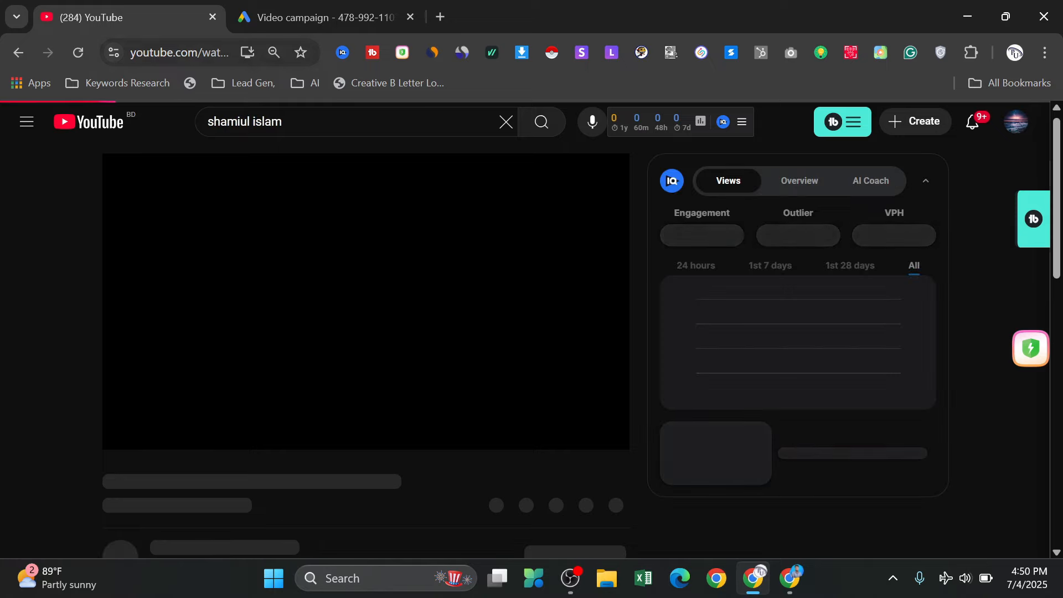
click(172, 55)
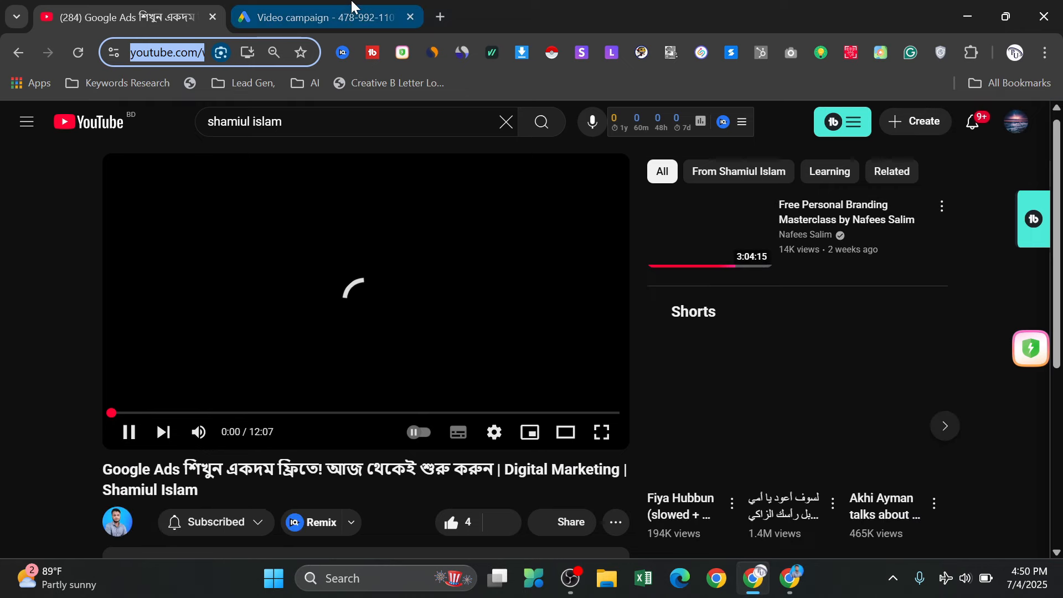
click(333, 17)
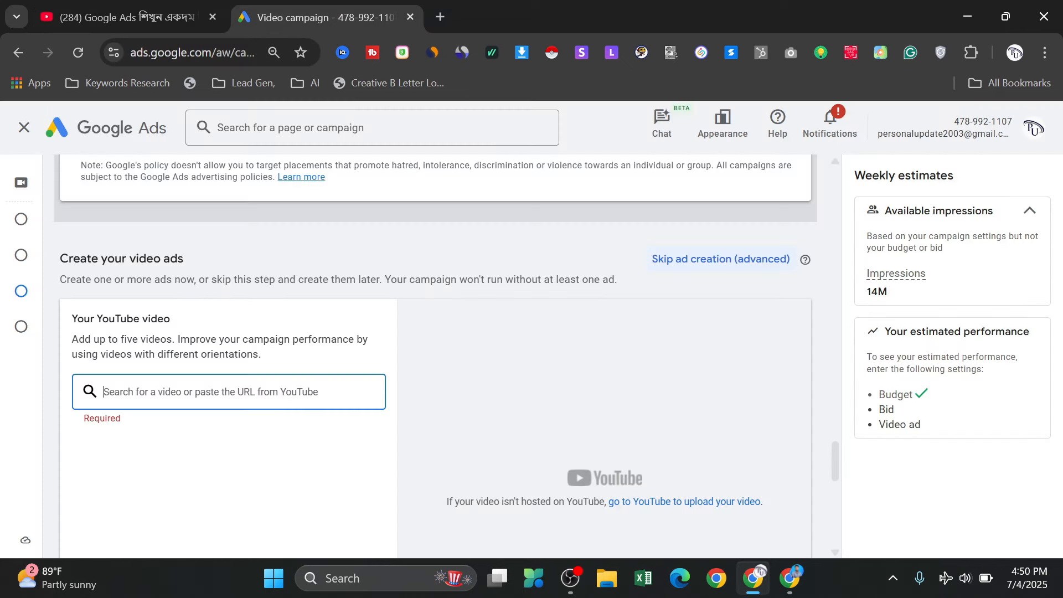
text(https://www.youtube.com/watch?v=048hK2flpzI)
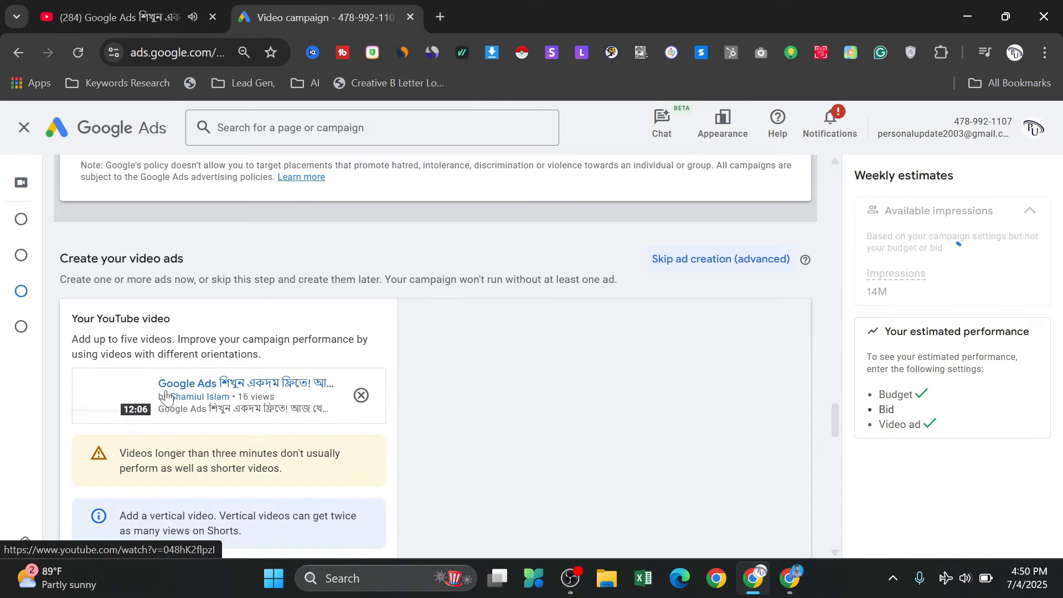
Mute the computer's sound and pause the video playing on YouTube, ending back in Google Ads
key(XF86AudioMute)
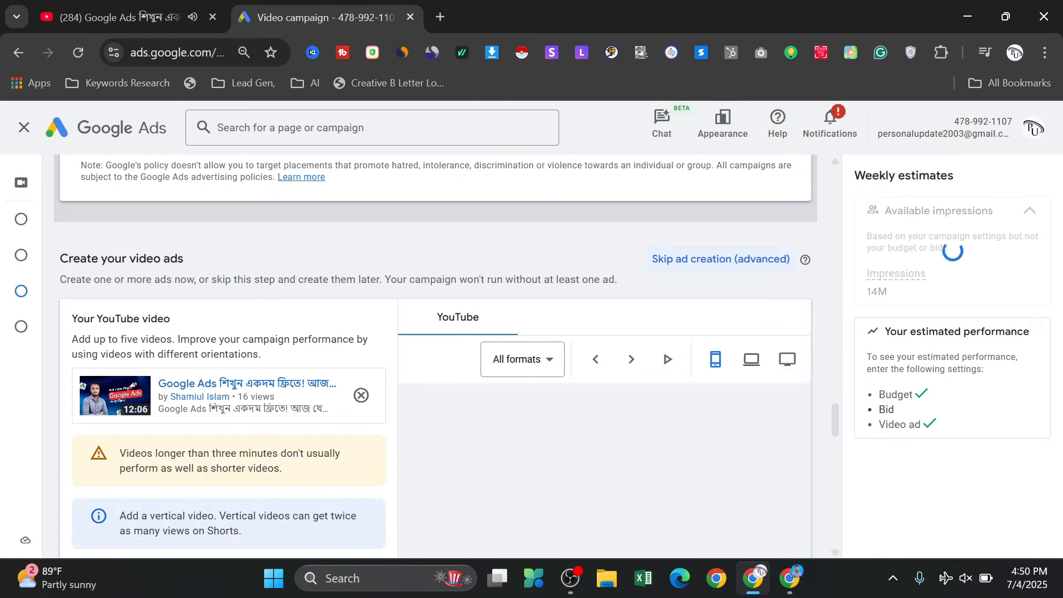
click(199, 24)
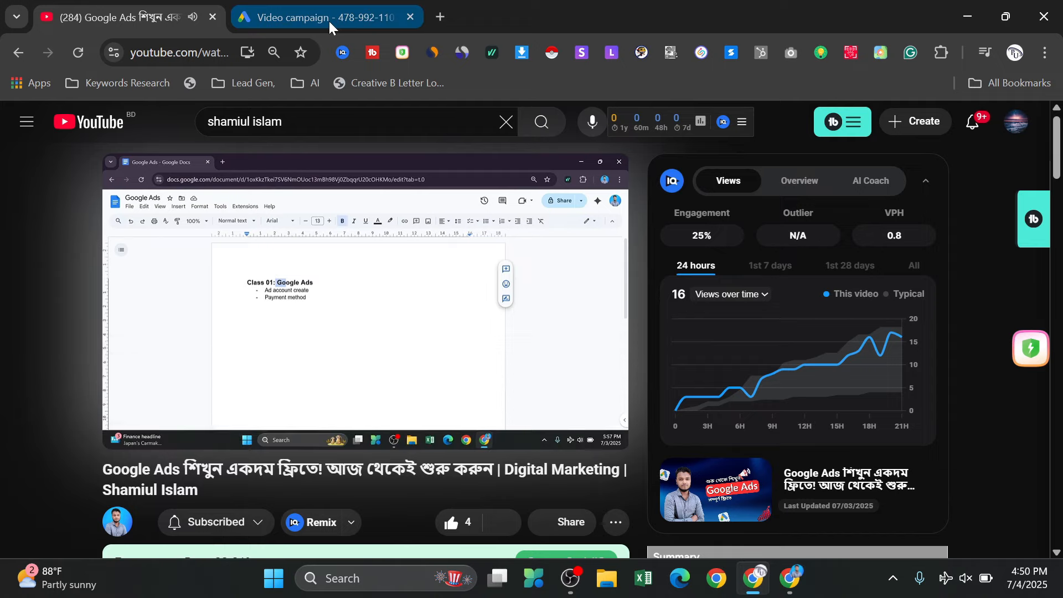
click(328, 19)
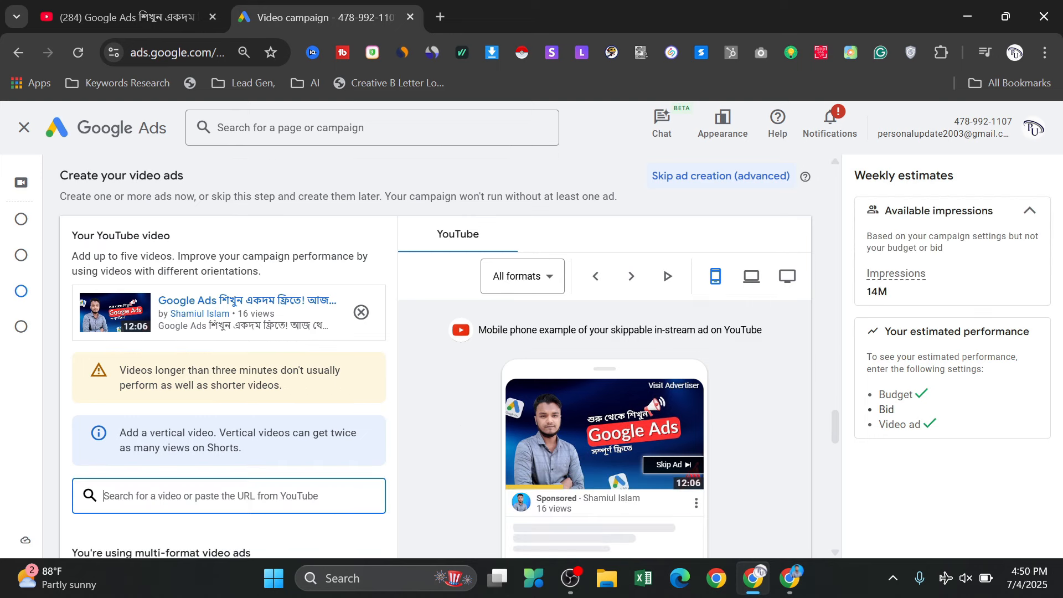
drag(129, 370, 170, 370)
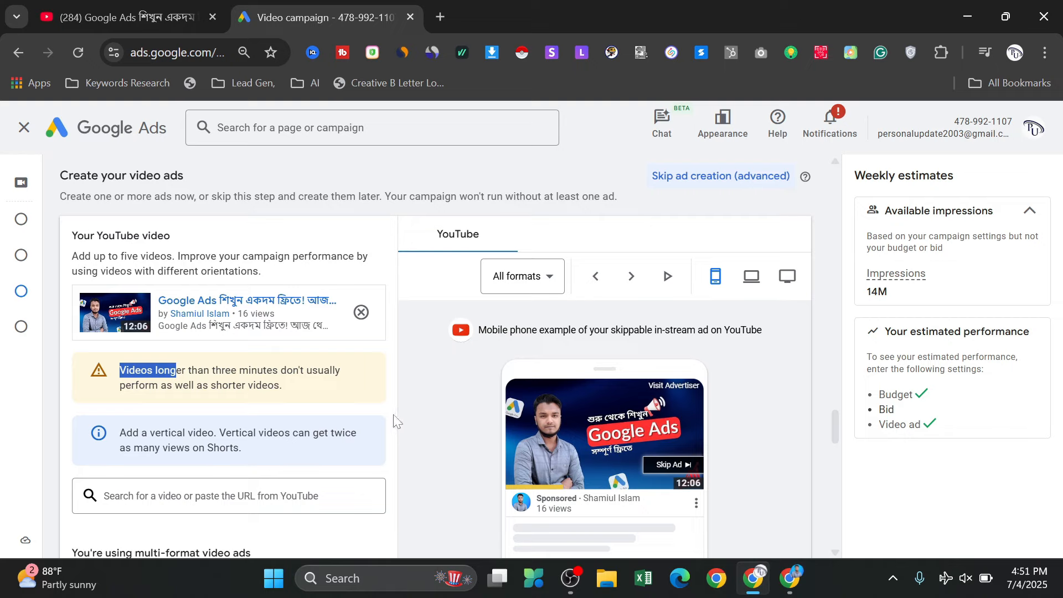
click(430, 365)
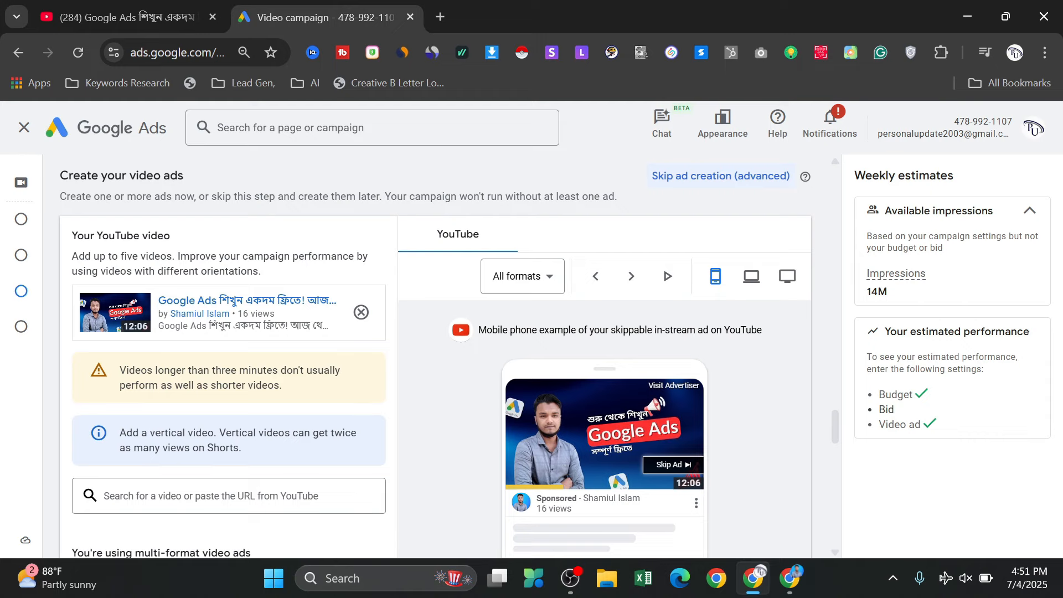
scroll(449, 379, down, 3)
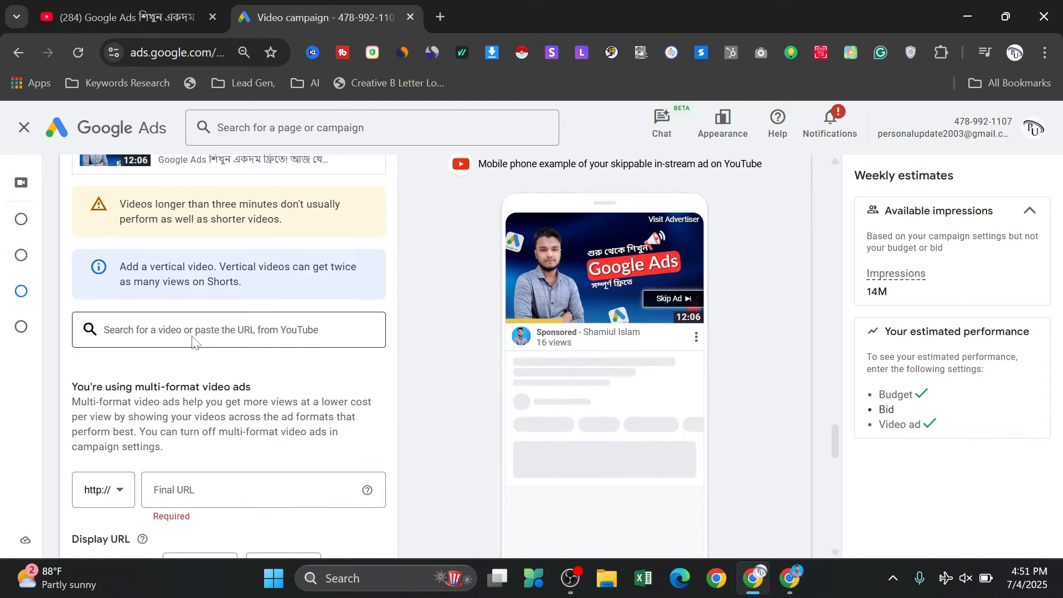
scroll(249, 326, down, 3)
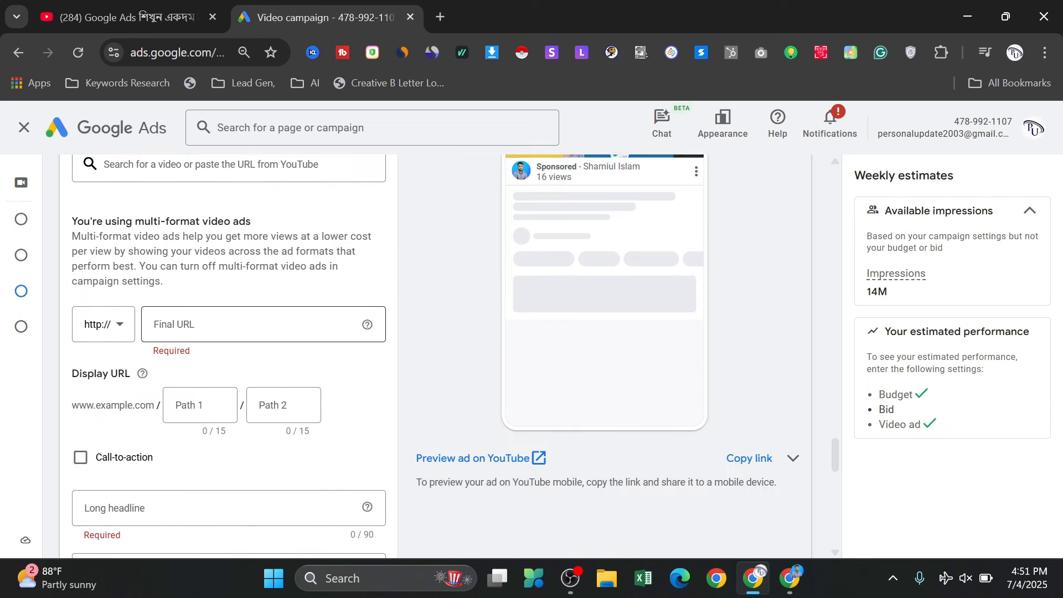
click(249, 324)
text(www.youtube.com/watch?v=048hK2flpzI)
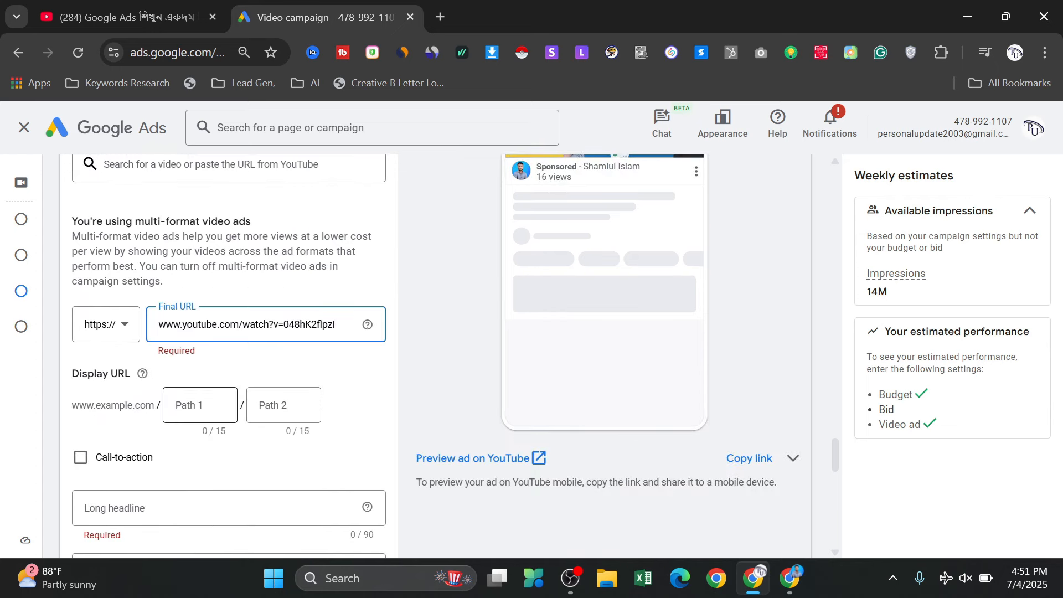
Set the video ad's display URL paths to "digital" and "marketing"
click(204, 411)
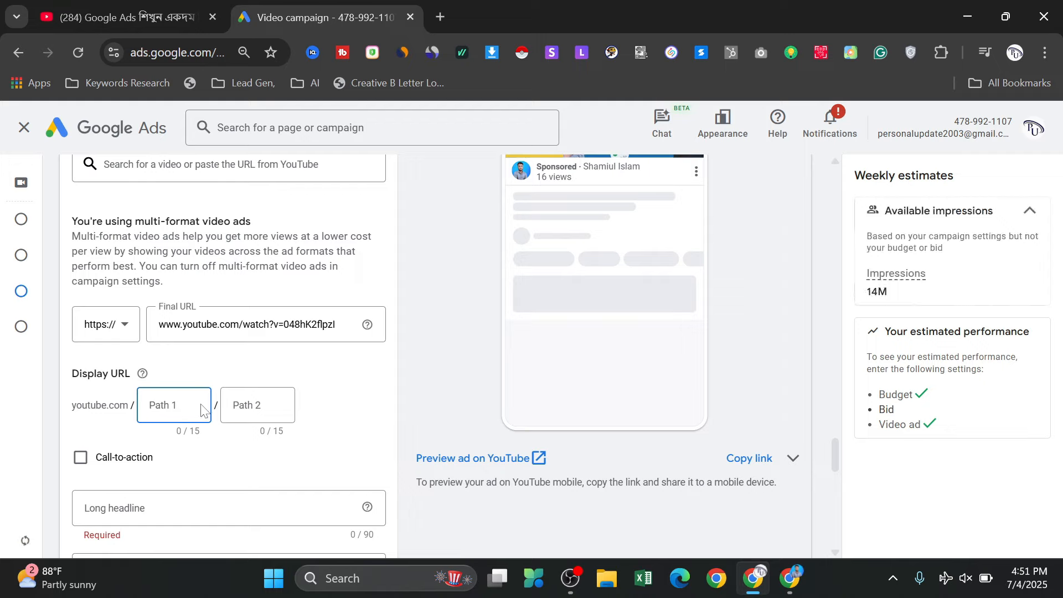
text(digit)
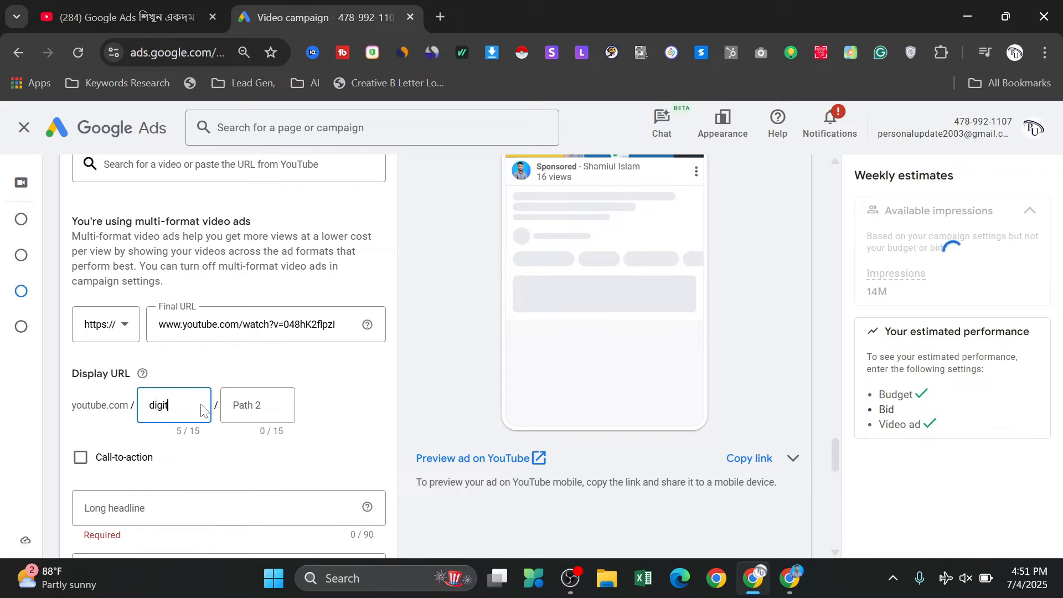
text(al)
click(283, 417)
text(m)
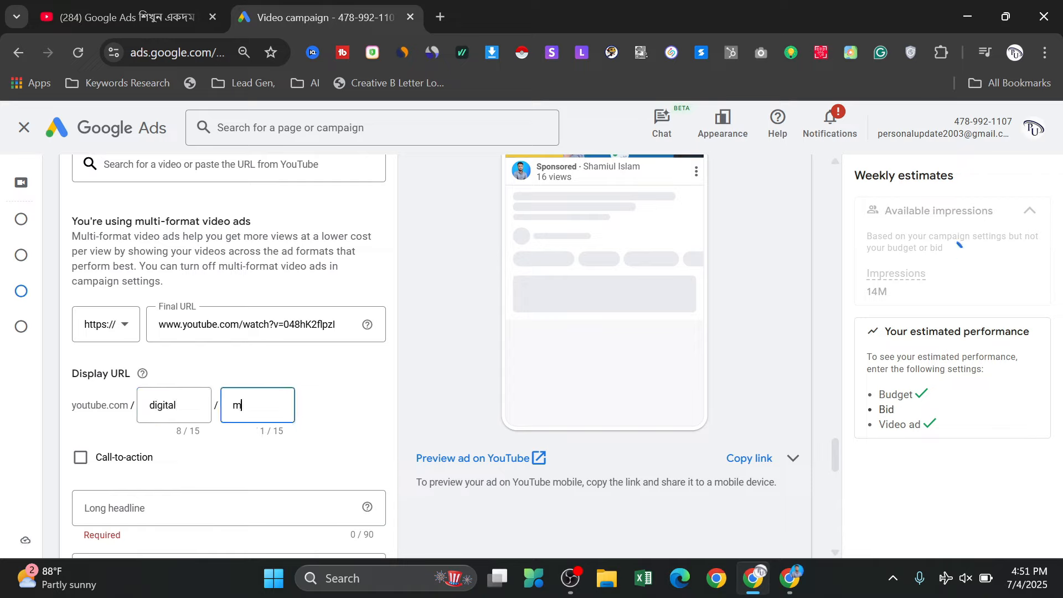
text(arketing)
Enable the call-to-action for the video ad and choose Subscribe as its text
scroll(251, 399, down, 1)
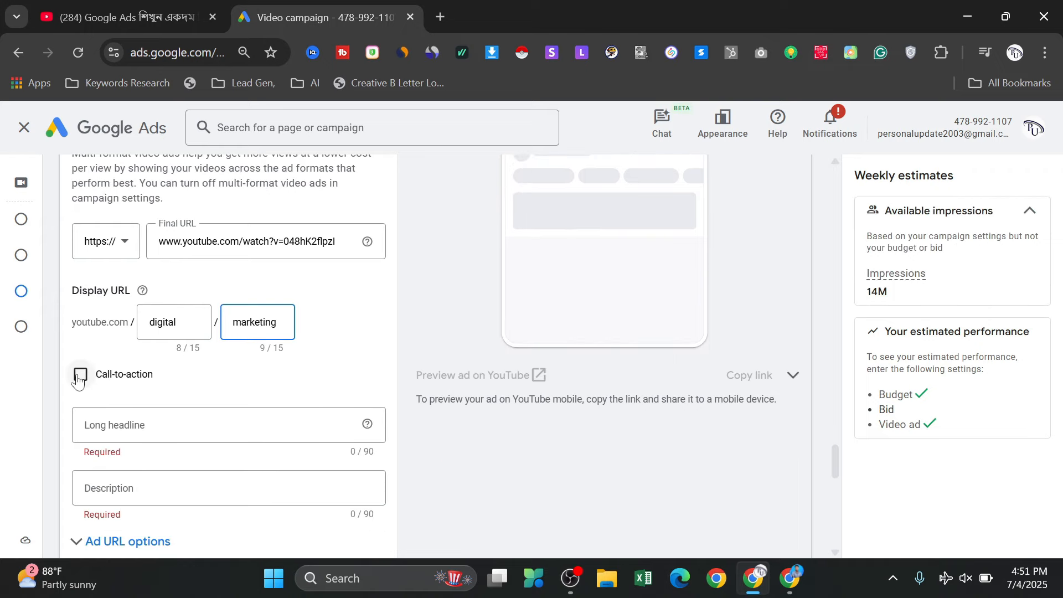
click(79, 376)
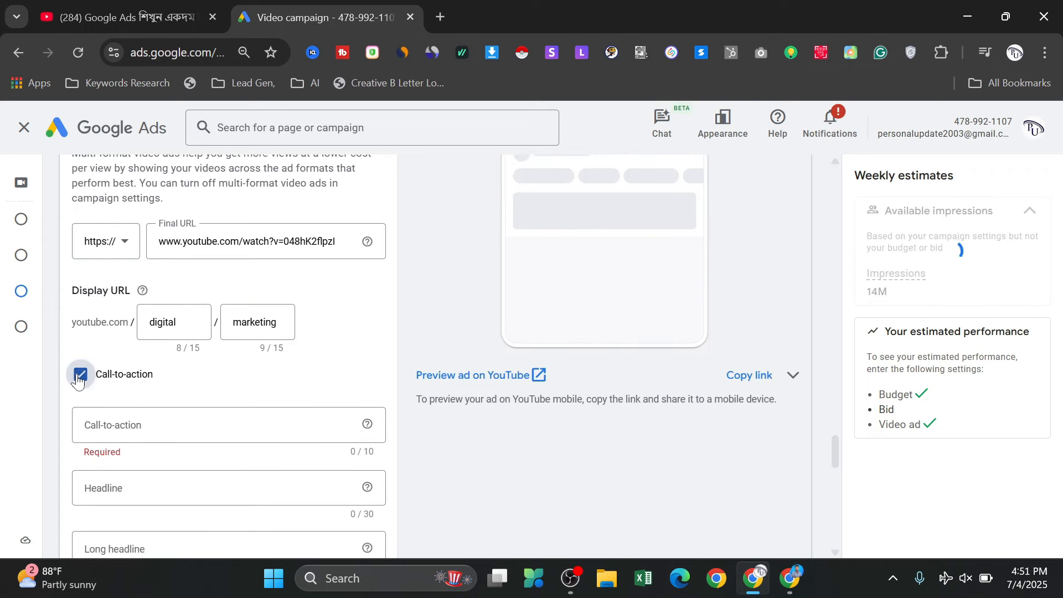
click(286, 425)
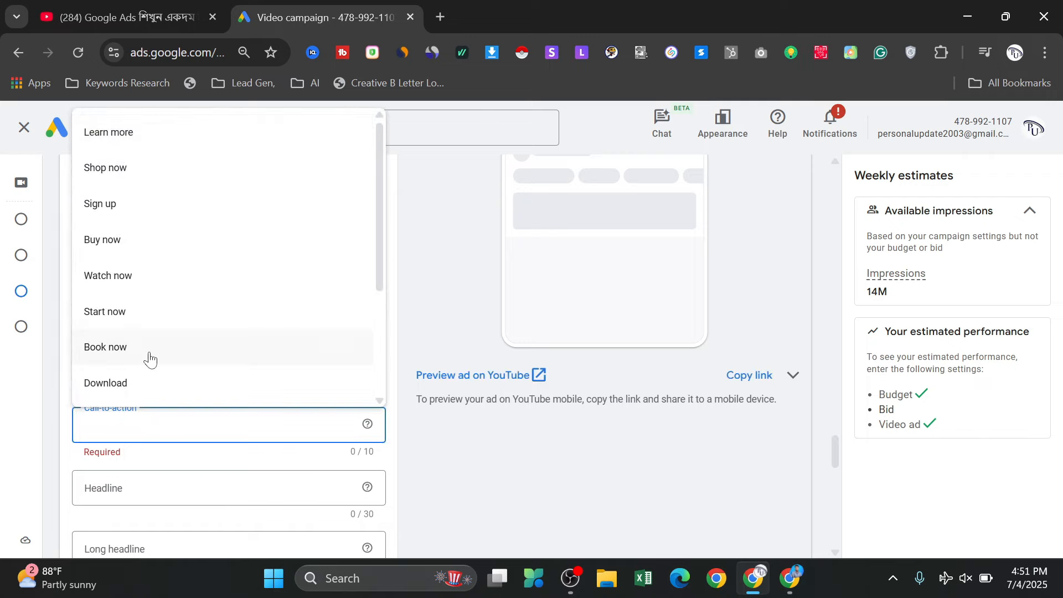
scroll(145, 297, down, 2)
scroll(145, 299, down, 2)
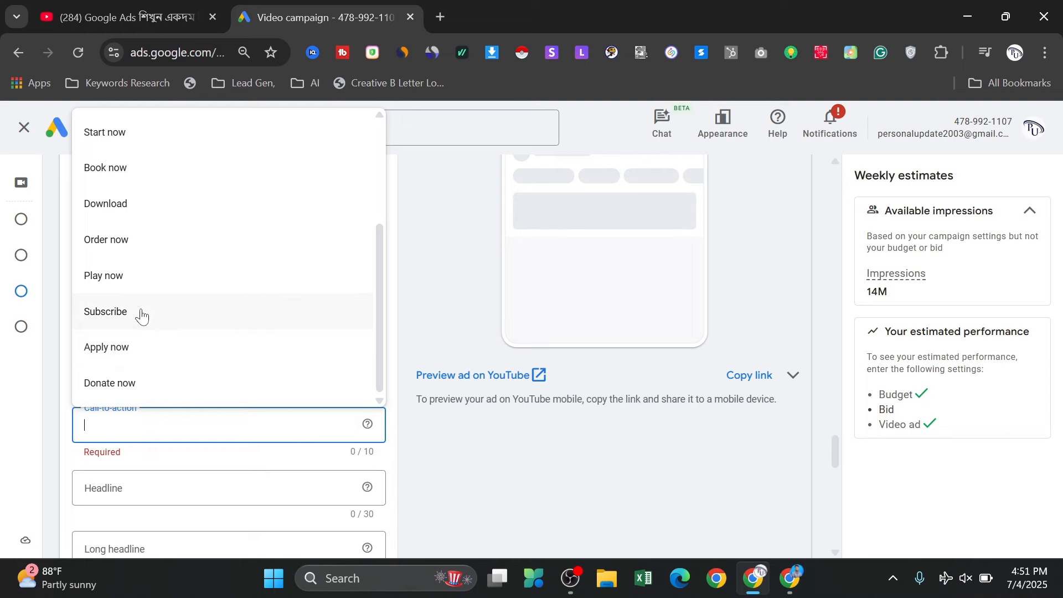
click(142, 315)
Enter "google ads" as the video ad's headline
scroll(172, 421, down, 3)
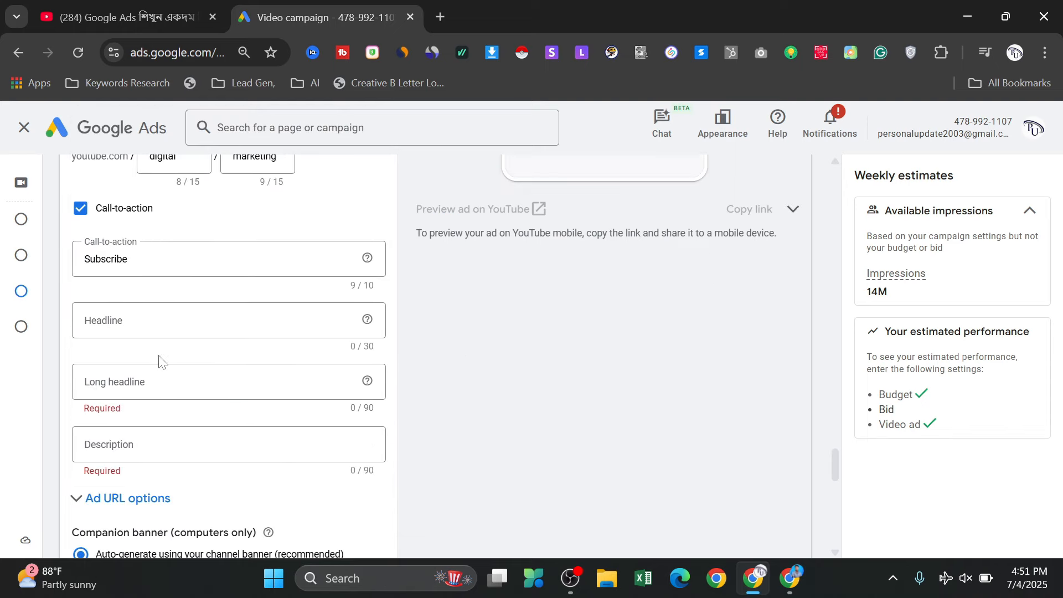
click(158, 324)
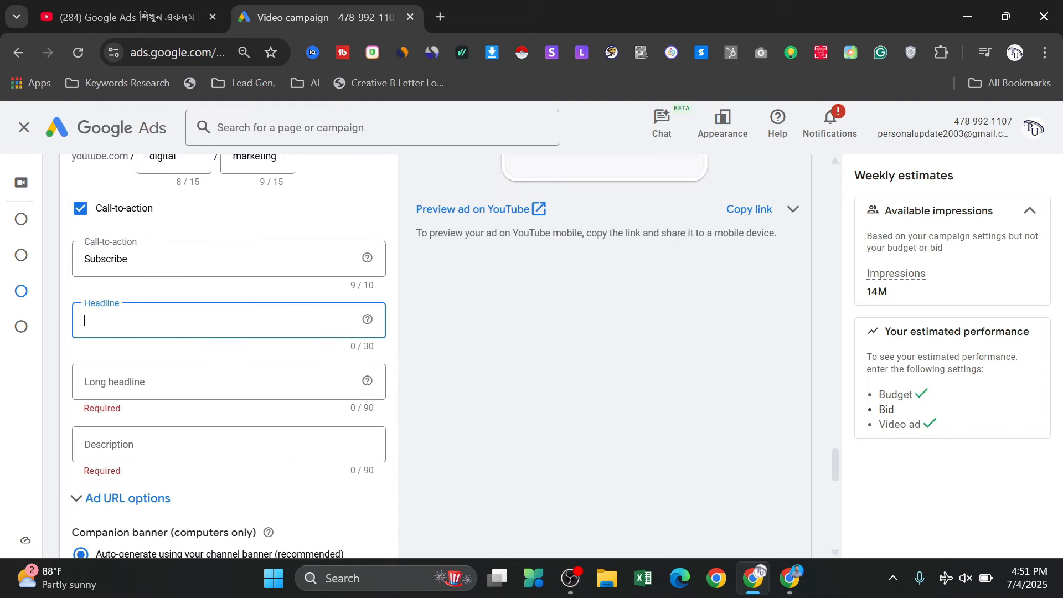
text(google ads)
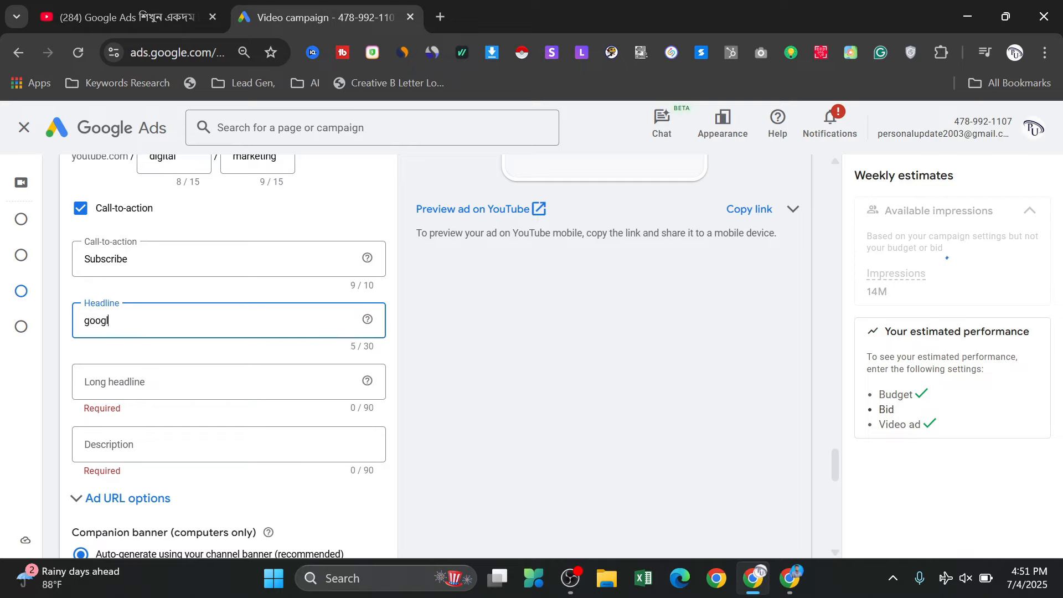
Copy "Google Ads শিখুন" from the video's title on YouTube and use it as the long headline in Google Ads
click(145, 394)
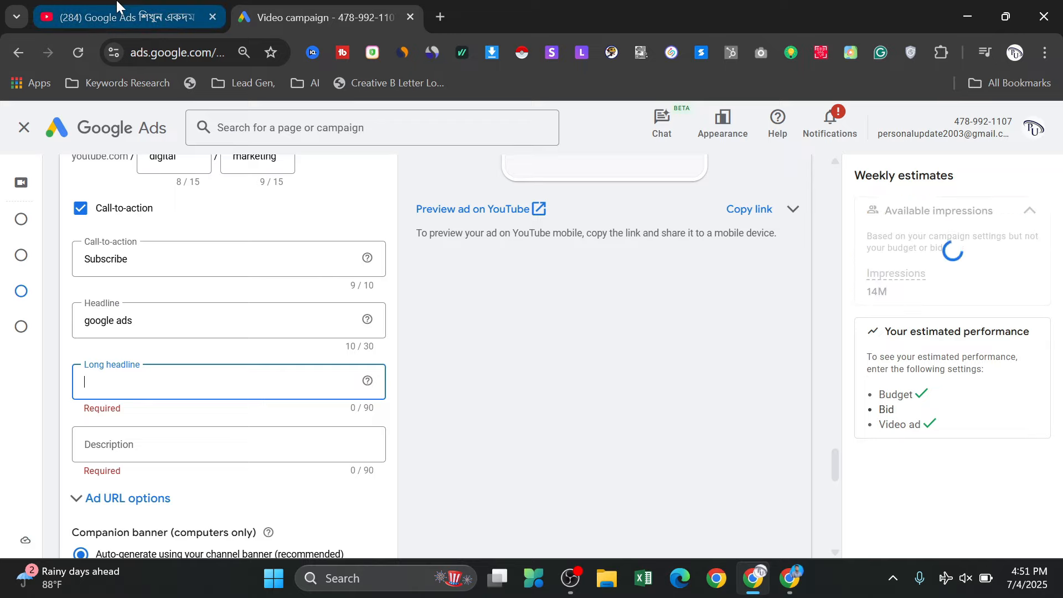
click(122, 17)
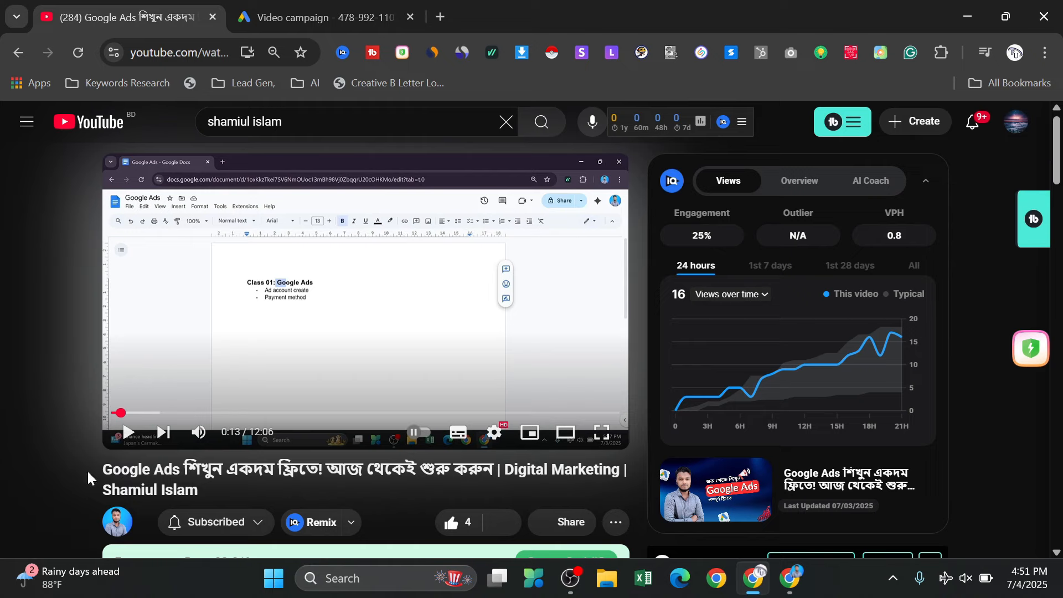
drag(92, 477, 200, 470)
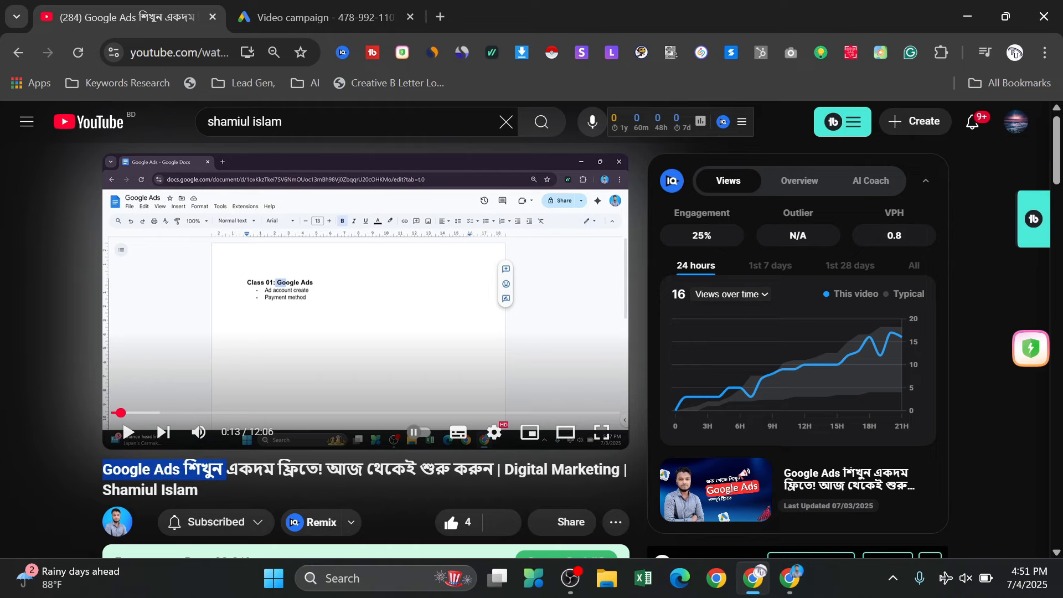
click(316, 17)
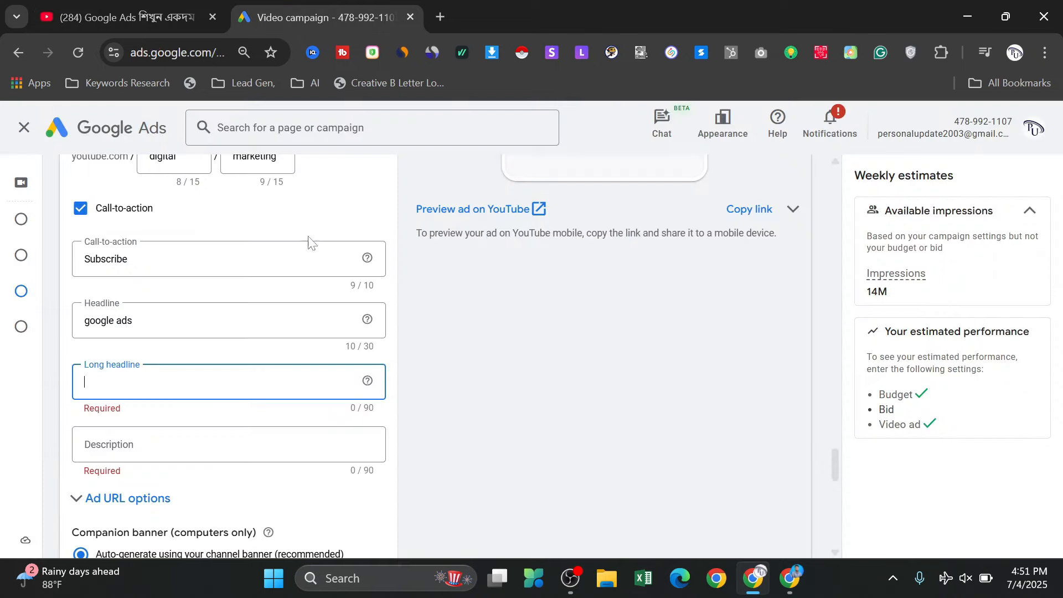
text(Google Ads শিখুন)
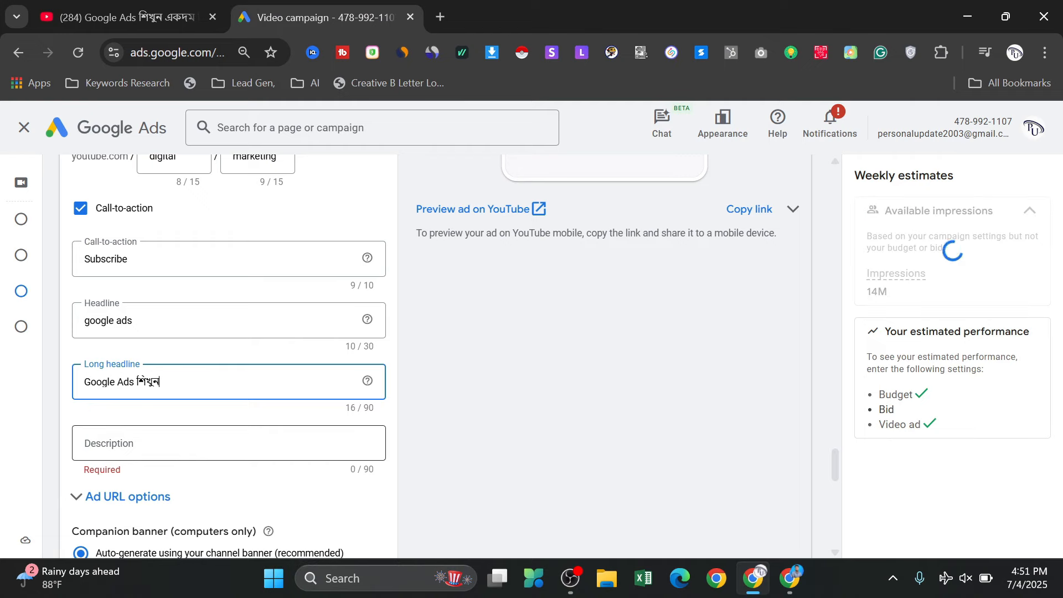
Copy "Google Ads শিখুন একদম ফ্রিতে!" from the YouTube video's title and paste it as the ad's description in Google Ads
key(Tab)
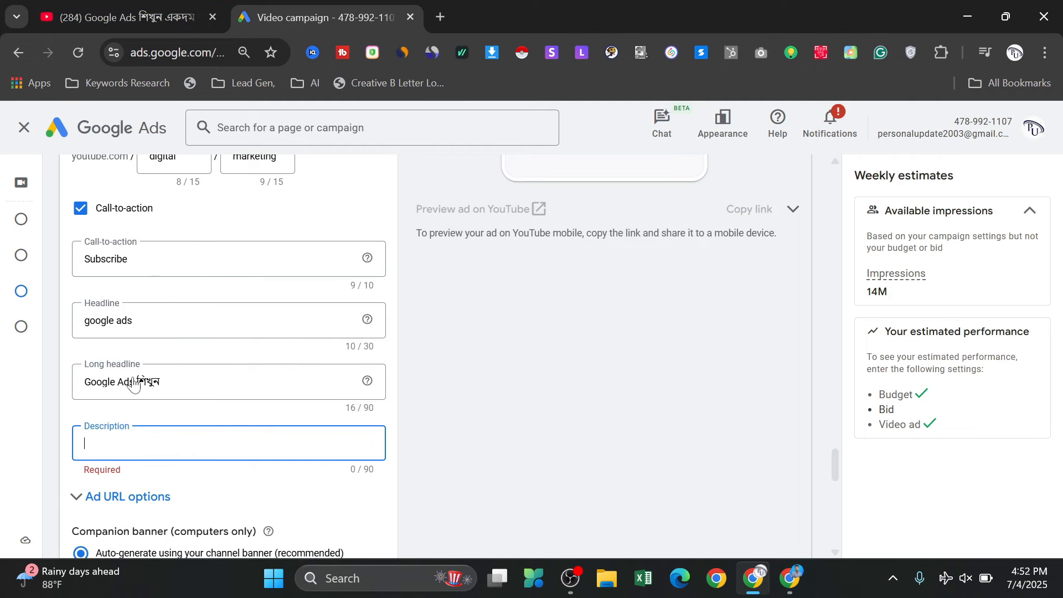
click(158, 18)
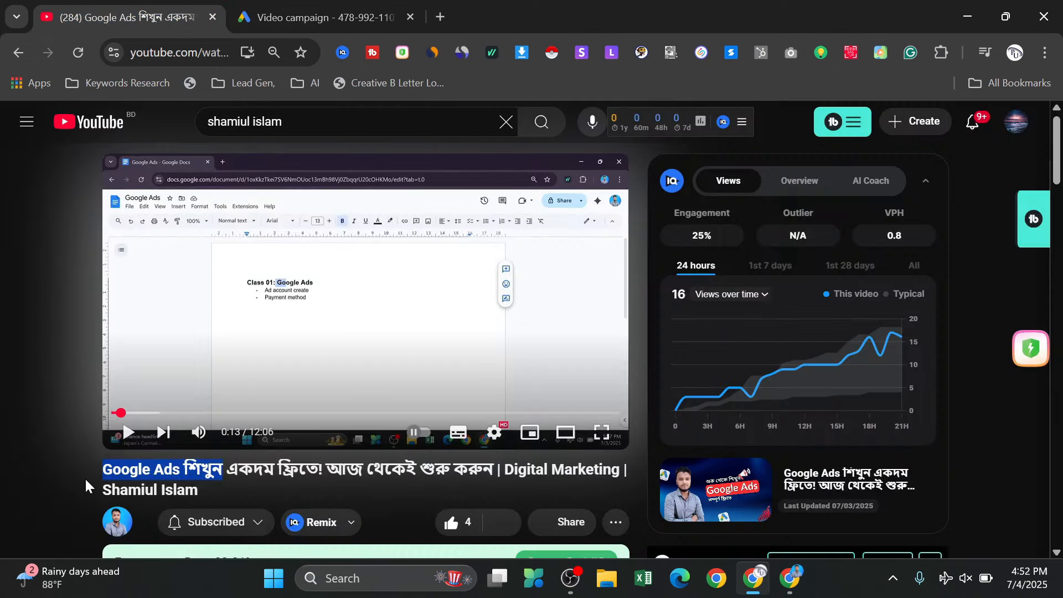
drag(89, 477, 345, 472)
key(ctrl+c)
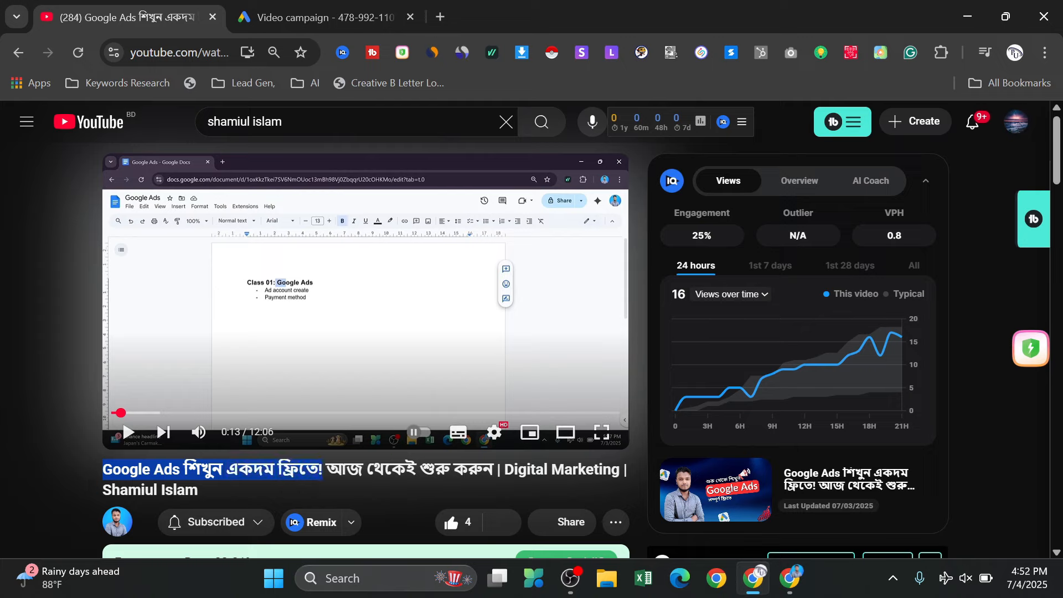
click(349, 19)
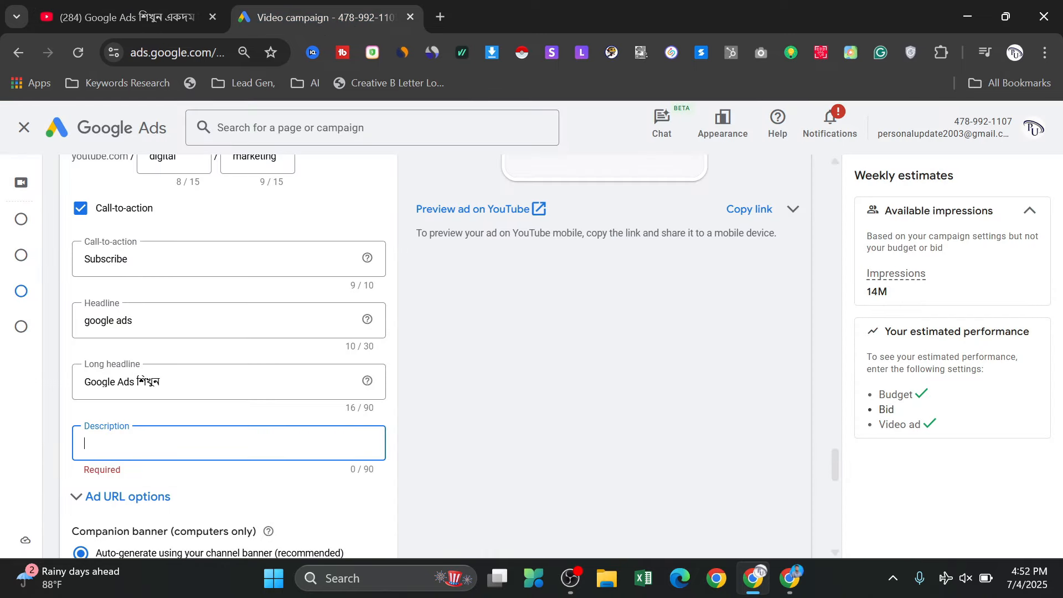
key(ctrl+v)
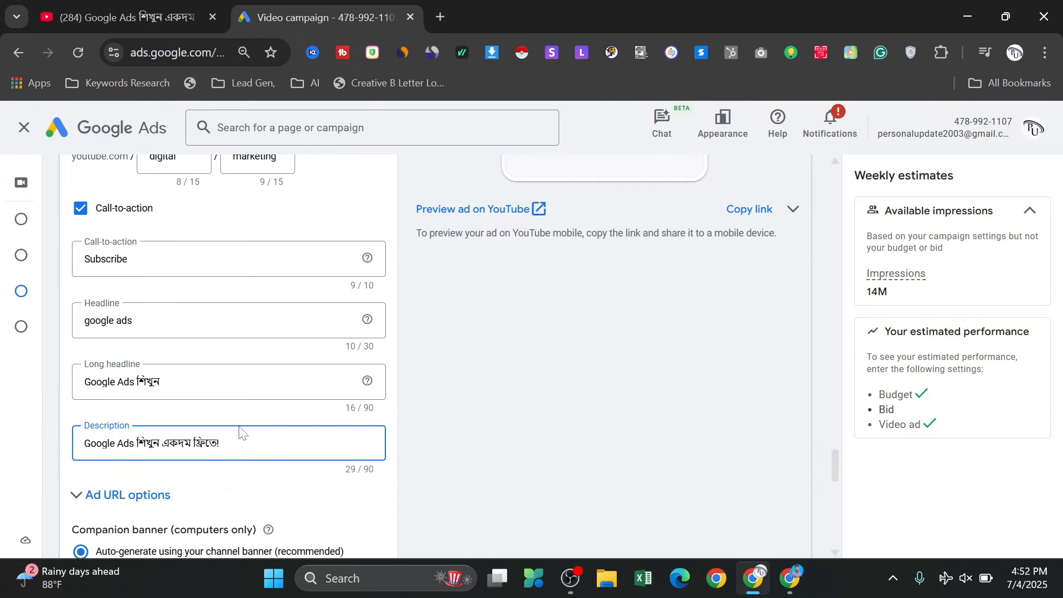
Review the companion banner, ad name and video enhancement options, and look through the ad creation section, leaving it collapsed
scroll(252, 442, down, 1)
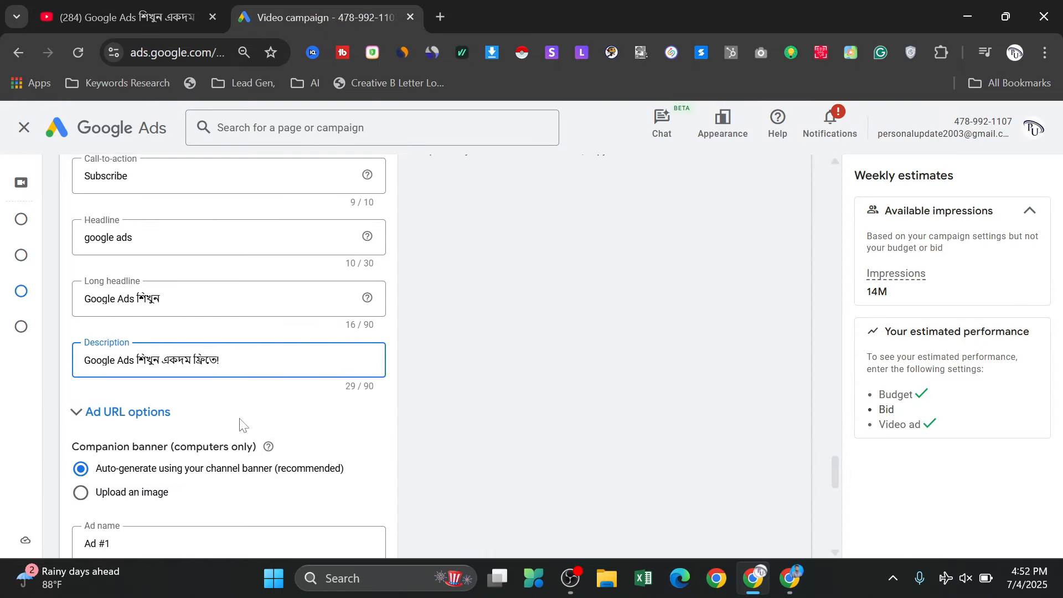
scroll(233, 427, down, 1)
scroll(119, 404, down, 1)
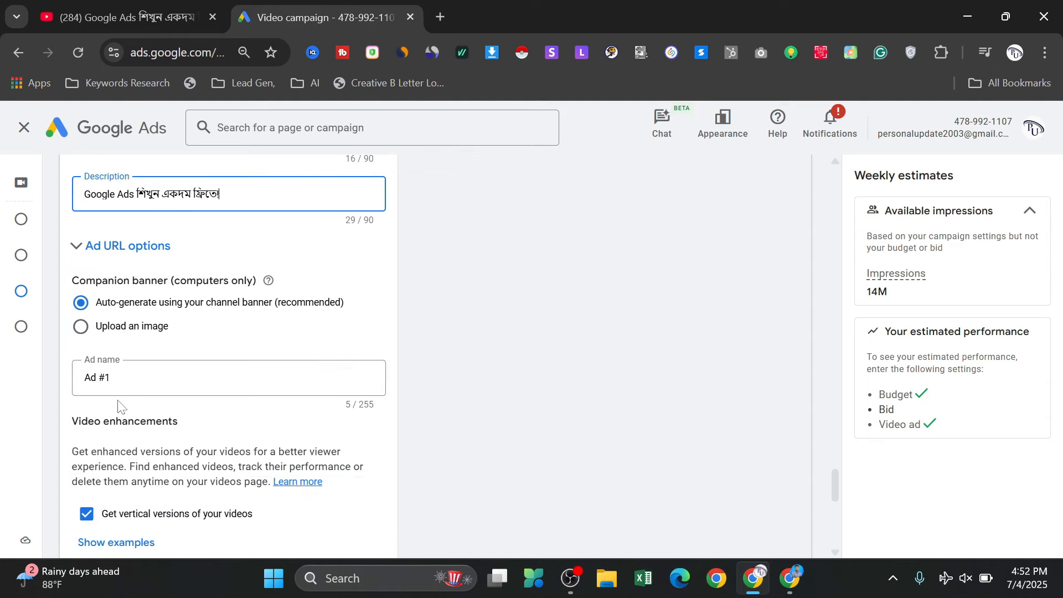
scroll(121, 407, down, 1)
scroll(149, 375, down, 1)
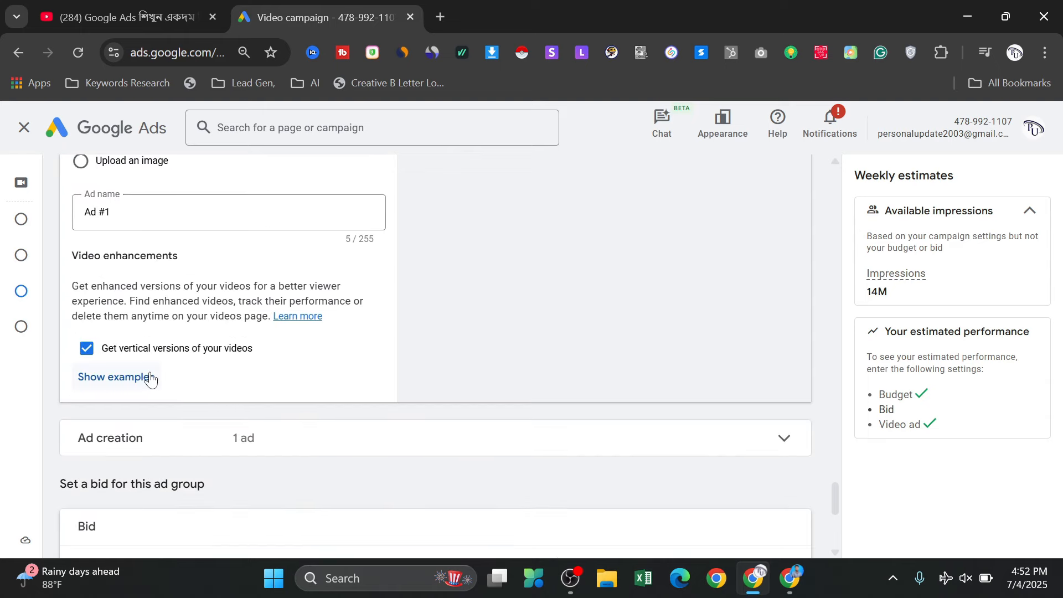
scroll(268, 387, down, 1)
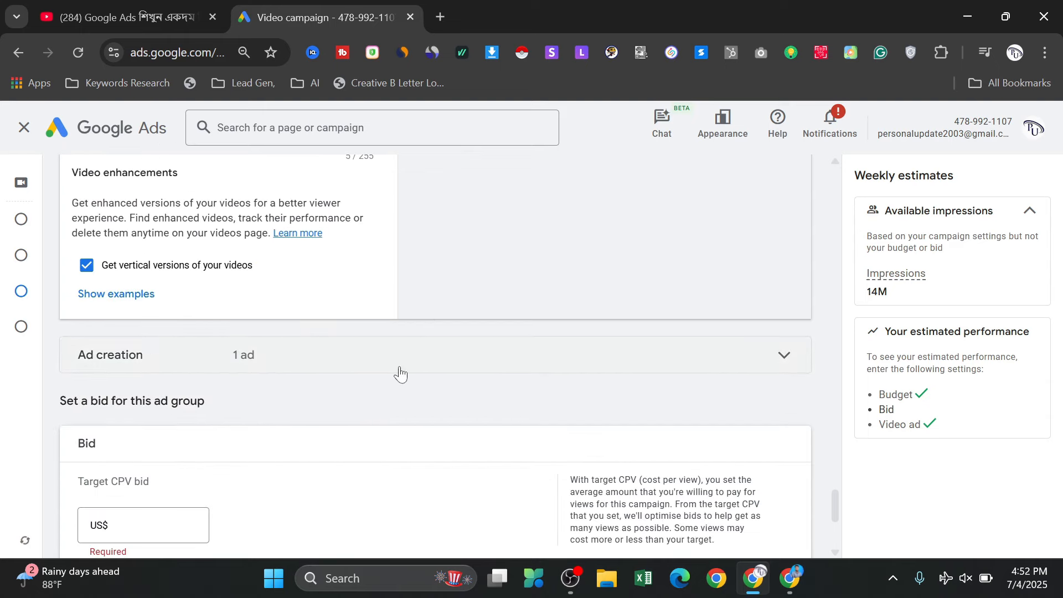
click(604, 367)
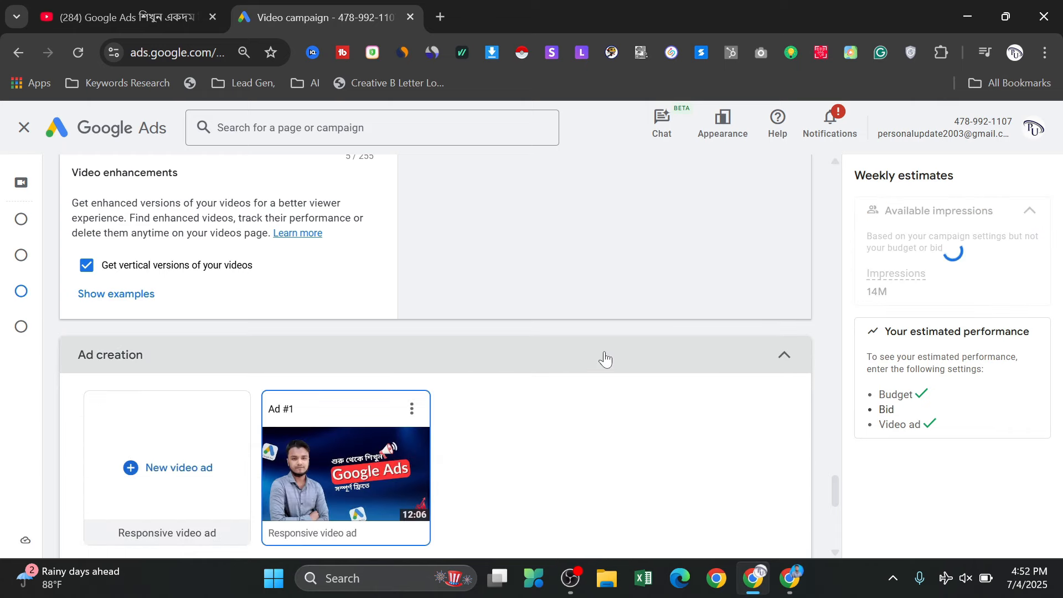
scroll(169, 443, down, 1)
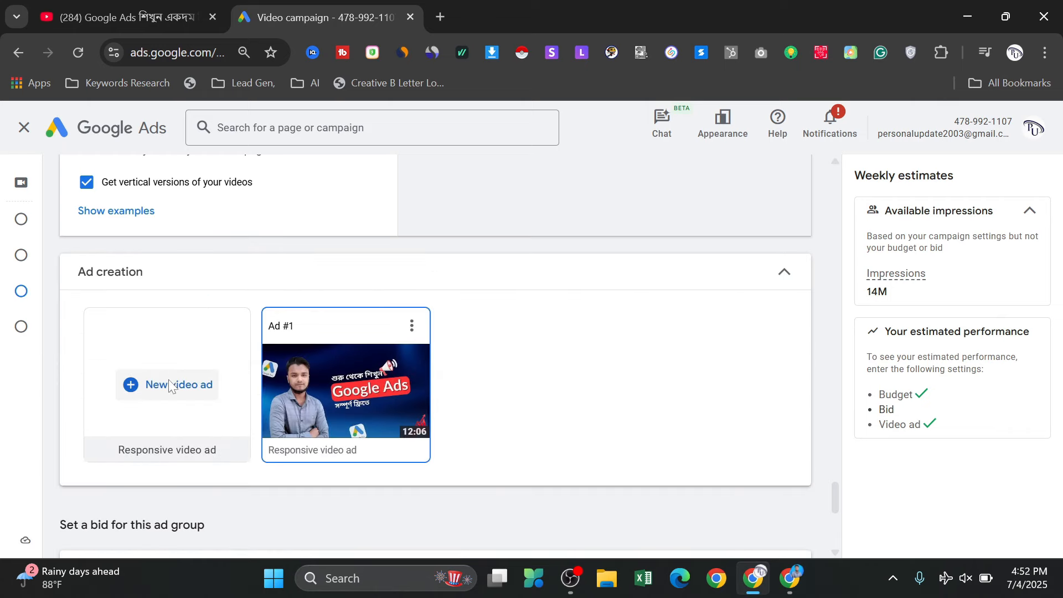
click(629, 280)
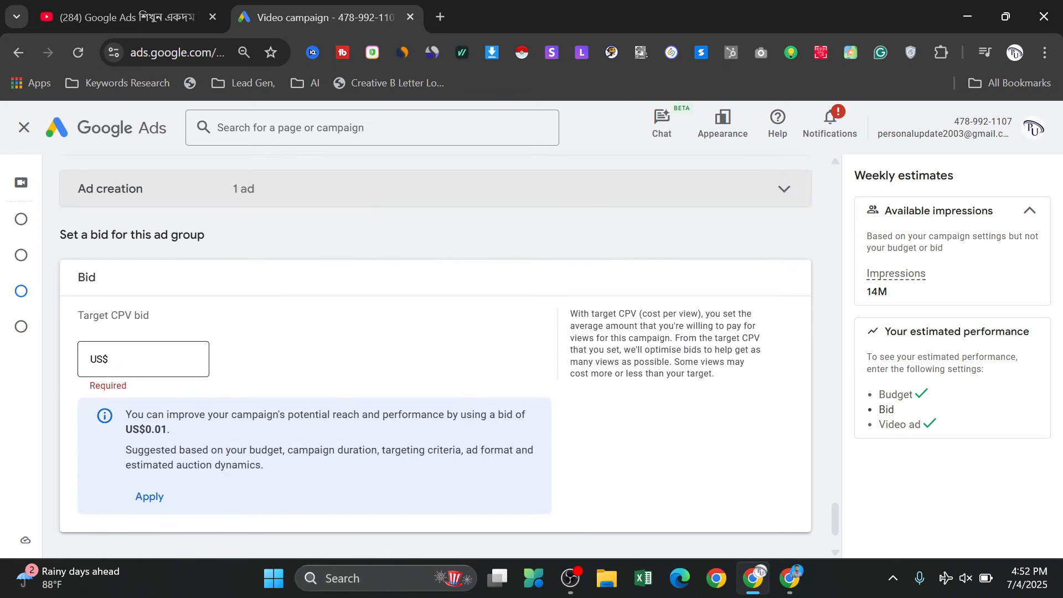
Set the ad group's target CPV bid to US$0.01
click(109, 360)
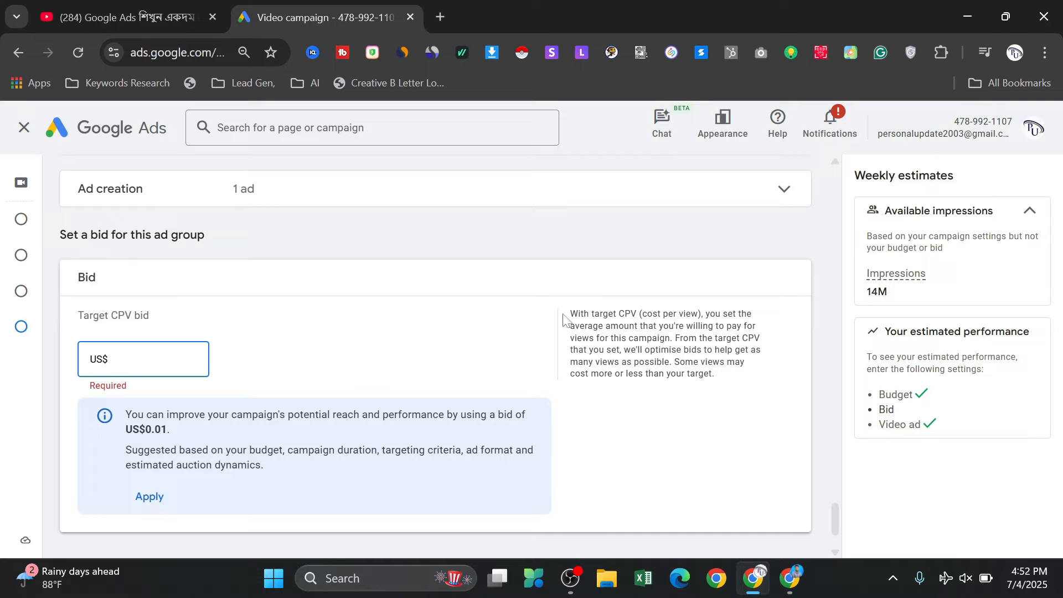
drag(570, 316, 658, 339)
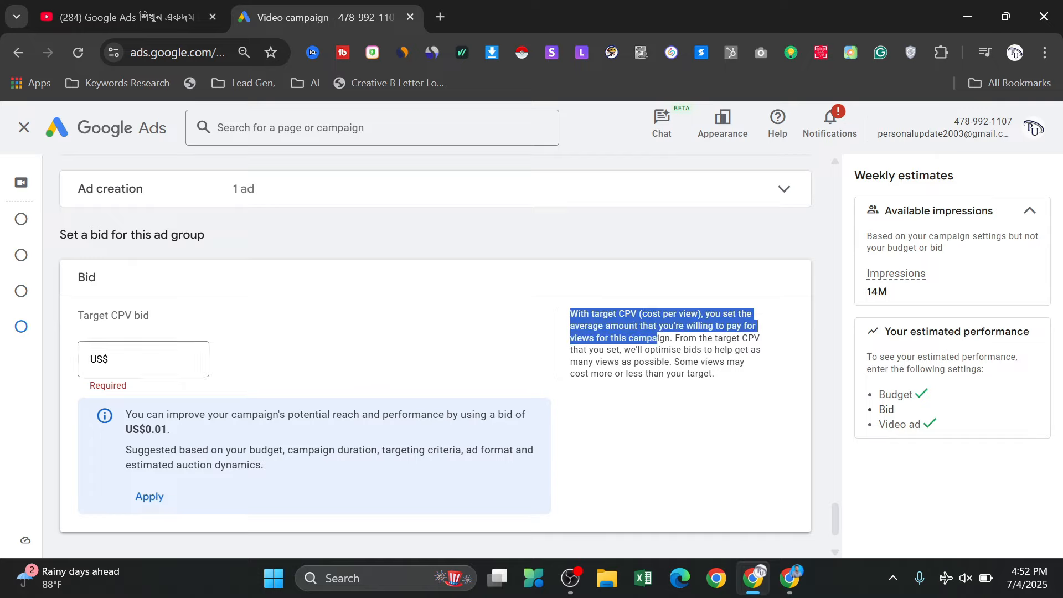
click(684, 406)
click(141, 367)
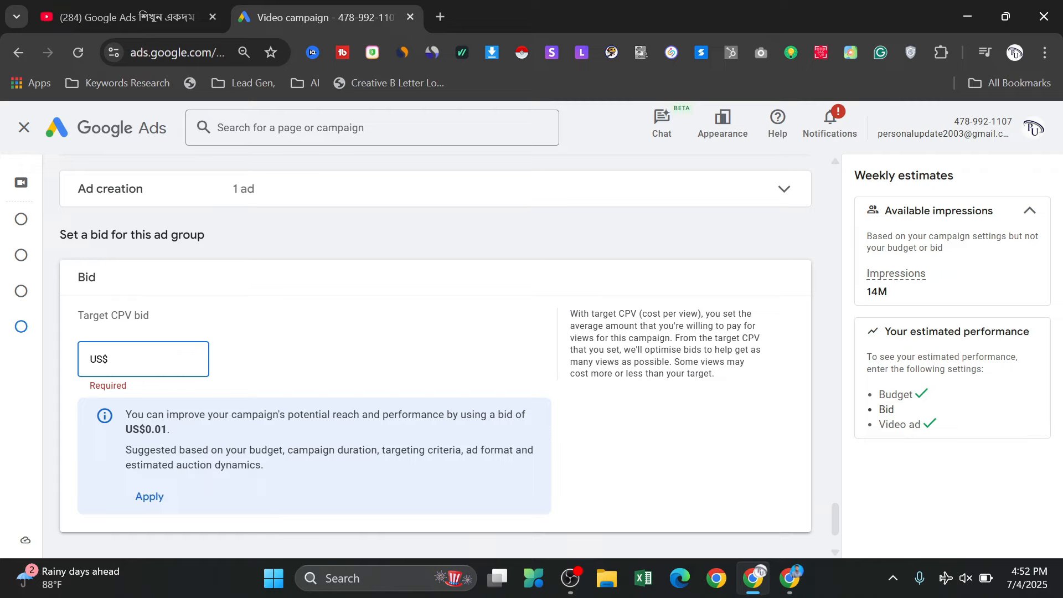
text(0)
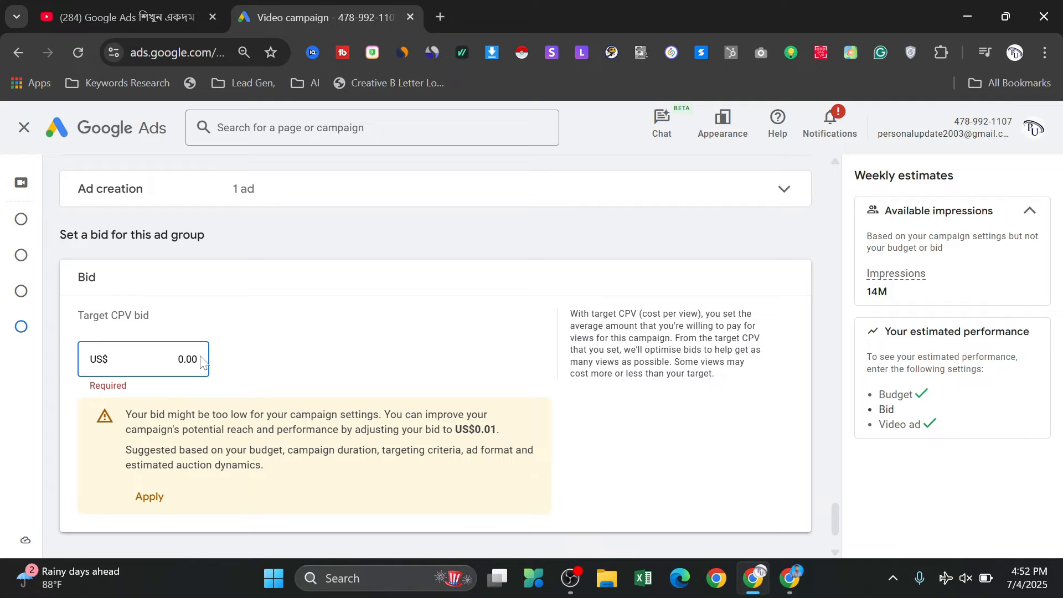
key(BackSpace)
text(1)
Return to the video ad's preview and switch it from mobile phone to the computer version
scroll(242, 424, down, 1)
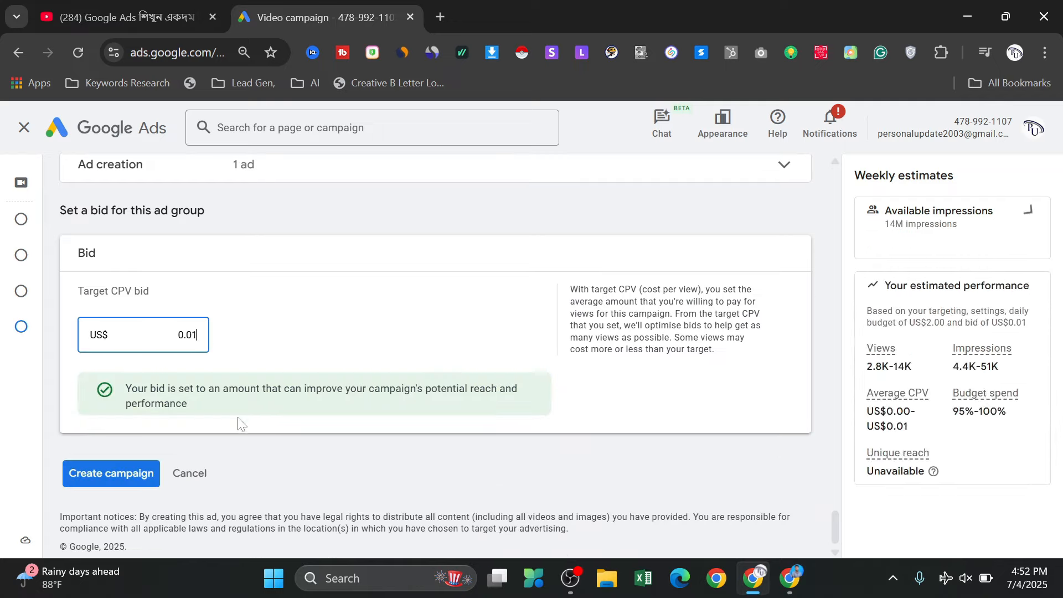
scroll(324, 399, up, 15)
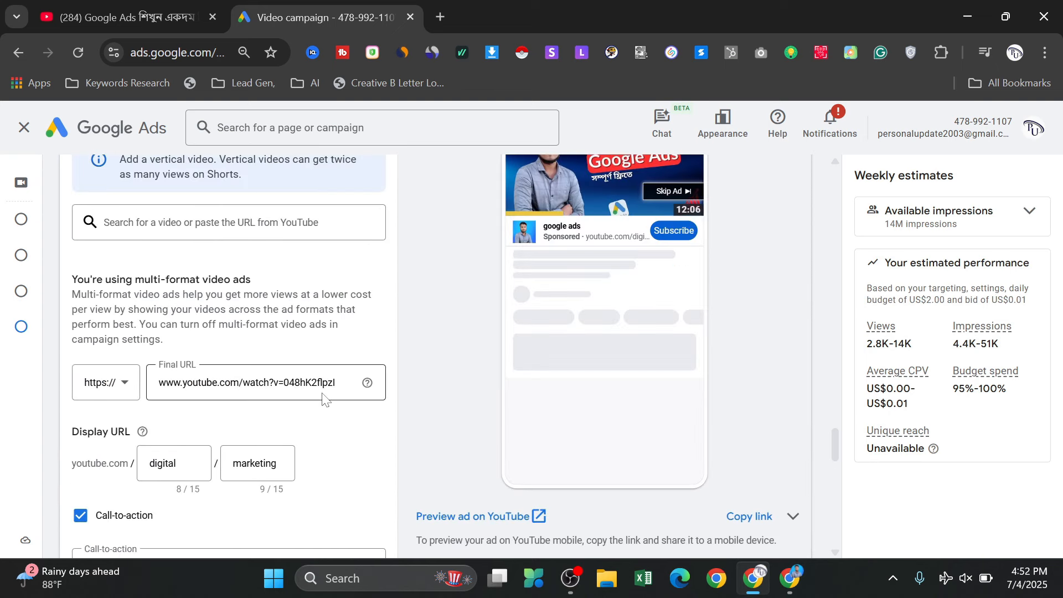
scroll(324, 398, up, 8)
scroll(448, 356, down, 5)
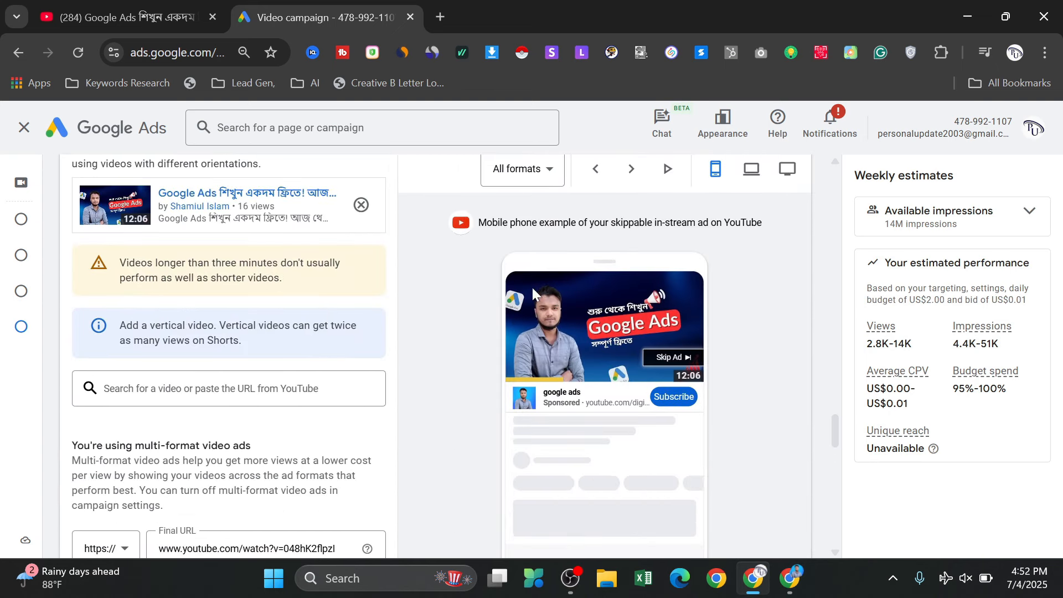
scroll(556, 288, up, 3)
click(752, 336)
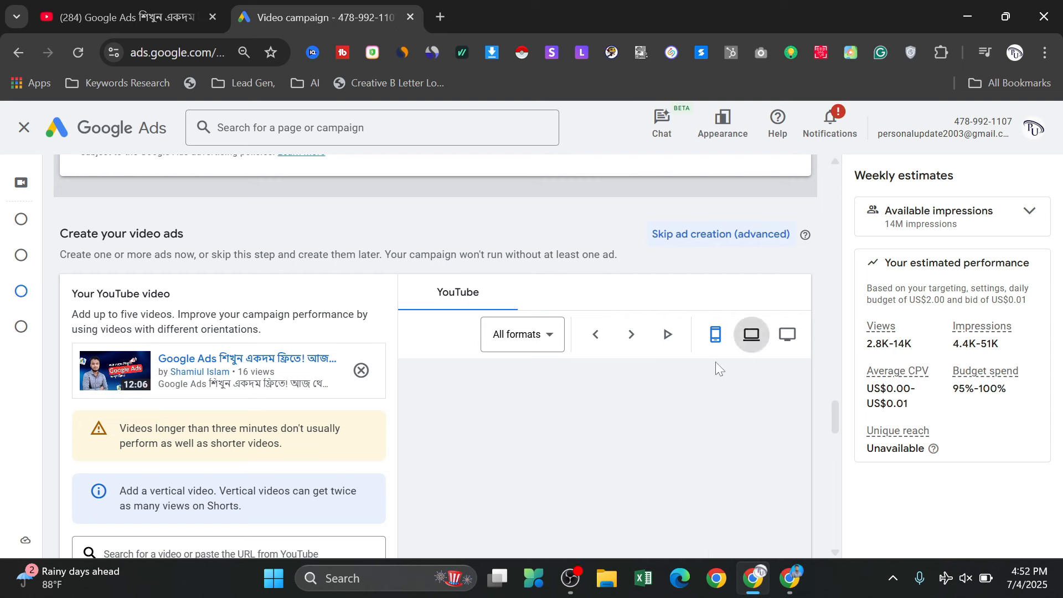
Preview the computer version of the ad in the In-stream, In-feed video and Shorts formats
scroll(659, 364, down, 3)
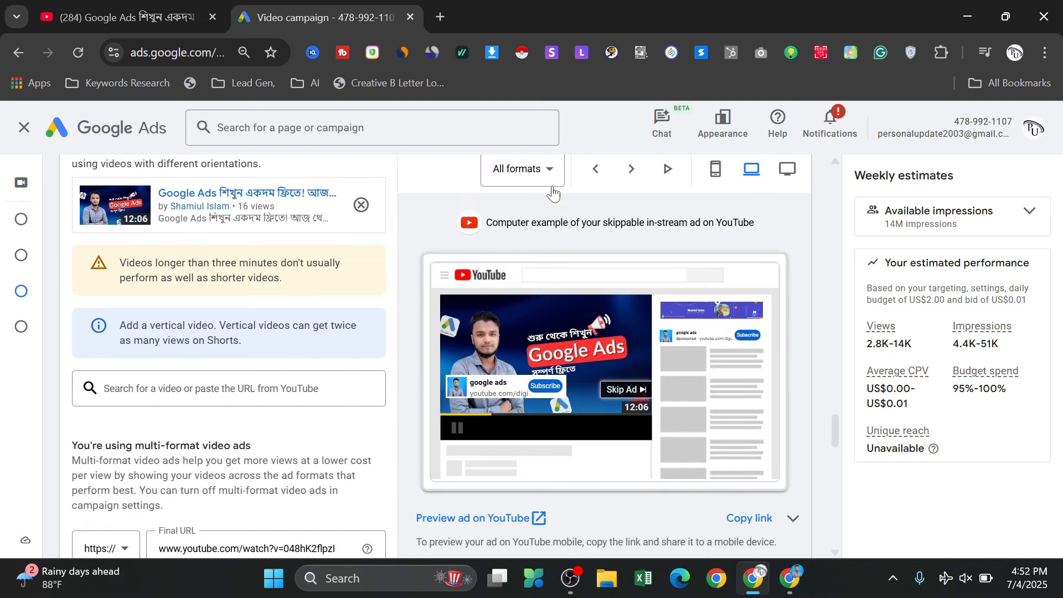
click(549, 182)
click(529, 222)
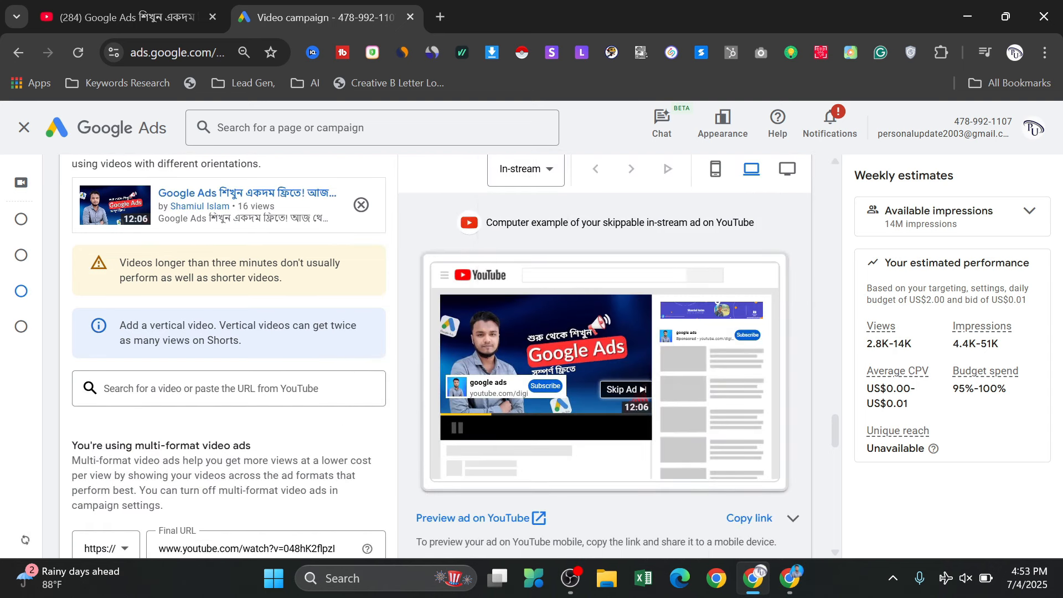
click(549, 173)
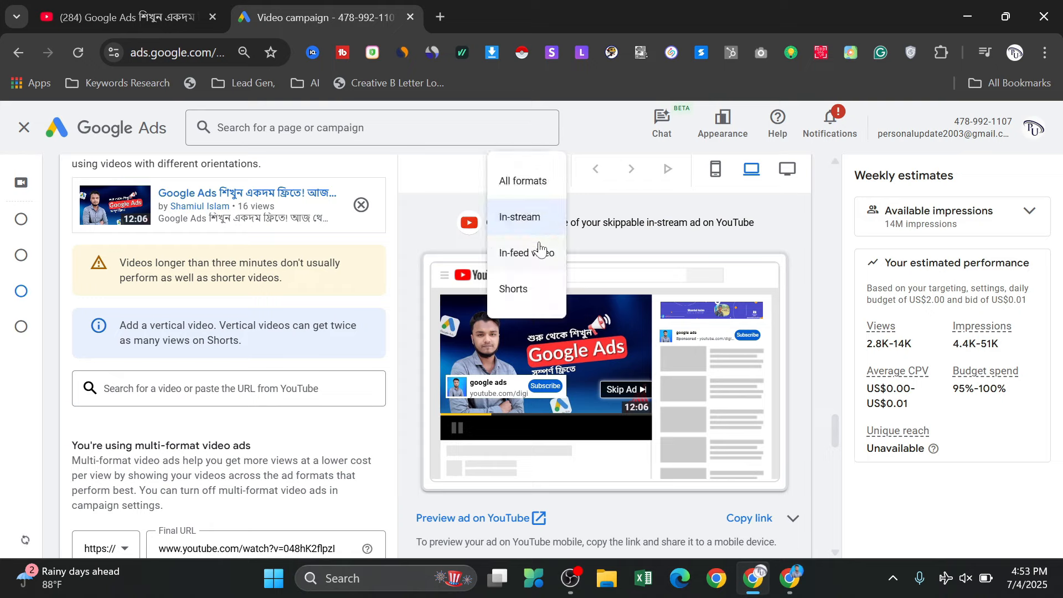
click(540, 248)
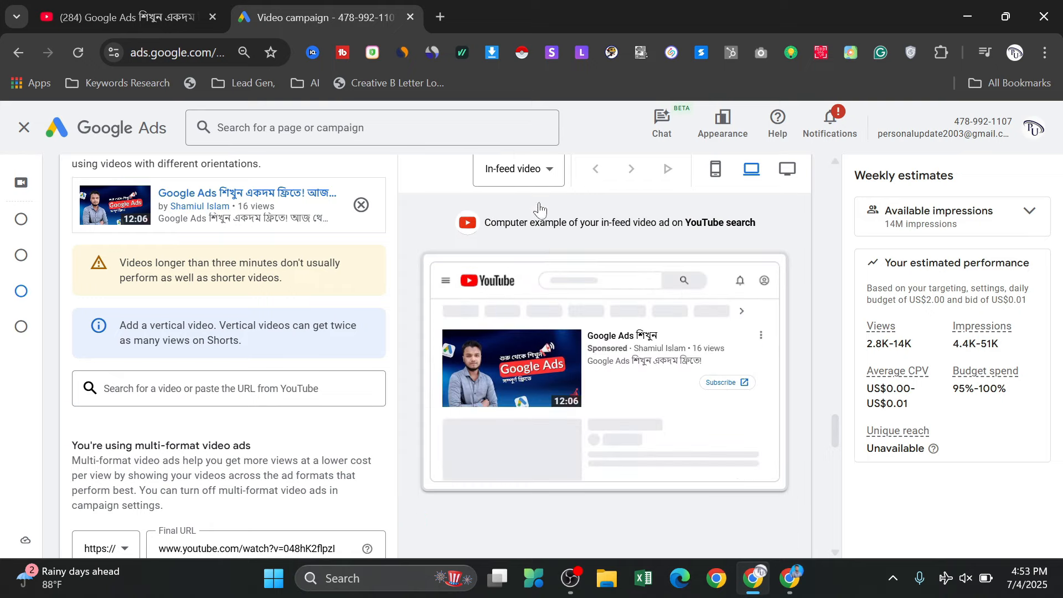
click(546, 187)
click(516, 293)
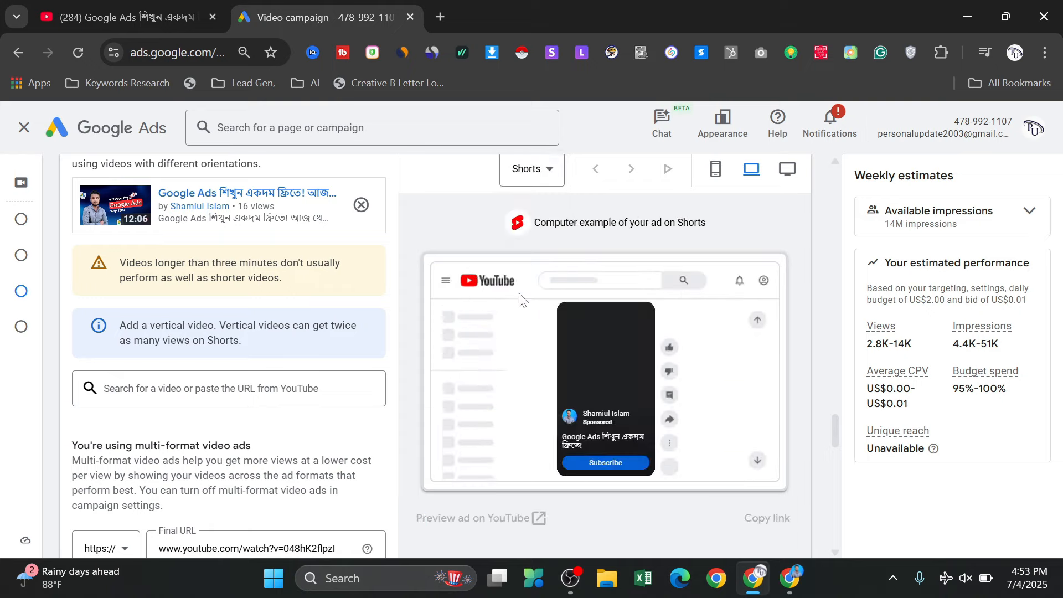
Return to the ad group's Placements and browse YouTube videos instead of YouTube channels as the placement type
scroll(509, 400, up, 10)
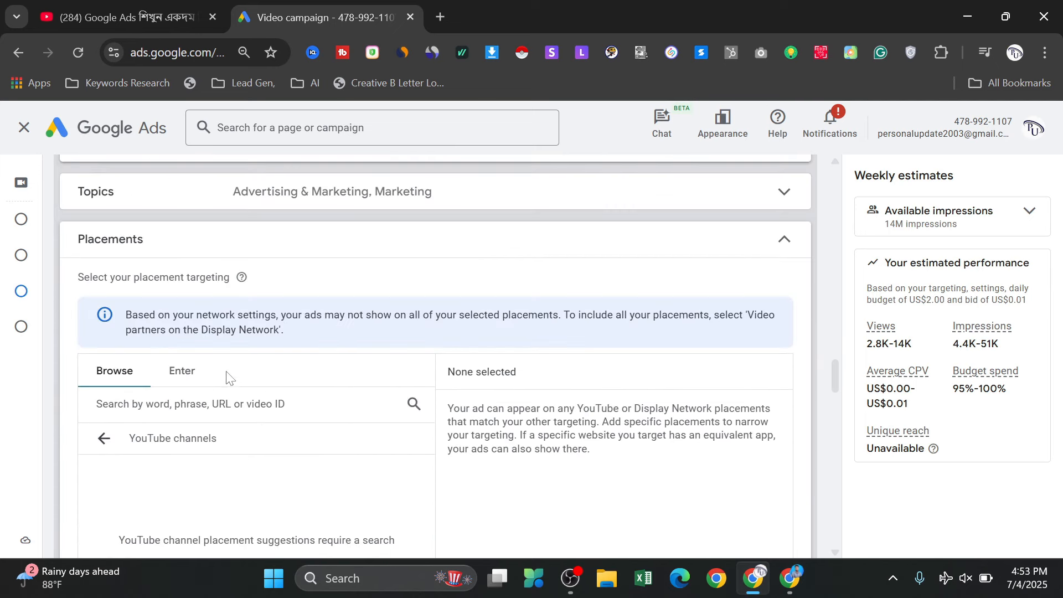
scroll(435, 355, up, 2)
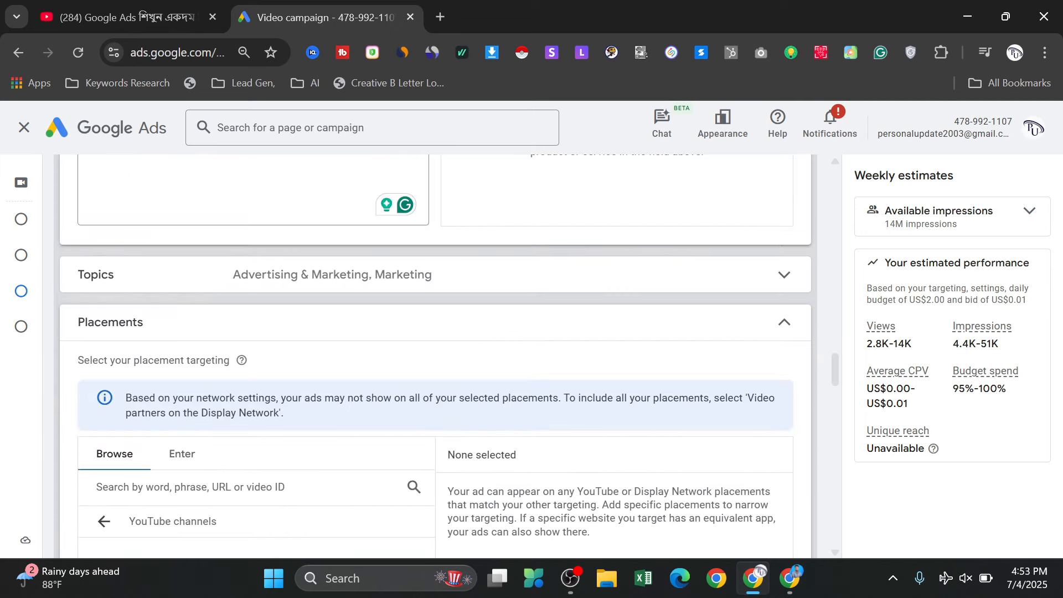
click(221, 340)
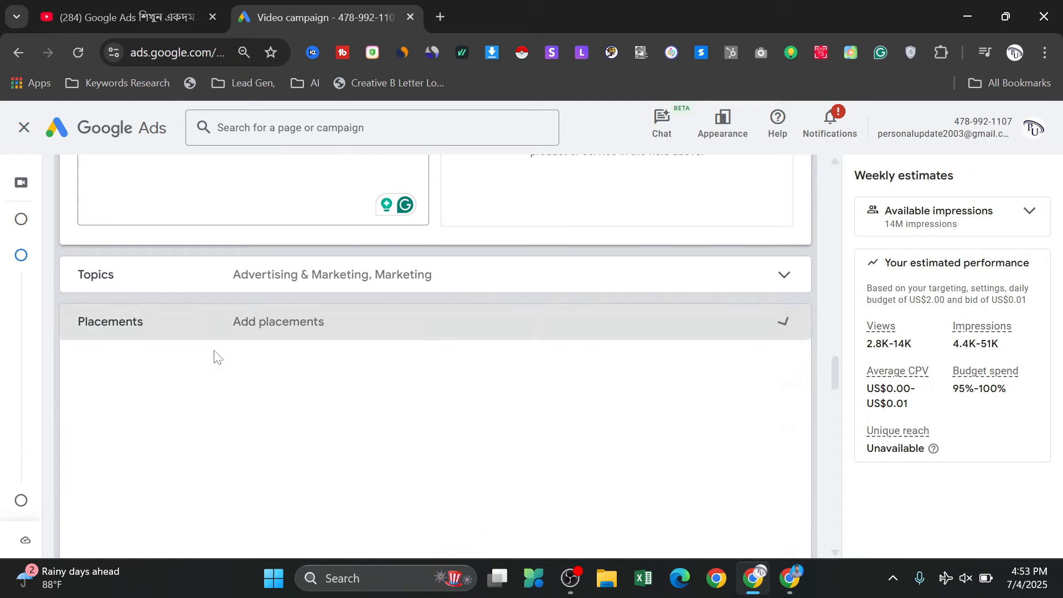
click(225, 321)
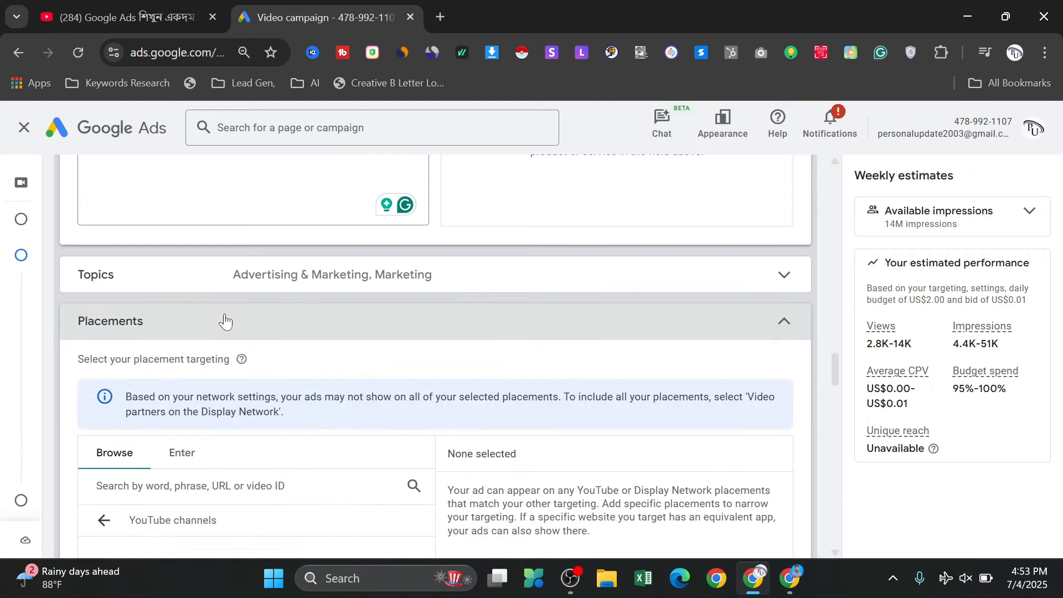
scroll(219, 353, down, 2)
click(191, 404)
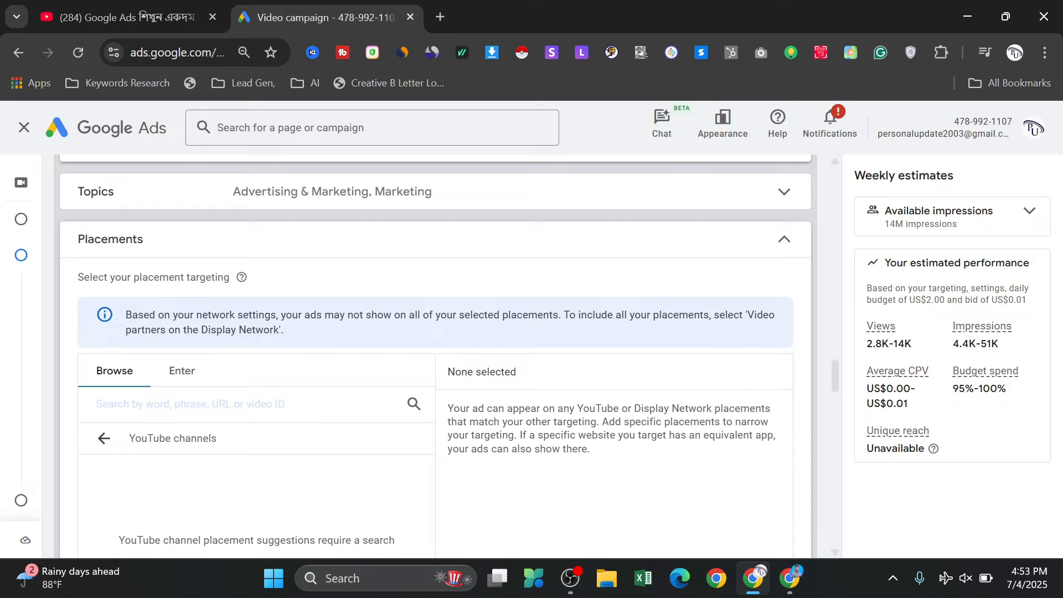
click(104, 438)
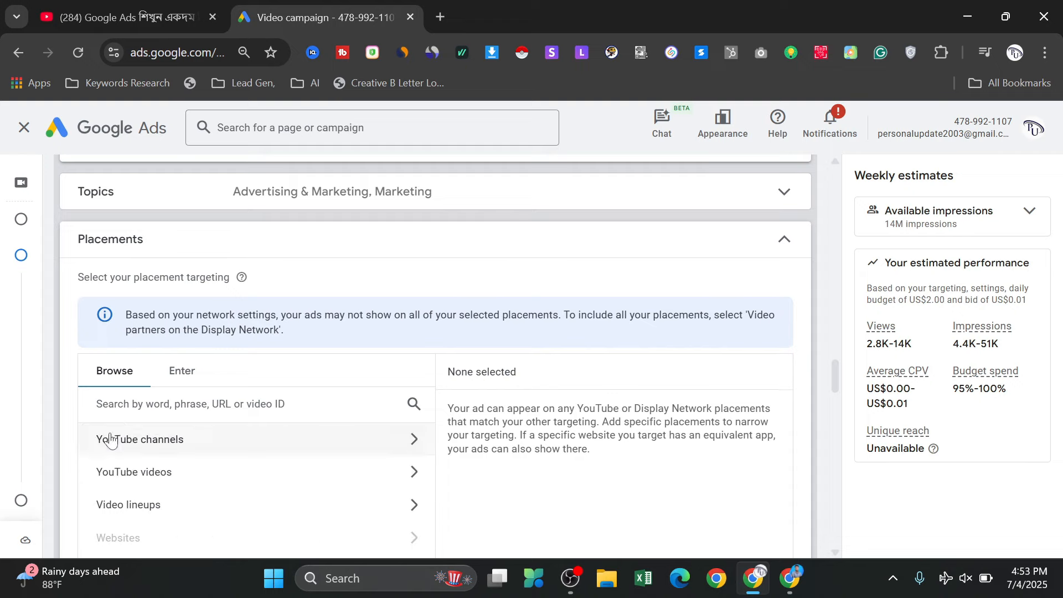
click(194, 469)
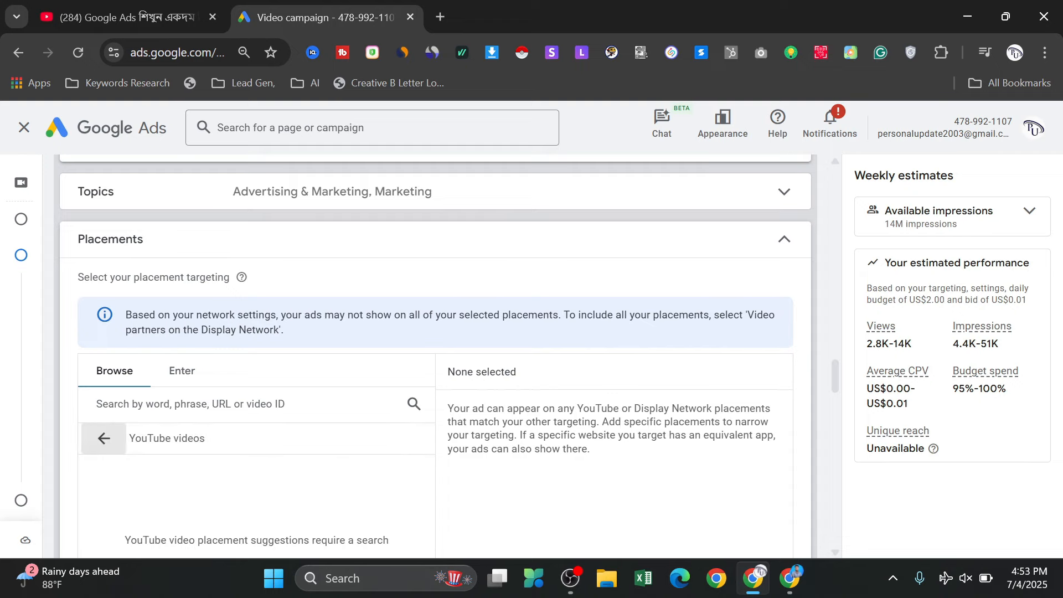
scroll(237, 410, down, 1)
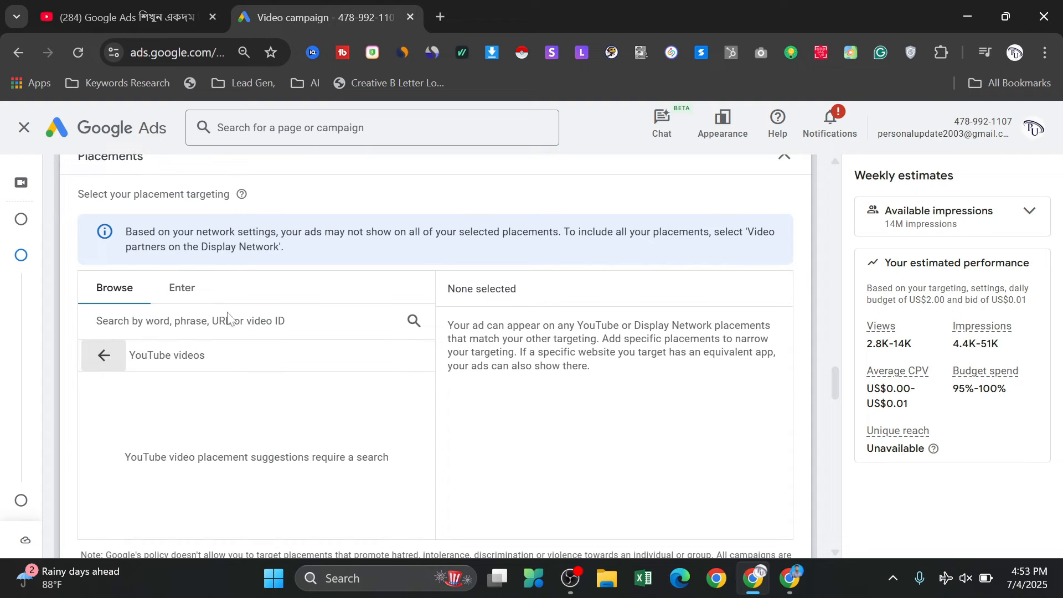
click(191, 321)
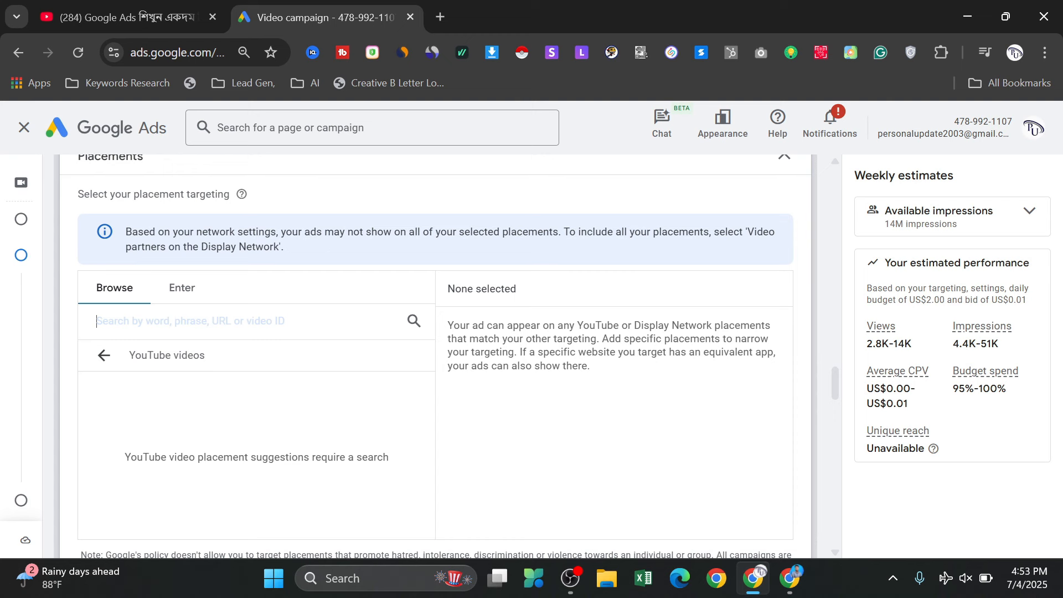
Switch to YouTube, open the channel's "AI দিয়ে Video তৈরি করুন | Text to Video" video, pause it and copy its URL
click(147, 18)
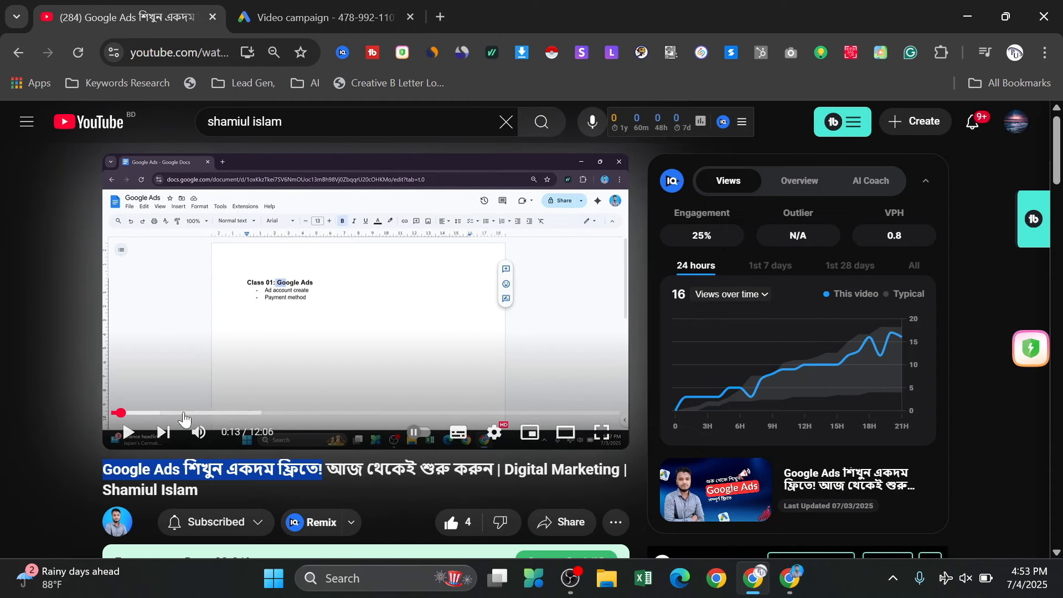
key(ctrl+l)
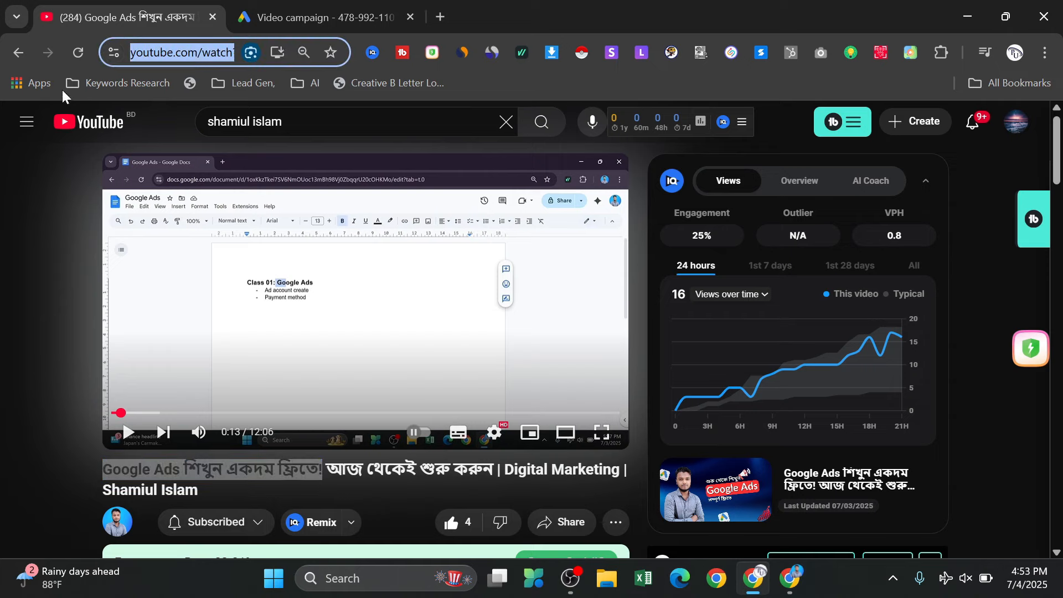
click(27, 52)
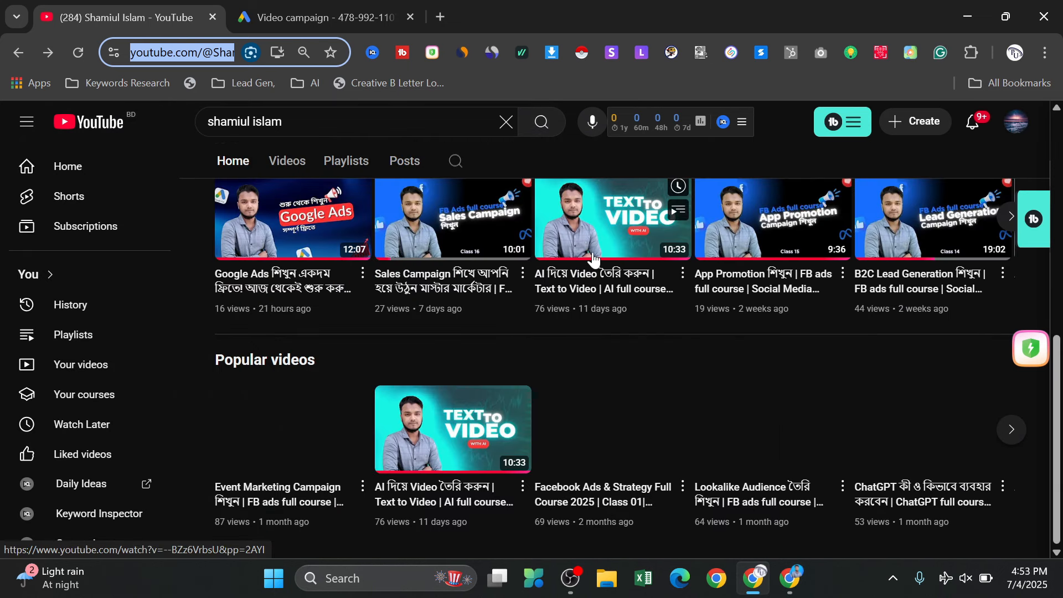
click(580, 272)
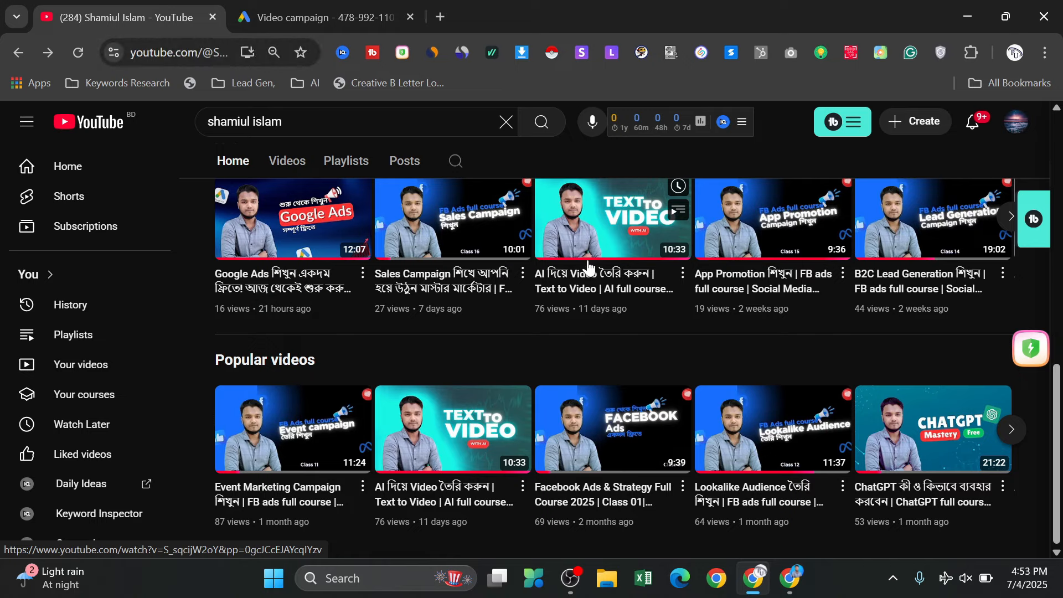
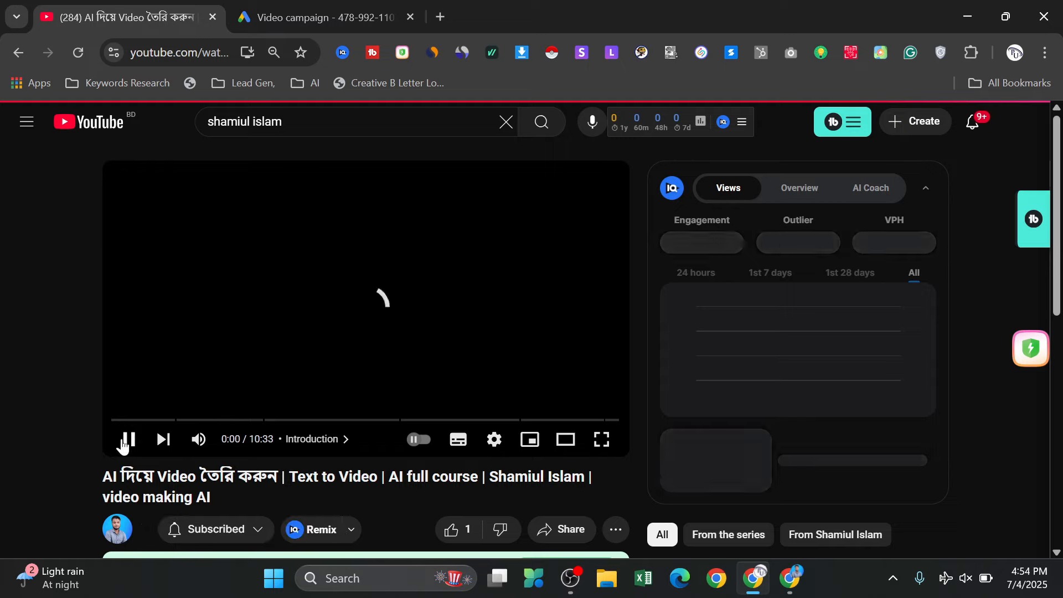
click(127, 442)
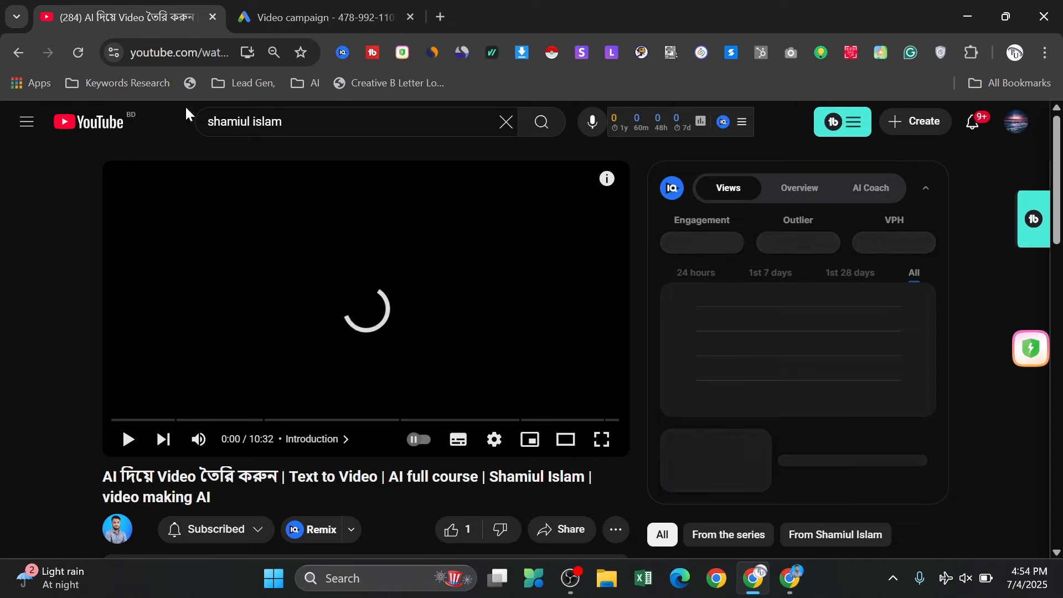
click(183, 52)
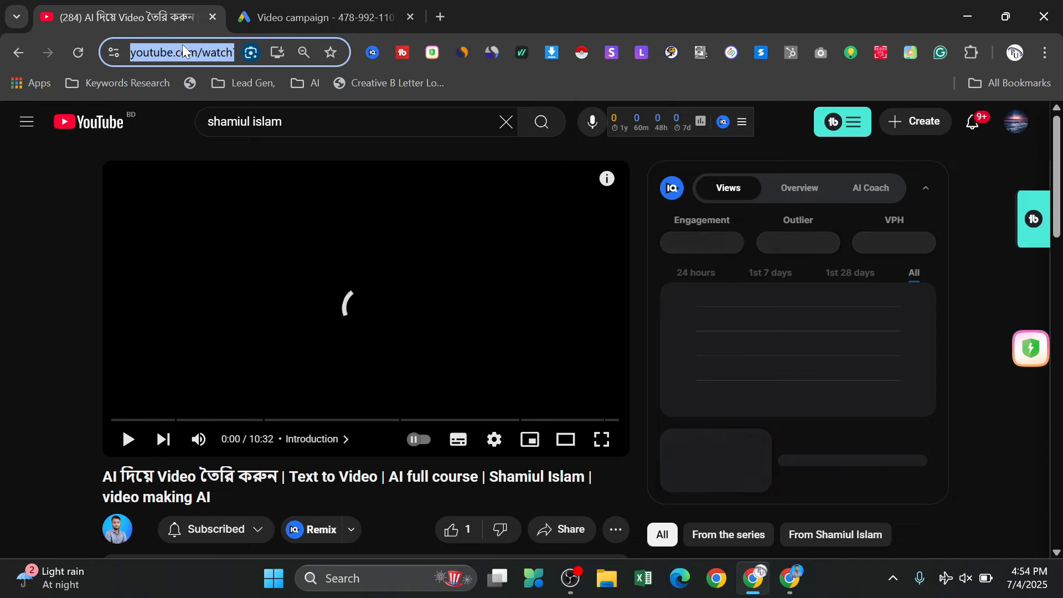
click(297, 16)
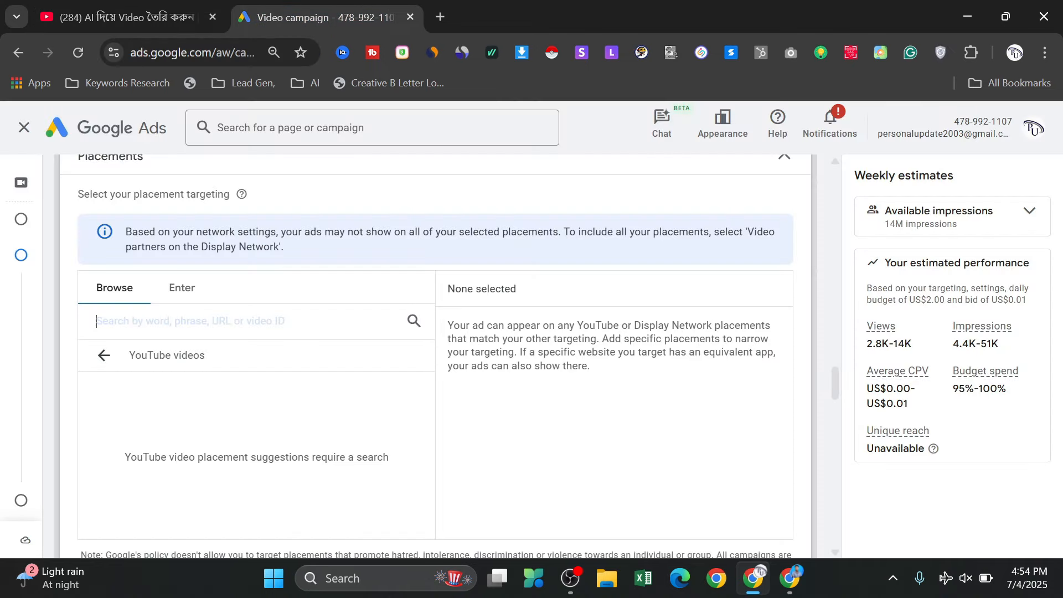
text(https://www.youtube.com/watch?v=S_sqcijW2oY)
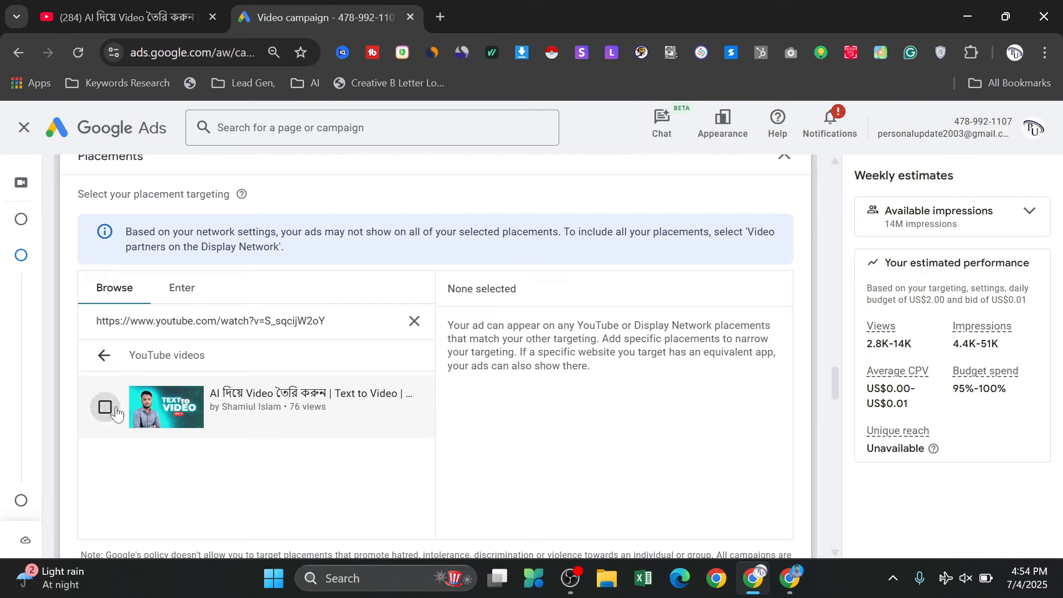
click(116, 410)
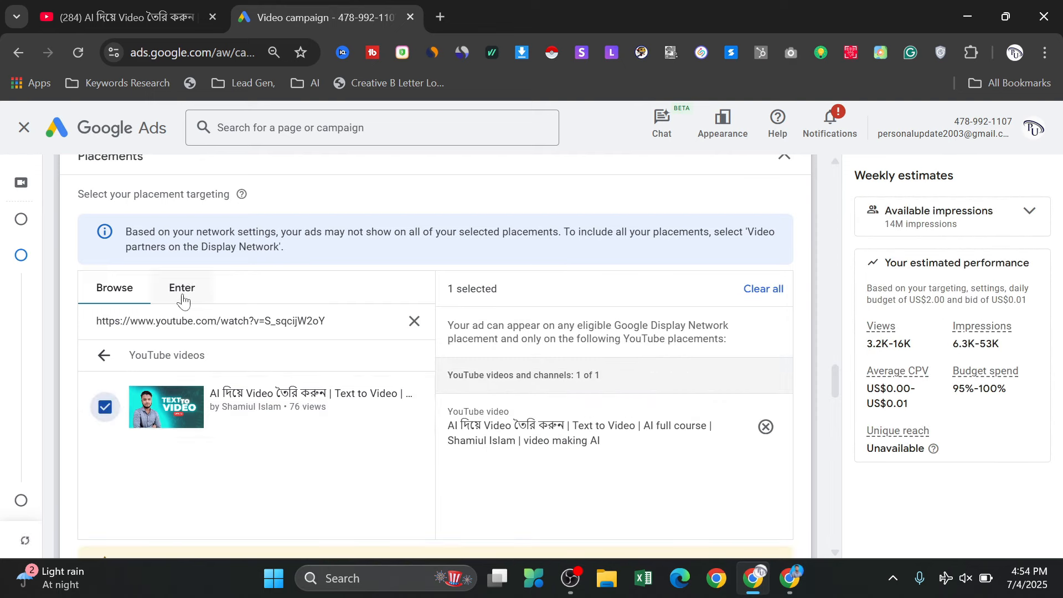
click(105, 356)
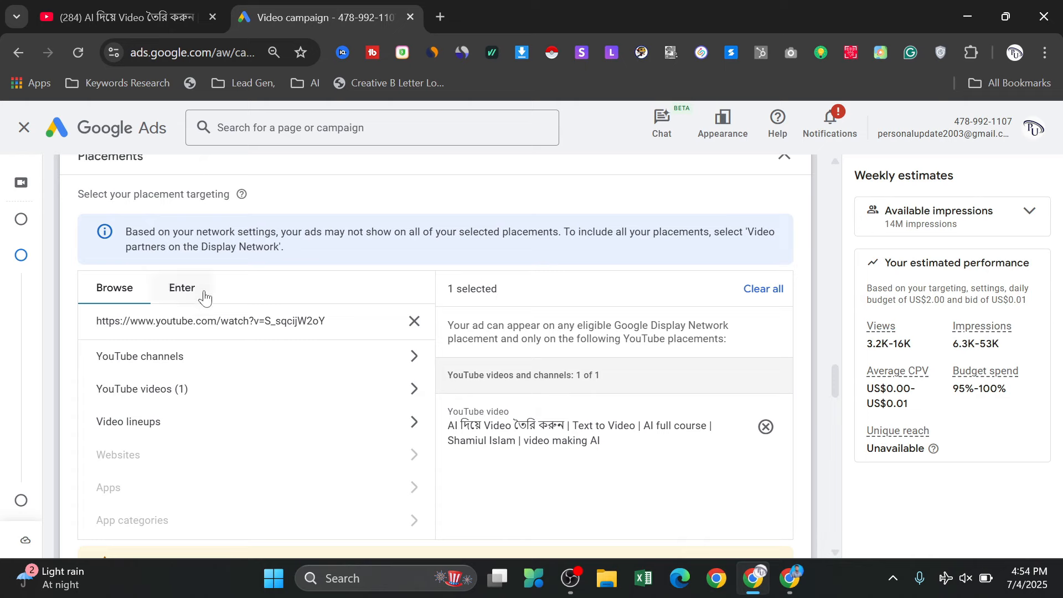
scroll(255, 351, up, 3)
scroll(257, 353, up, 10)
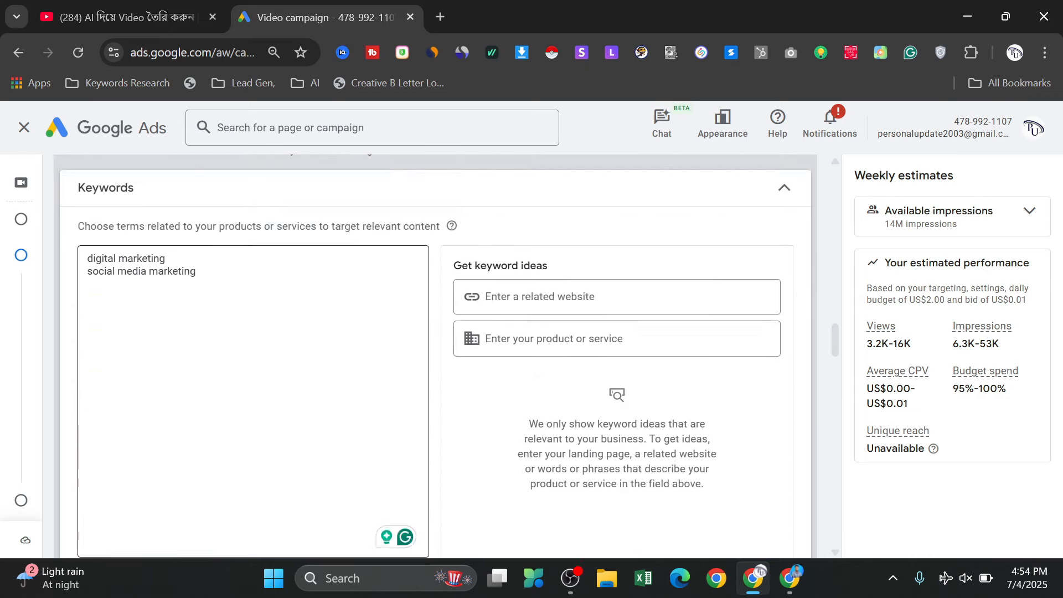
scroll(187, 353, up, 10)
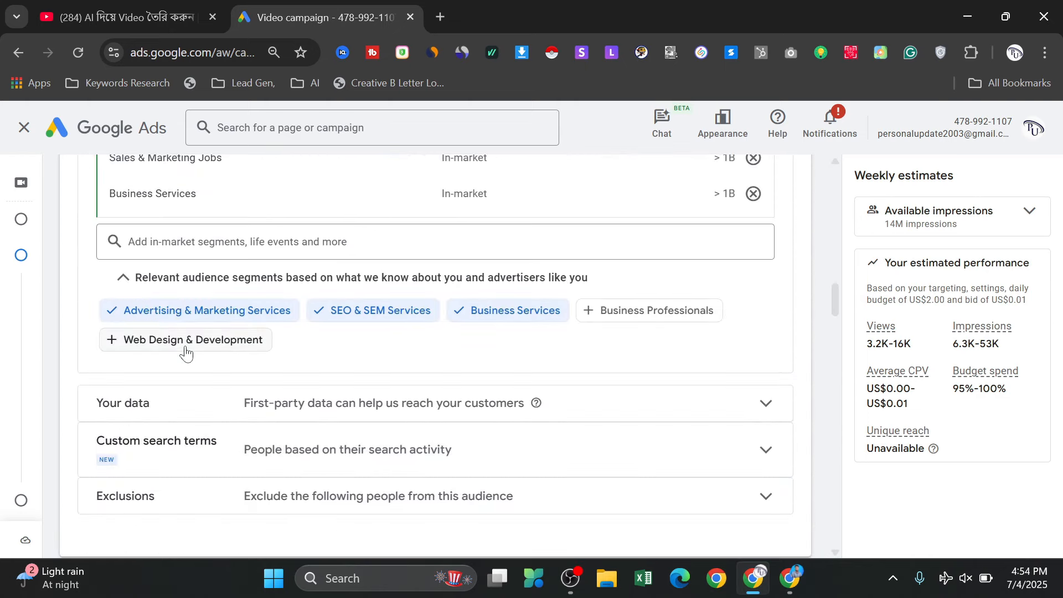
scroll(186, 353, up, 9)
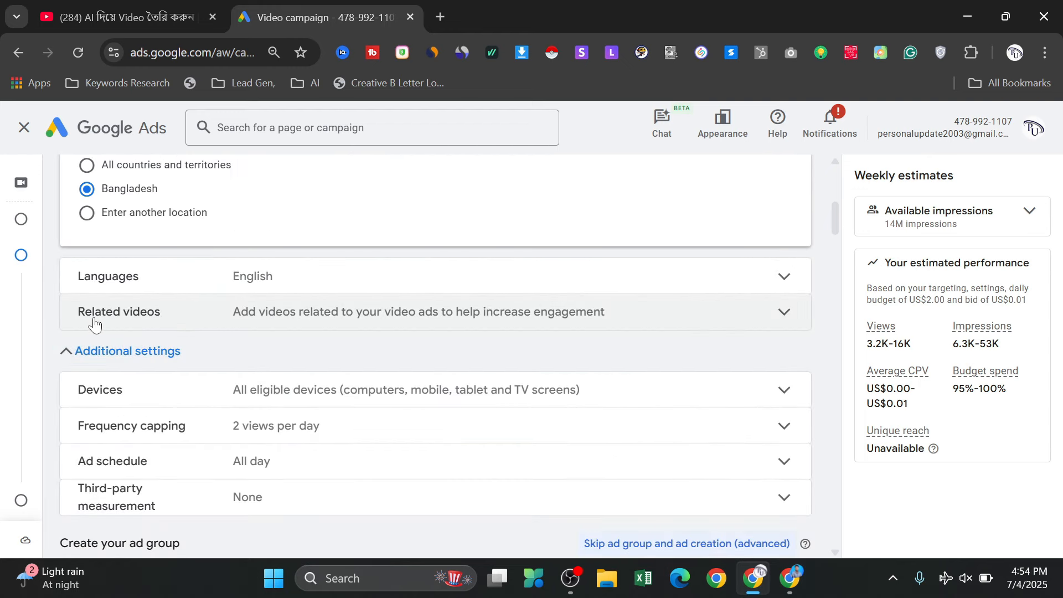
drag(72, 316, 147, 321)
click(408, 330)
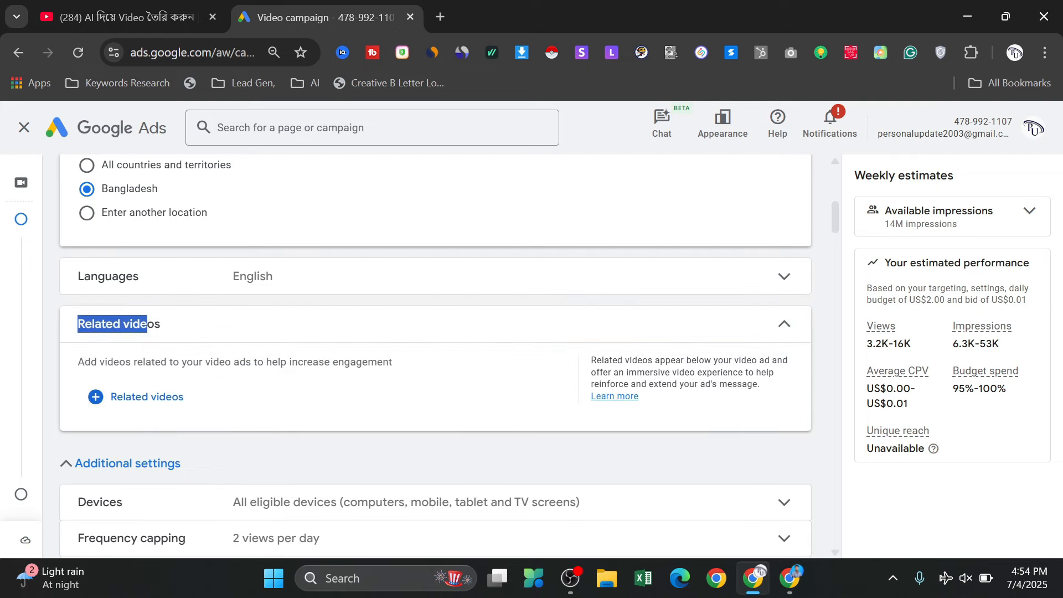
click(246, 318)
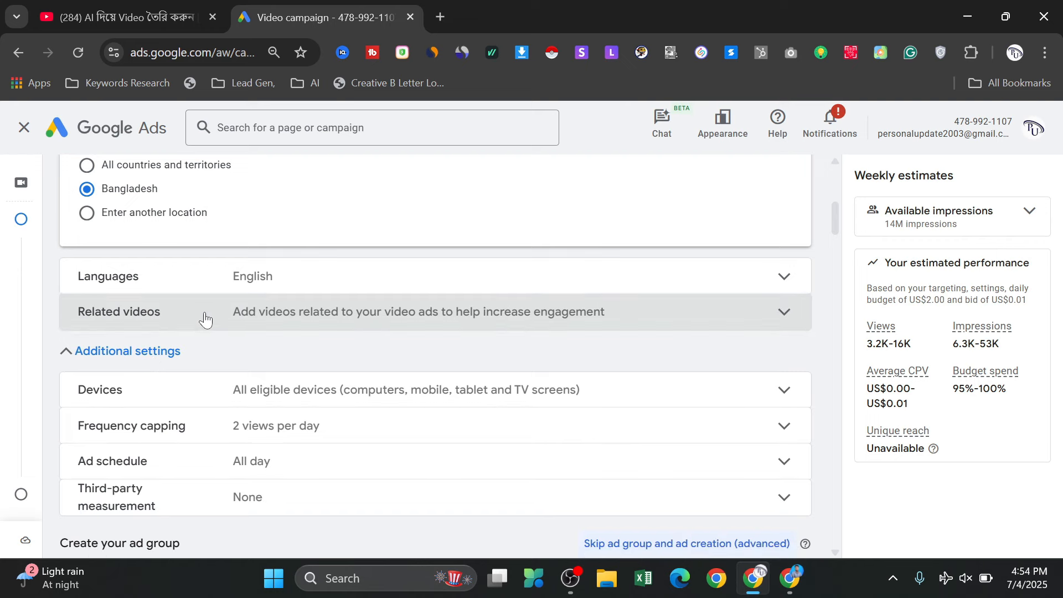
click(205, 317)
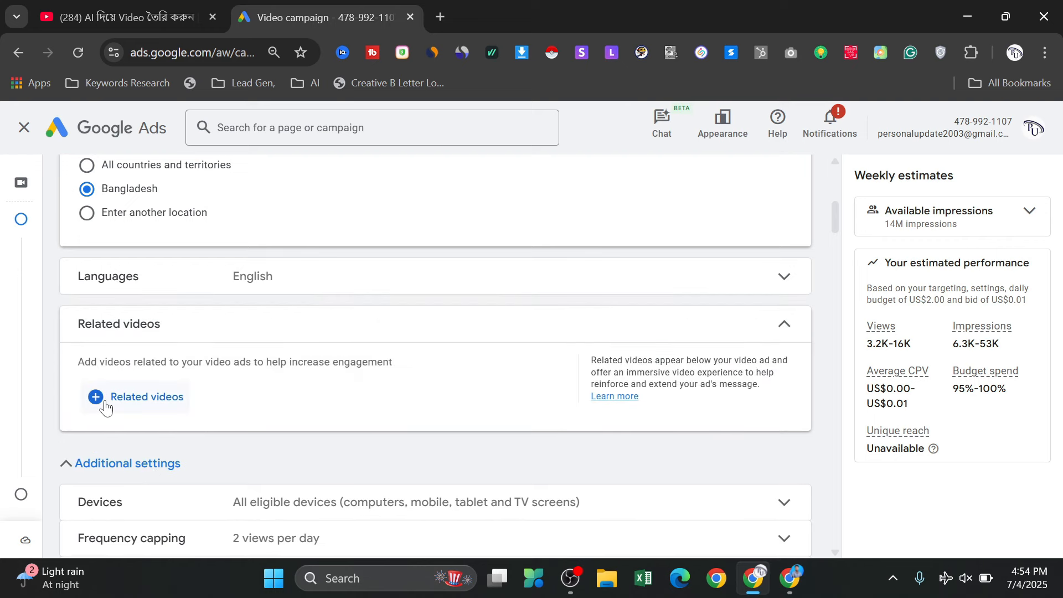
click(98, 398)
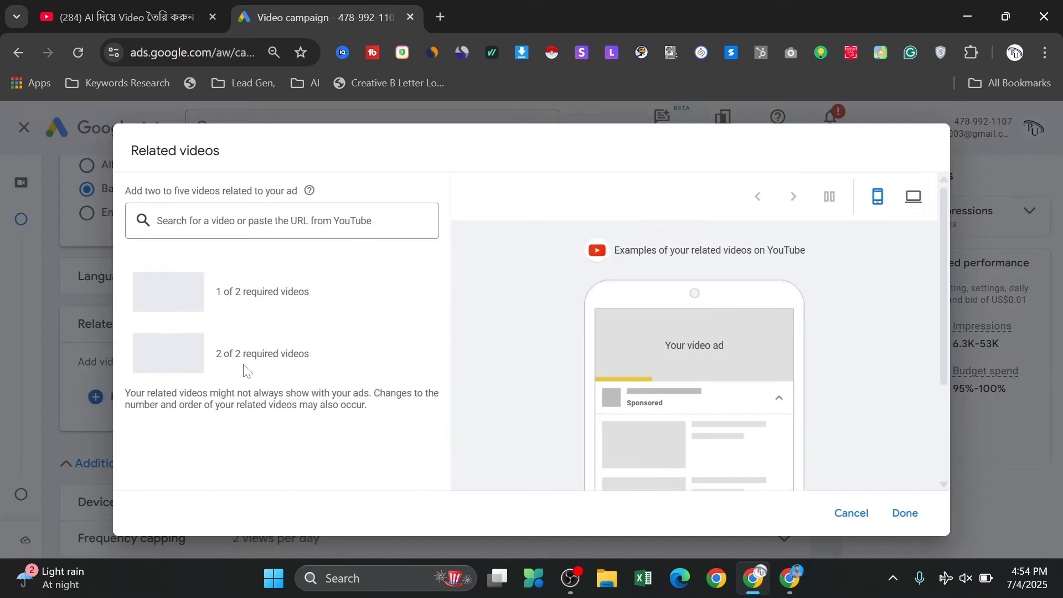
click(255, 221)
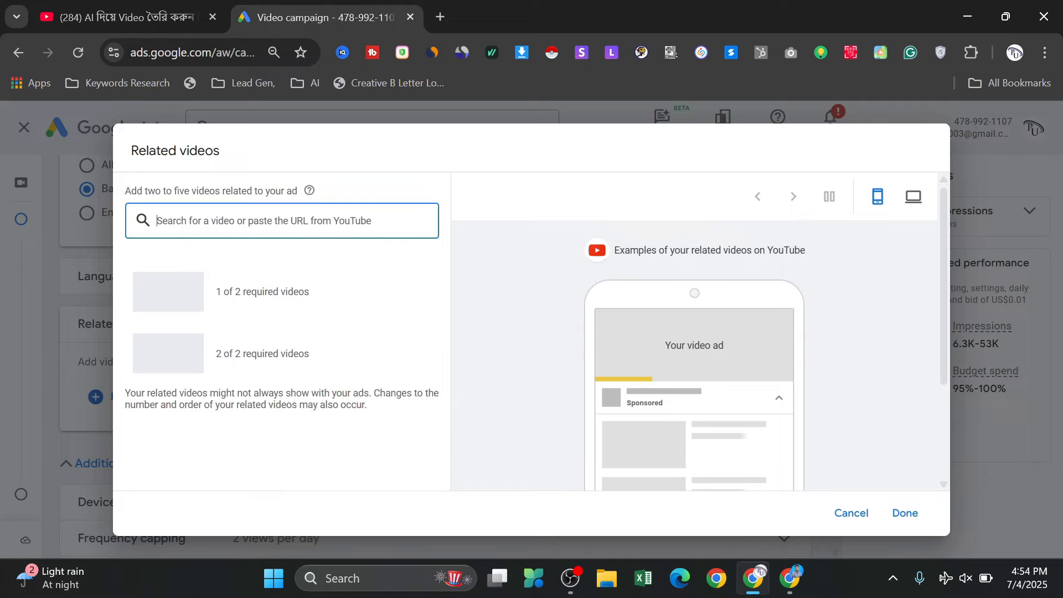
text(https://www.youtube.com/watch?v=S_sqcijW2oY)
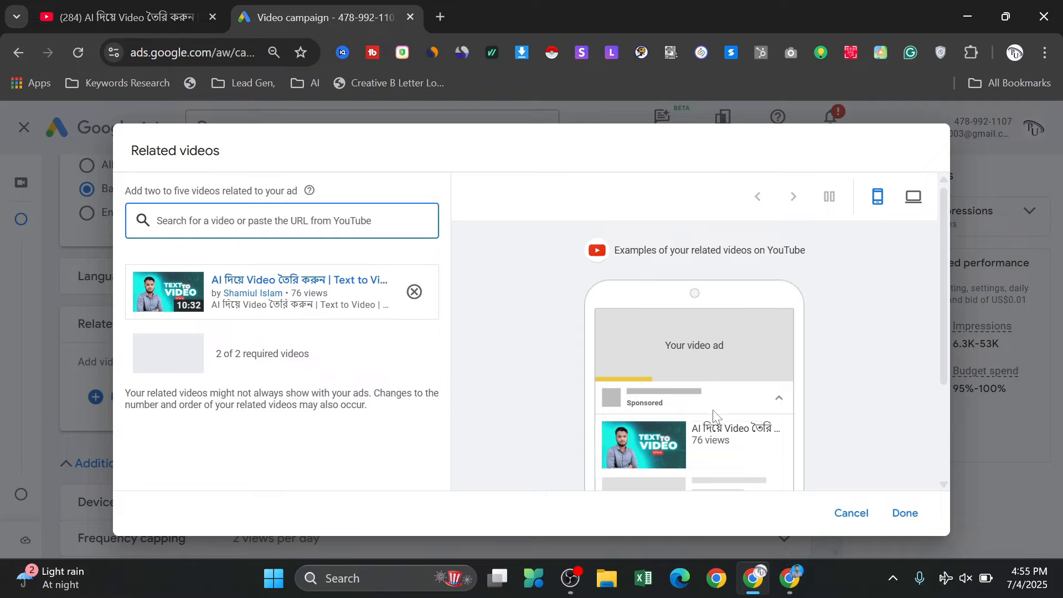
scroll(714, 415, down, 2)
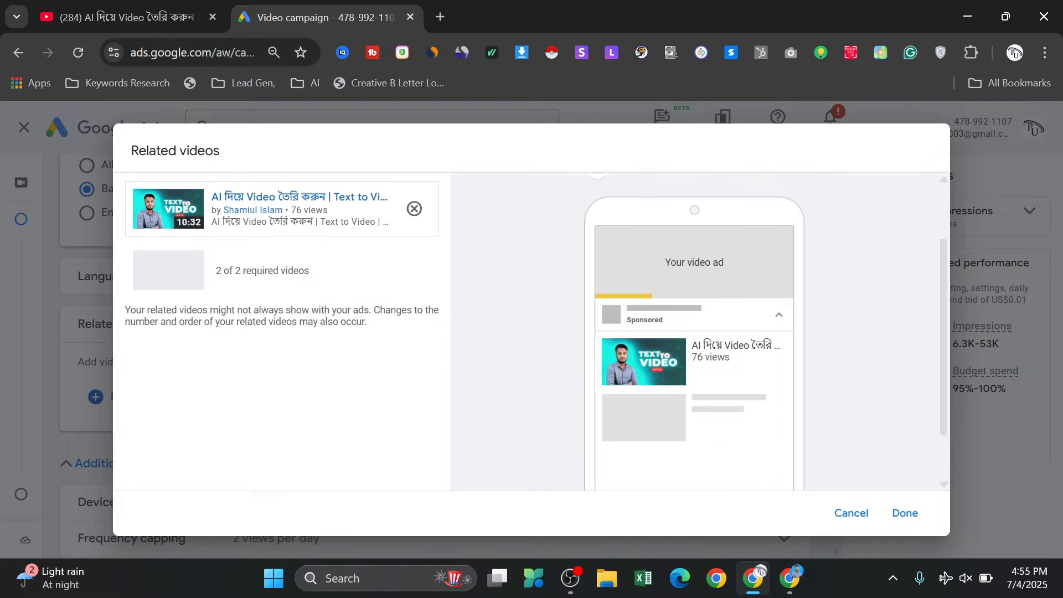
Switch to YouTube, open the video's channel and copy the share link of its "App Promotion শিখুন | FB ads full course" video
scroll(288, 285, up, 2)
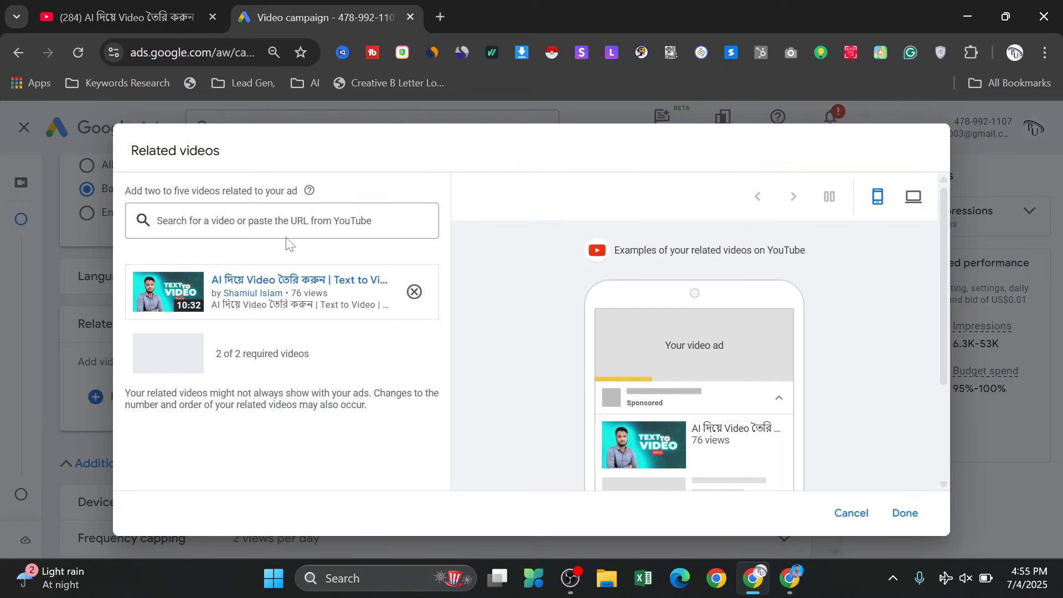
click(219, 221)
click(164, 17)
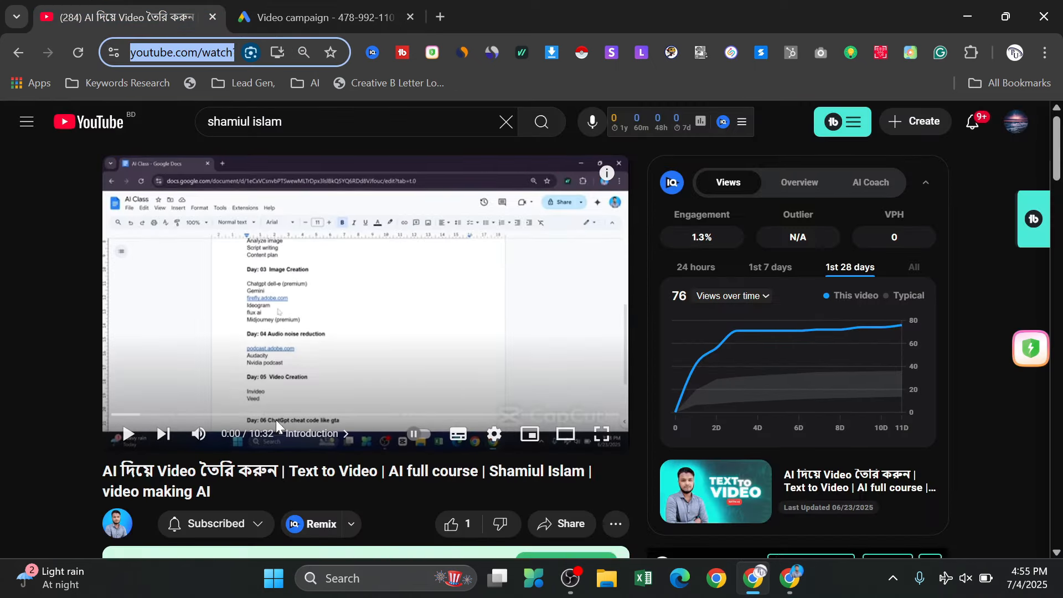
scroll(276, 420, down, 3)
click(126, 365)
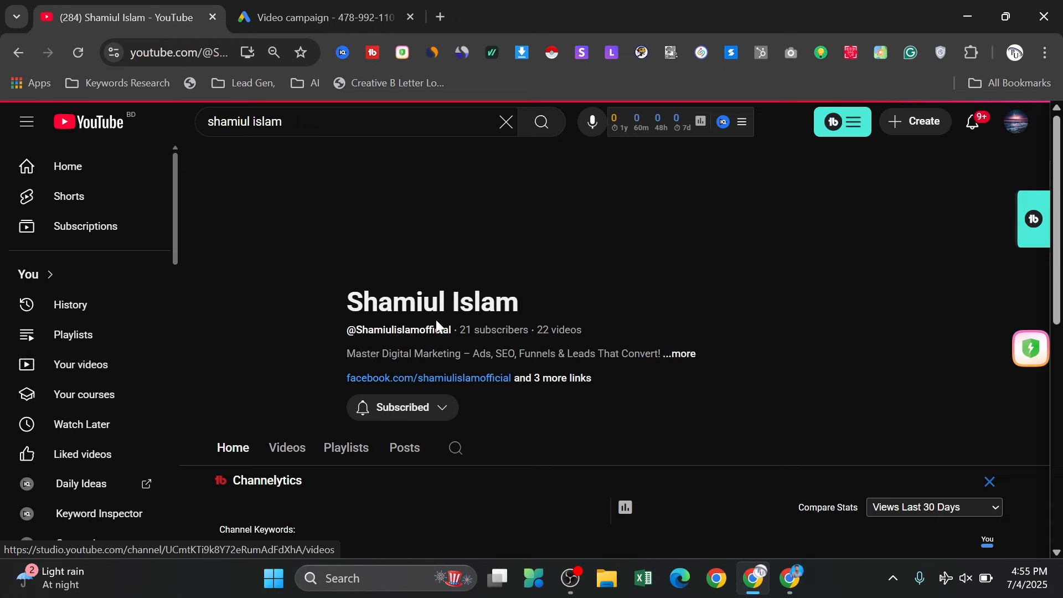
scroll(558, 428, down, 3)
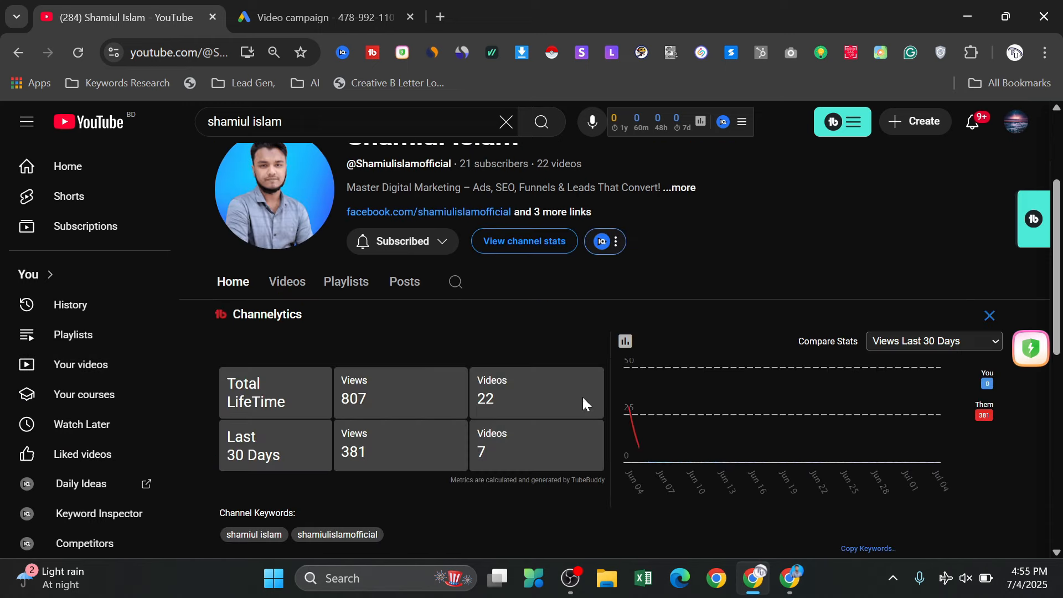
scroll(591, 426, down, 2)
scroll(593, 424, down, 1)
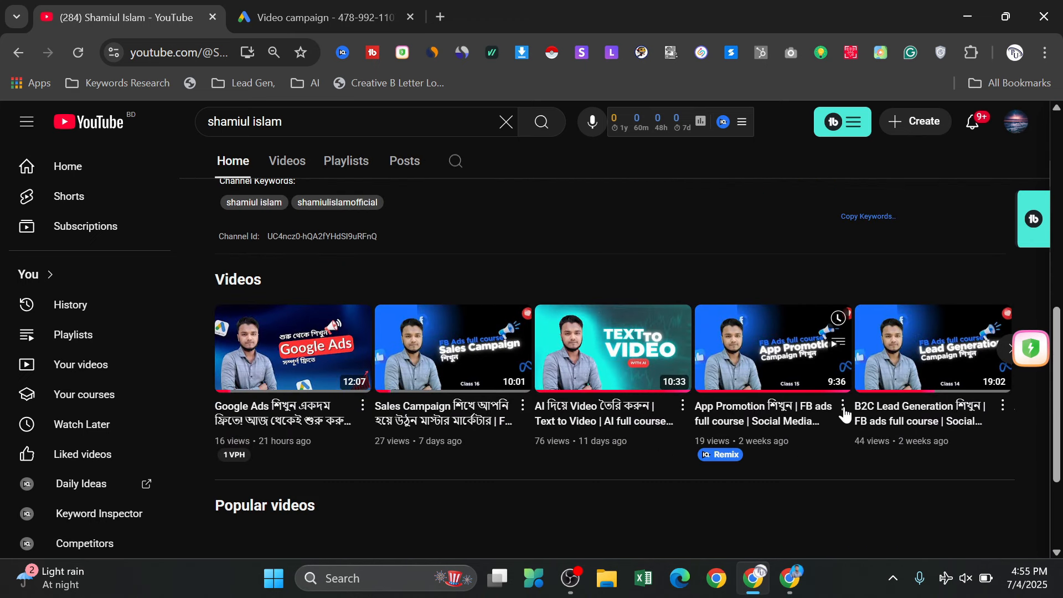
click(844, 409)
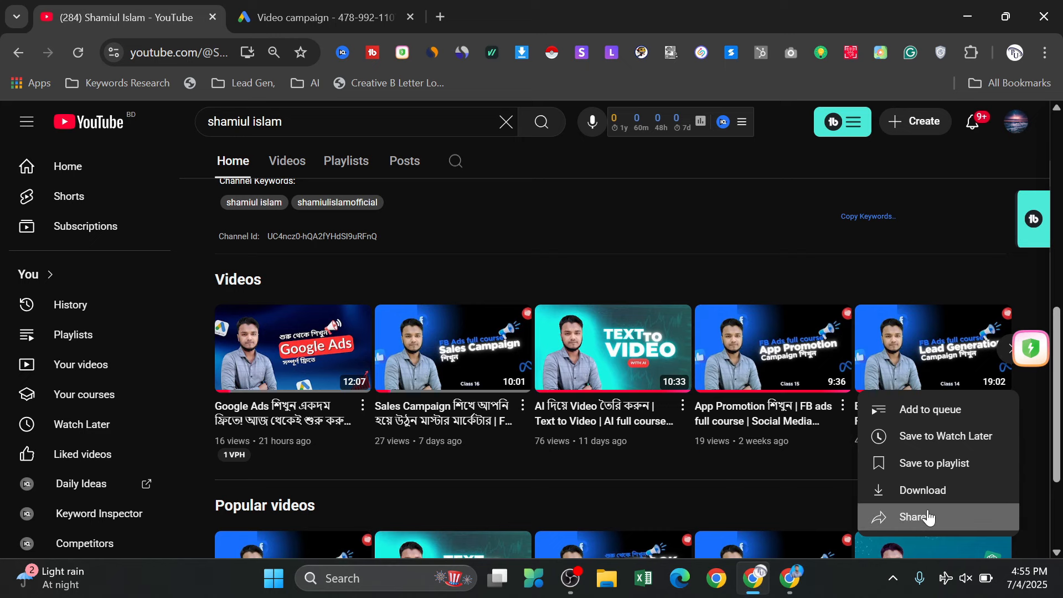
click(928, 517)
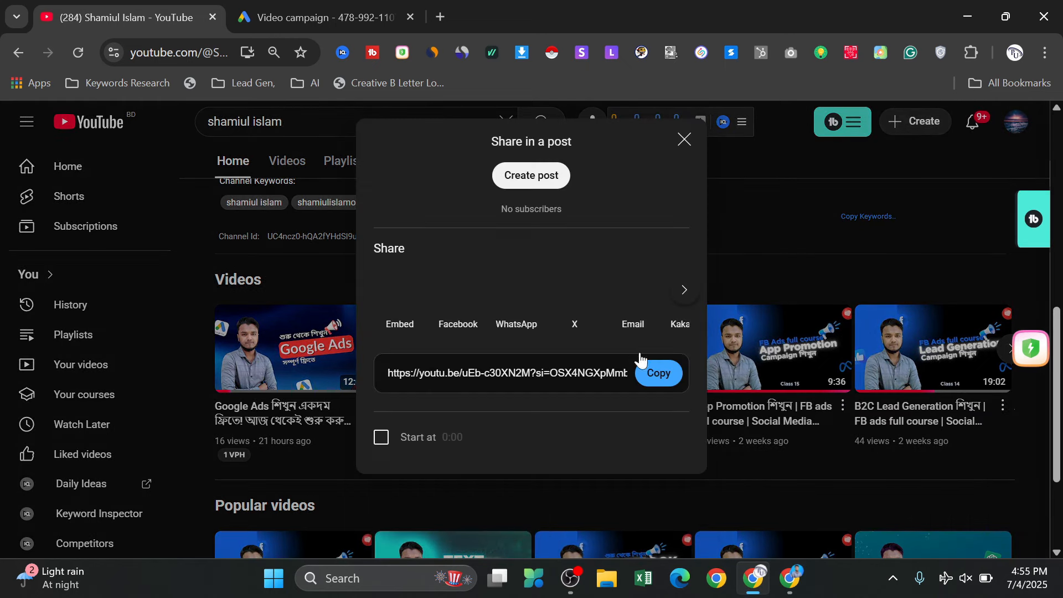
click(657, 409)
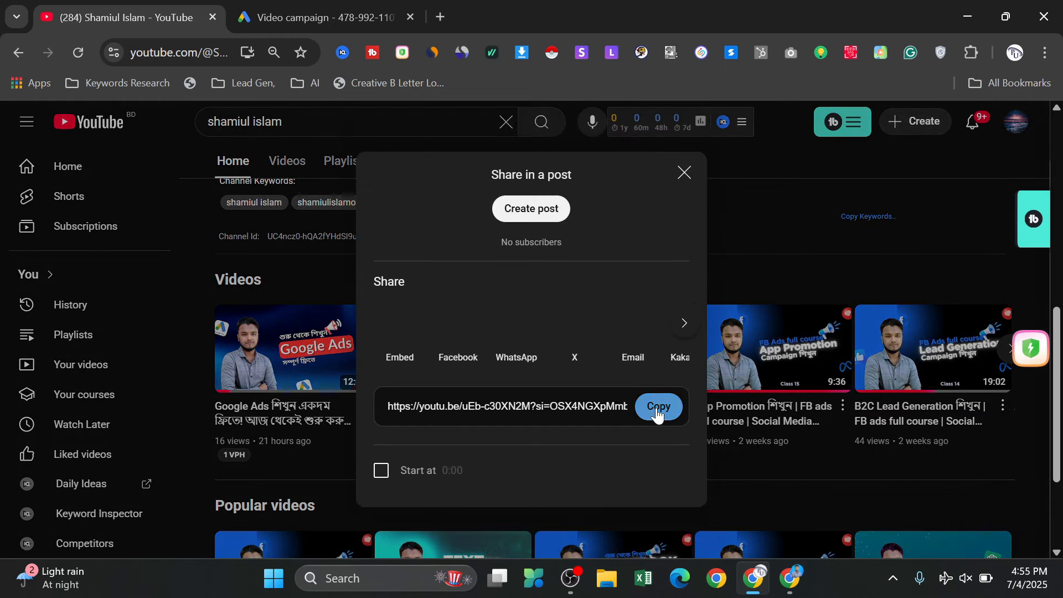
In Google Ads, add the copied App Promotion video as the second related video, check the mobile and computer previews, and save
click(325, 19)
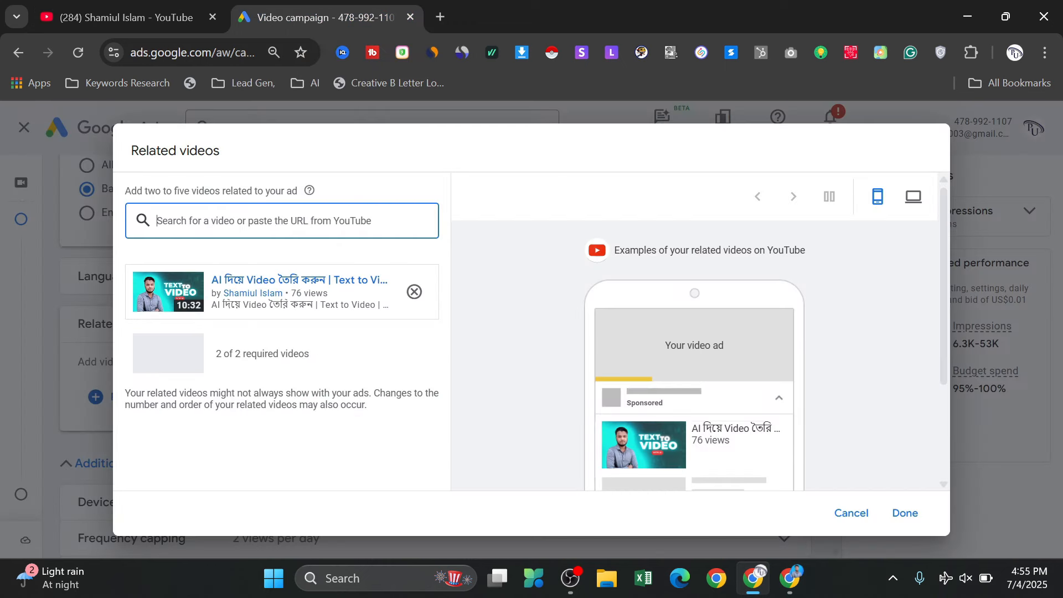
key(ctrl+v)
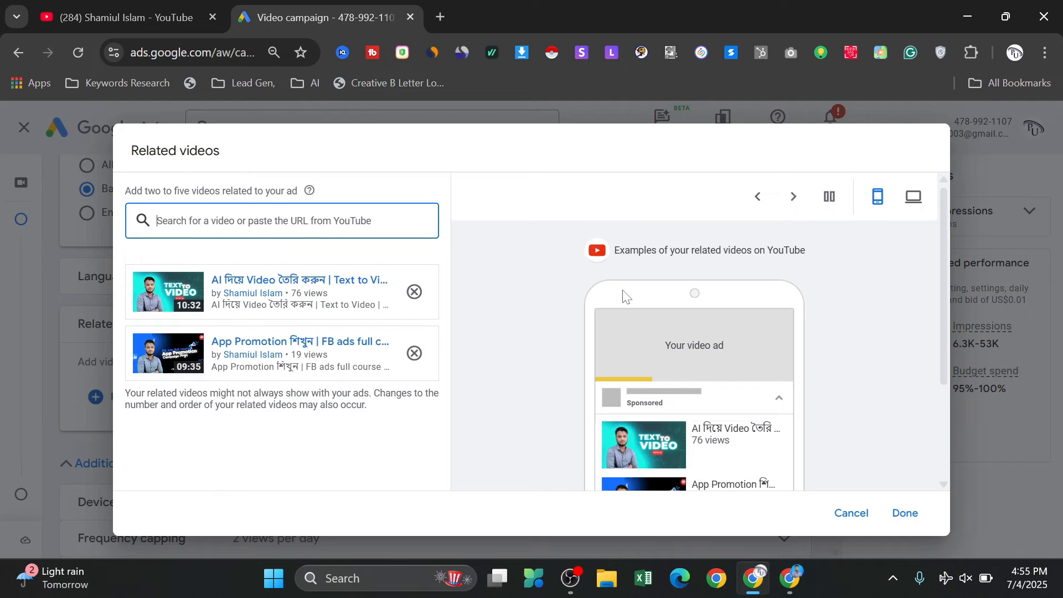
scroll(626, 294, down, 2)
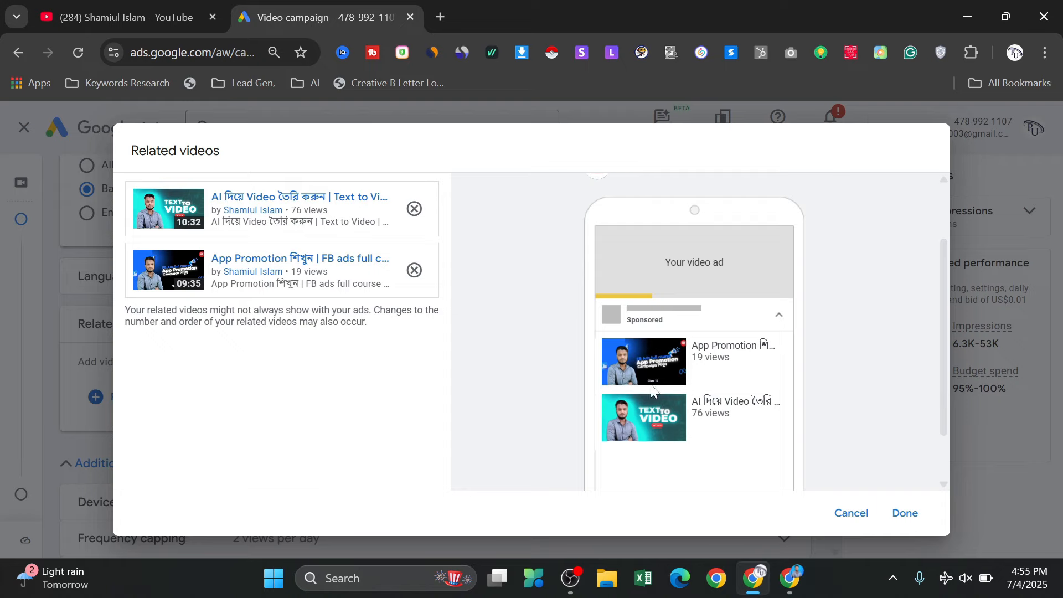
scroll(251, 309, up, 2)
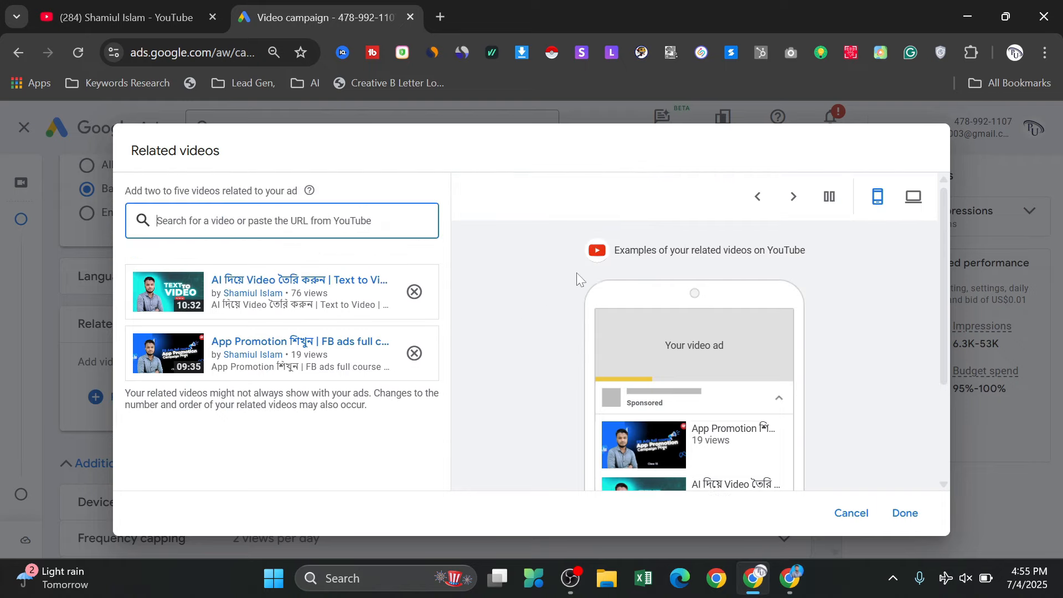
click(914, 196)
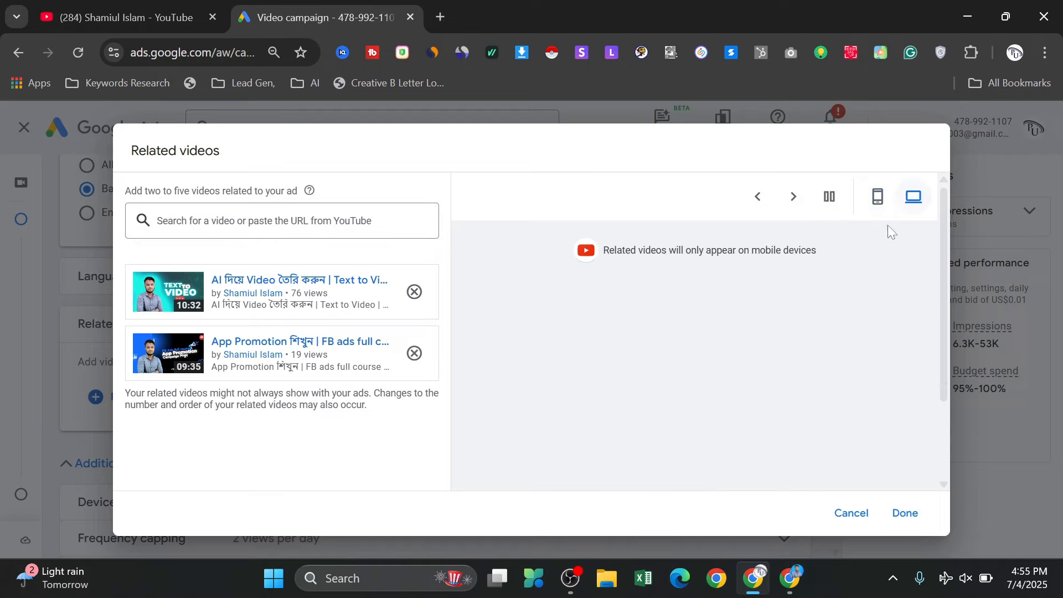
click(876, 197)
scroll(839, 469, down, 3)
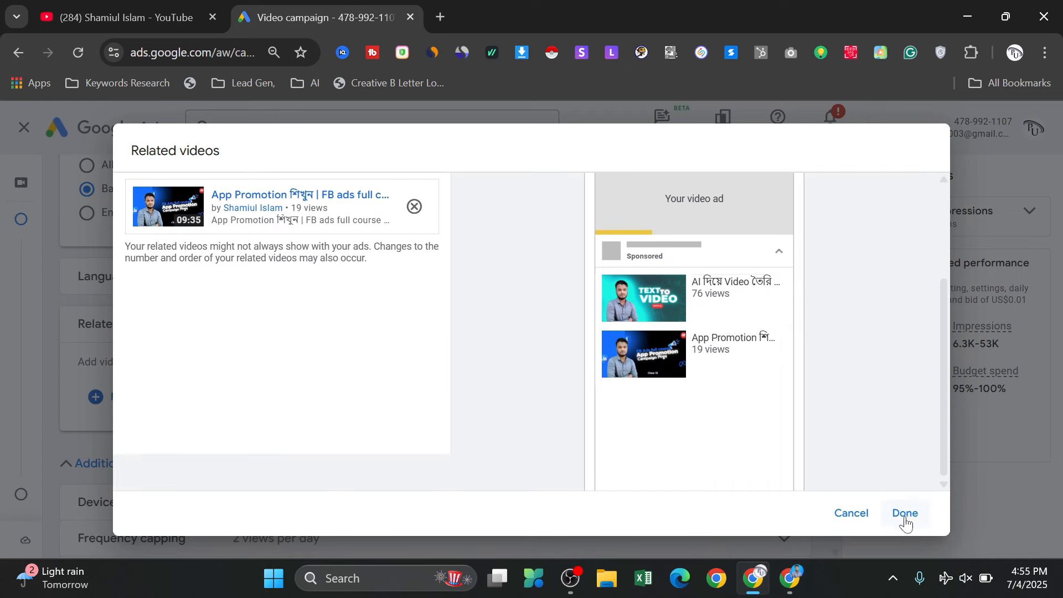
click(826, 514)
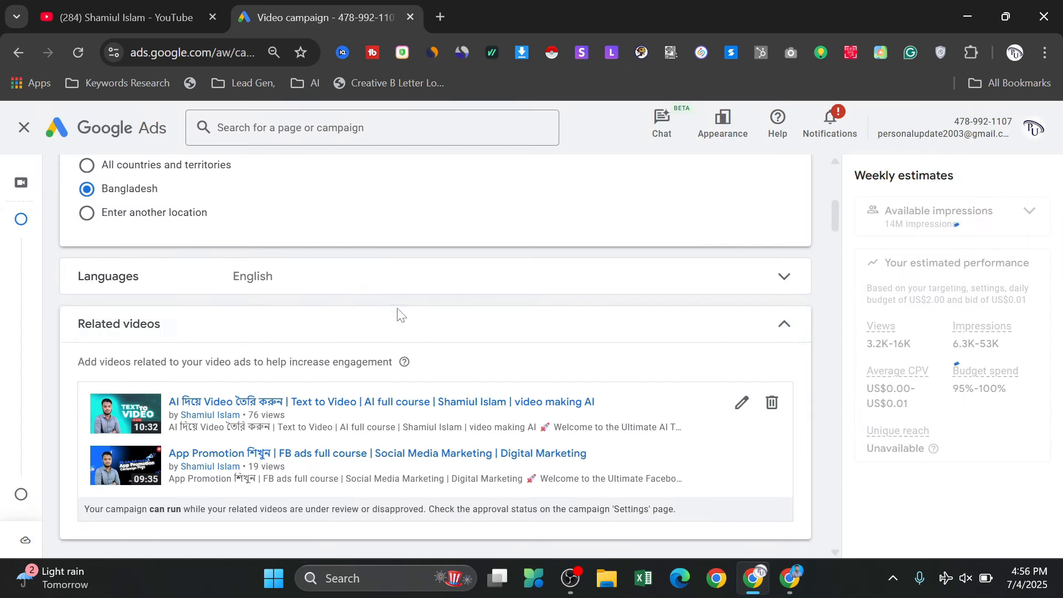
Try to create the campaign with the US$0.01 target CPV bid and the selected video placement
scroll(399, 343, down, 15)
scroll(384, 453, down, 20)
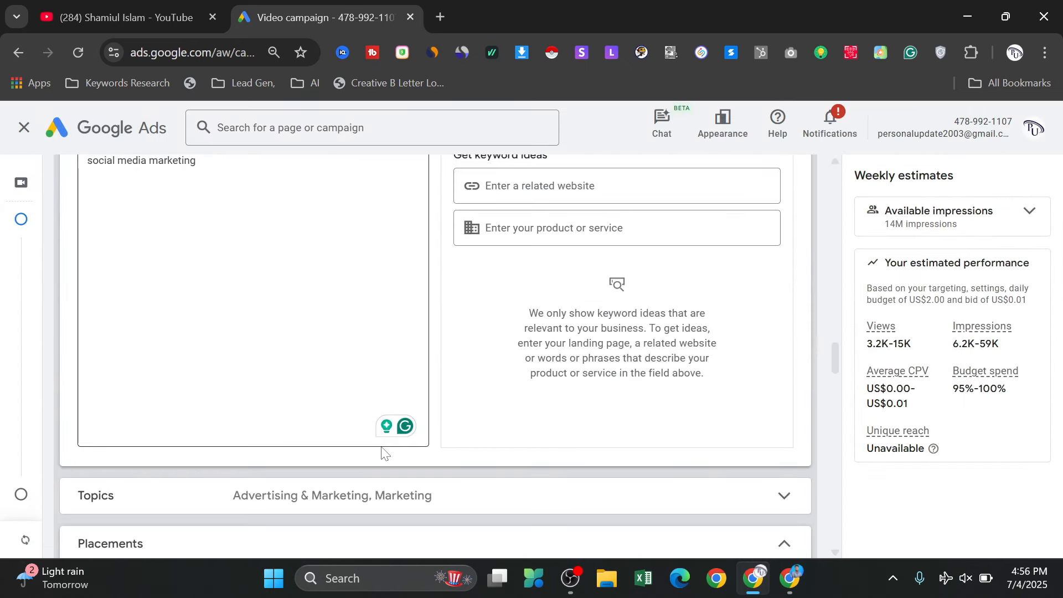
scroll(386, 461, down, 20)
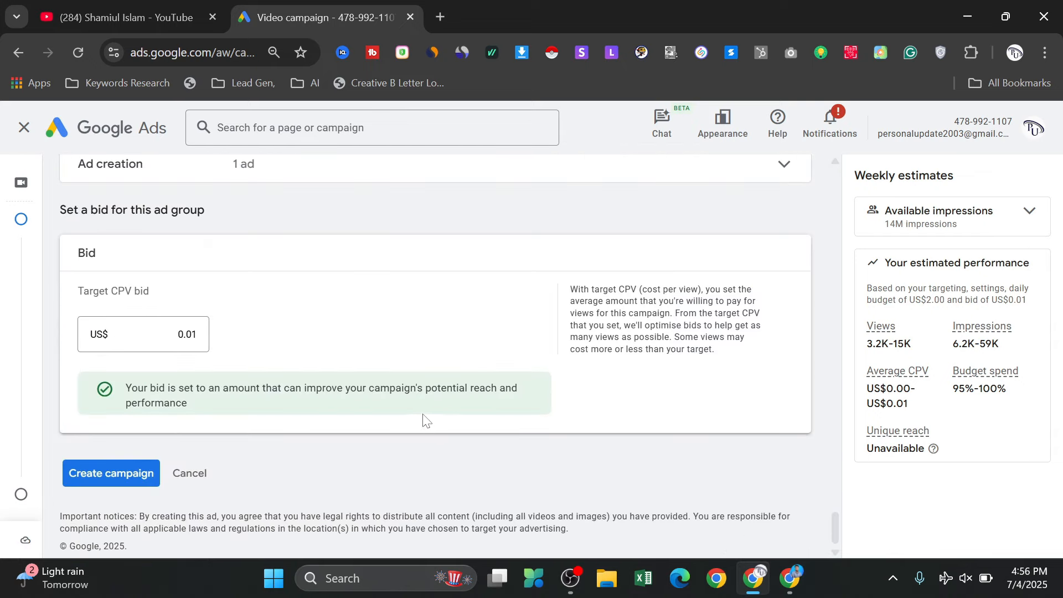
click(108, 481)
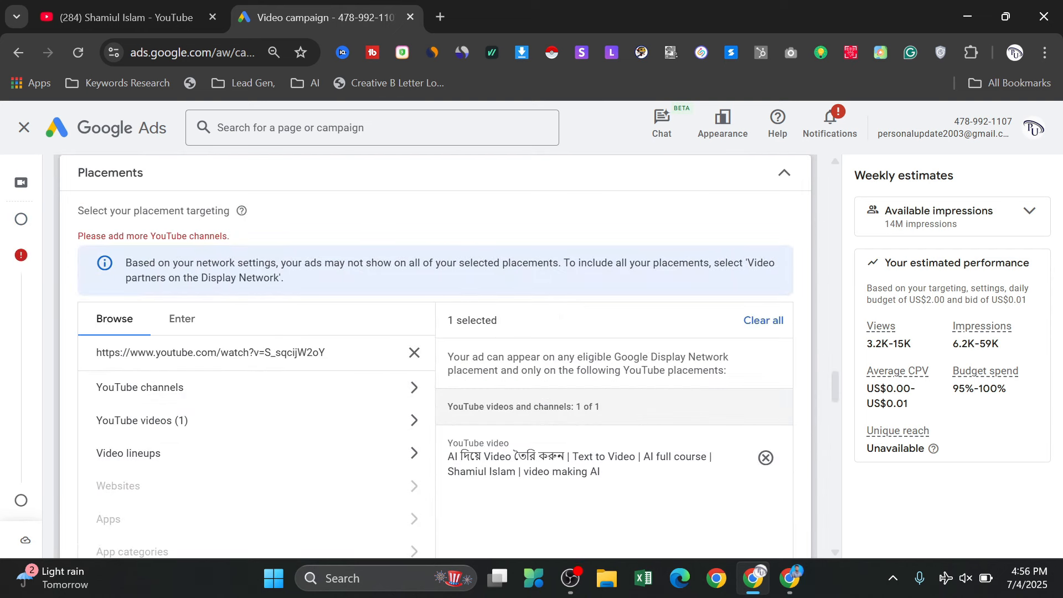
Read the error in the ad group's Placements section and clear the video URL from the placement search
drag(143, 237, 215, 236)
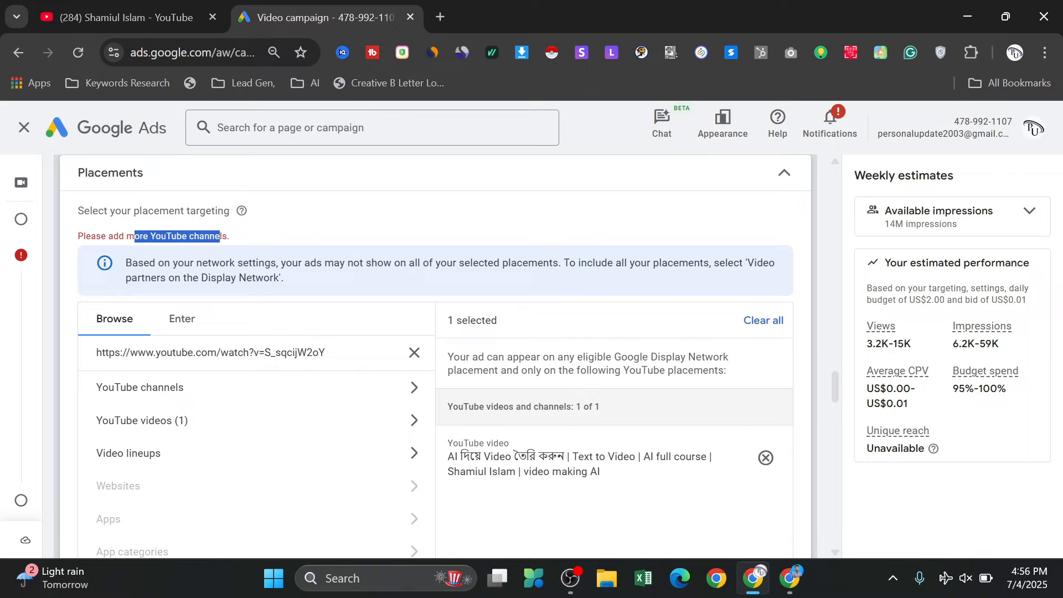
click(283, 240)
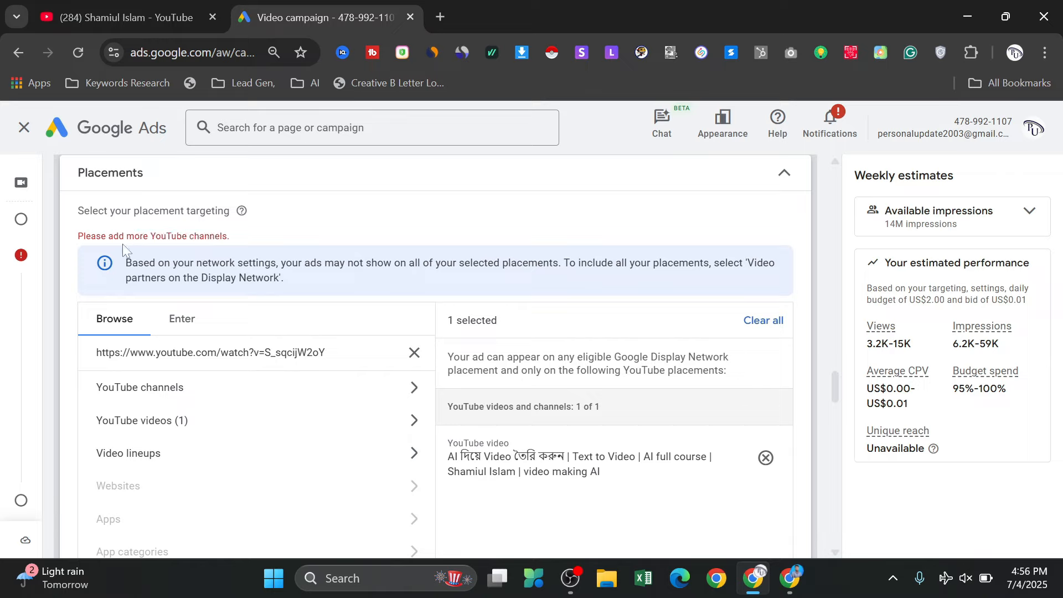
drag(140, 236, 220, 237)
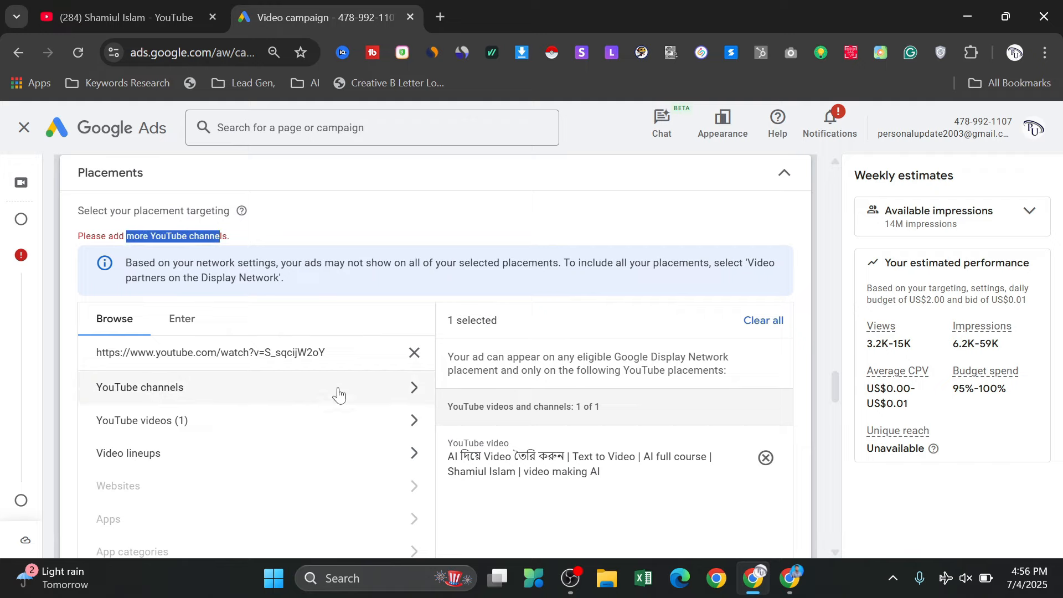
click(414, 353)
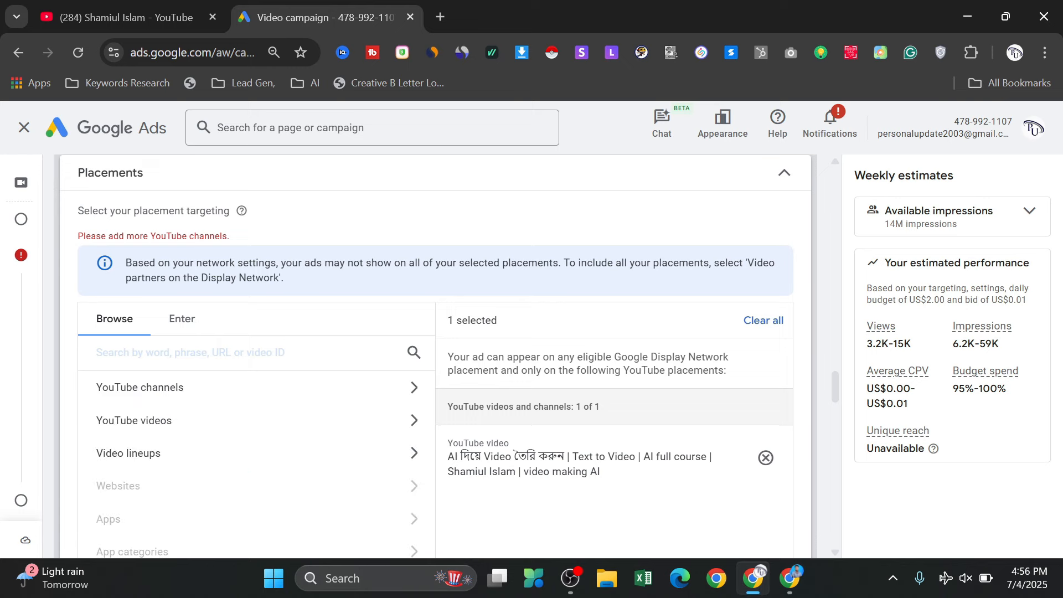
Review the placement and video ad settings and try again to create the campaign
scroll(253, 380, down, 3)
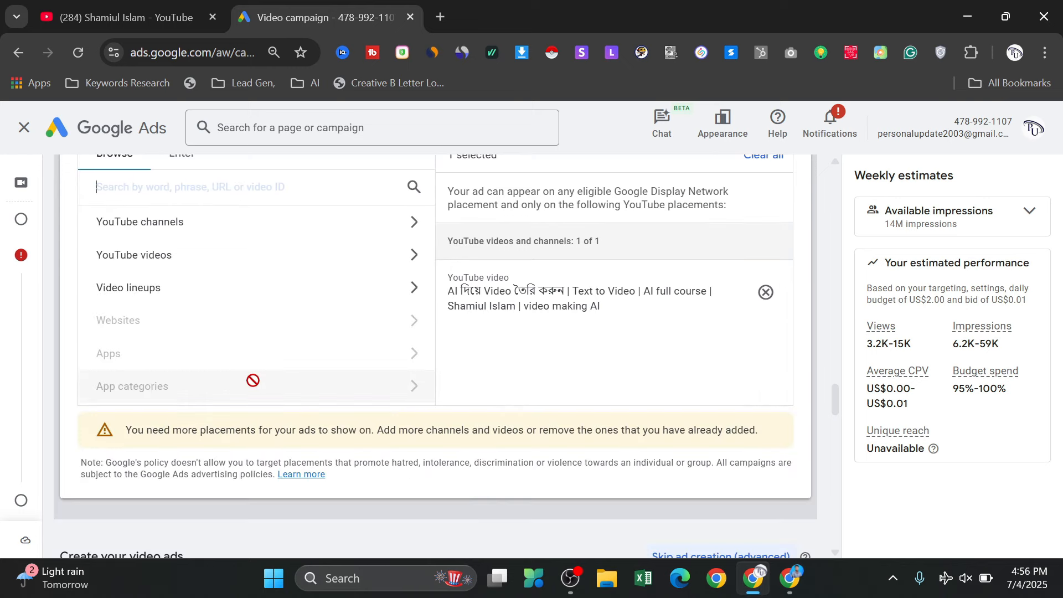
scroll(253, 381, down, 2)
scroll(254, 387, up, 3)
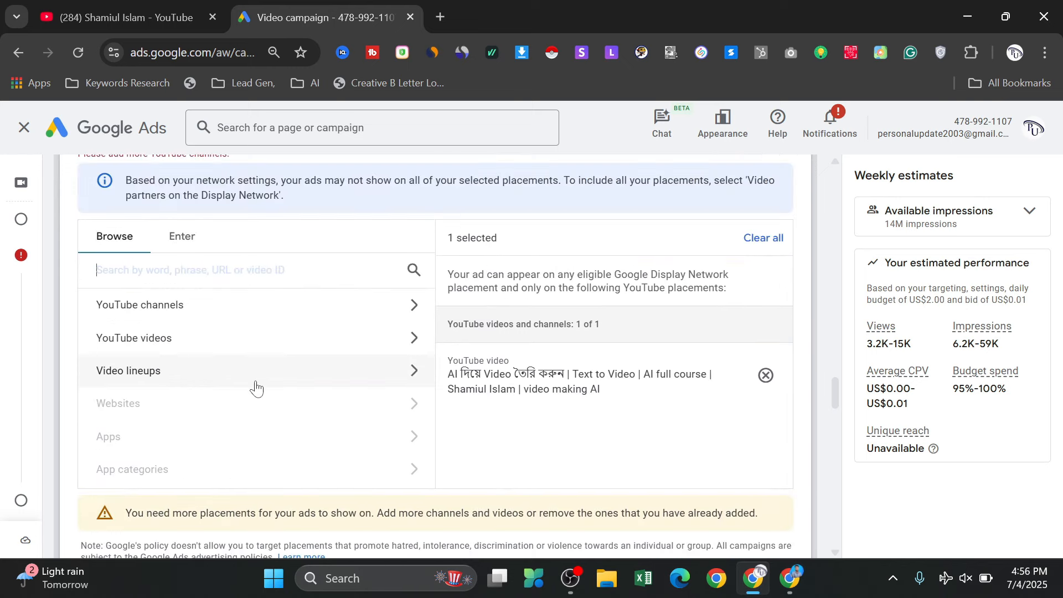
scroll(256, 380, down, 6)
scroll(247, 363, down, 9)
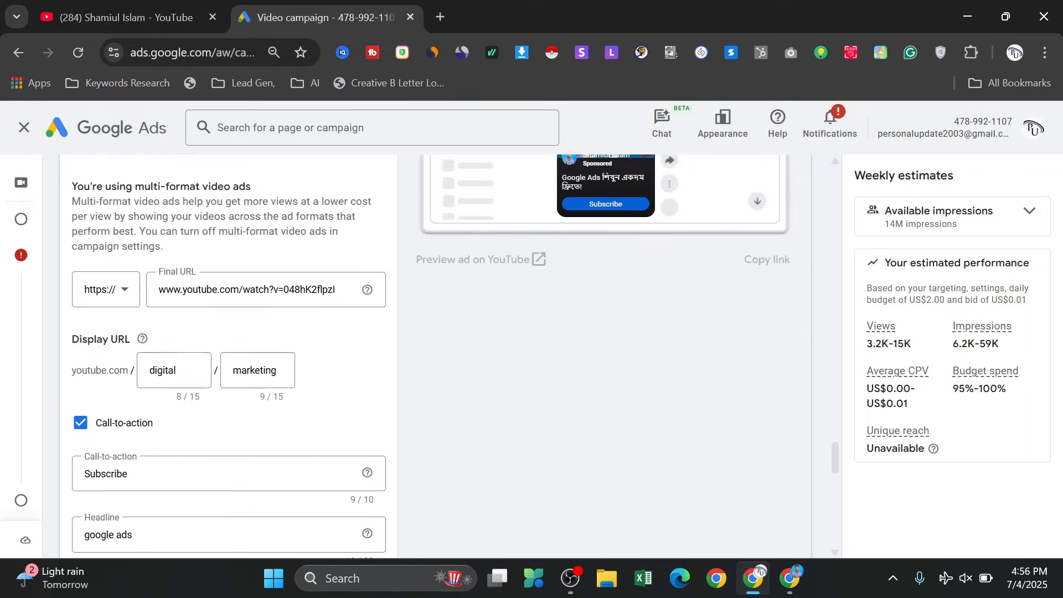
scroll(244, 374, up, 5)
scroll(243, 372, down, 15)
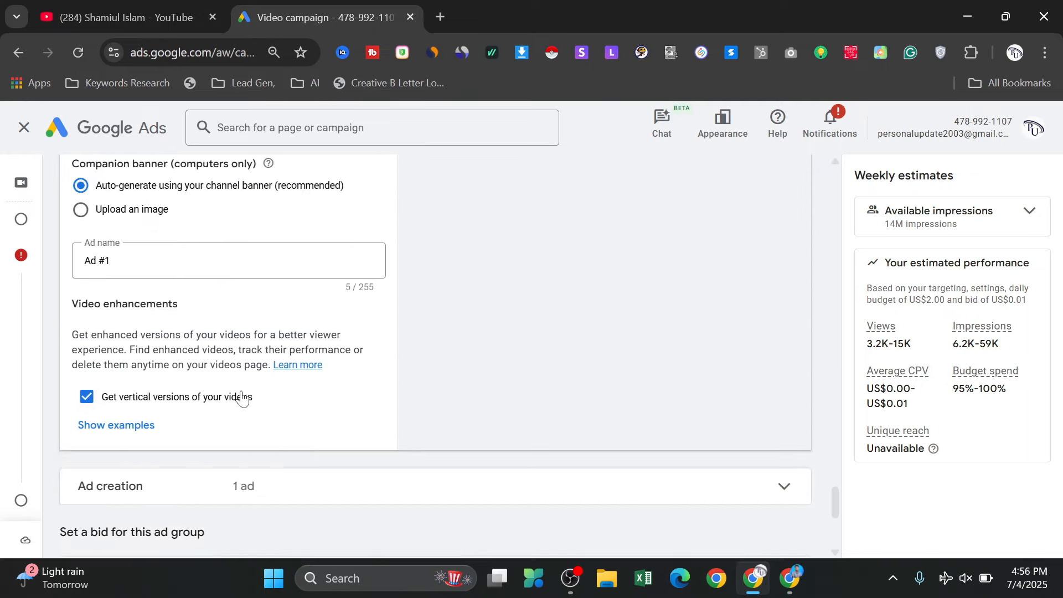
click(121, 474)
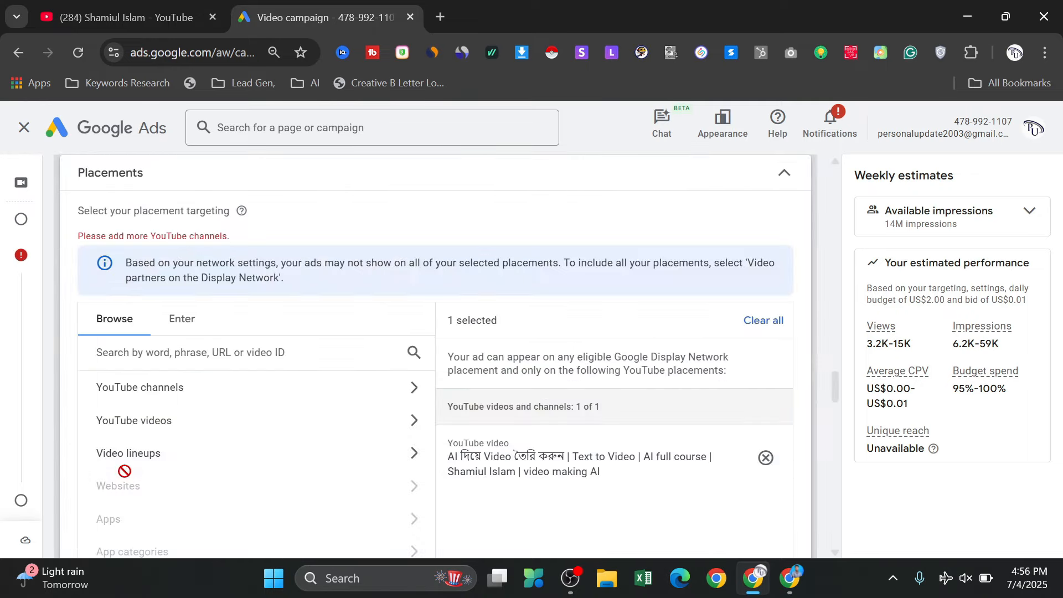
Remove the "AI দিয়ে Video তৈরি করুন | Text to Video" video from the ad group's selected placements
scroll(175, 382, up, 3)
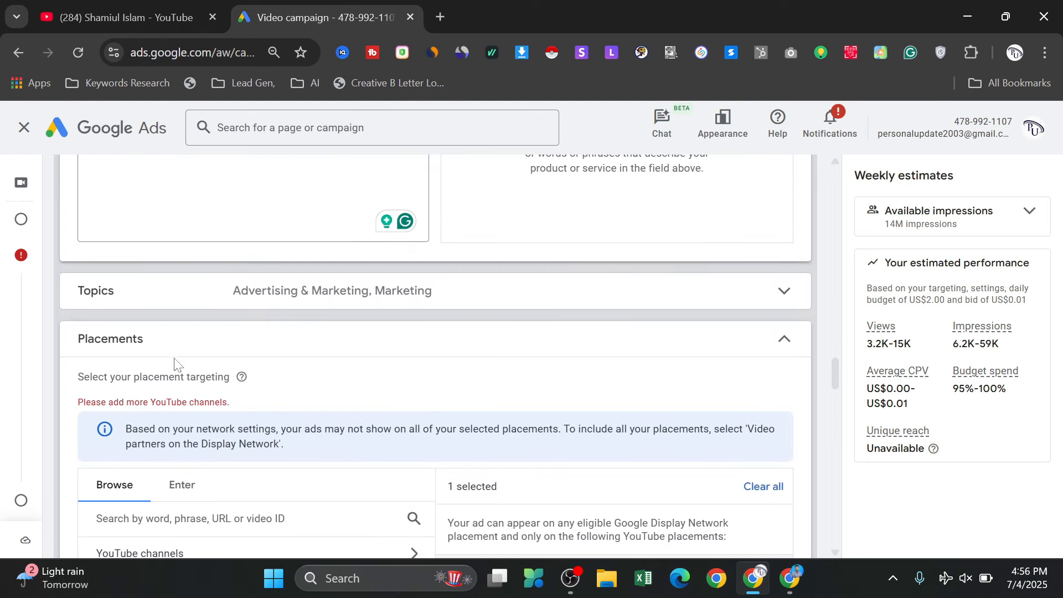
click(174, 353)
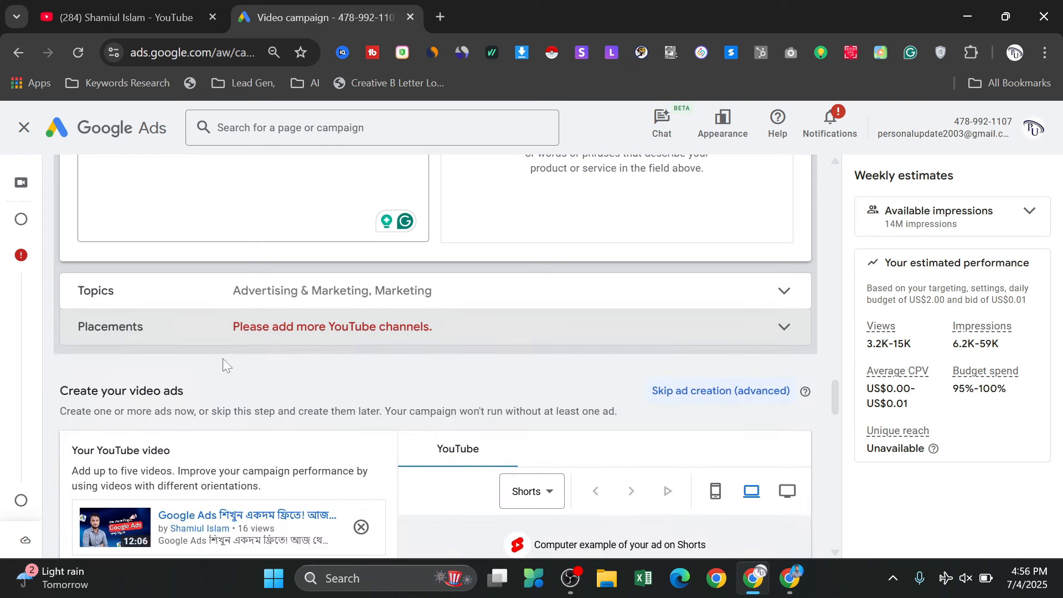
click(720, 329)
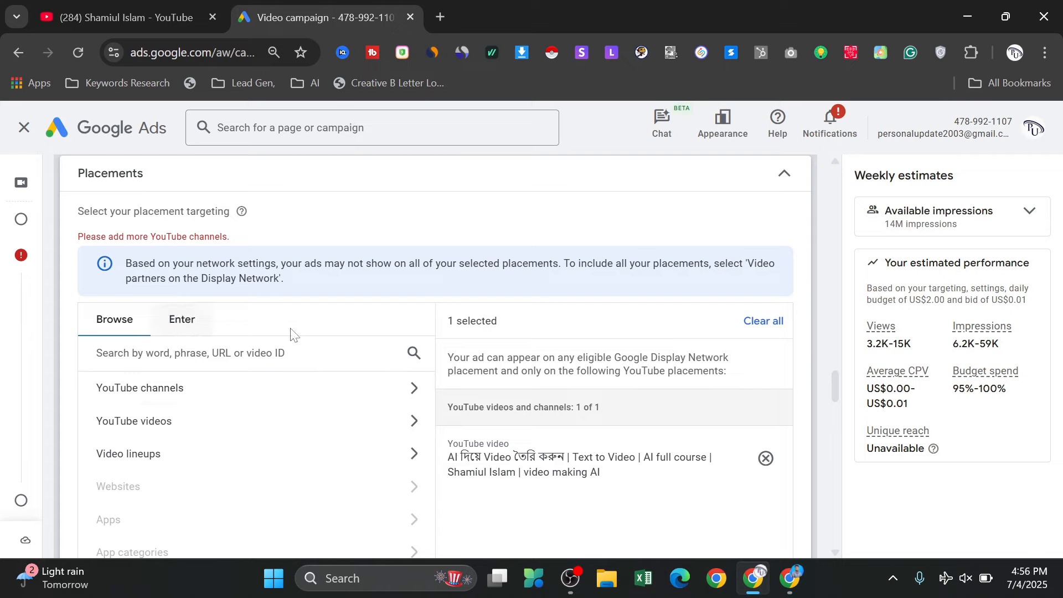
click(767, 459)
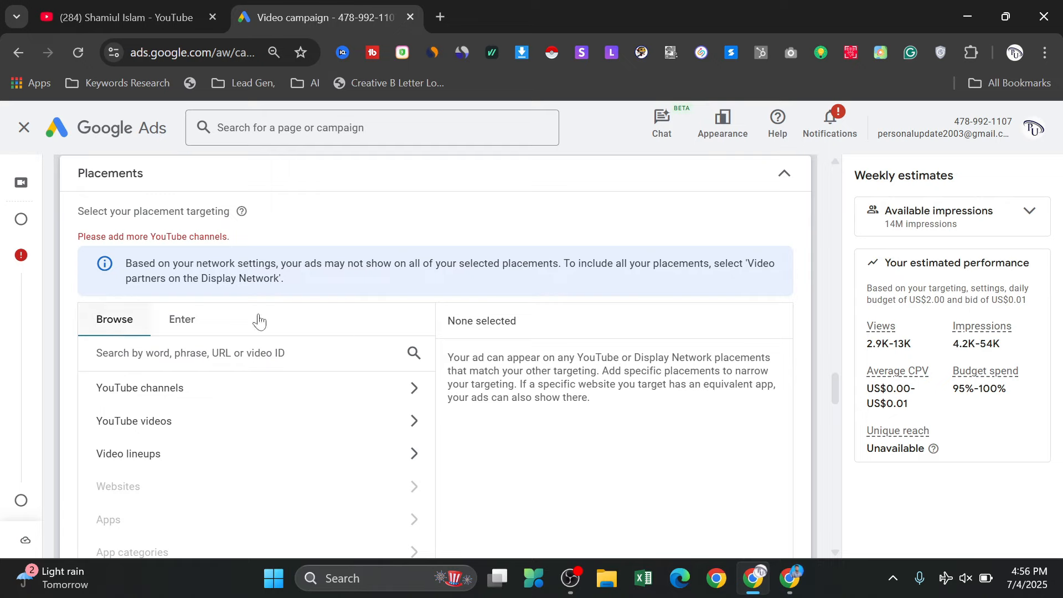
Create the campaign without any specific placements
scroll(259, 320, down, 20)
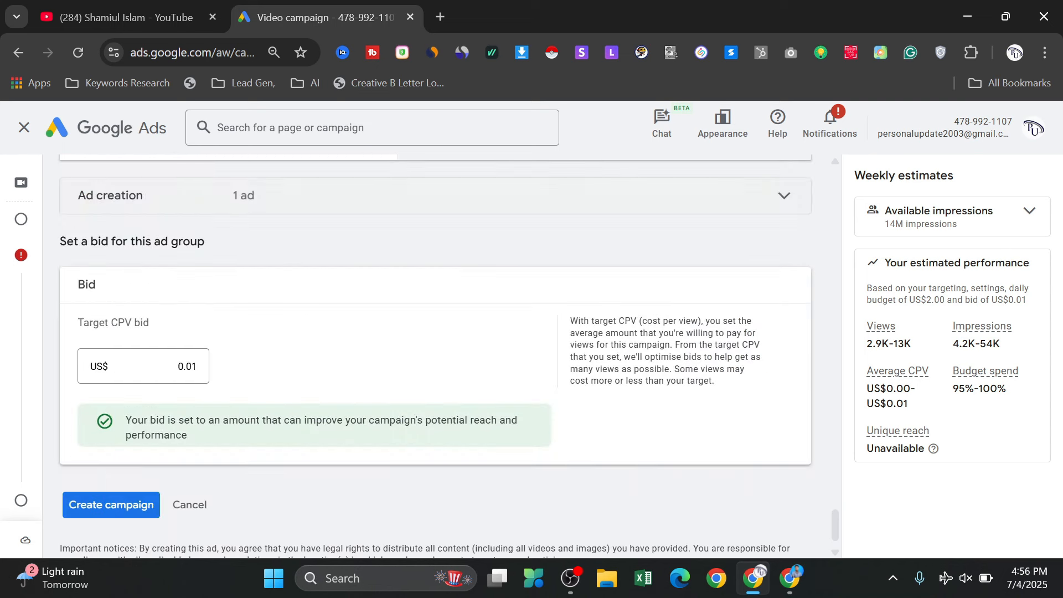
scroll(142, 477, down, 1)
click(138, 474)
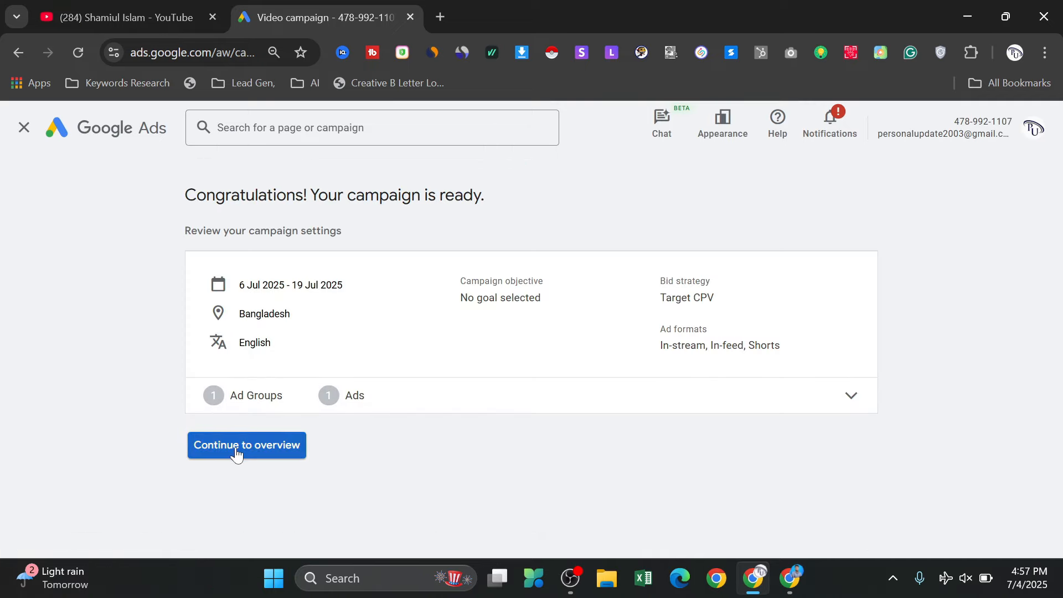
Expand the ad group and ad details in the campaign summary and review the whole summary
click(849, 397)
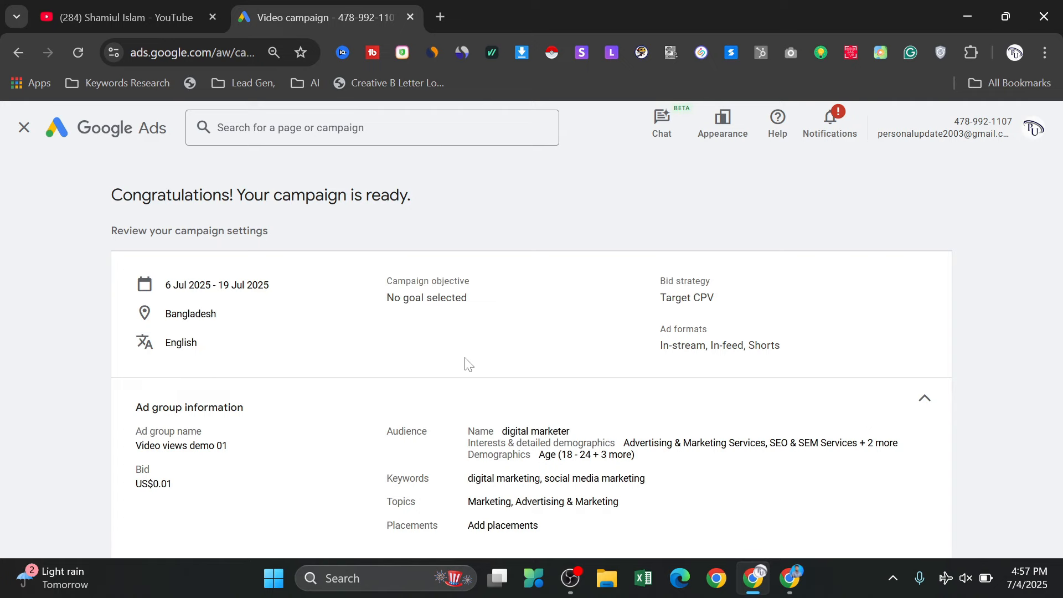
key(ctrl+minus)
key(ctrl+minus)
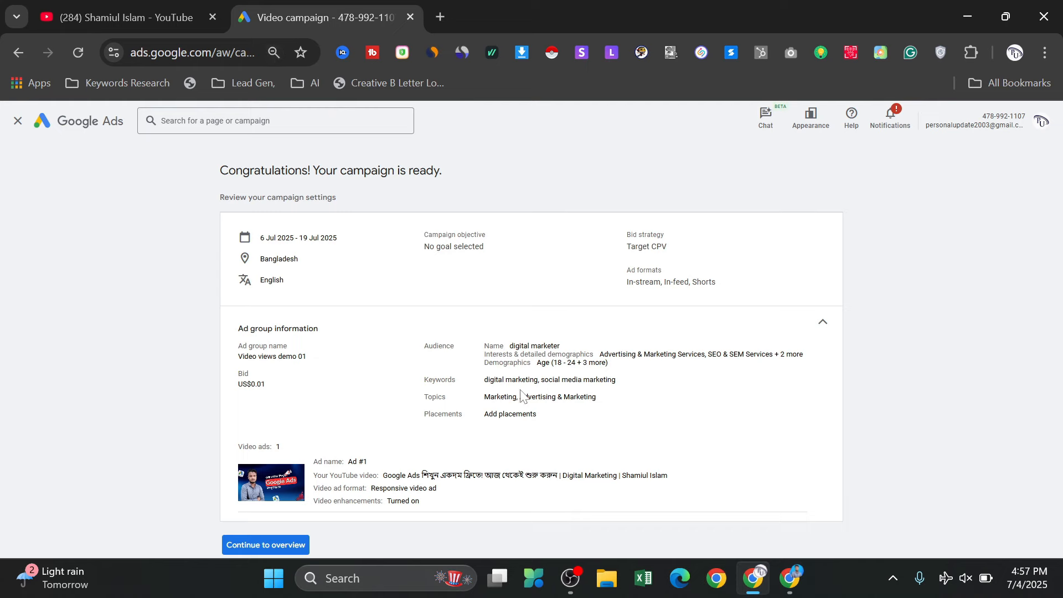
Finish reviewing the campaign summary and continue to the campaign overview
key(ctrl+plus)
key(ctrl+plus)
key(ctrl+plus)
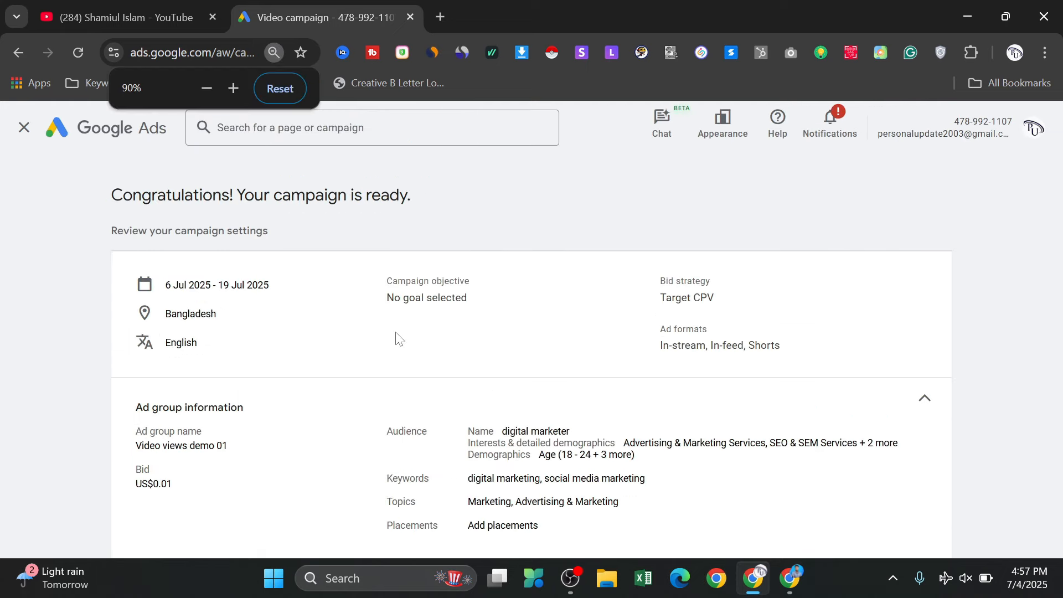
key(ctrl+minus)
key(ctrl+minus)
key(ctrl+minus)
key(ctrl+minus)
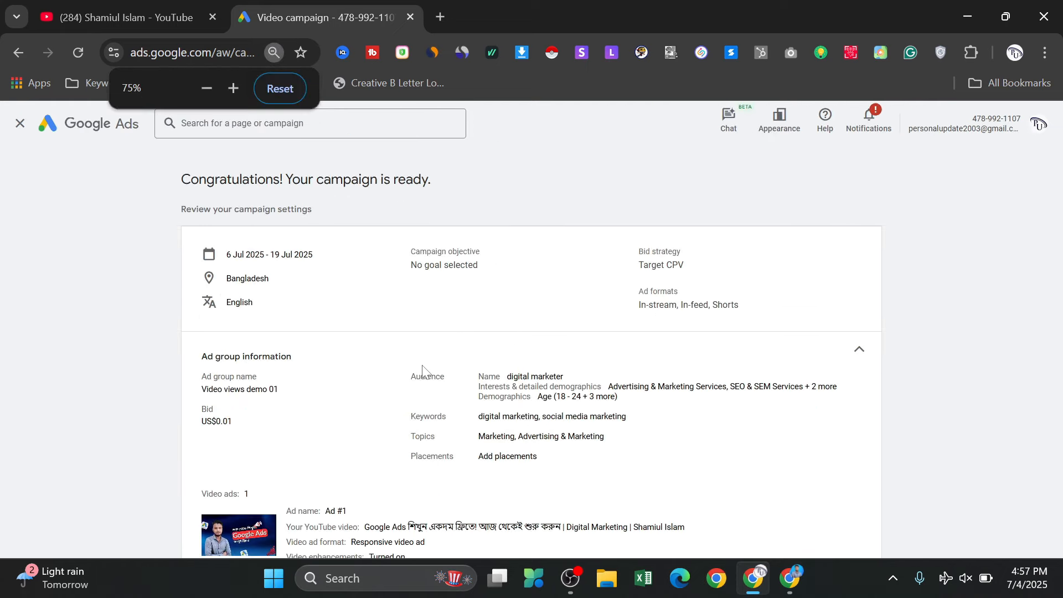
click(353, 435)
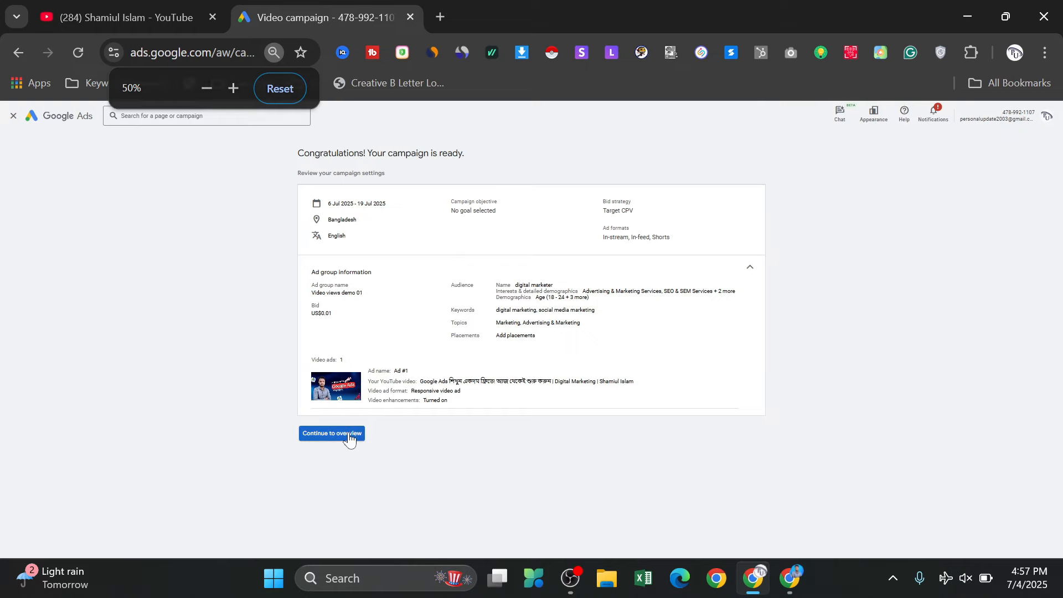
Review the Video views - demo 01 campaign overview, including the video ad's status, the location map and the selected topics
key(ctrl+plus)
key(ctrl+plus)
key(ctrl+plus)
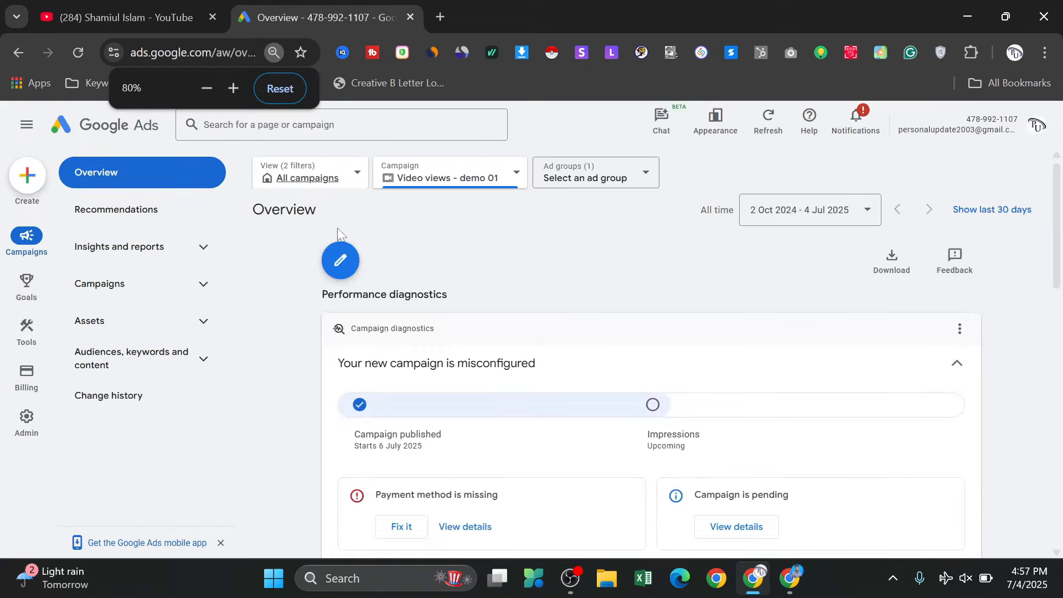
click(240, 86)
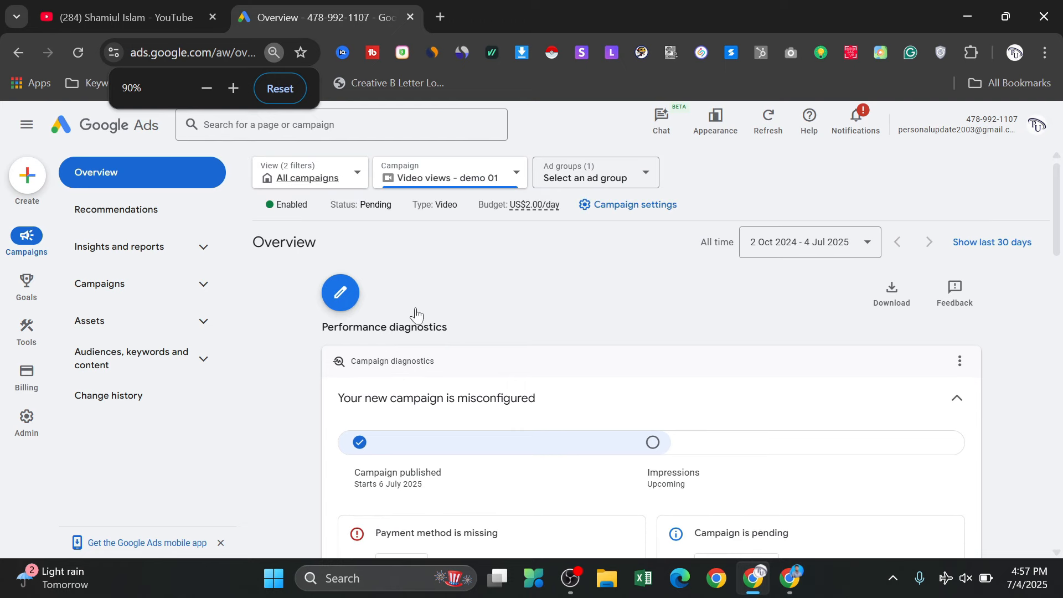
scroll(389, 377, down, 10)
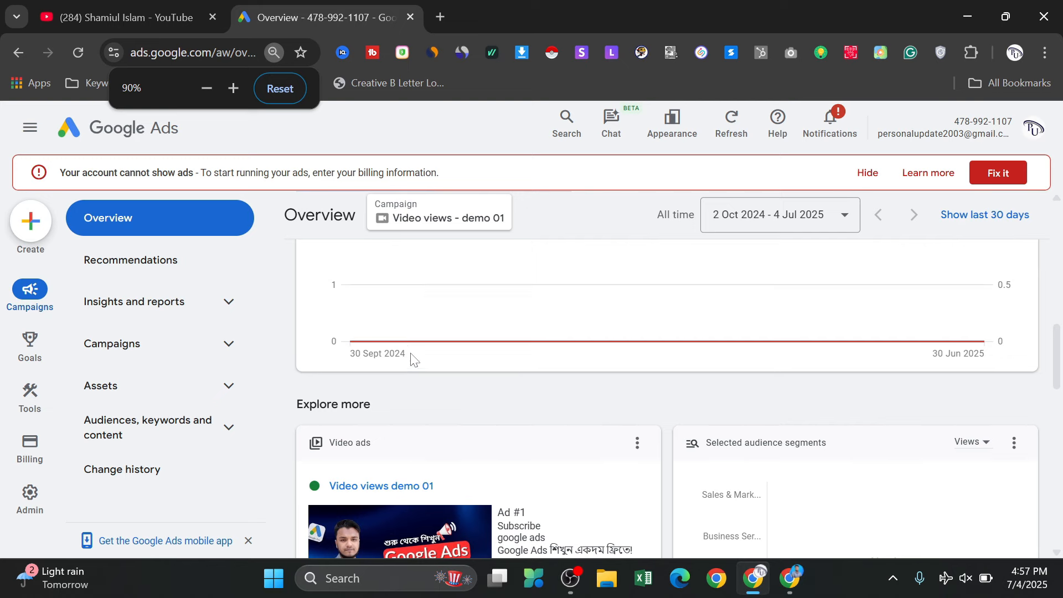
scroll(410, 360, down, 5)
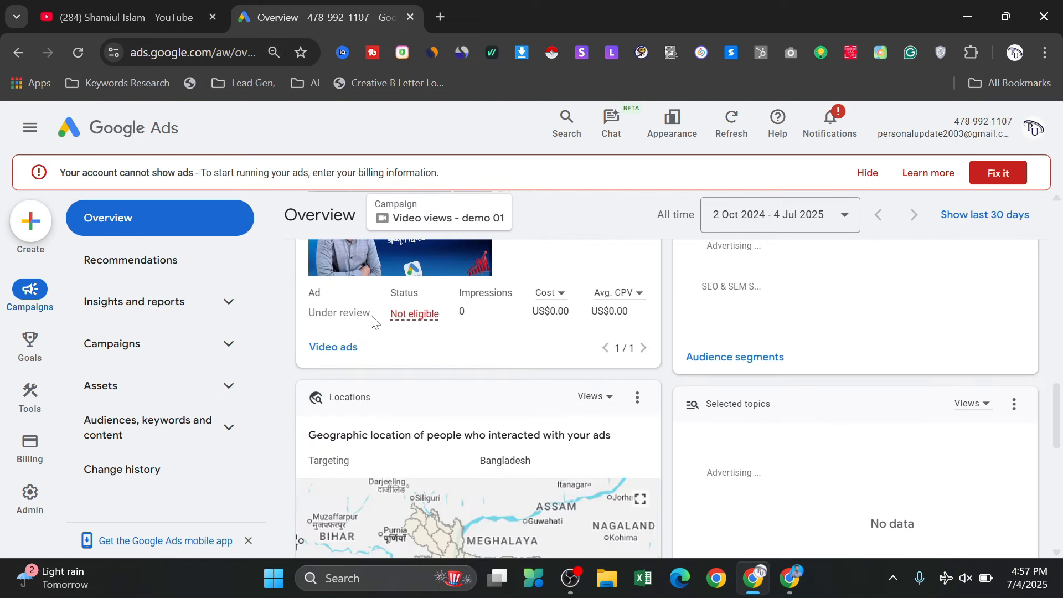
mouse_move(412, 322)
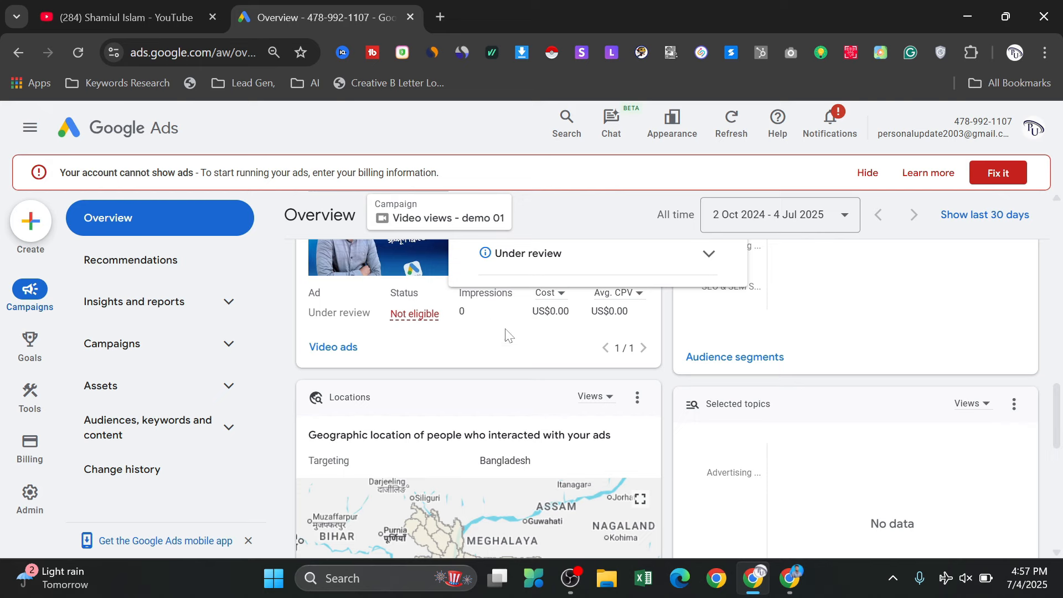
scroll(443, 343, down, 3)
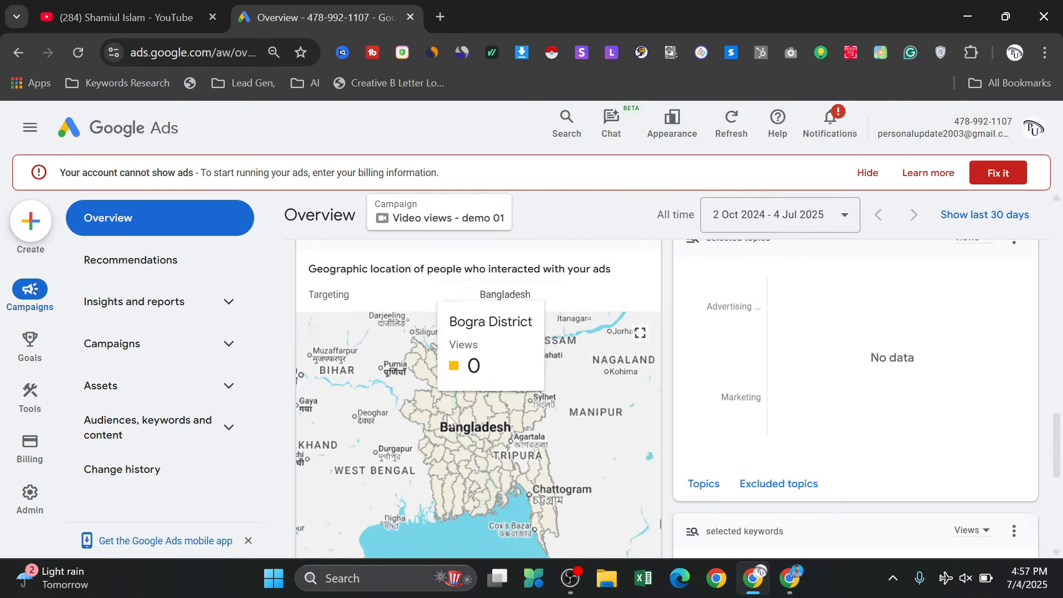
mouse_move(442, 389)
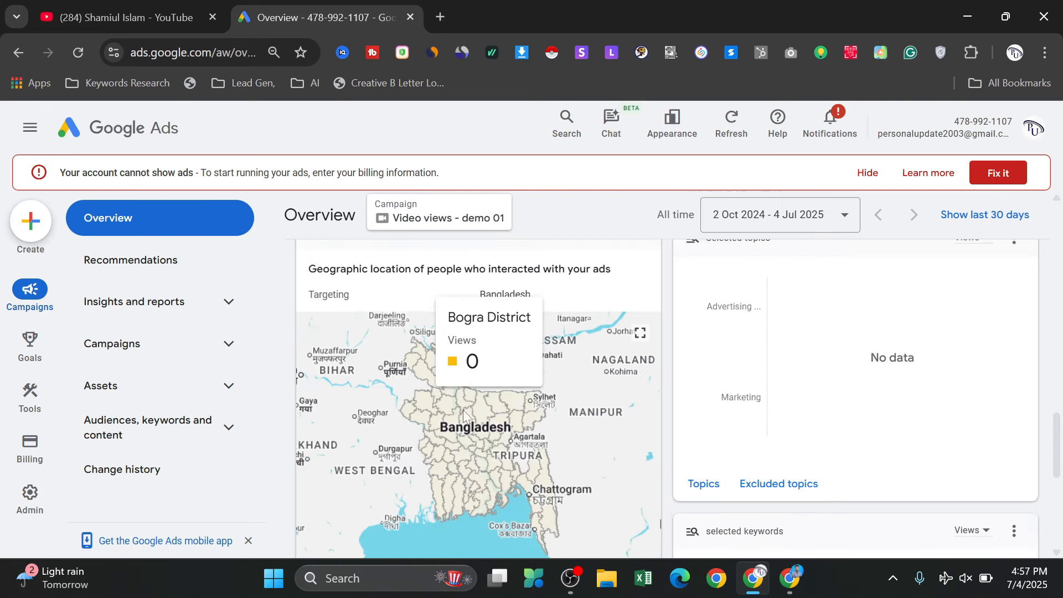
scroll(479, 413, down, 4)
scroll(479, 414, up, 4)
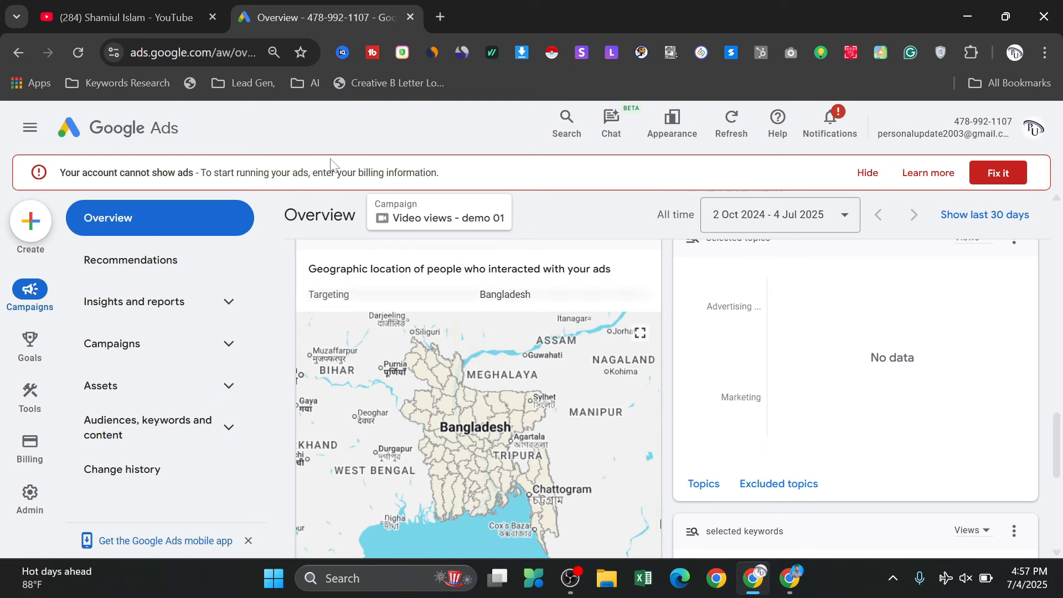
Switch to the Google Ads class notes document in Google Docs
click(789, 580)
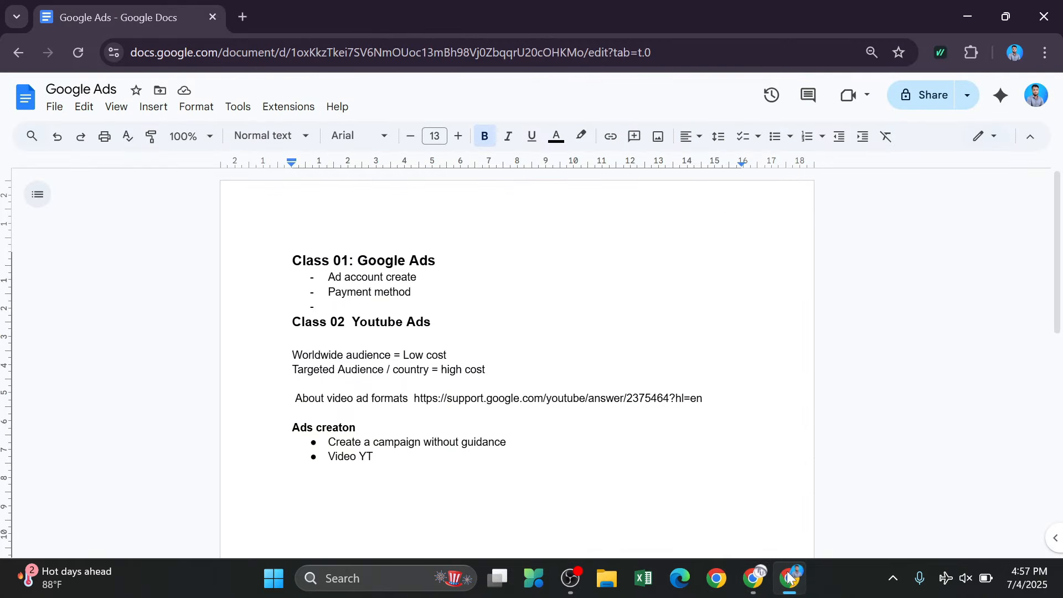